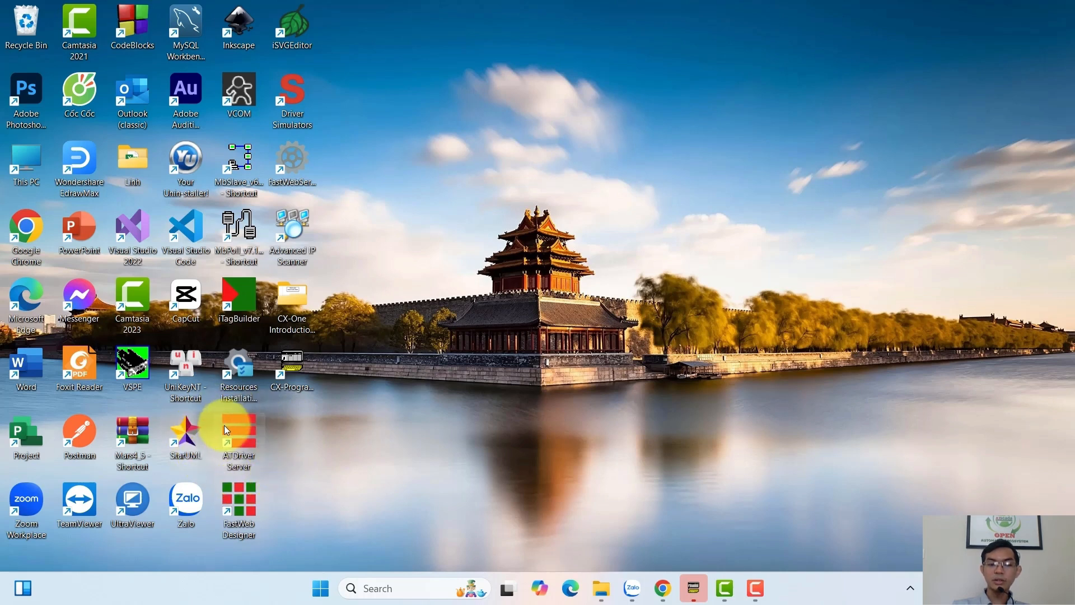
Step: Switch to Chrome to look over the ATSCADA software download list, and put the browser away
click(663, 588)
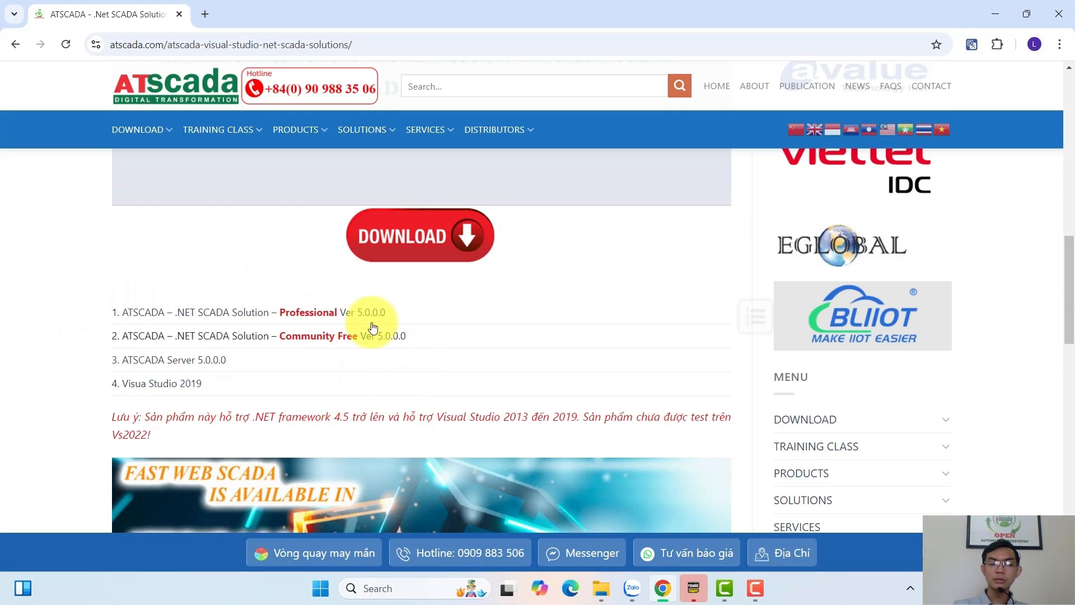
click(996, 13)
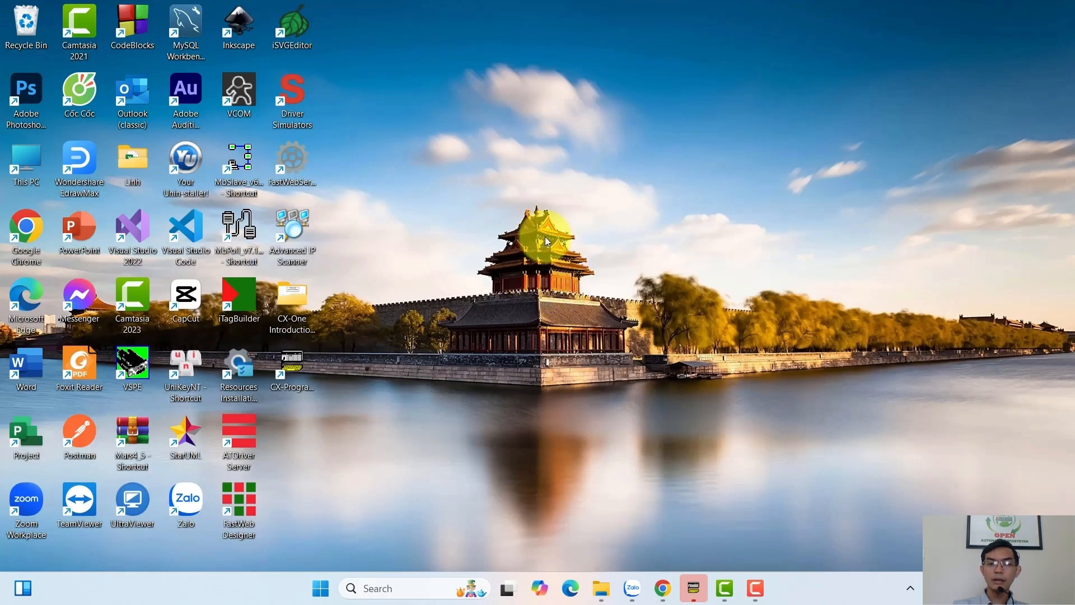
Step: Run ATDriver Server as administrator and bring up its main window from the background
right_click(243, 428)
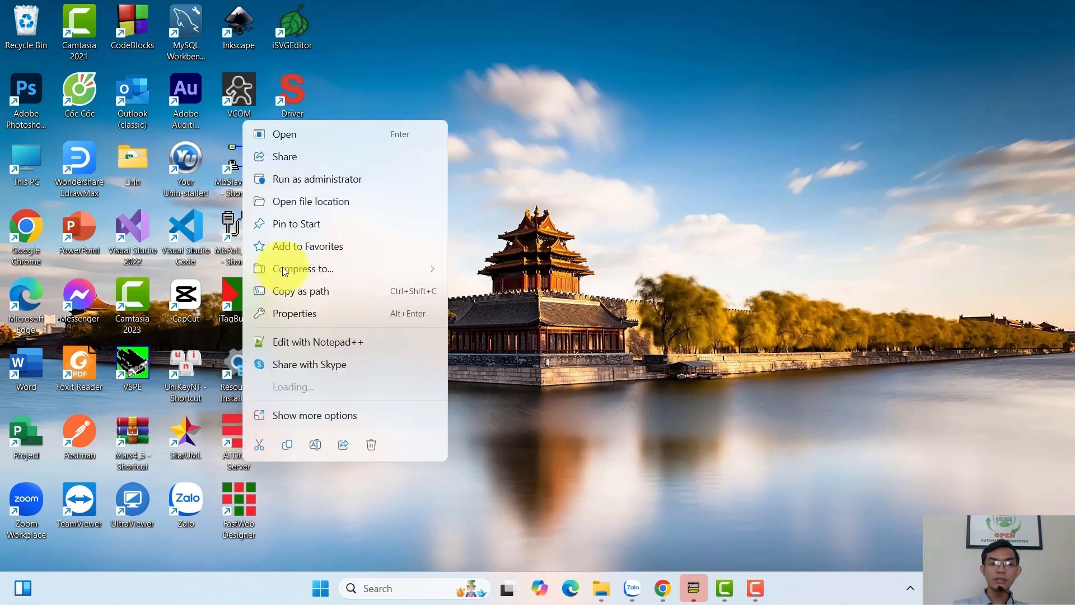
click(319, 180)
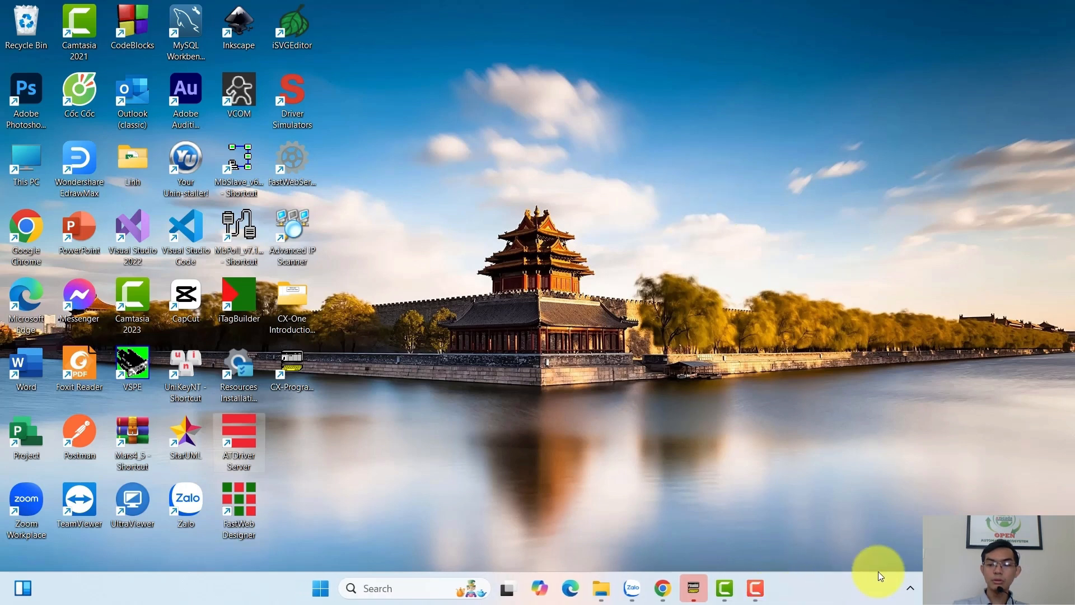
click(911, 588)
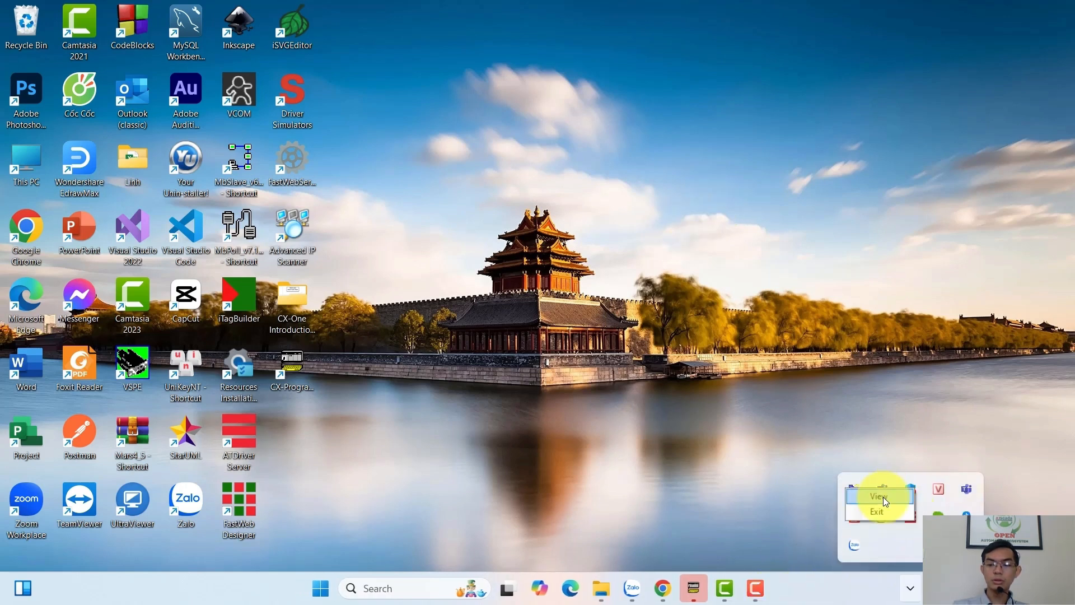
double_click(884, 488)
click(747, 148)
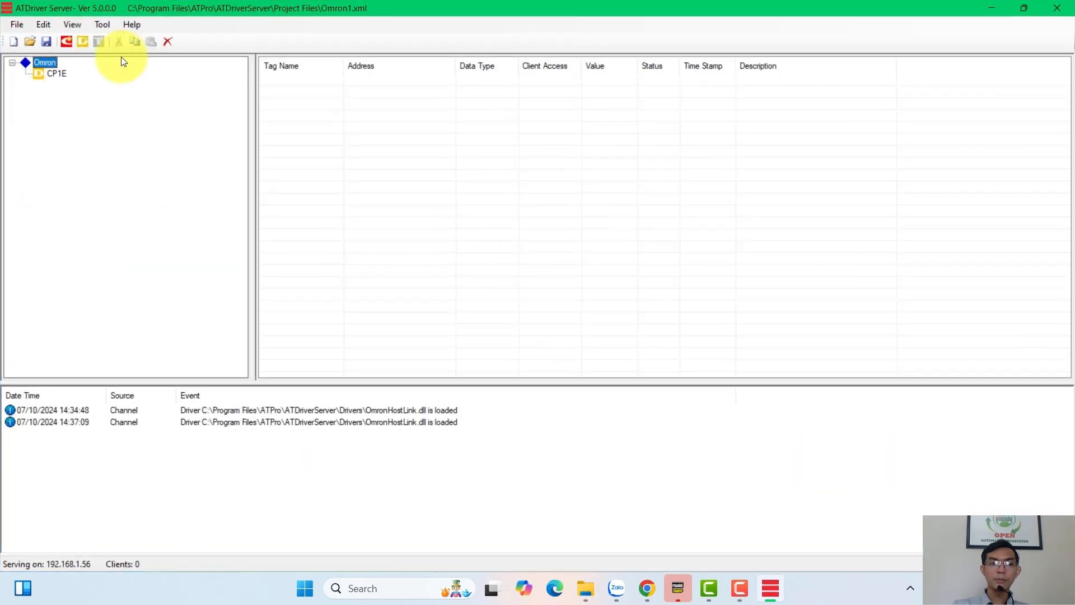
Step: Create a new project and start adding a channel named Omron
key(ctrl+n)
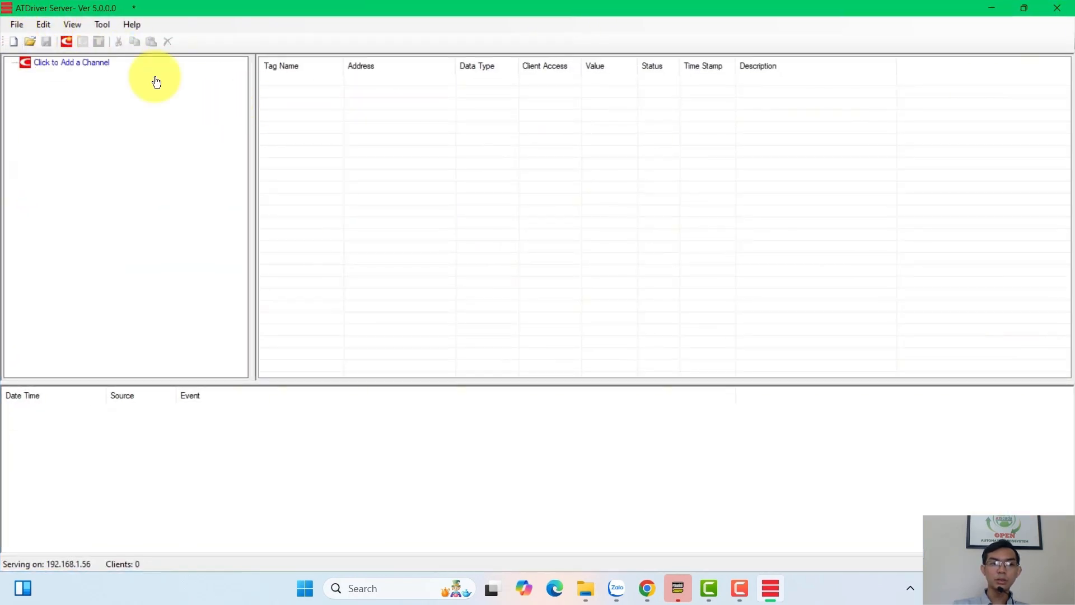
click(67, 62)
drag(507, 278, 413, 284)
text(0)
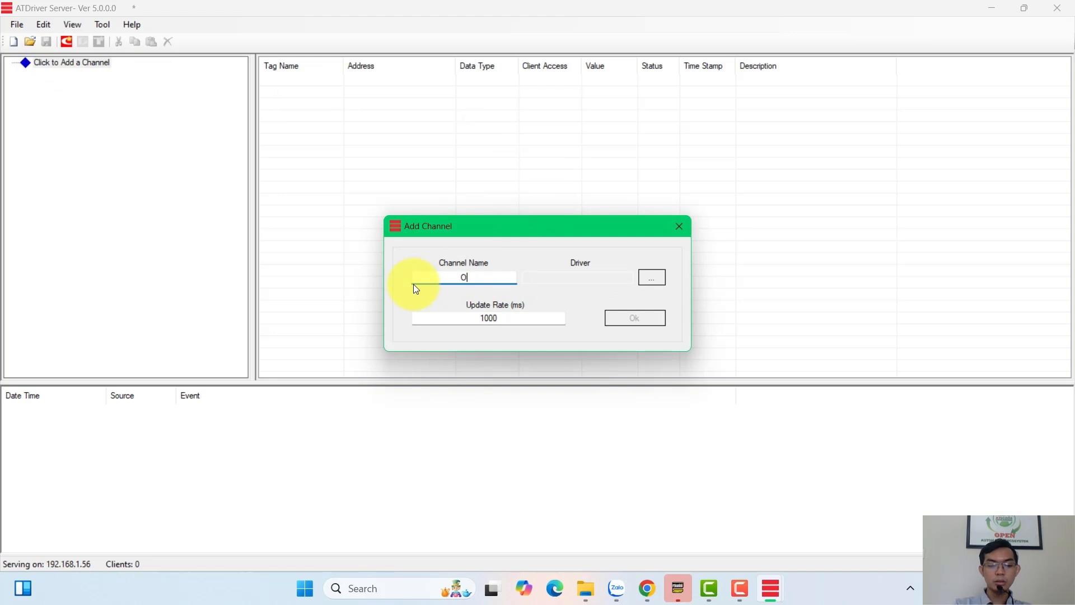
text(meon)
key(BackSpace)
key(BackSpace)
key(BackSpace)
text(ron)
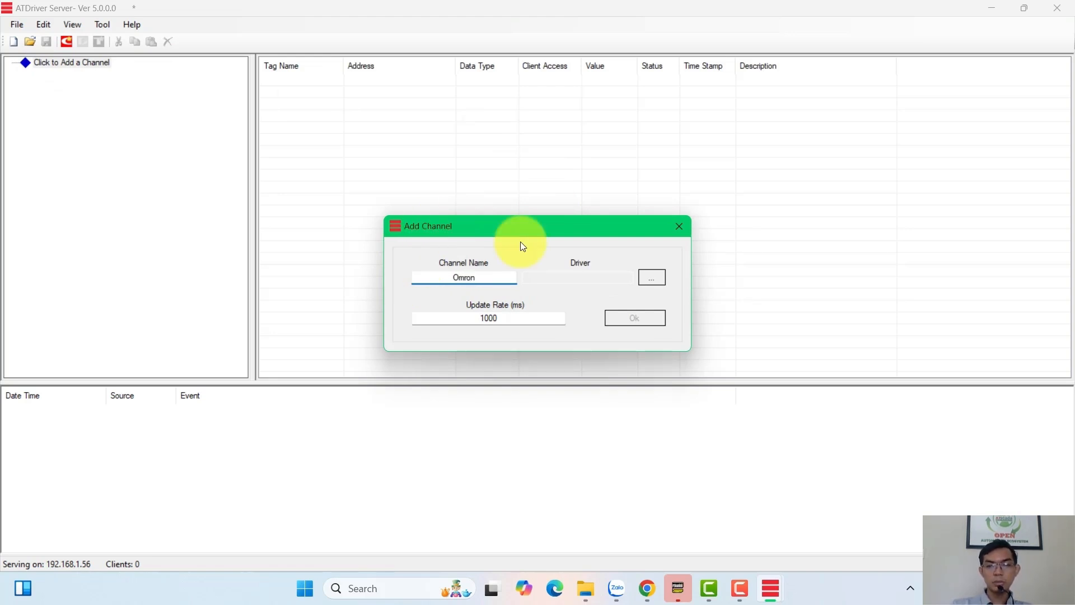
Step: Assign the OmronHostLink.dll driver to the Omron channel and confirm the channel definition
click(651, 278)
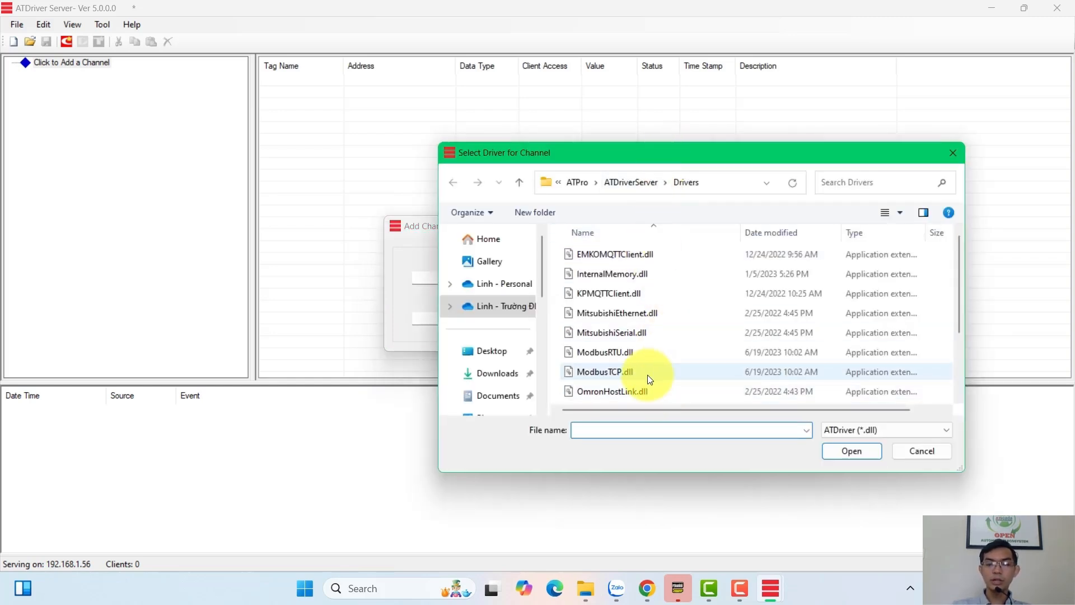
click(627, 395)
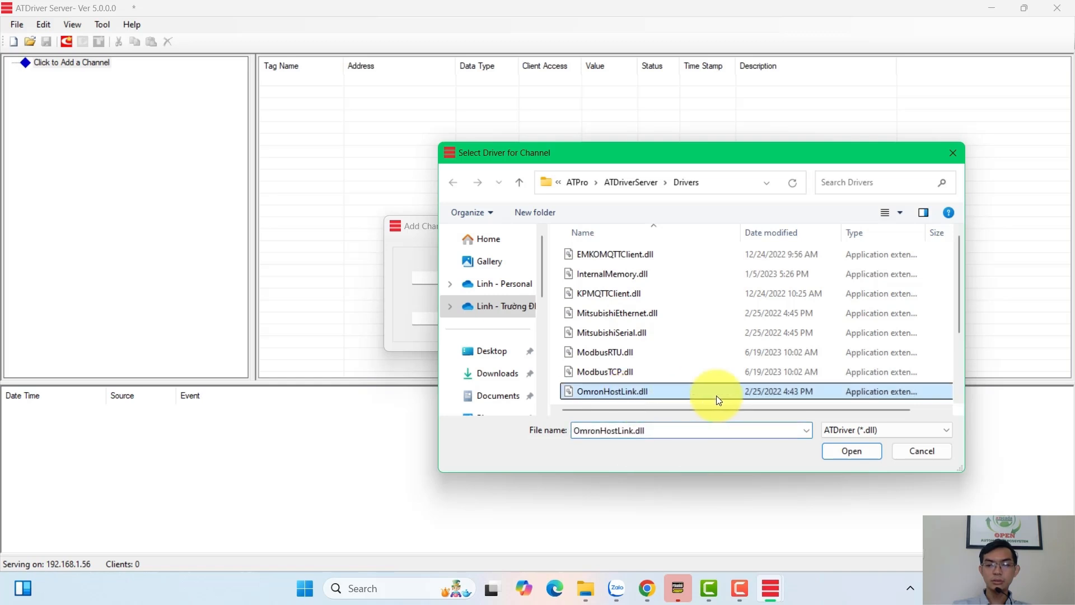
click(858, 451)
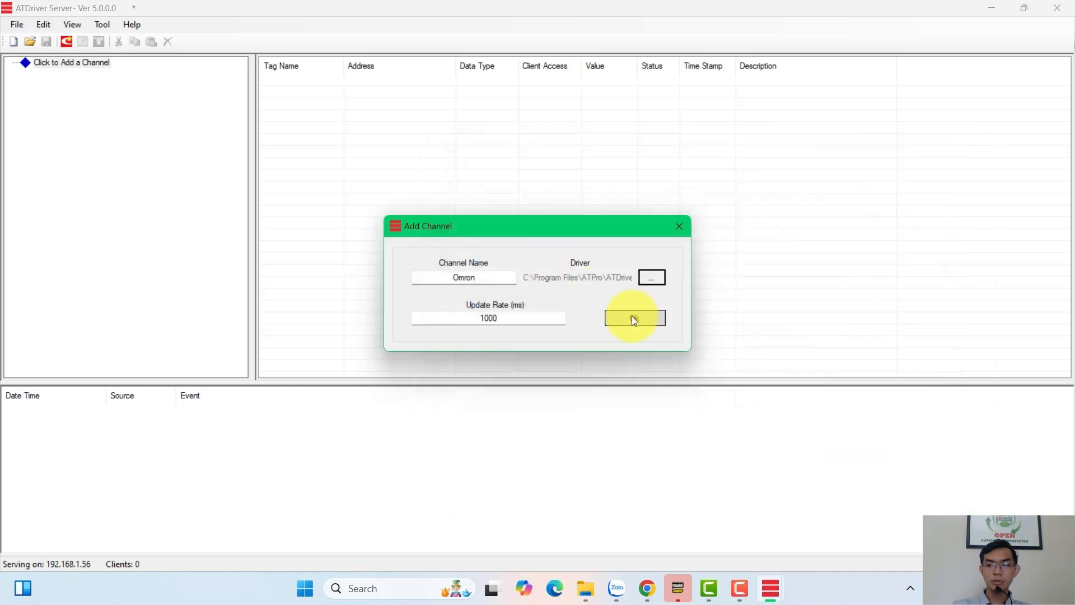
click(632, 316)
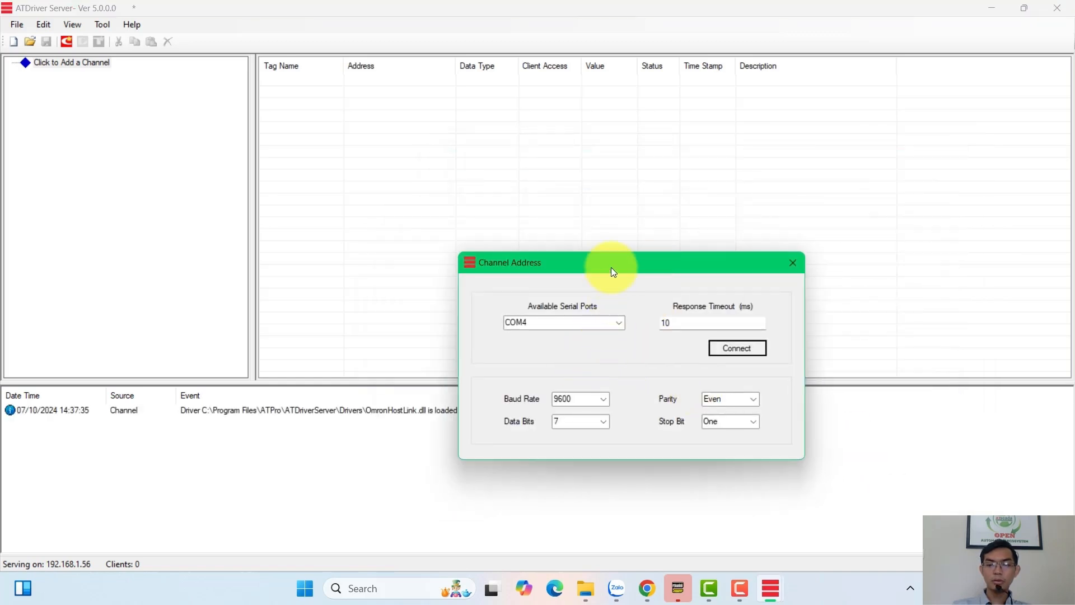
Step: Look up the USB-to-serial adapter's port in Device Manager and select COM3 as the channel's serial port
drag(613, 273, 612, 247)
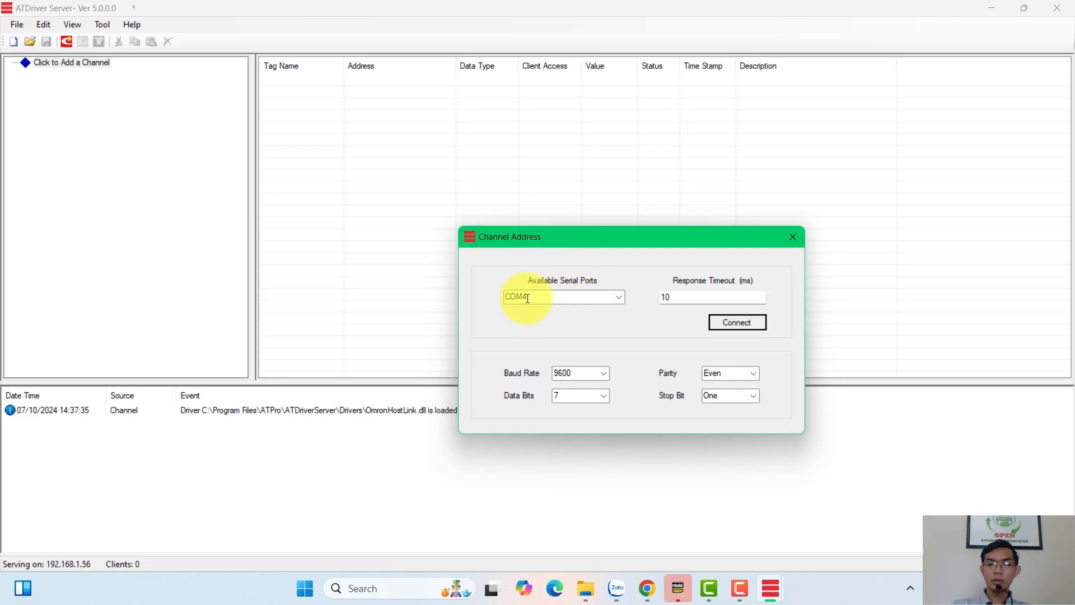
click(617, 297)
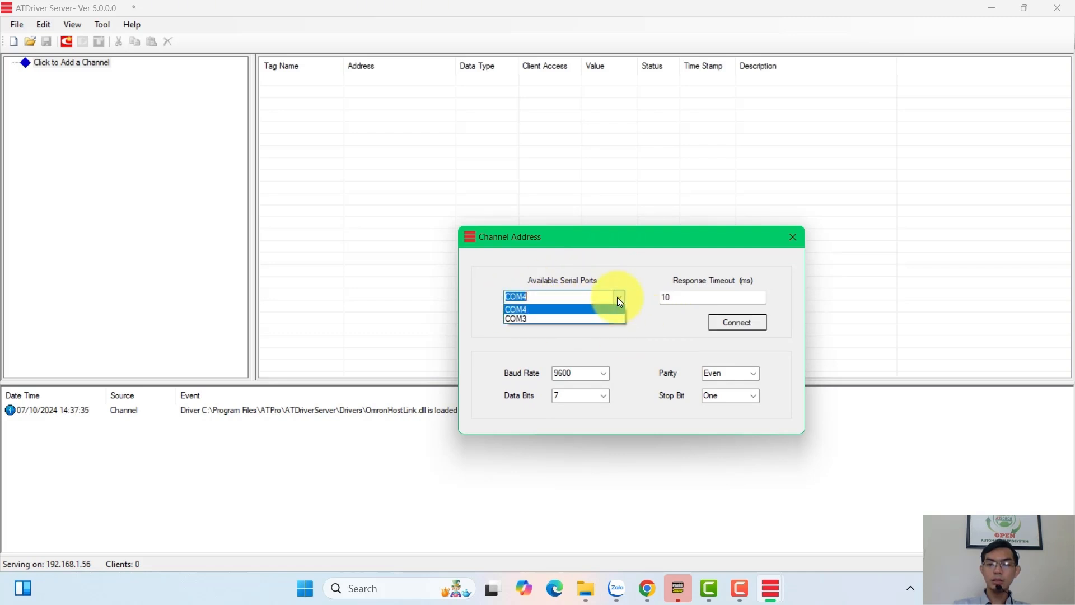
click(620, 296)
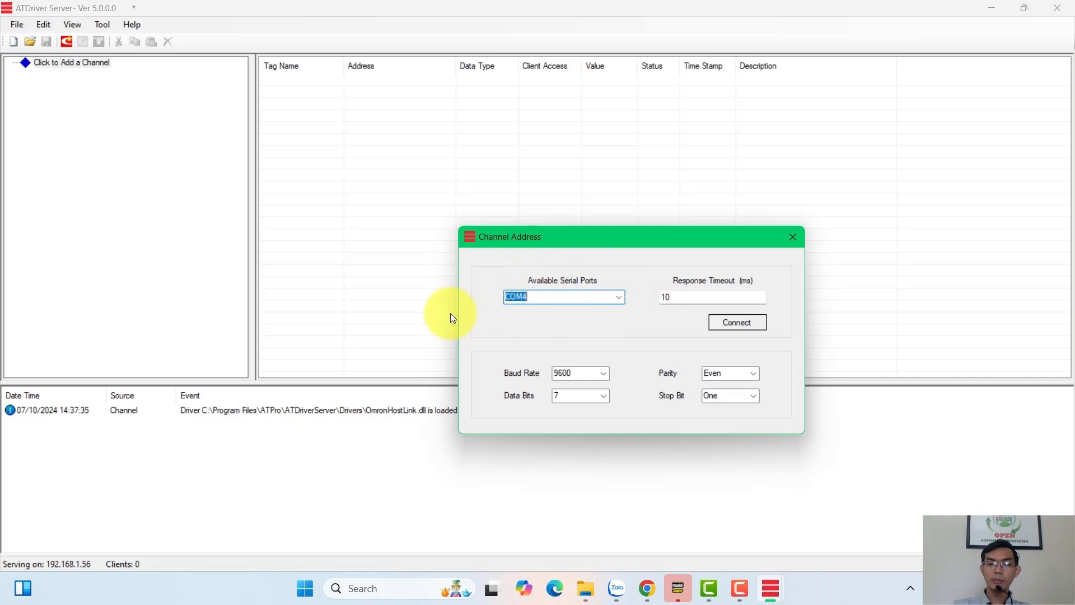
right_click(309, 593)
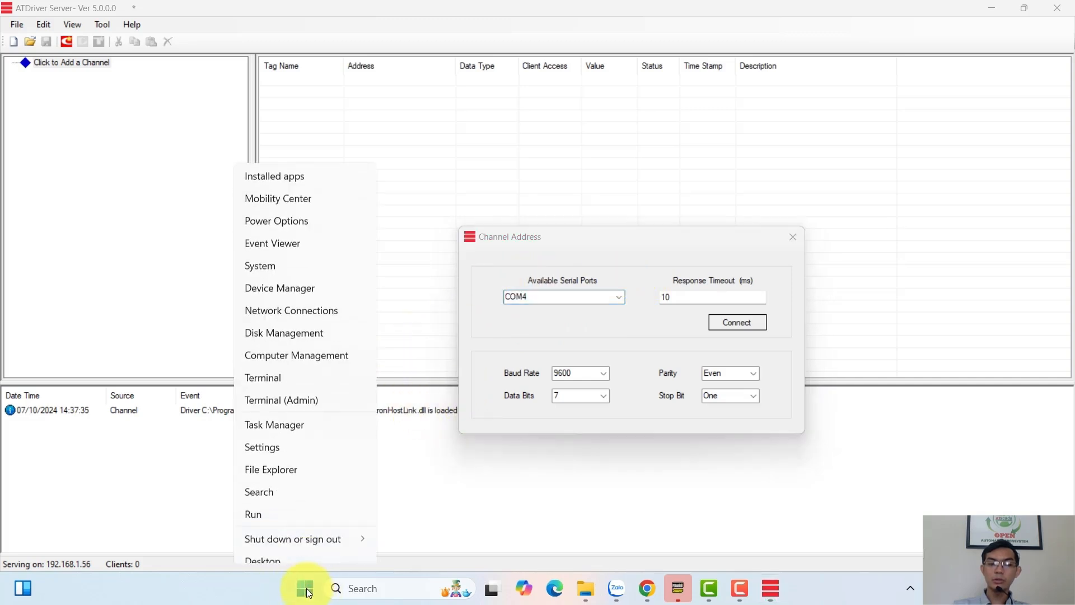
click(288, 284)
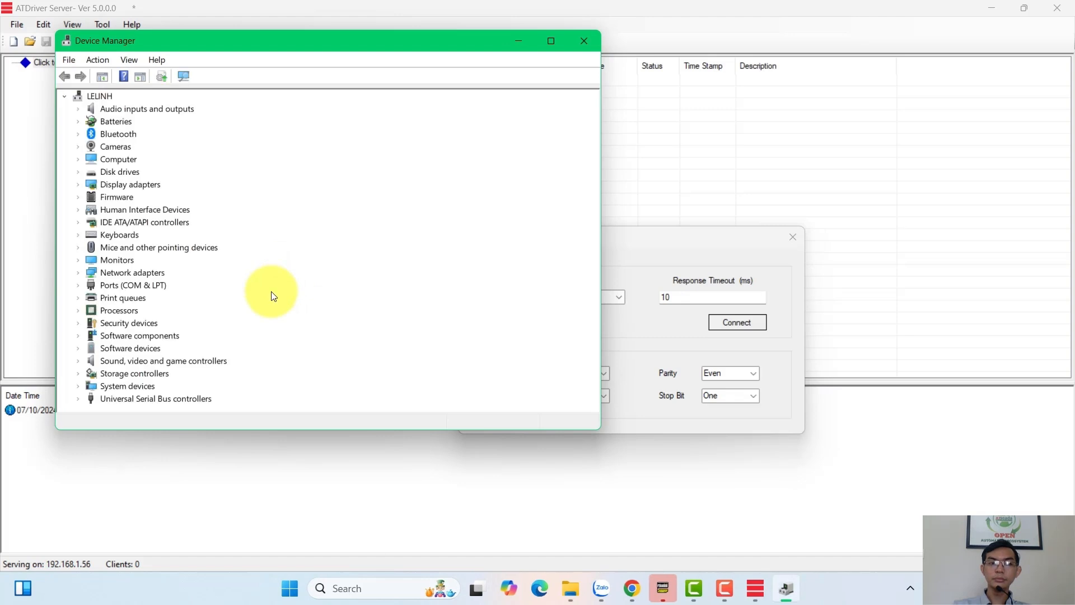
click(80, 284)
click(196, 297)
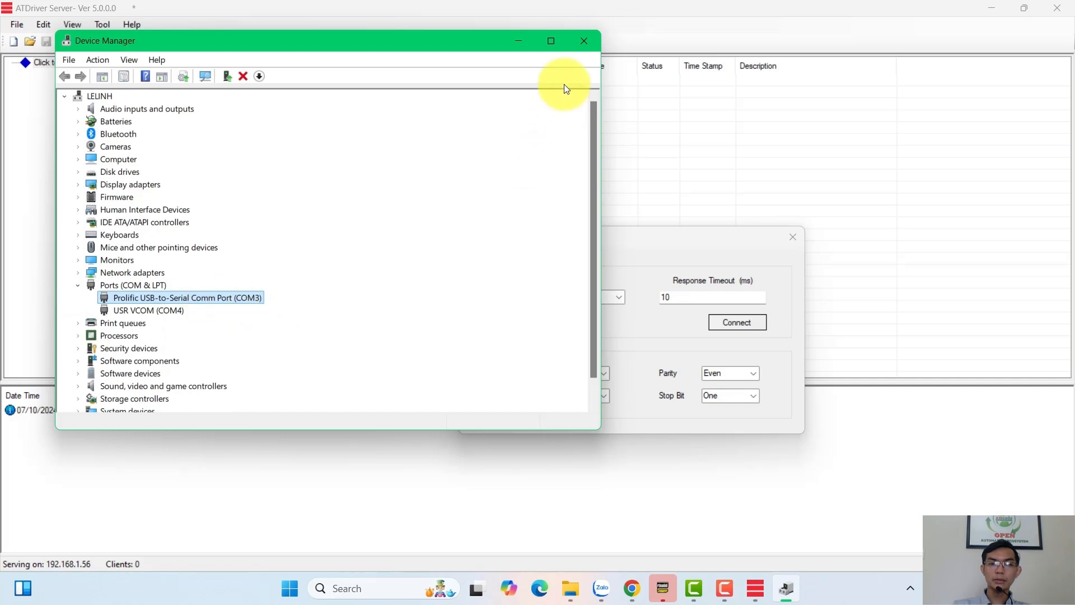
click(583, 39)
click(620, 297)
click(564, 318)
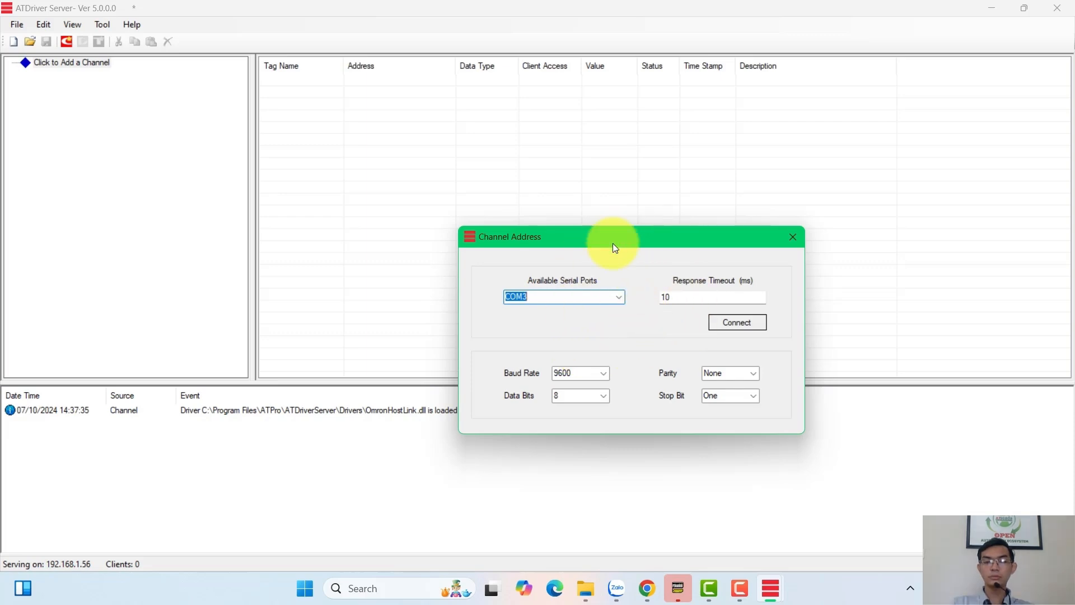
Step: Switch to CX-Programmer and examine the baud rate, format and mode of the PLC's built-in RS232C port
click(678, 588)
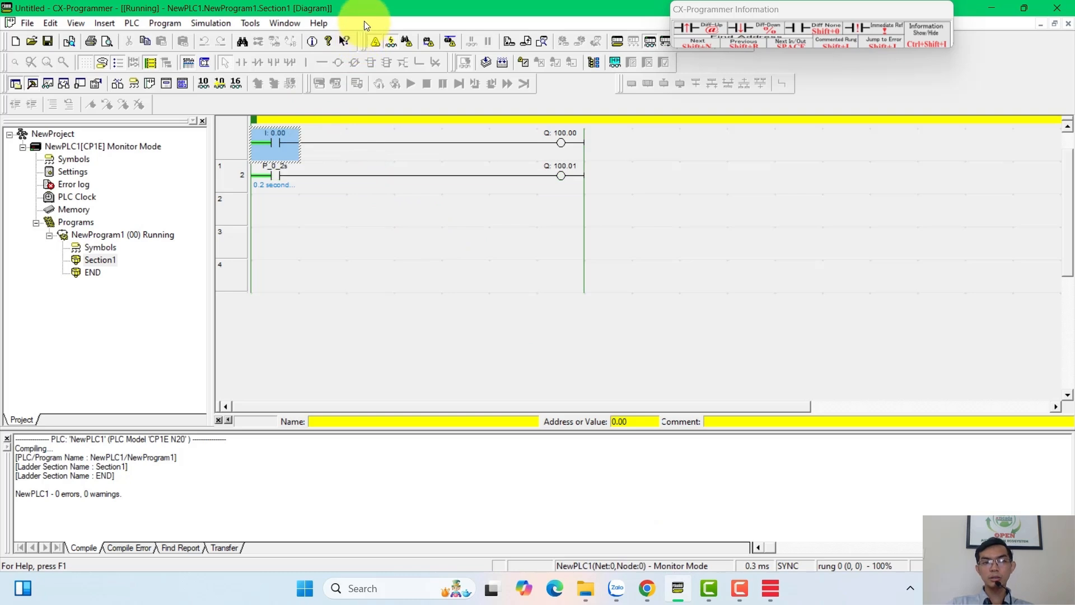
double_click(79, 172)
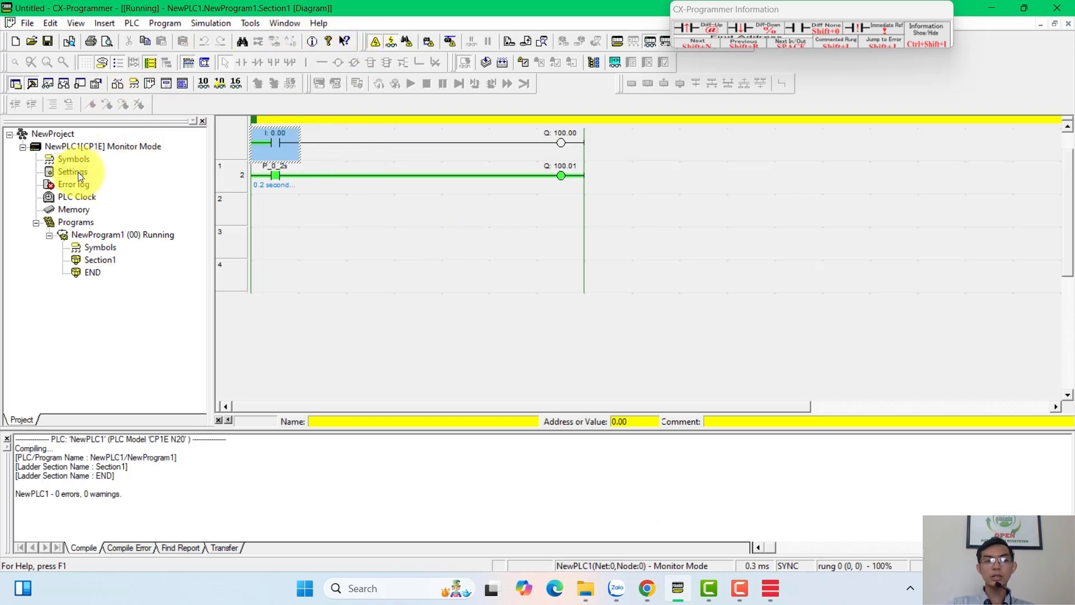
click(537, 125)
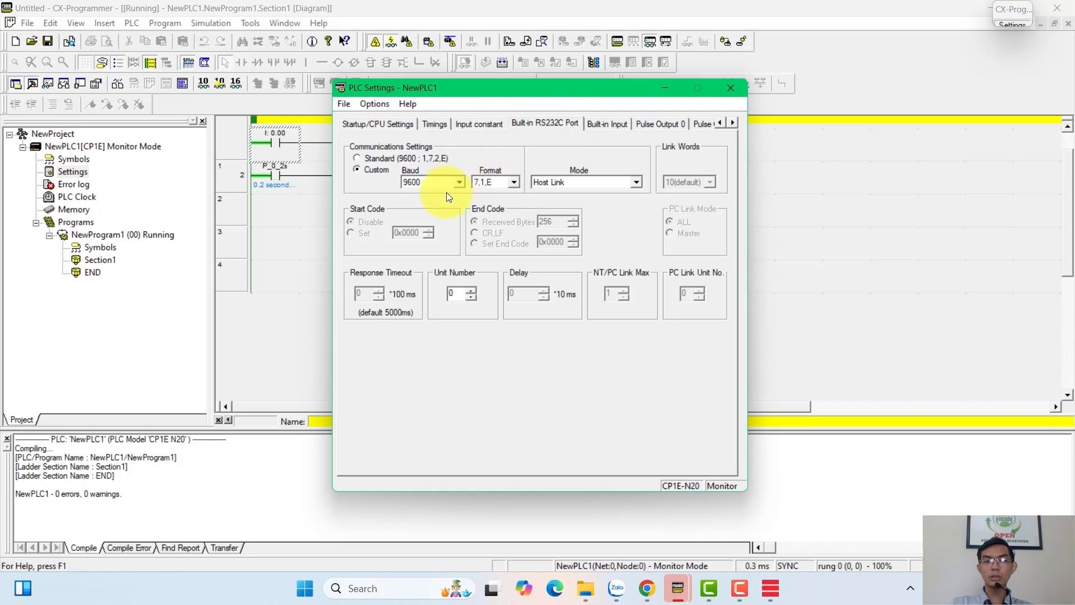
click(459, 182)
click(460, 182)
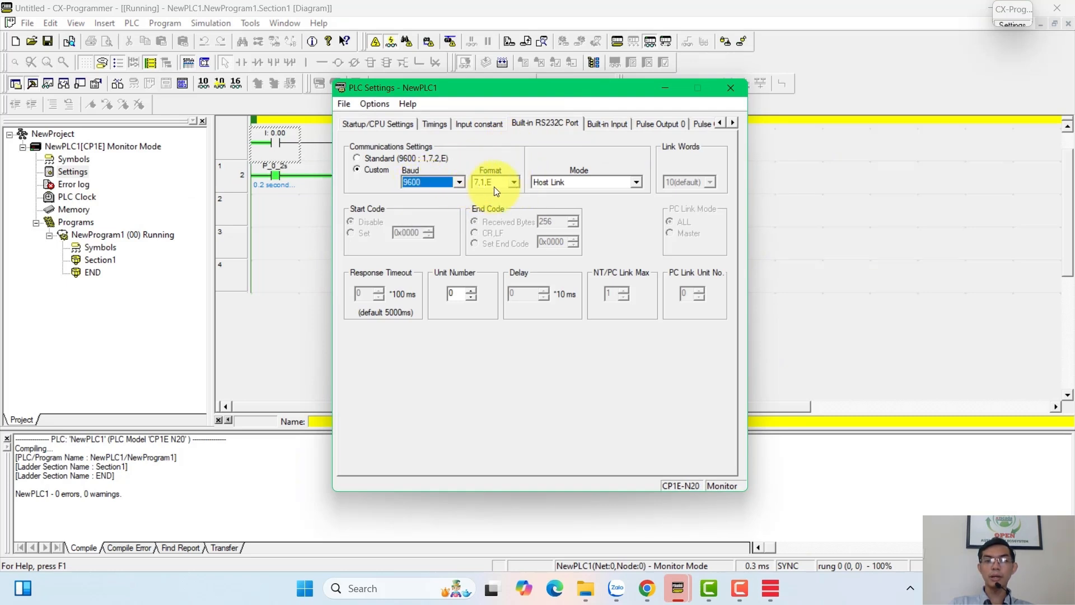
click(515, 183)
click(515, 183)
click(636, 182)
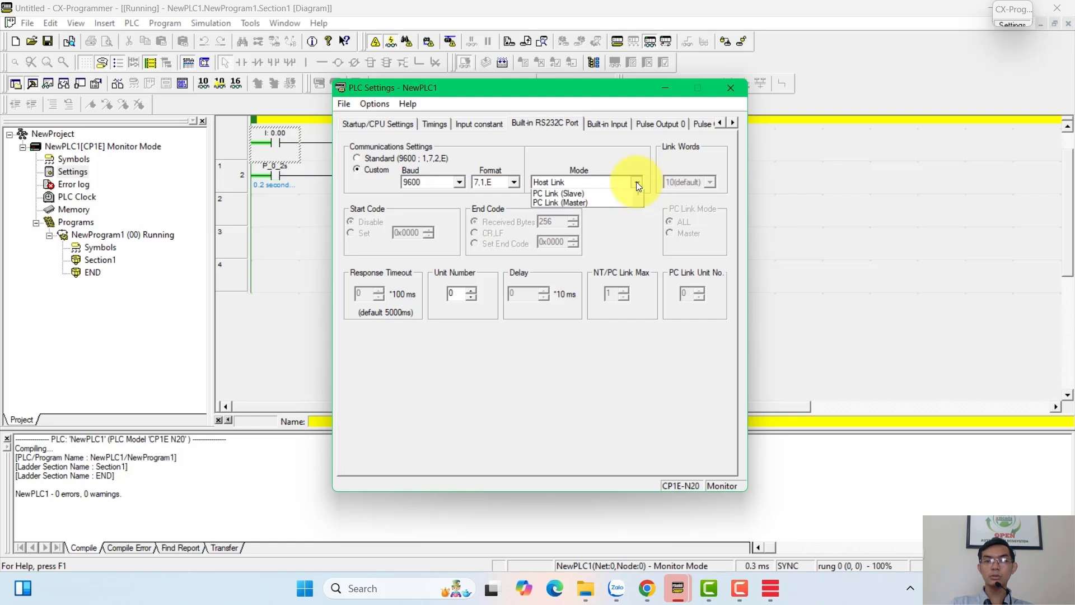
click(631, 183)
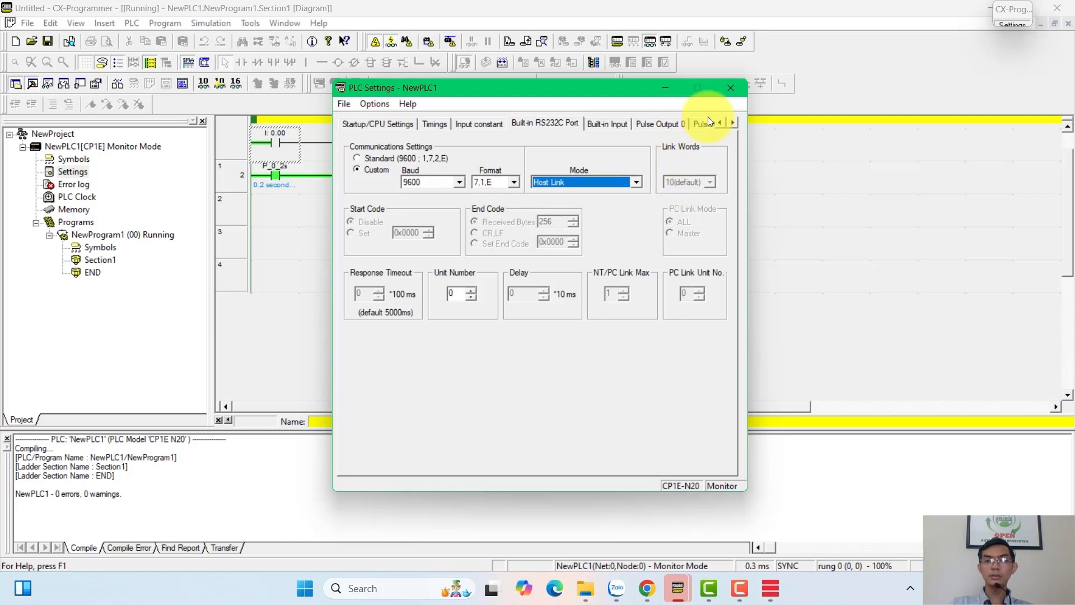
click(731, 88)
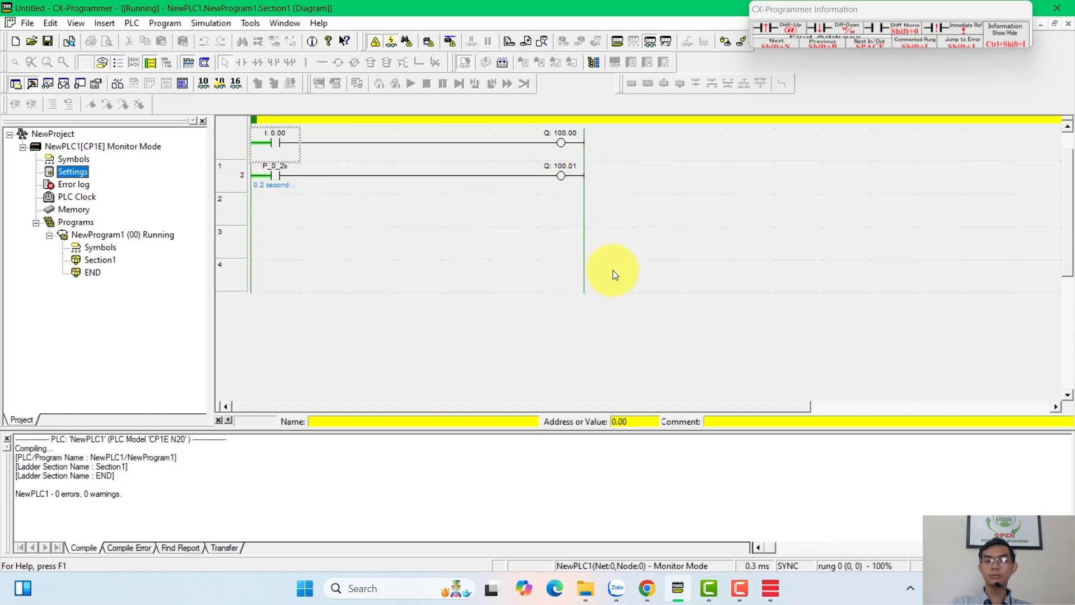
drag(869, 11, 829, 11)
click(995, 12)
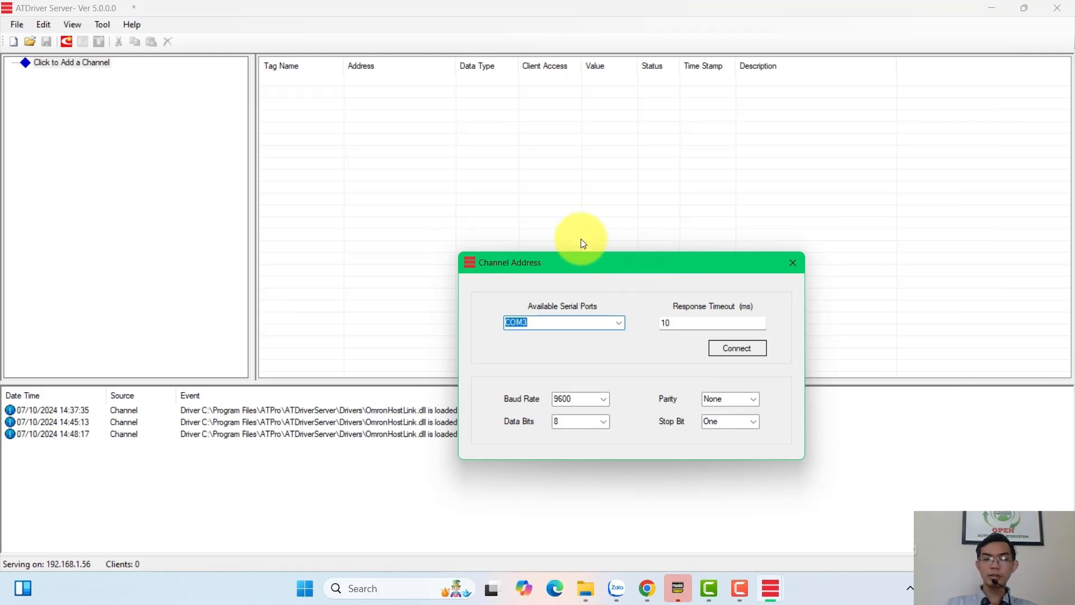
Step: Match the channel's serial parameters to the PLC's 9600 baud and 7,1,E format, and connect the channel
click(605, 399)
click(605, 400)
click(605, 422)
click(573, 432)
click(754, 398)
click(725, 418)
click(754, 400)
click(726, 430)
click(738, 349)
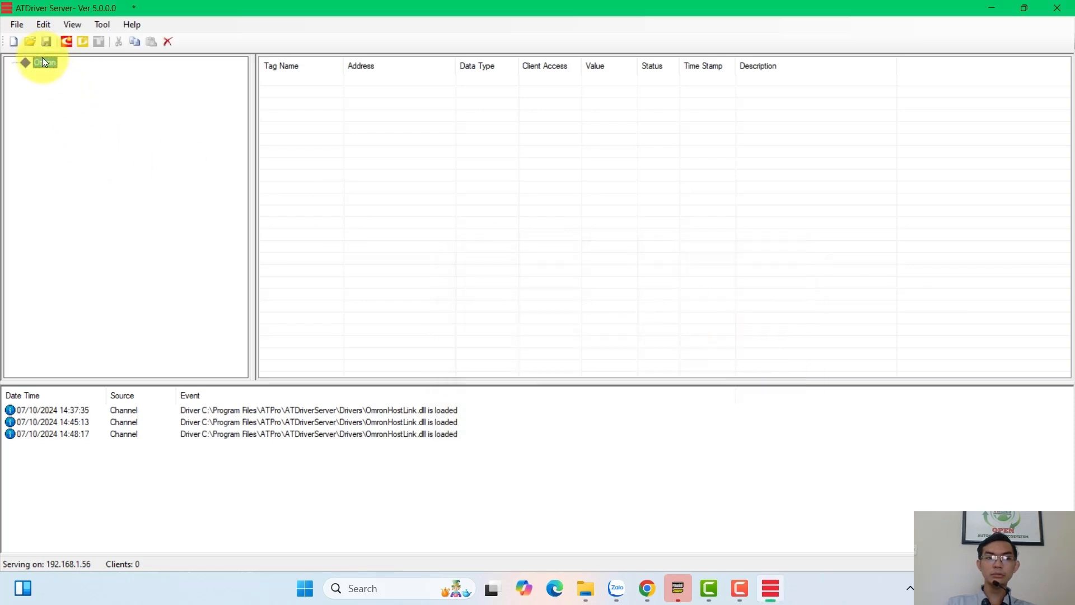
Step: Start adding a device named CP1E under the Omron channel
right_click(36, 63)
click(80, 71)
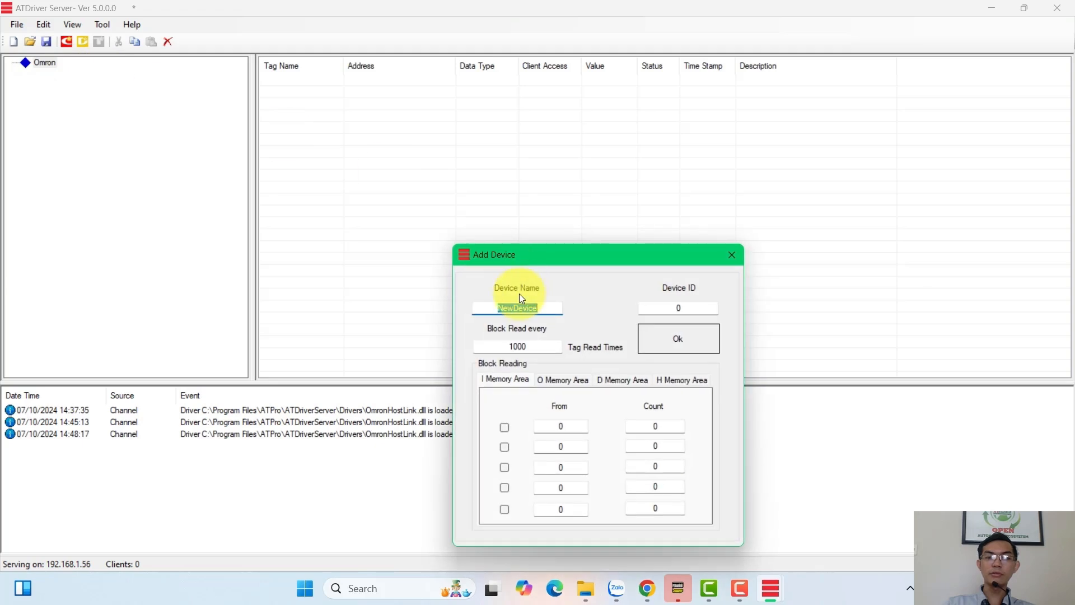
text(CP1E)
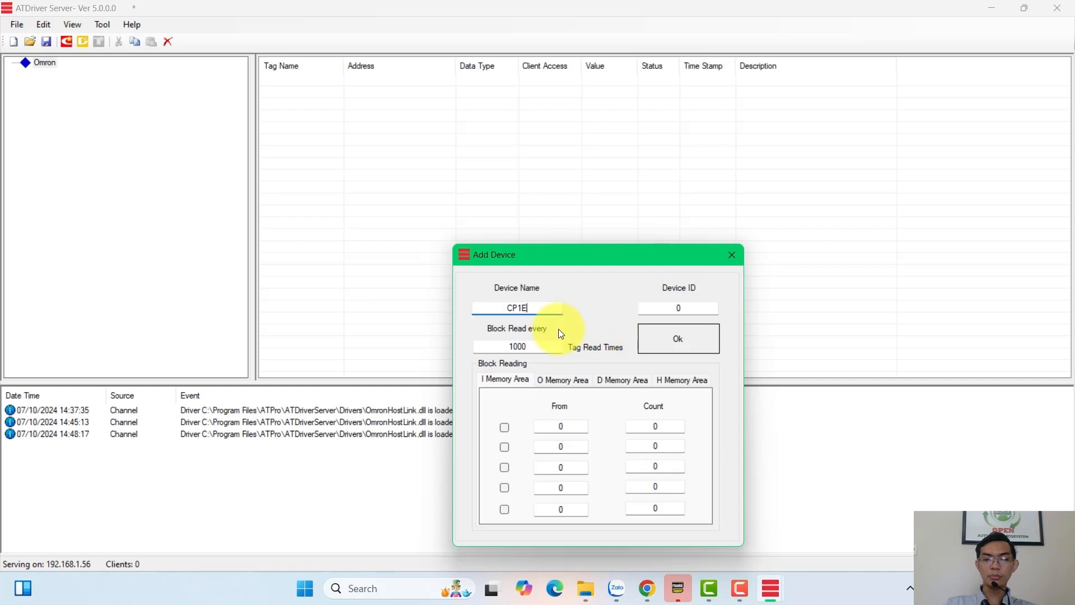
Step: Enable the first block reading row of the I Memory Area, starting from 2 with a count of 5
click(500, 376)
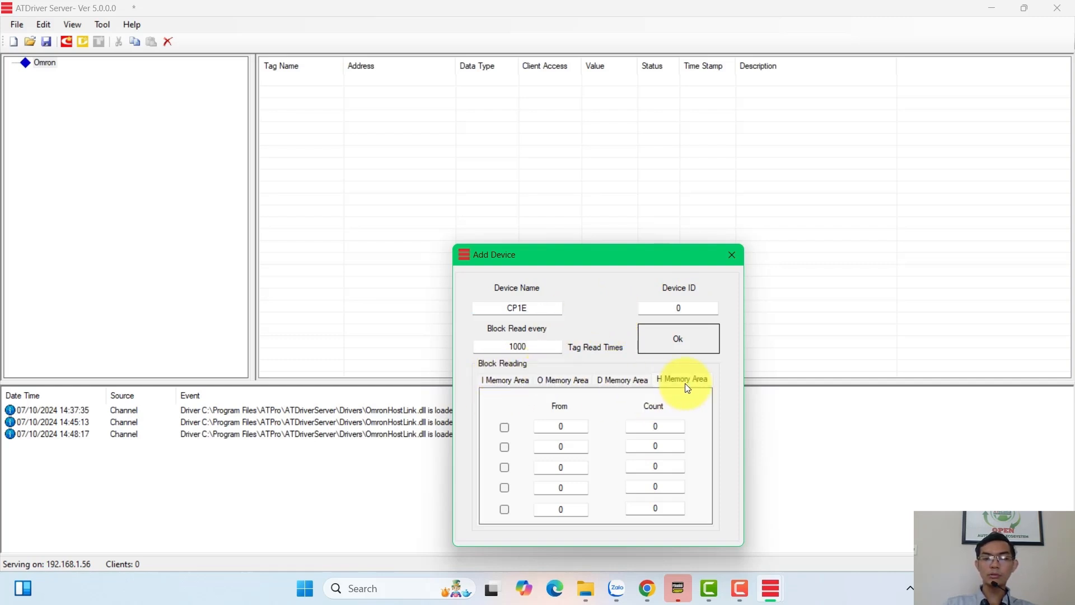
click(504, 377)
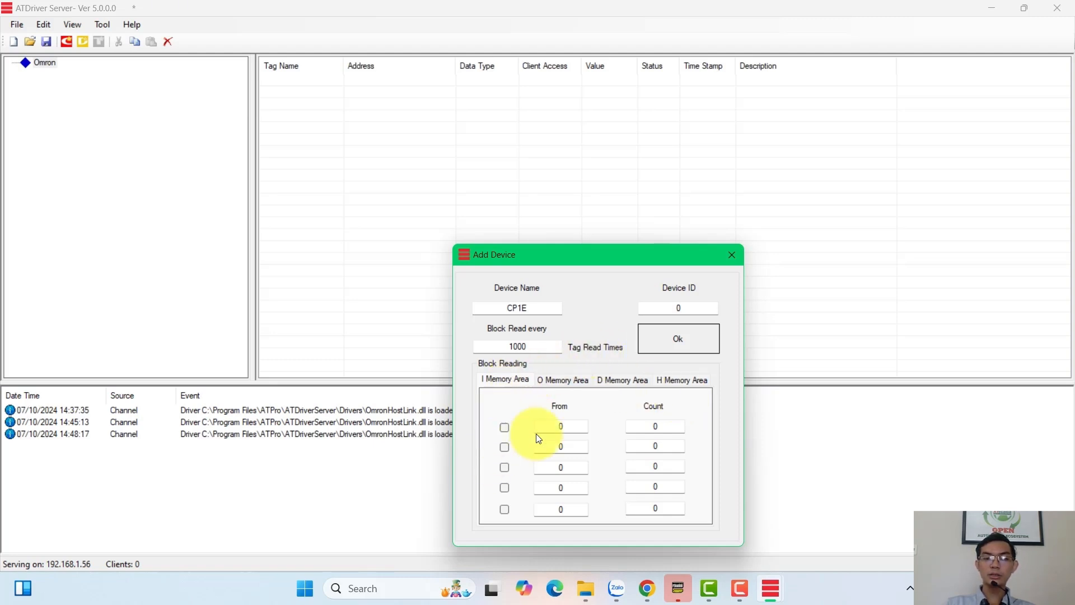
click(504, 428)
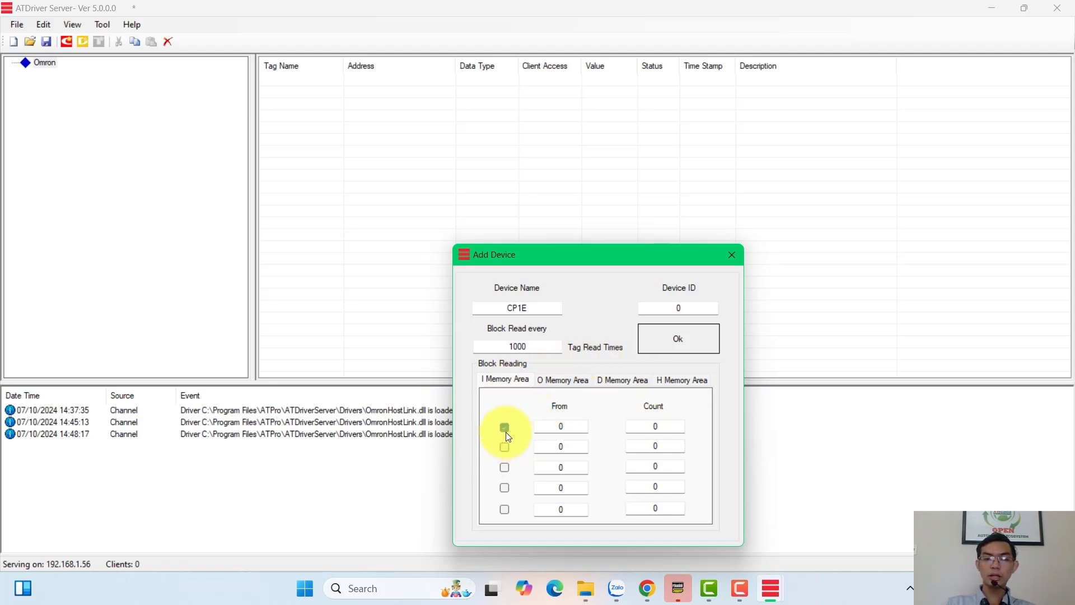
double_click(567, 428)
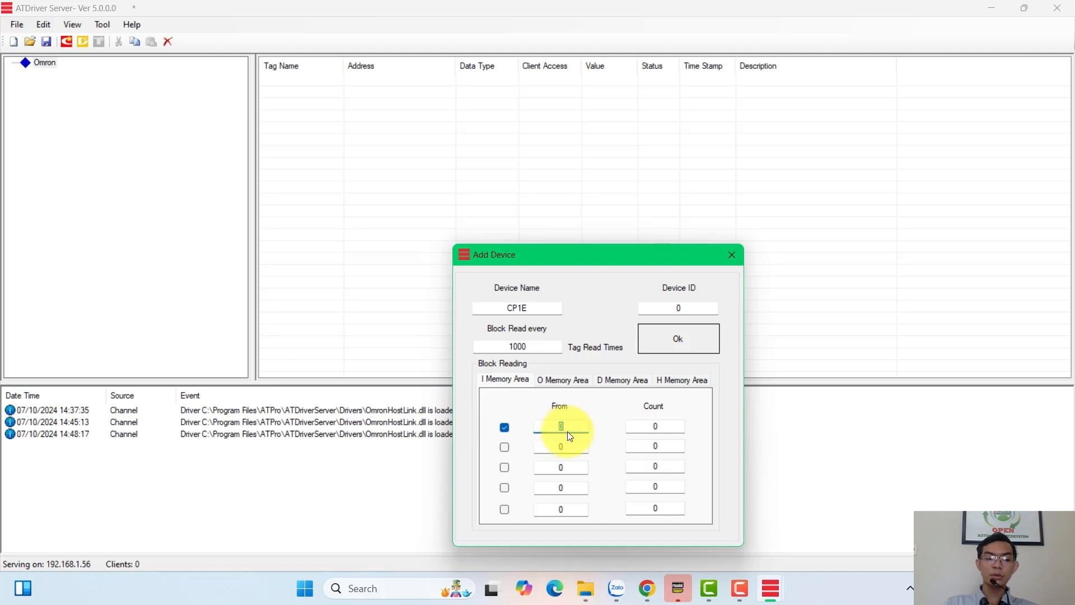
text(2)
double_click(661, 429)
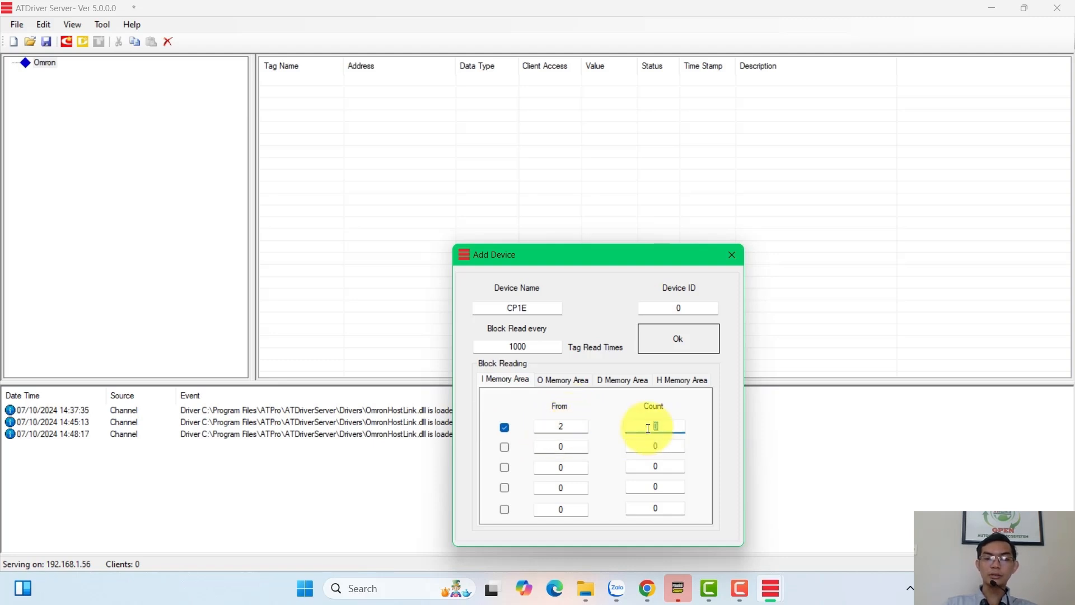
text(5)
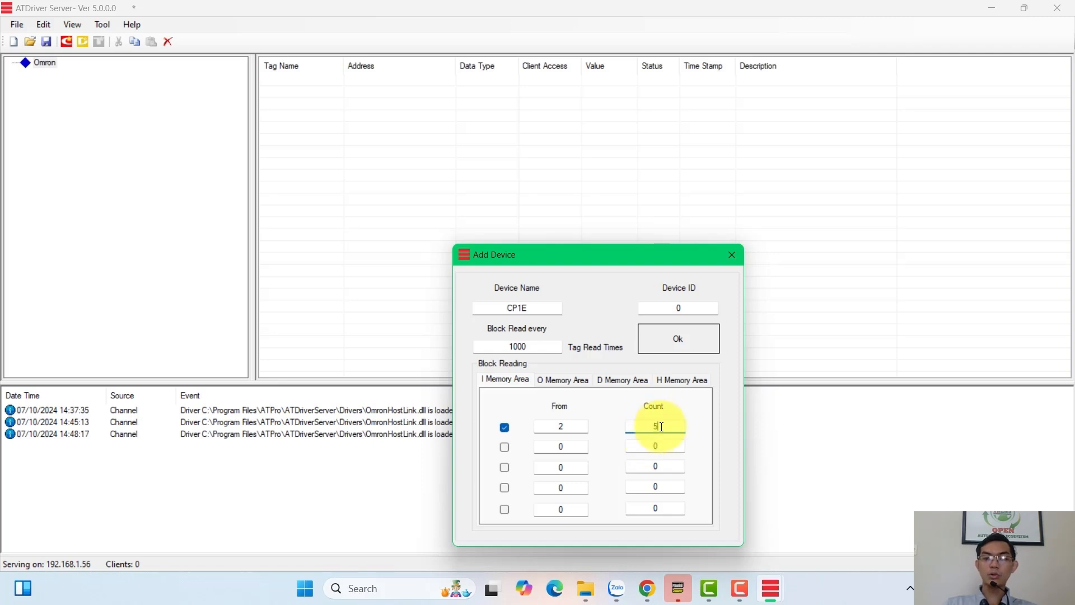
Step: Reset the first I Memory Area row's start and count to 0 and disable its block reading
click(562, 430)
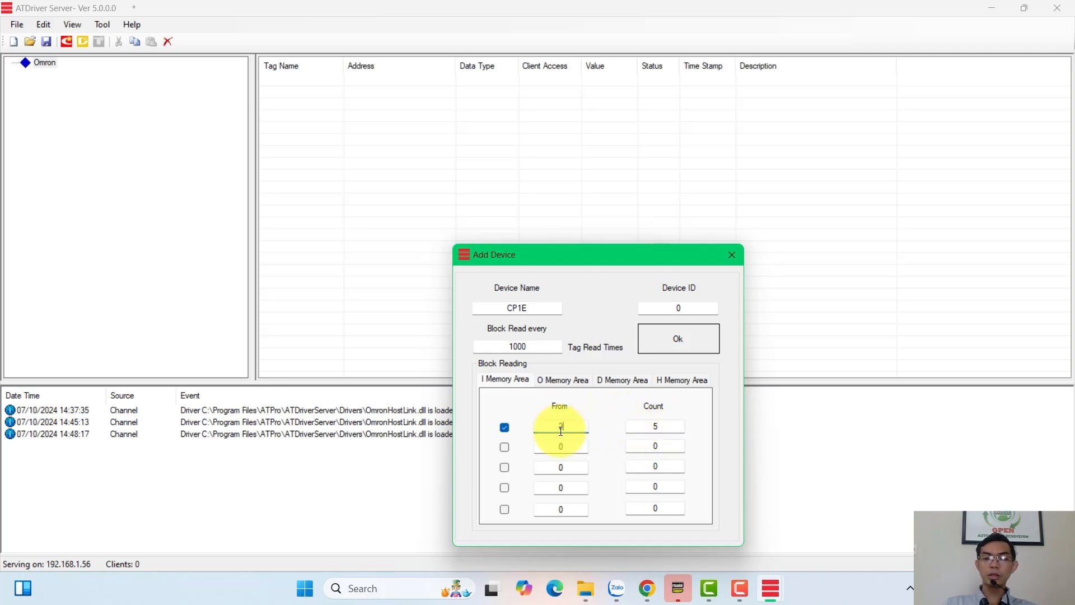
click(577, 428)
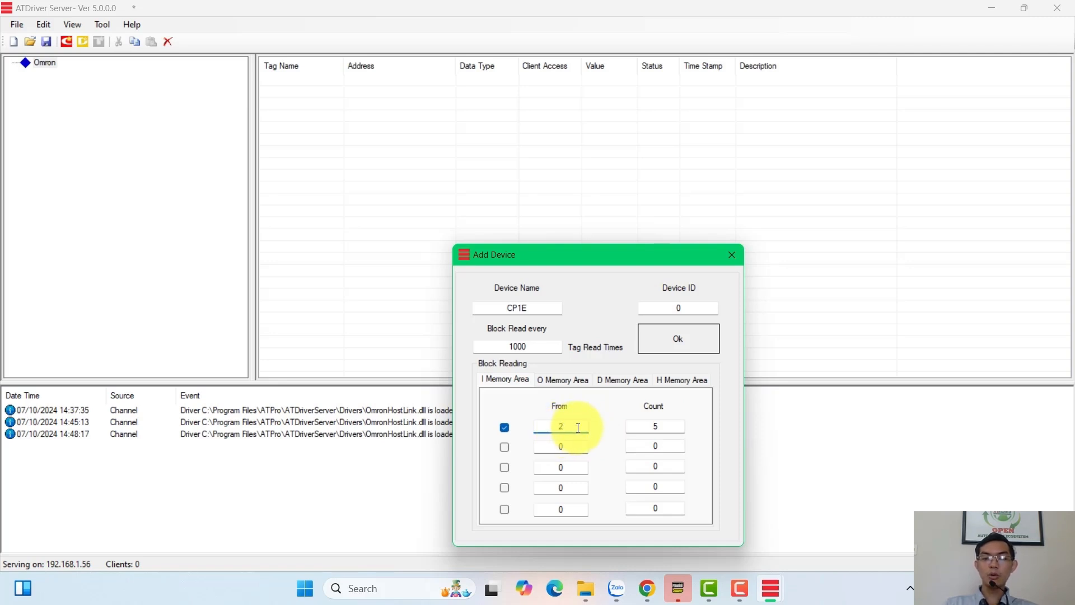
double_click(652, 428)
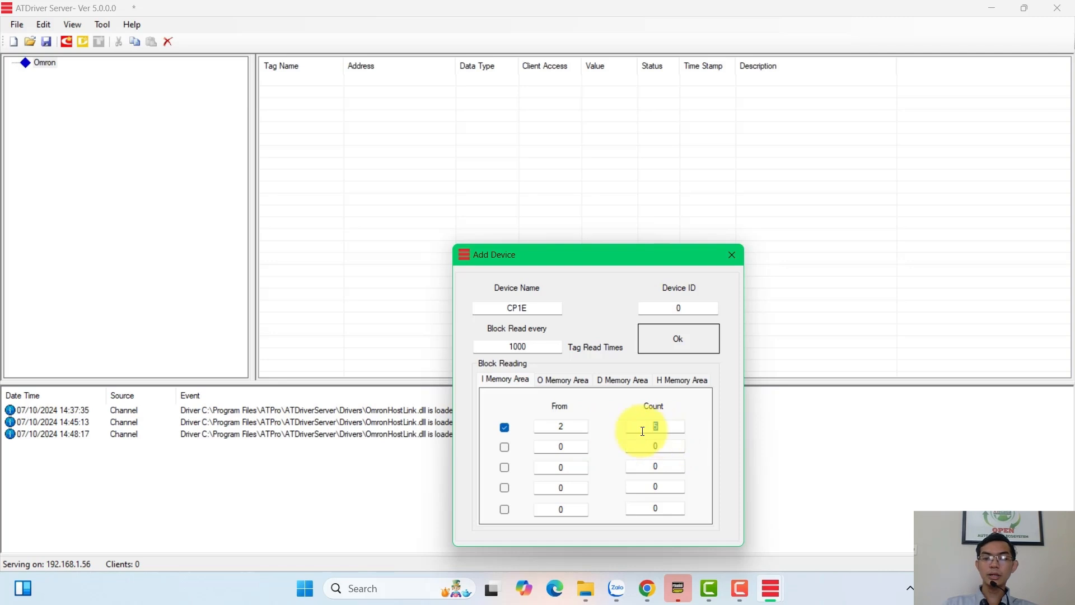
text(0)
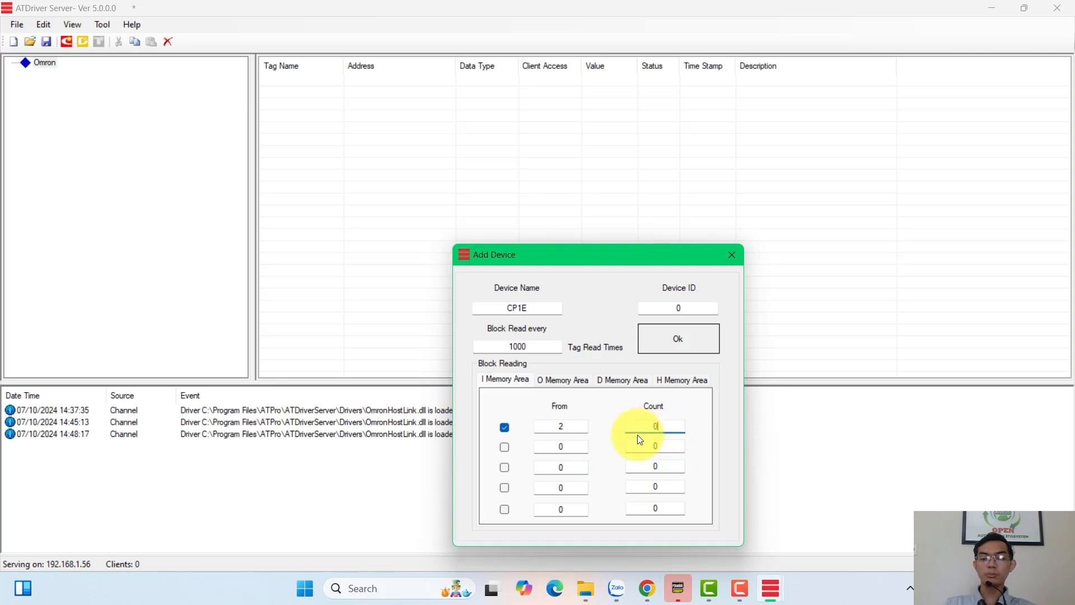
double_click(556, 427)
text(0)
click(507, 427)
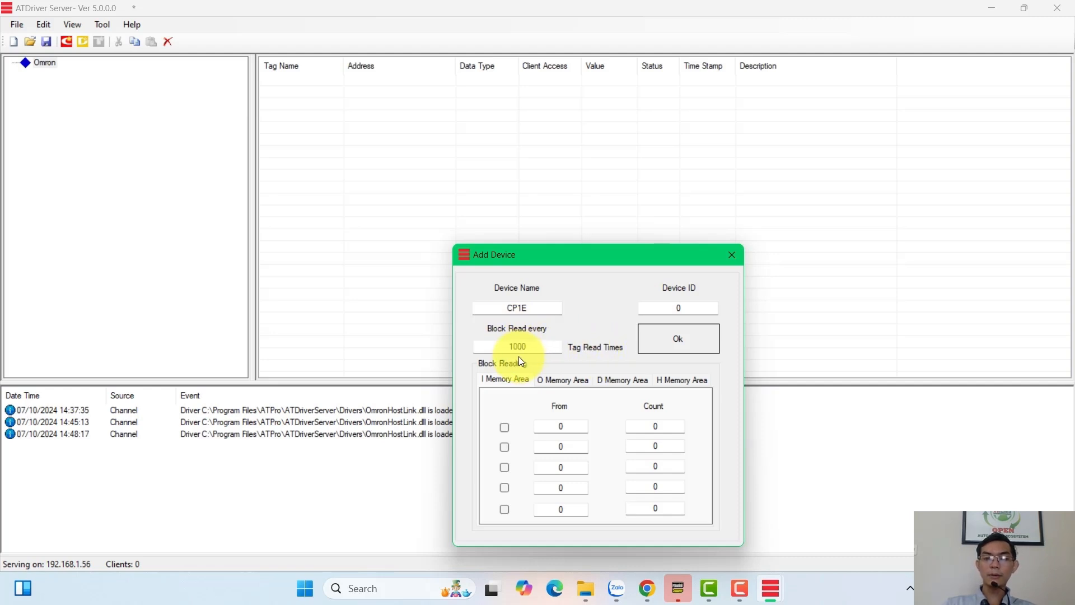
Step: Set block reading to every 900 tag read times and finish adding the CP1E device
click(536, 347)
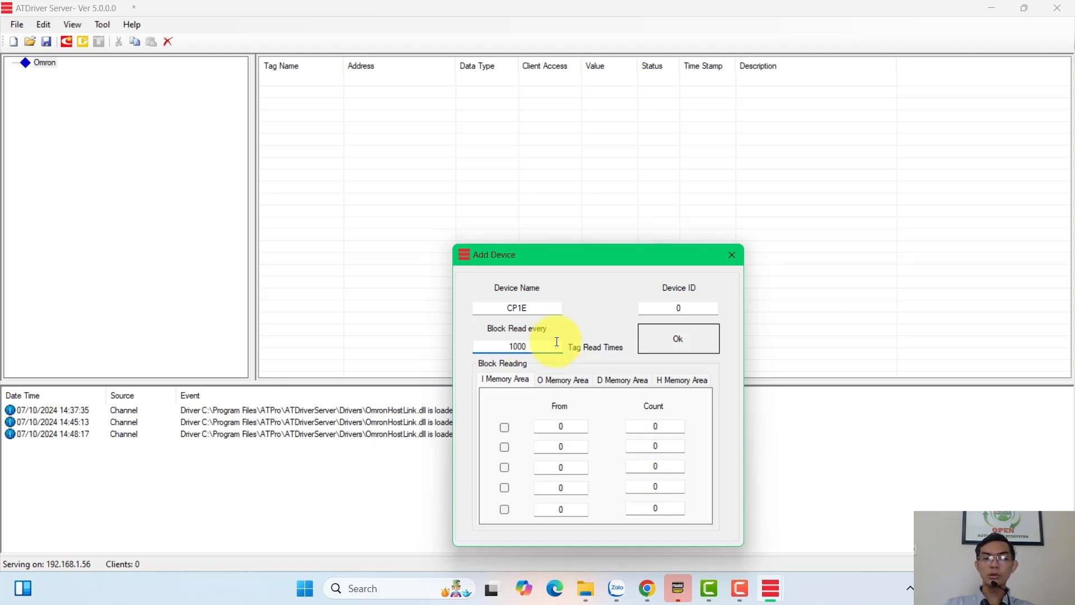
drag(533, 346, 504, 348)
text(900)
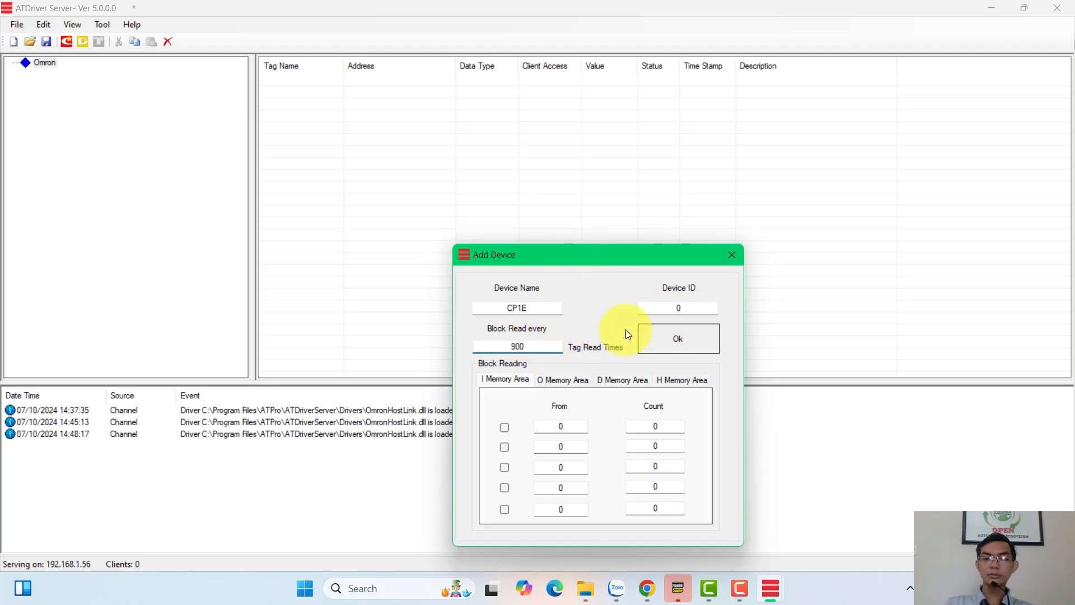
click(691, 340)
Step: Add a tag named Input to the CP1E device with address 0.0, checking the address to get the Bool type
click(53, 72)
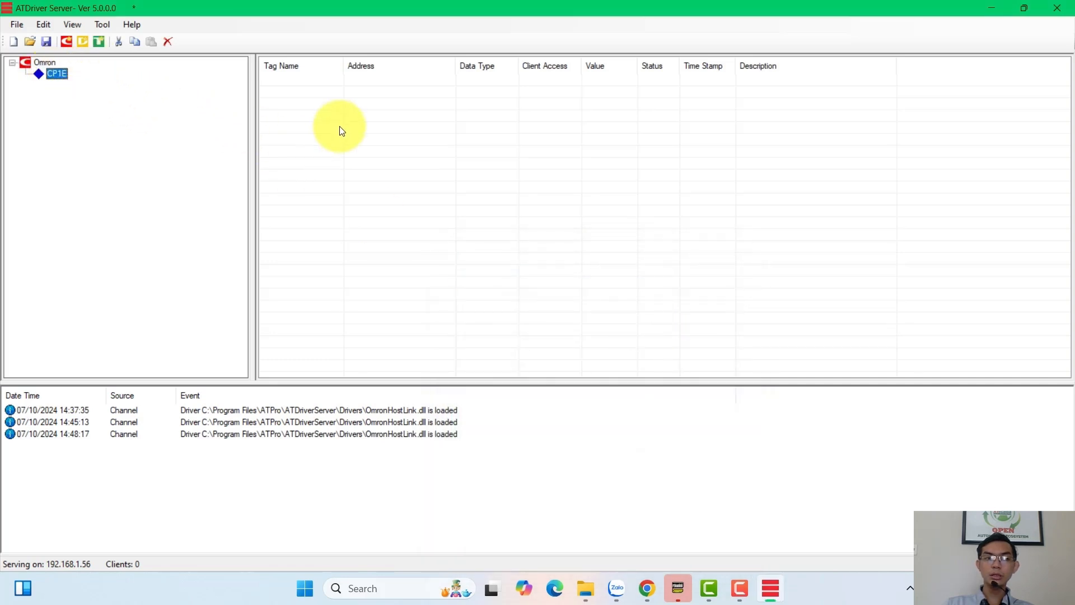
right_click(320, 100)
click(378, 121)
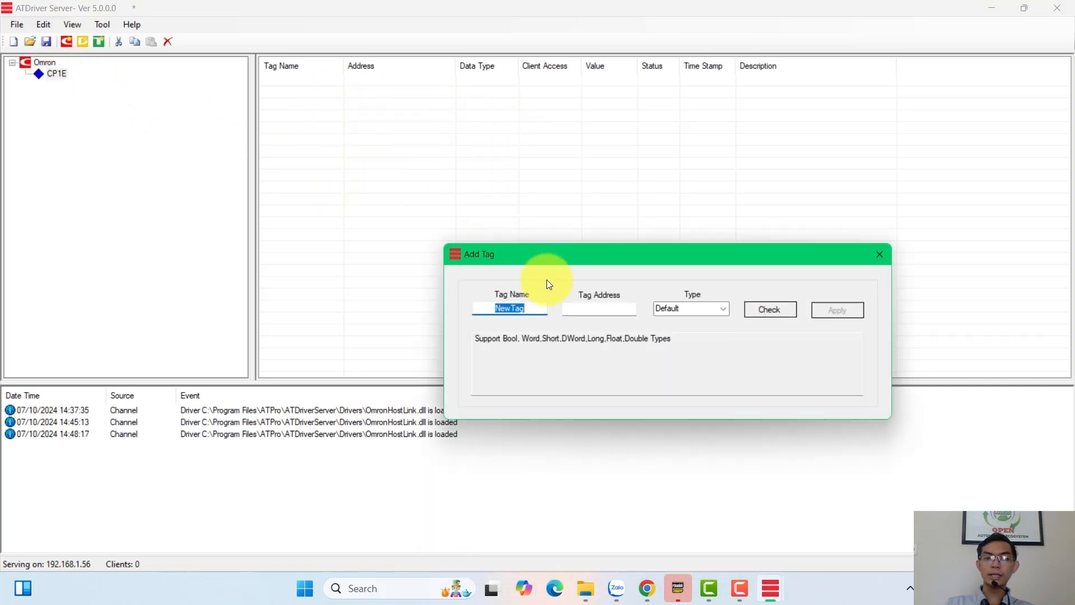
text(Input)
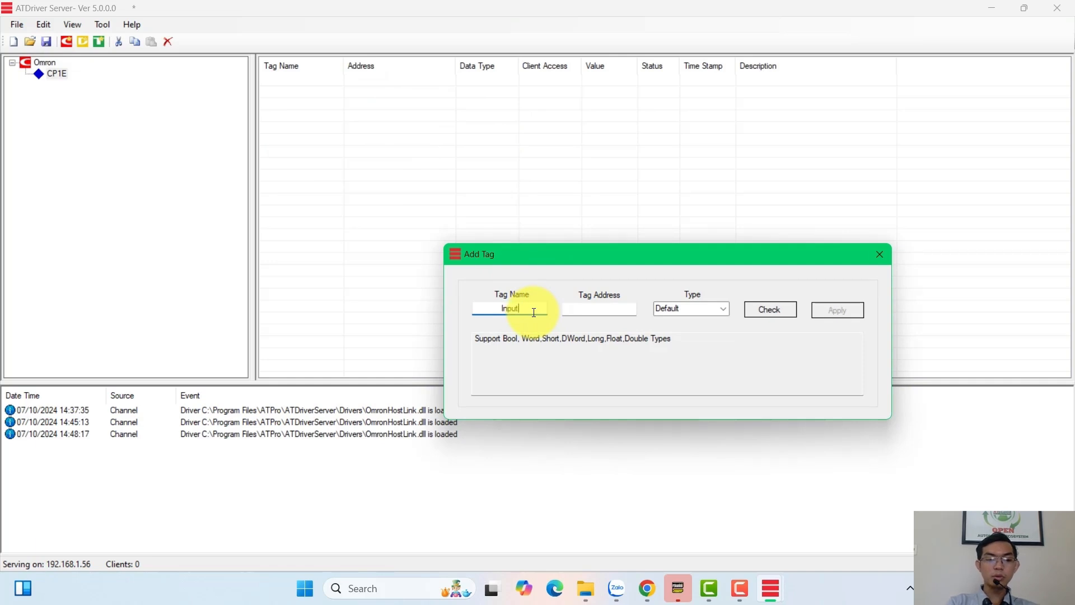
click(600, 308)
drag(620, 256, 619, 258)
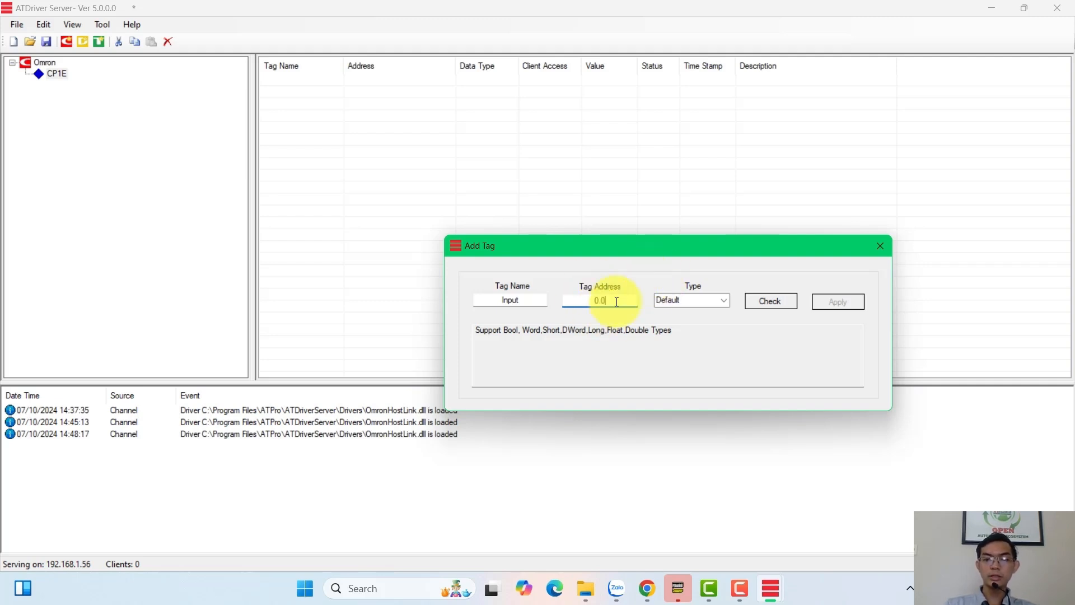
click(757, 301)
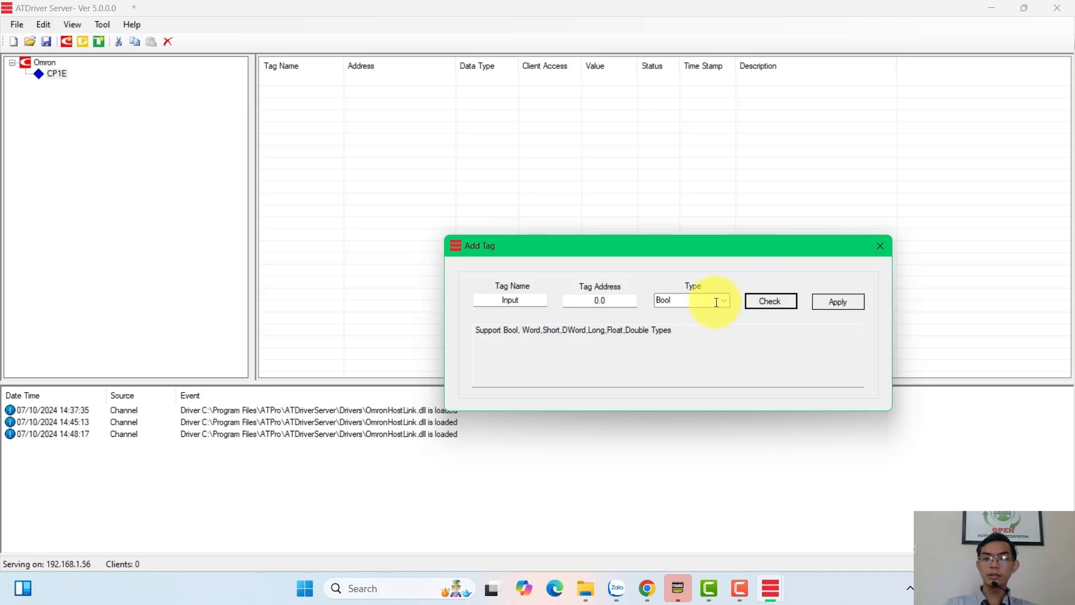
click(837, 302)
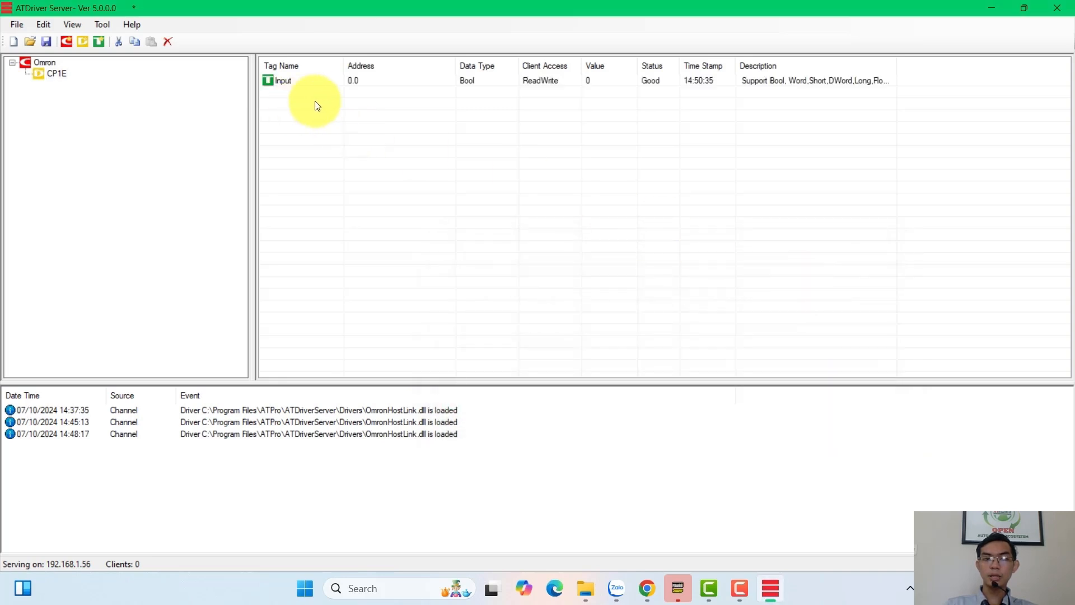
click(646, 82)
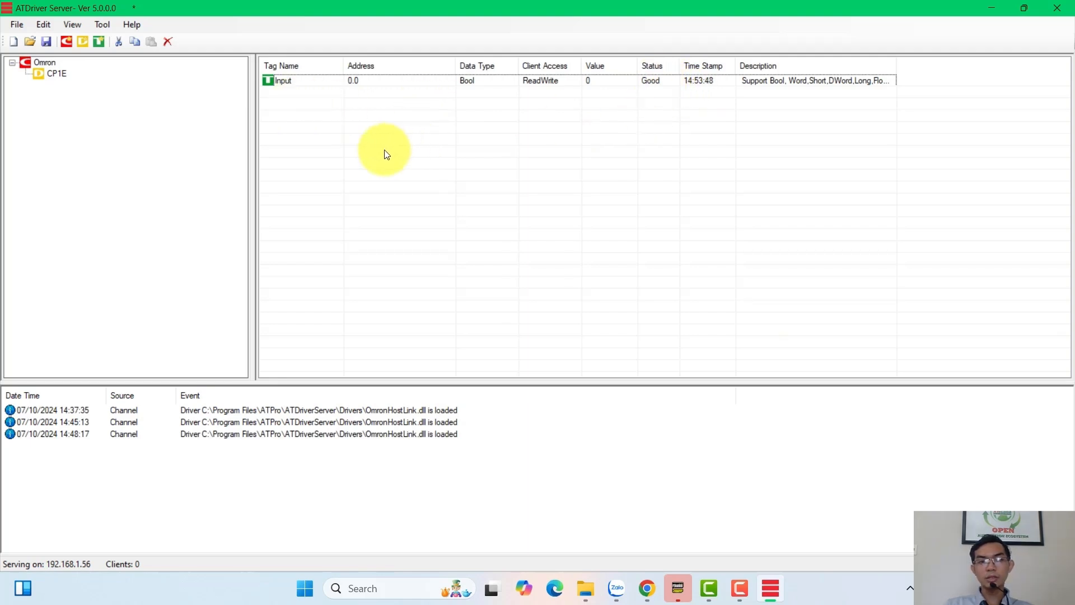
Step: Add a tag named Q1 with address 100.01, checking the address before applying it
right_click(300, 88)
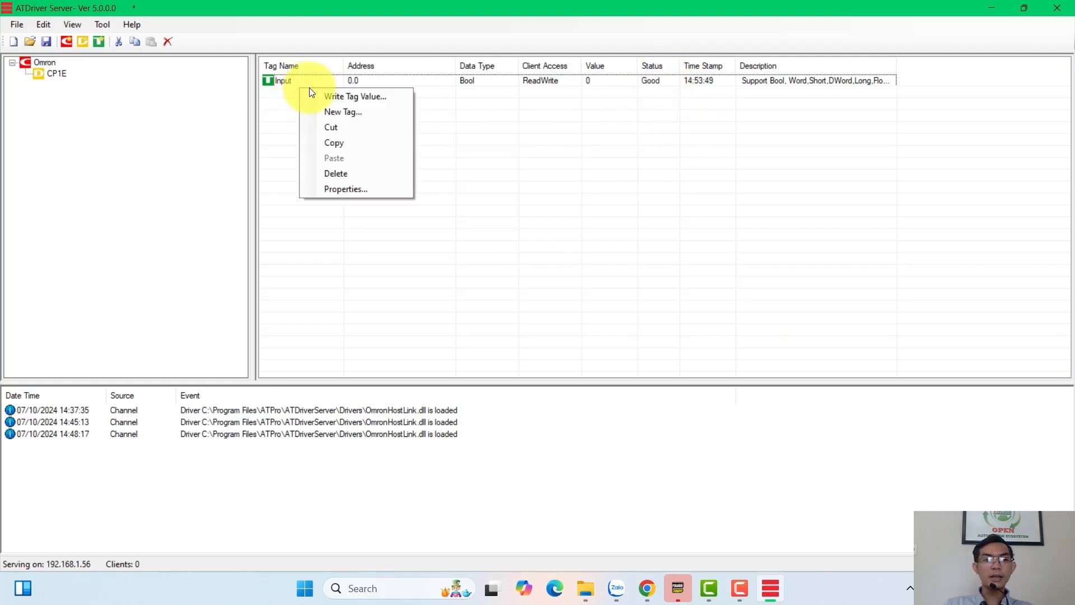
click(354, 109)
text(Q1)
click(606, 308)
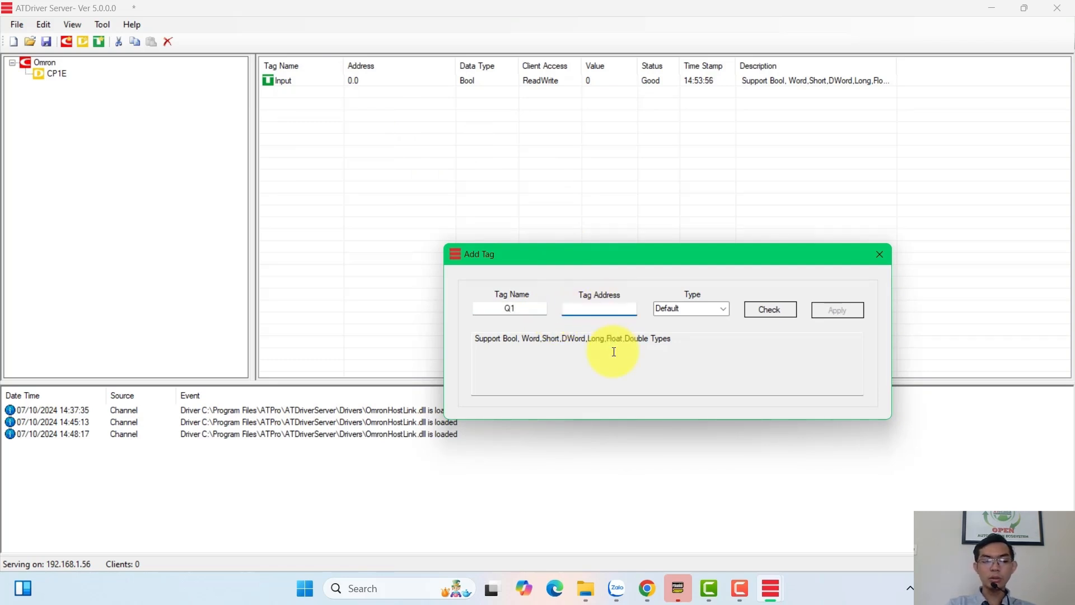
text(100.01)
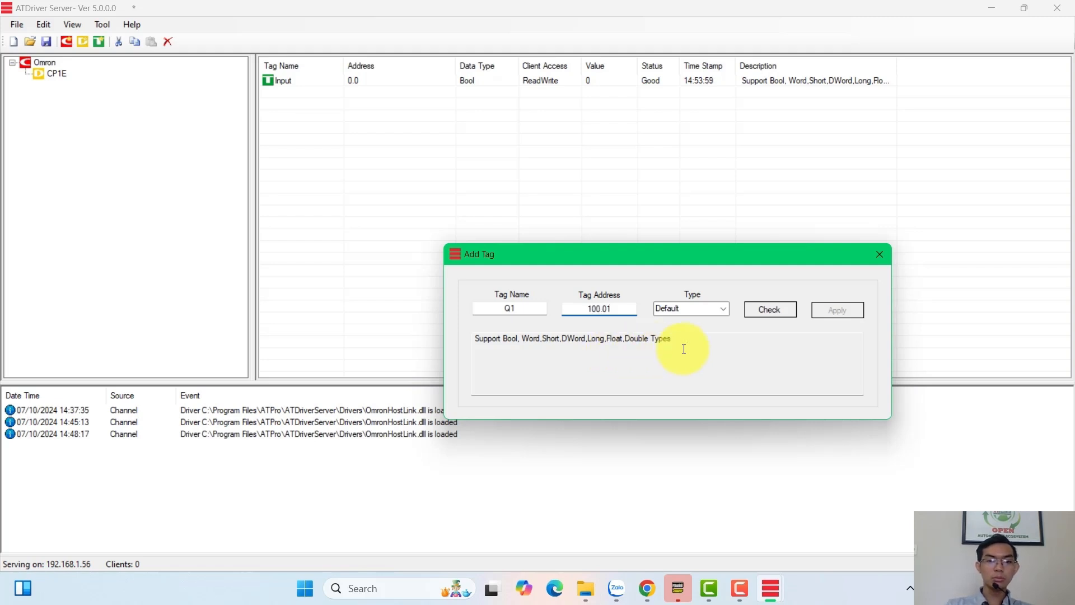
click(772, 310)
click(848, 310)
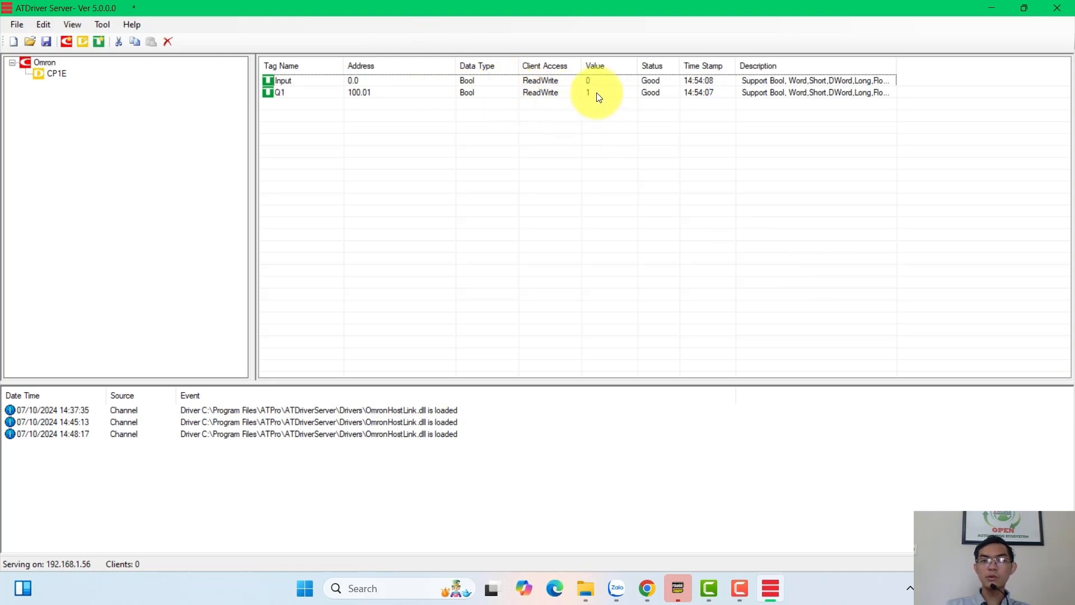
Step: Duplicate the Q1 tag as Q2 with address 100.02, checking the address before applying it
click(300, 95)
double_click(299, 93)
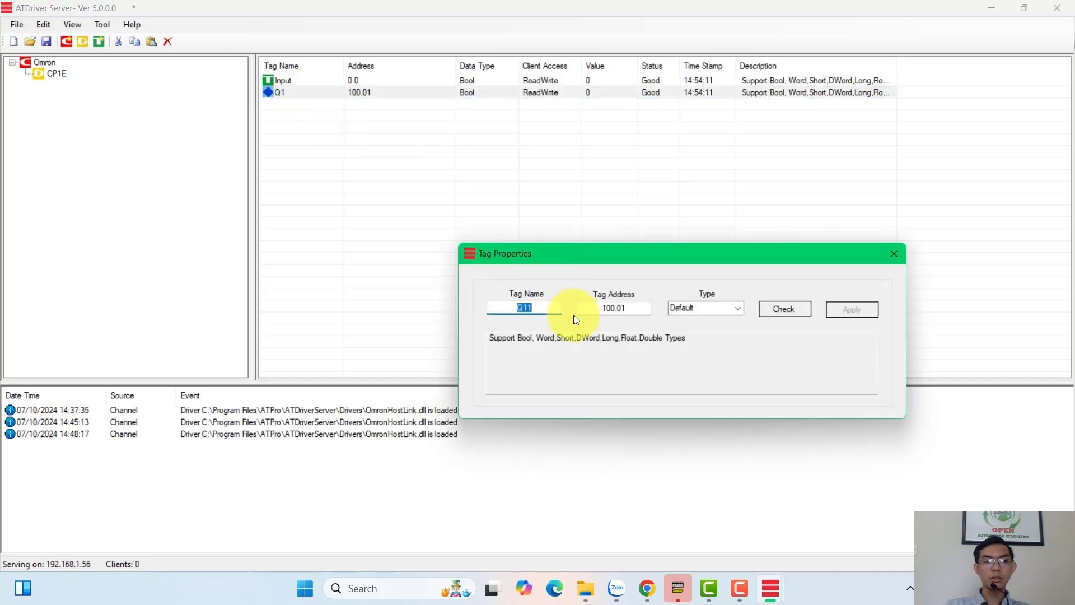
key(BackSpace)
text(2)
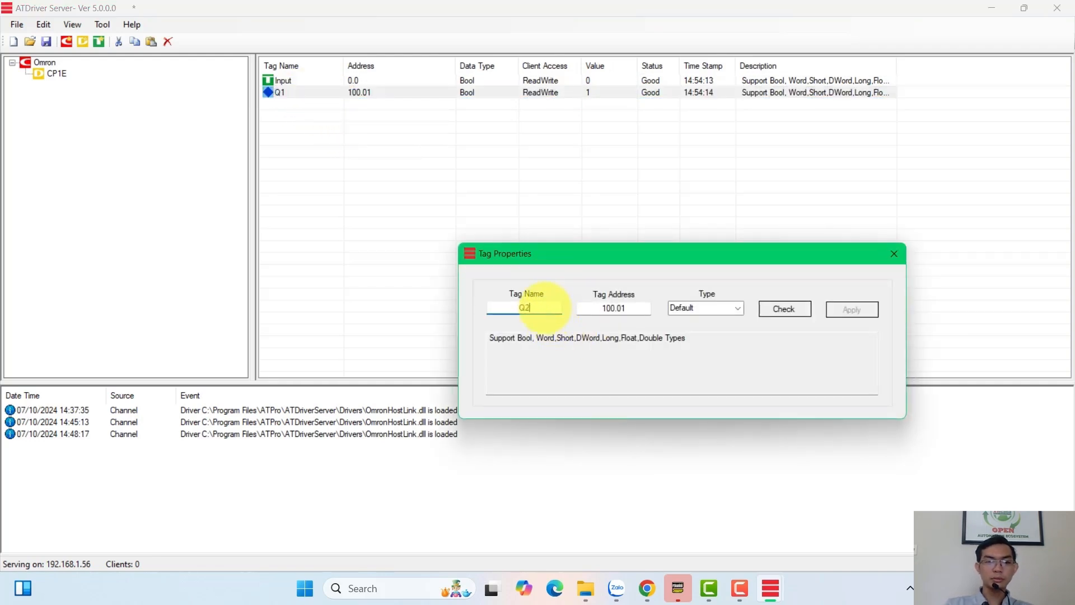
click(621, 308)
key(BackSpace)
text(2)
click(795, 309)
click(852, 309)
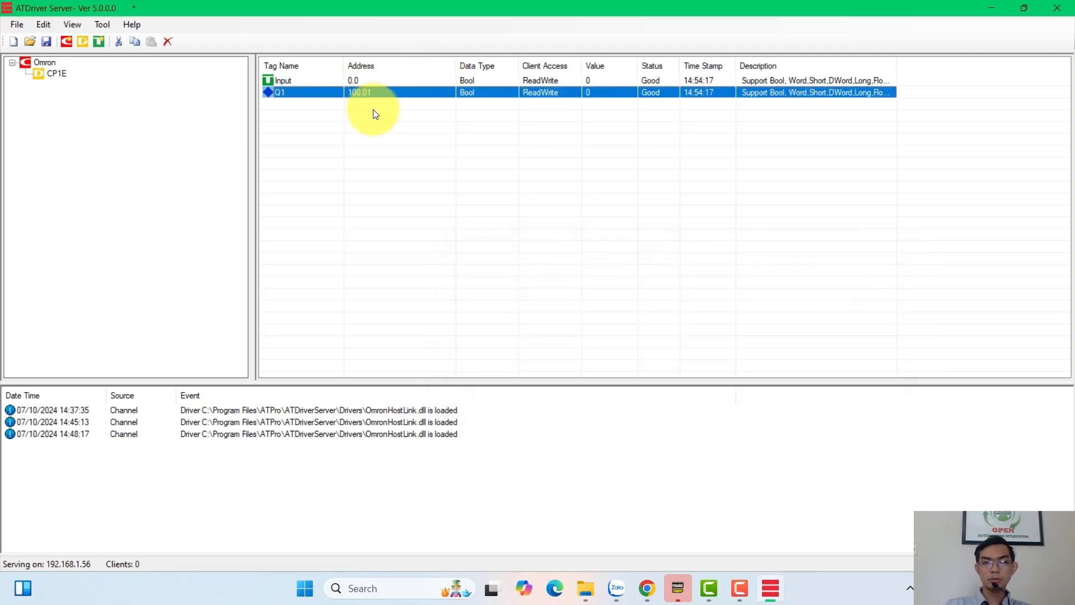
Step: Duplicate the Q2 tag as Q3 with address 100.03, checking the address before applying it
click(351, 104)
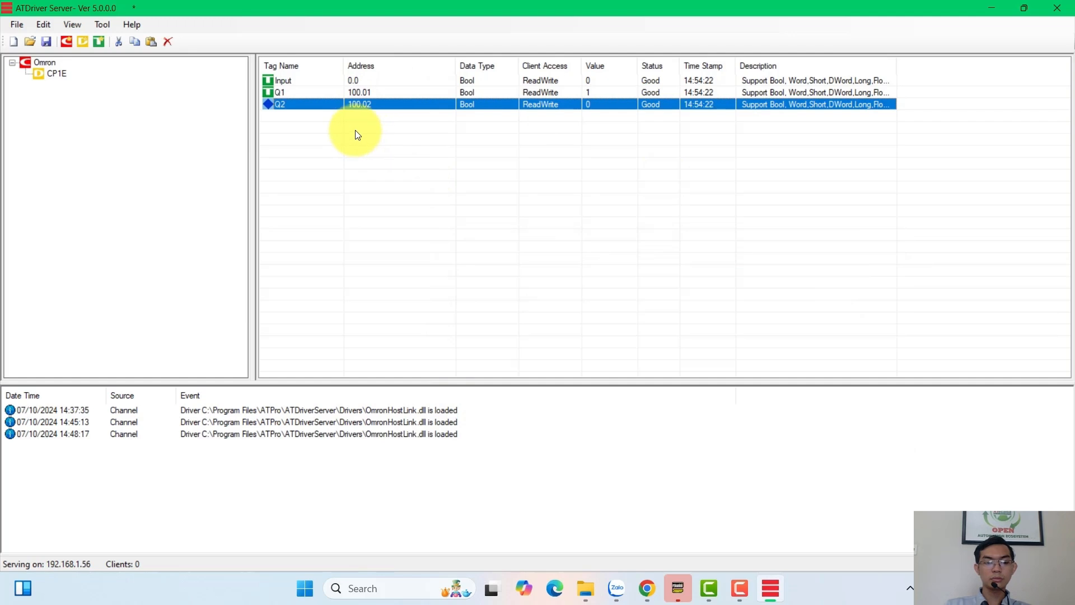
double_click(358, 130)
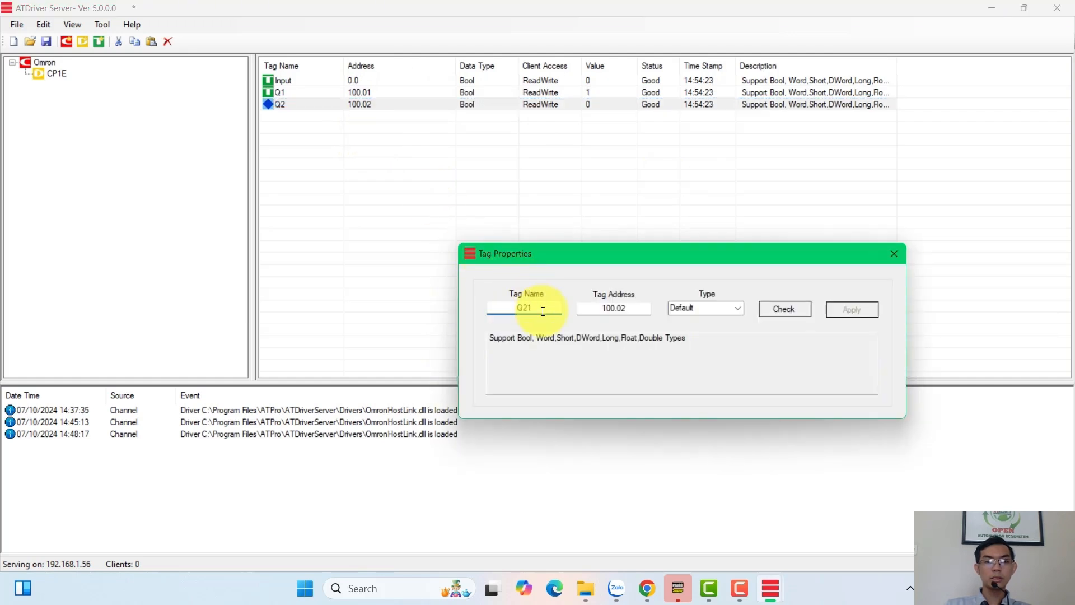
key(BackSpace)
text(3)
click(638, 308)
key(BackSpace)
text(3)
click(784, 309)
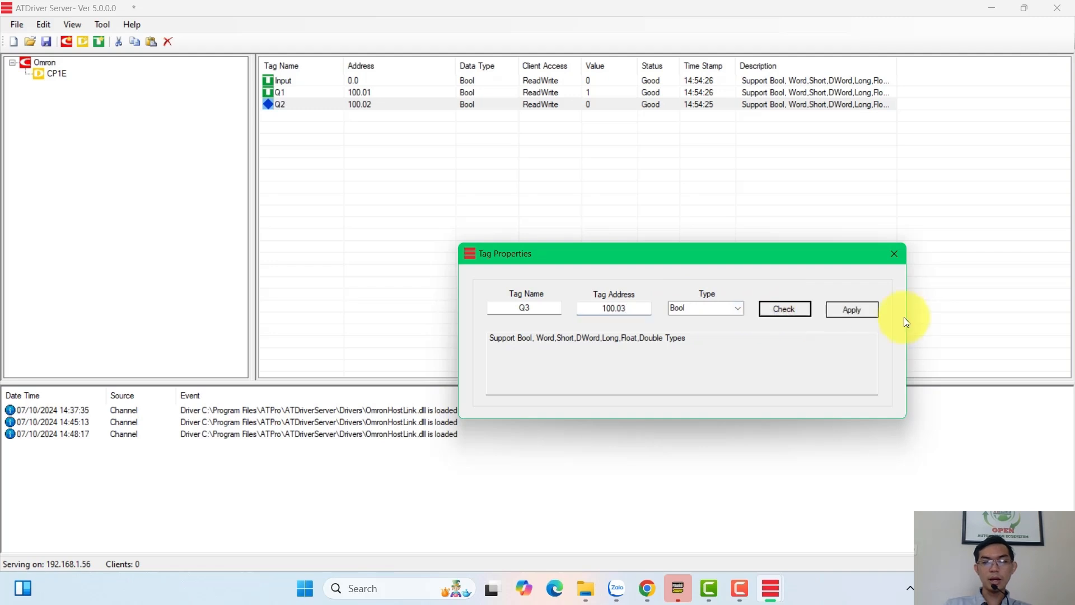
click(863, 309)
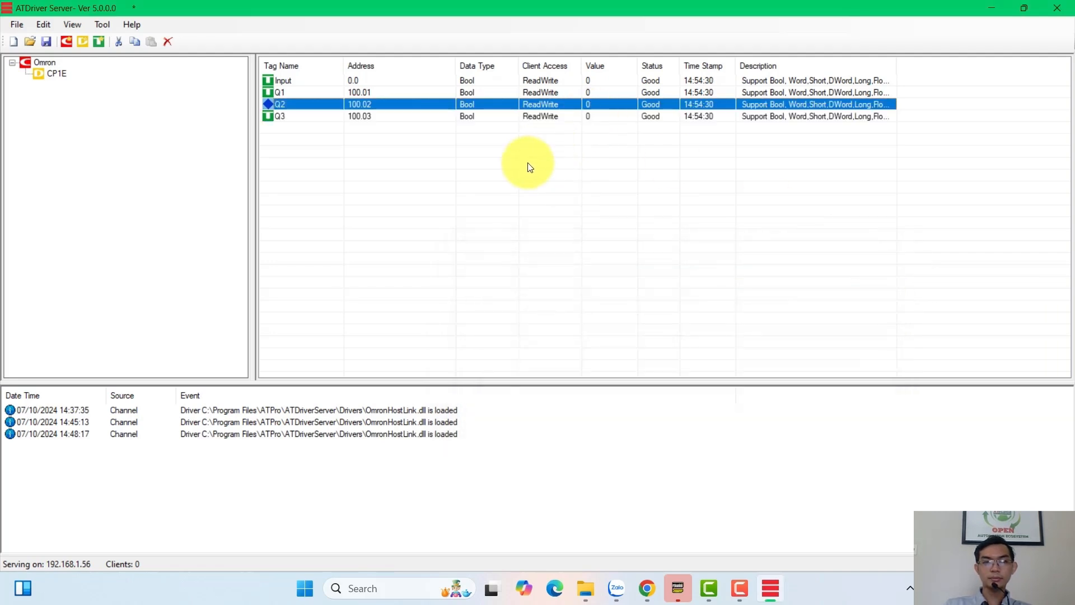
click(484, 137)
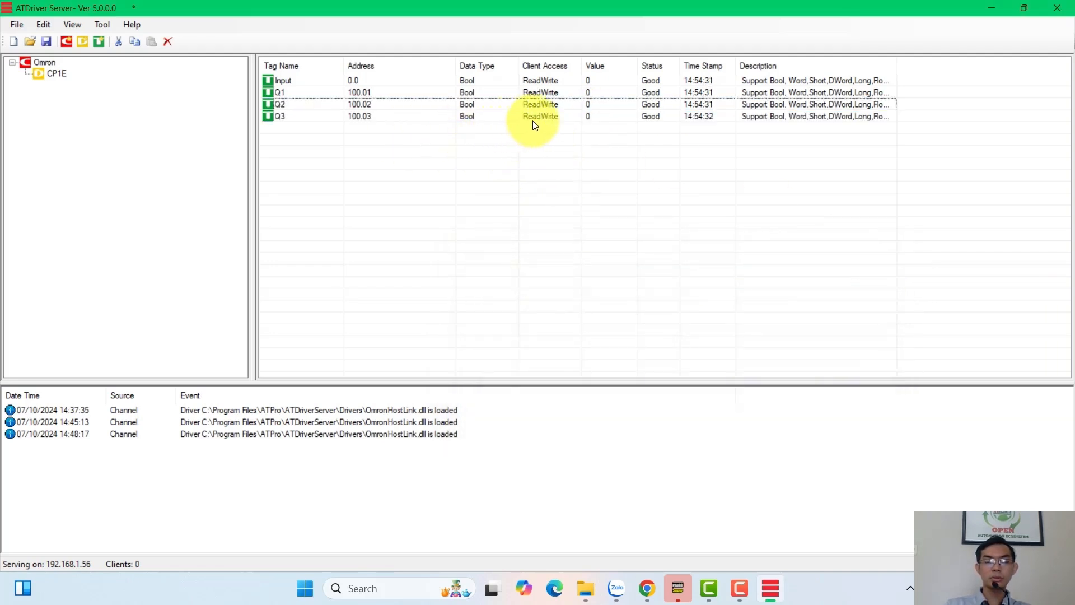
Step: Add a tag named H1 with address H0.1, checking the address to get the Bool type before applying it
right_click(342, 136)
click(362, 153)
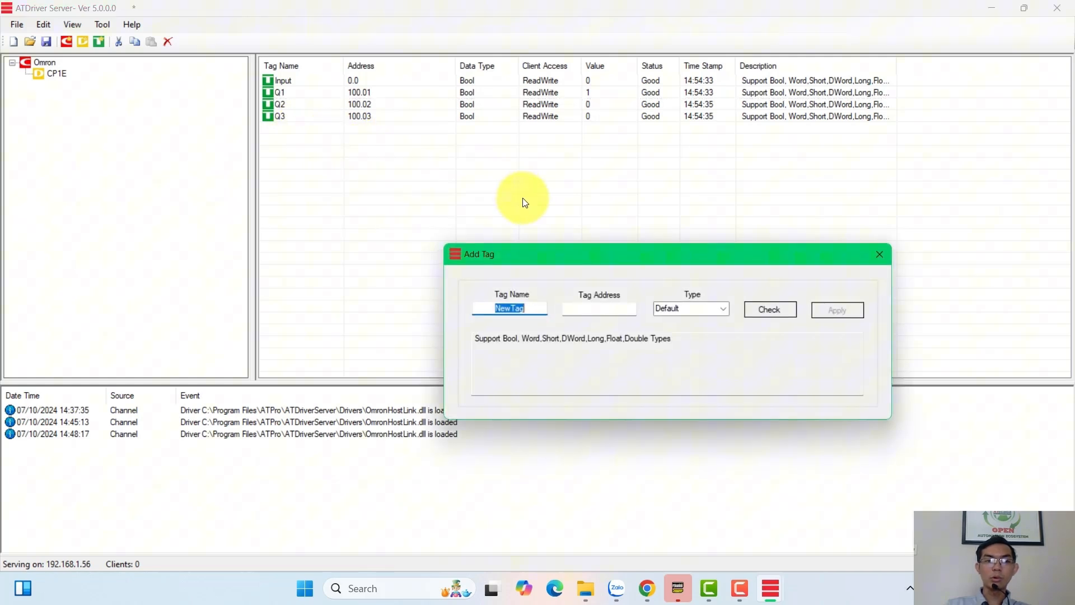
click(546, 311)
drag(533, 309, 481, 306)
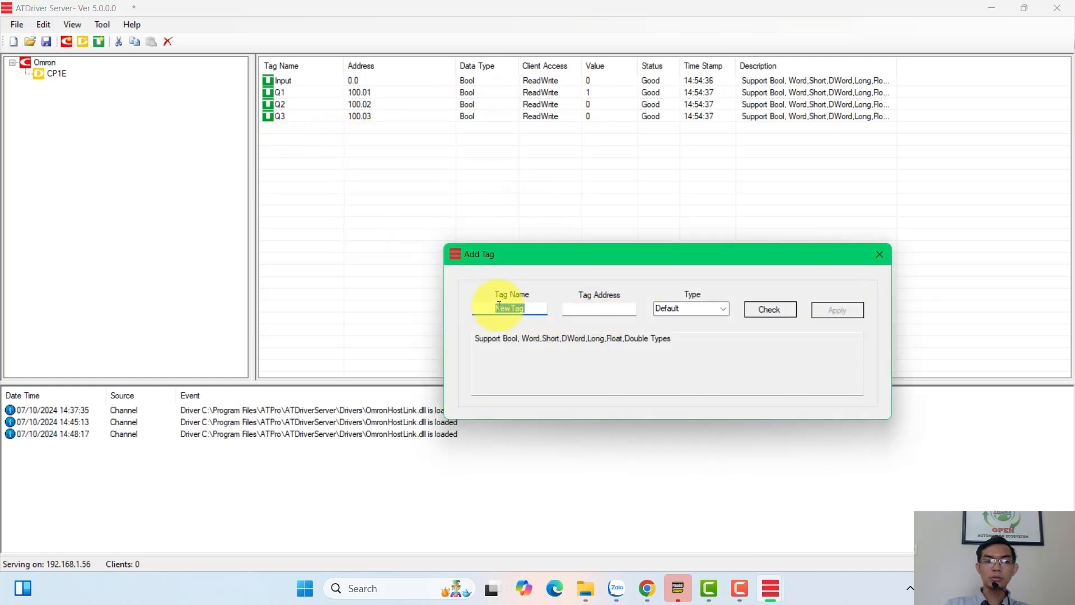
key(BackSpace)
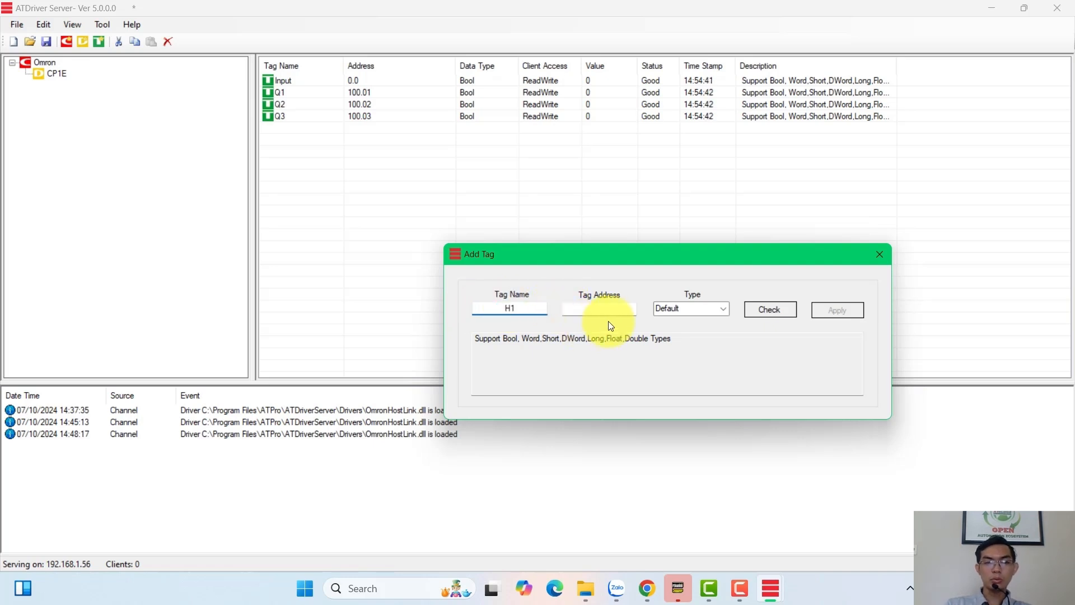
click(598, 311)
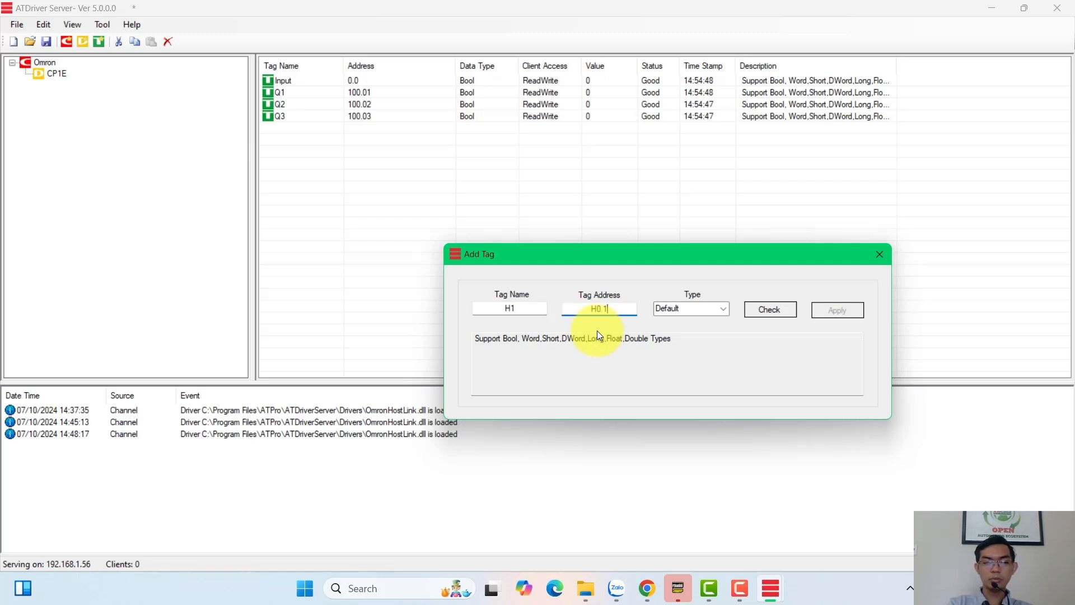
click(771, 308)
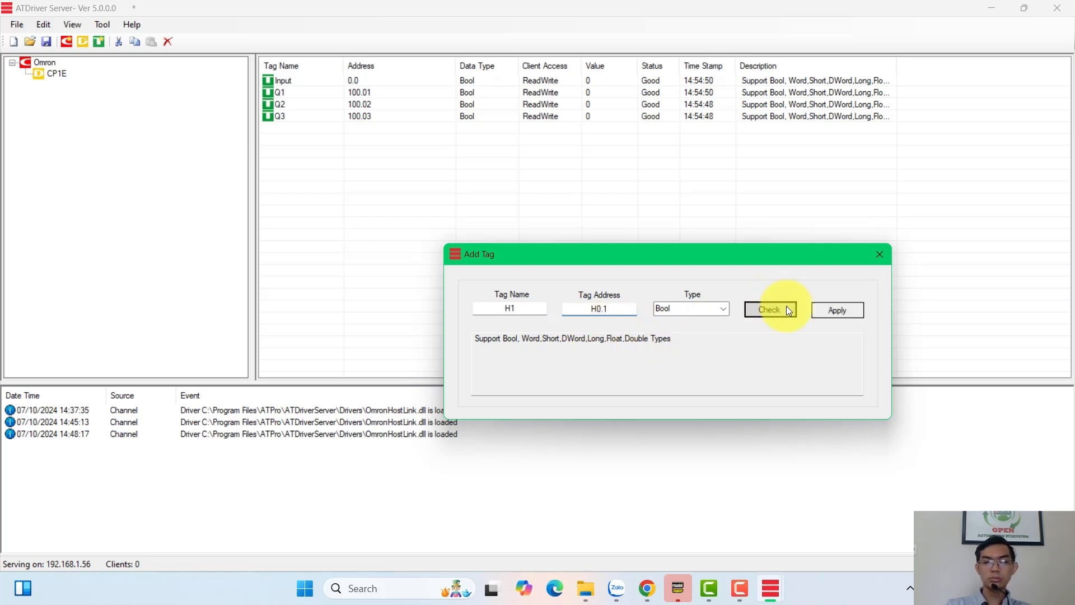
click(838, 309)
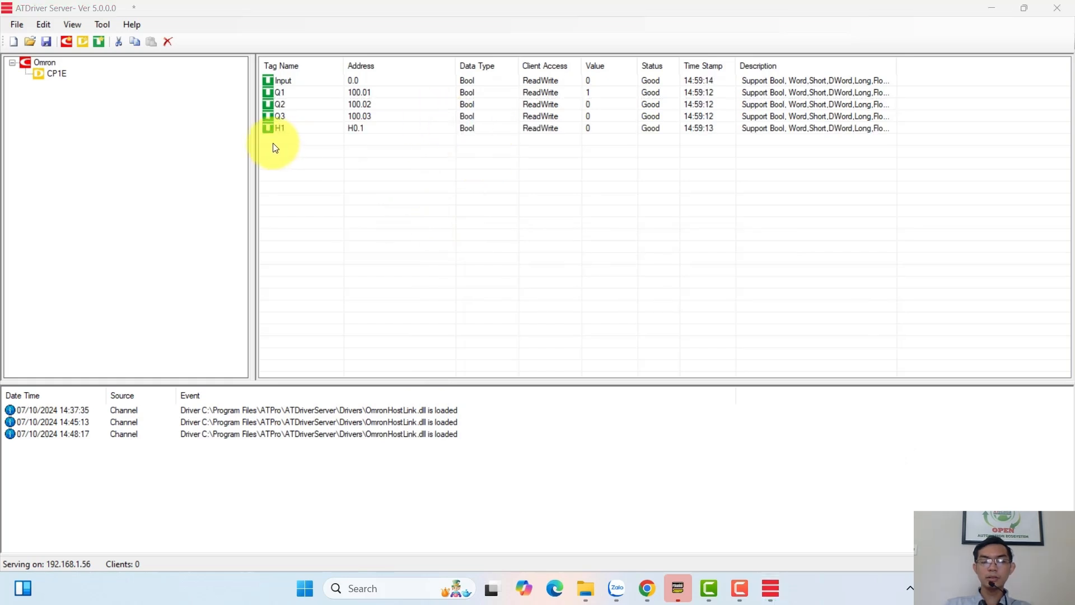
Step: Add a tag named D1 with address D1, checking the address and setting its type to DWord before applying it
right_click(279, 140)
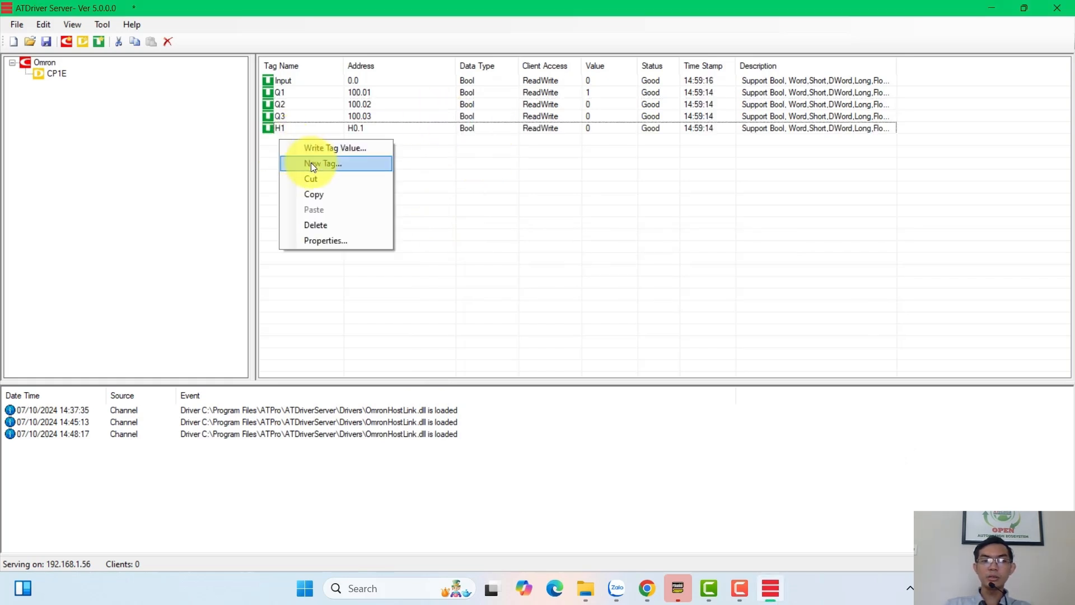
click(311, 163)
text(D1)
click(599, 308)
text(D1)
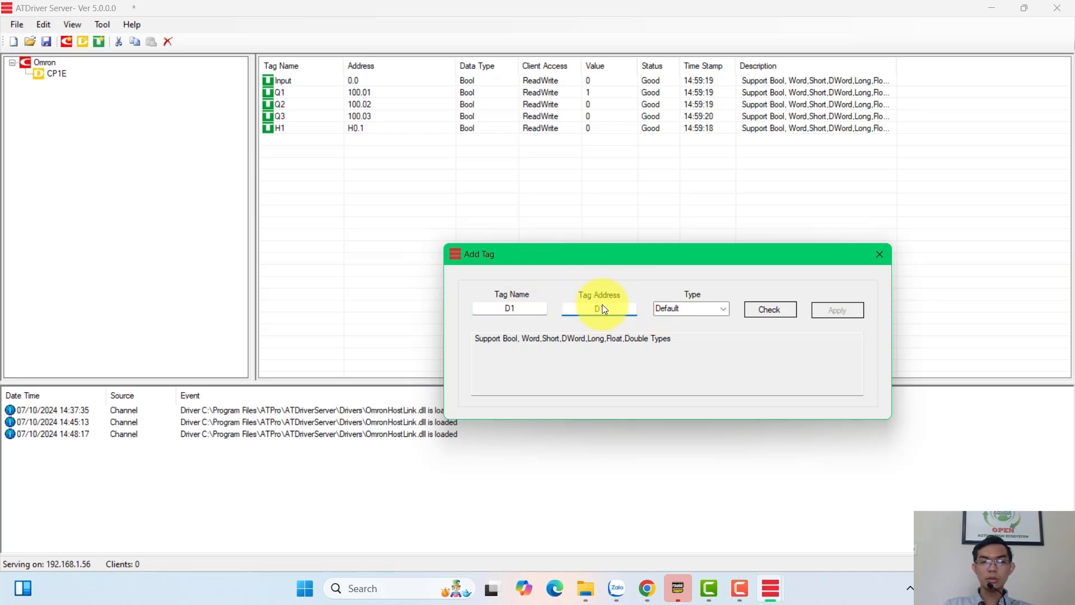
click(747, 308)
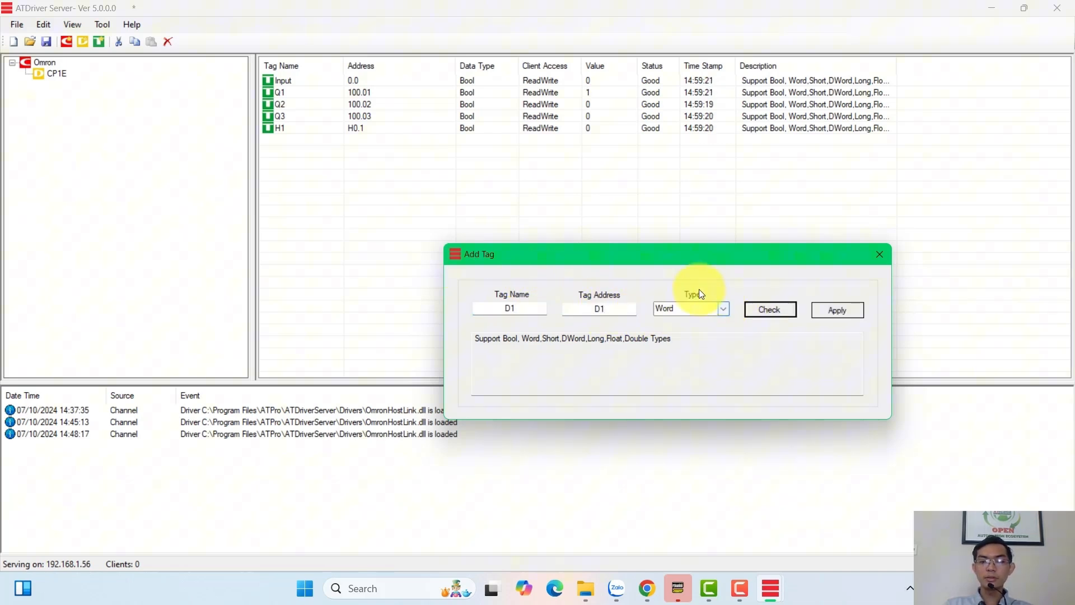
click(724, 310)
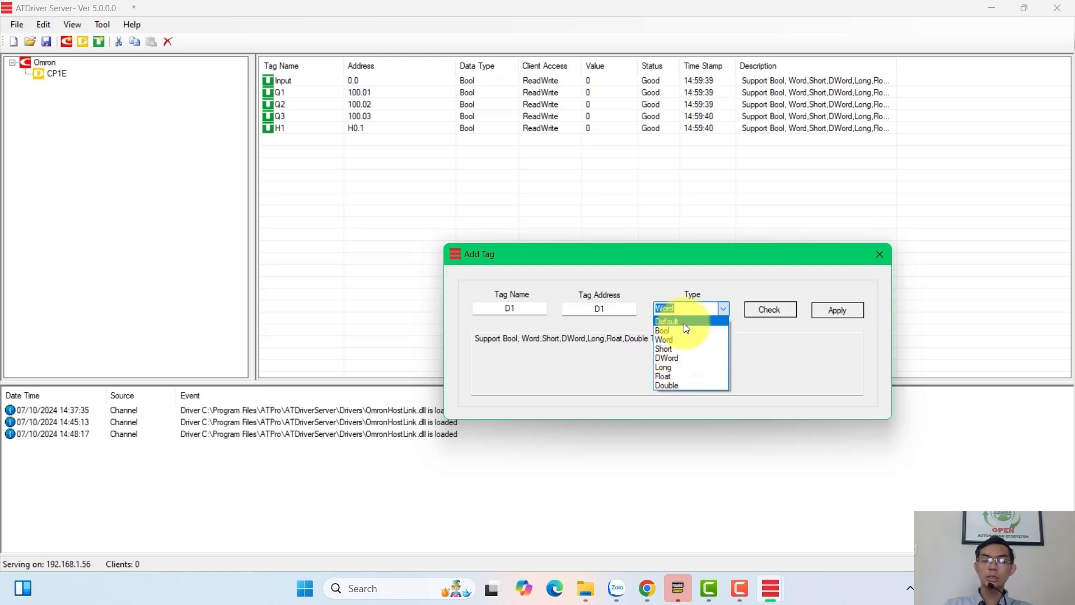
click(676, 358)
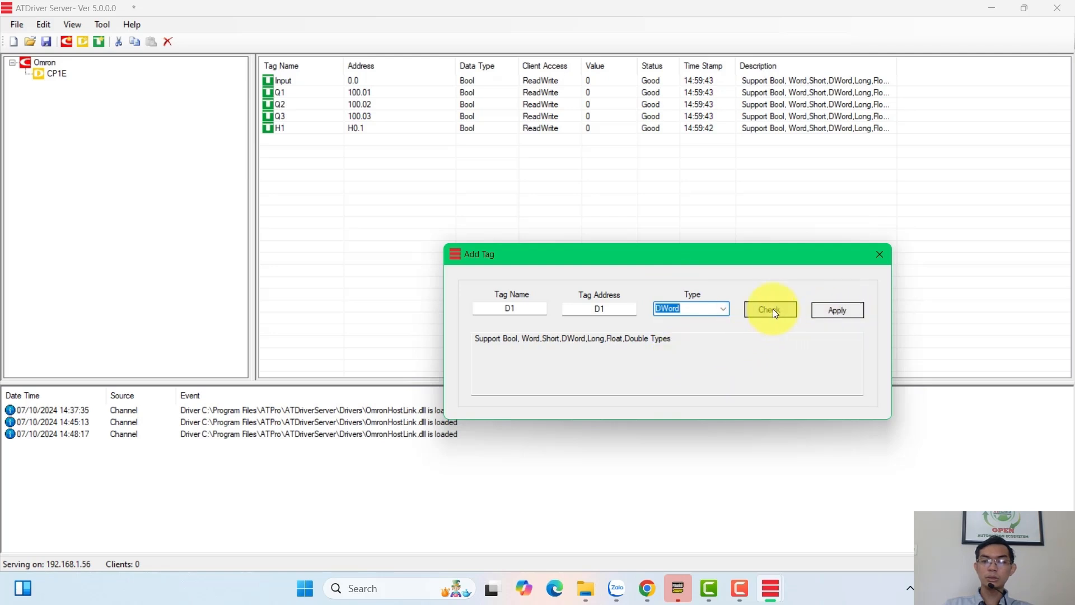
click(822, 310)
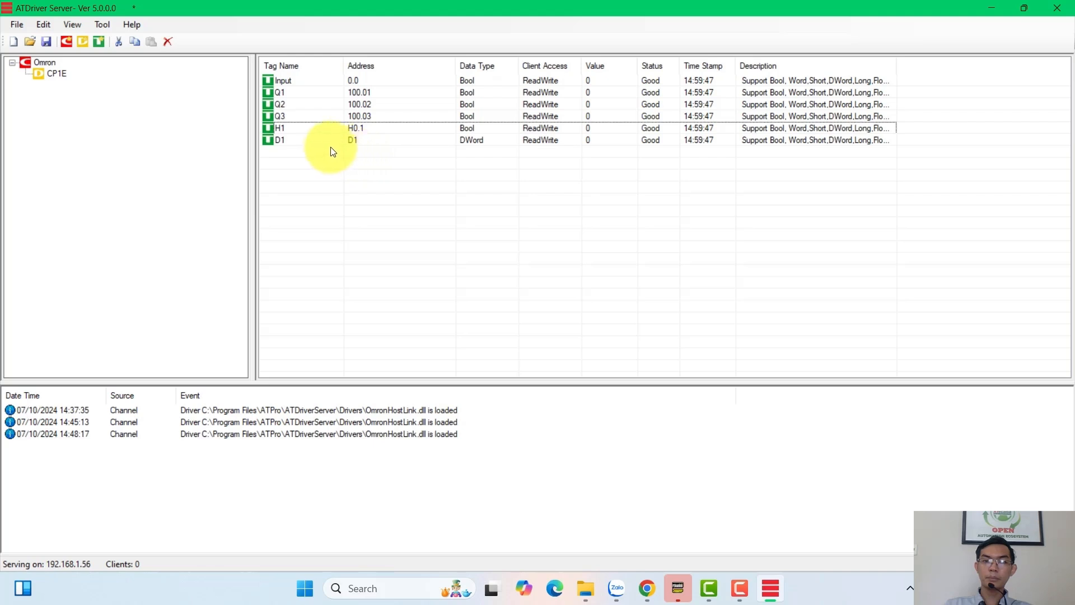
Step: Add a tag named D2 with address D2 and the Short type
right_click(343, 147)
click(389, 167)
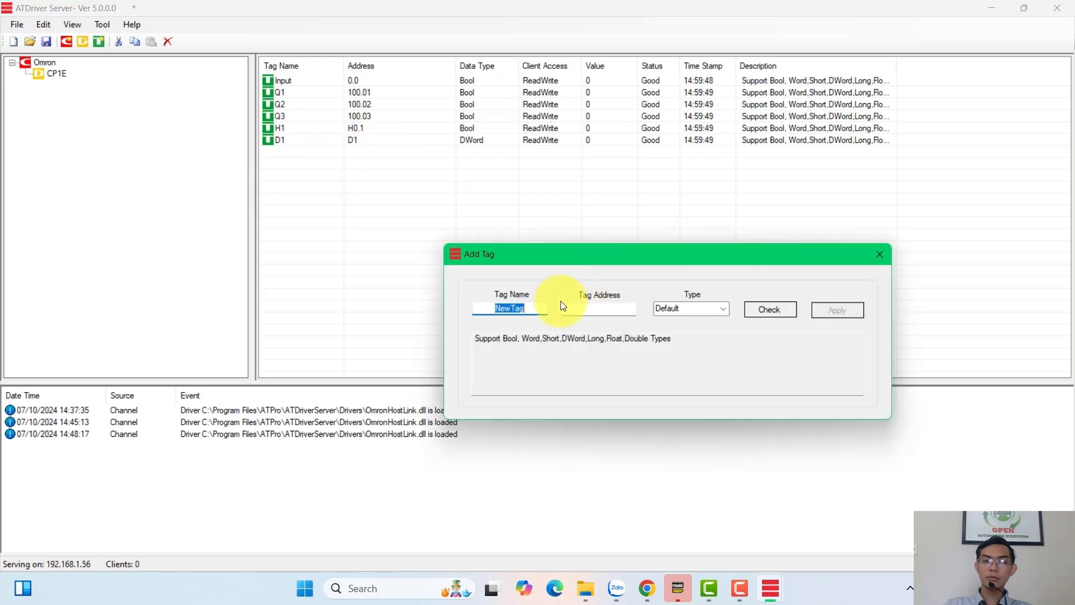
text(D2)
click(593, 310)
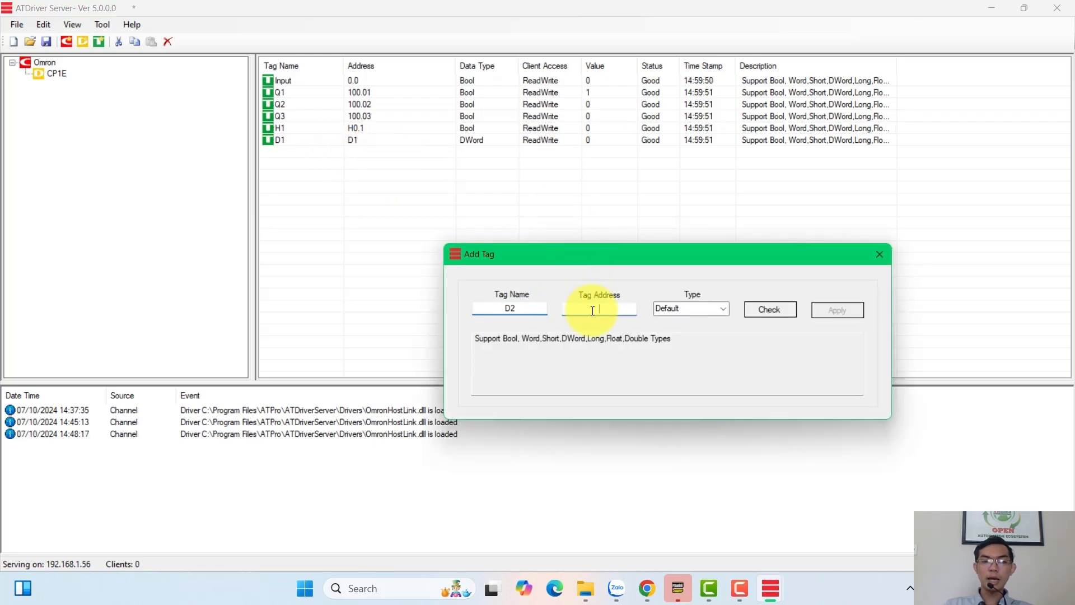
text(D2)
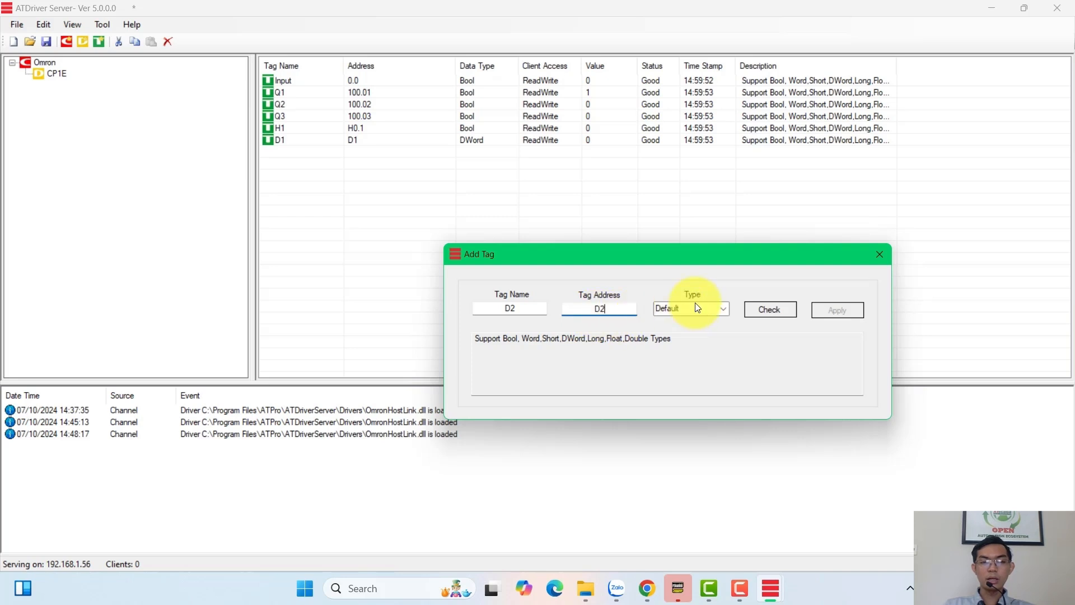
click(720, 309)
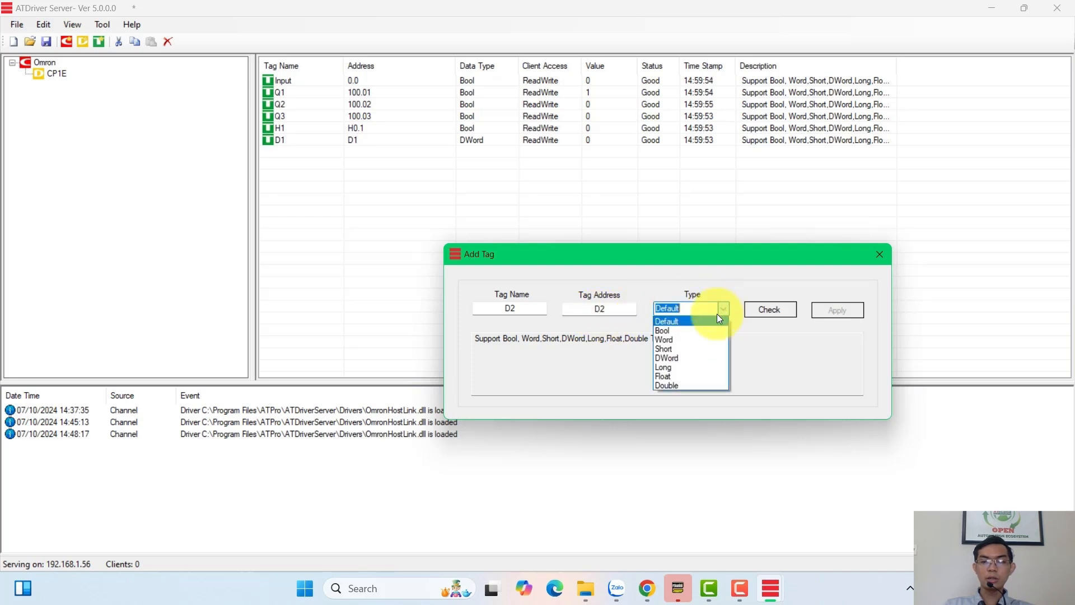
click(675, 348)
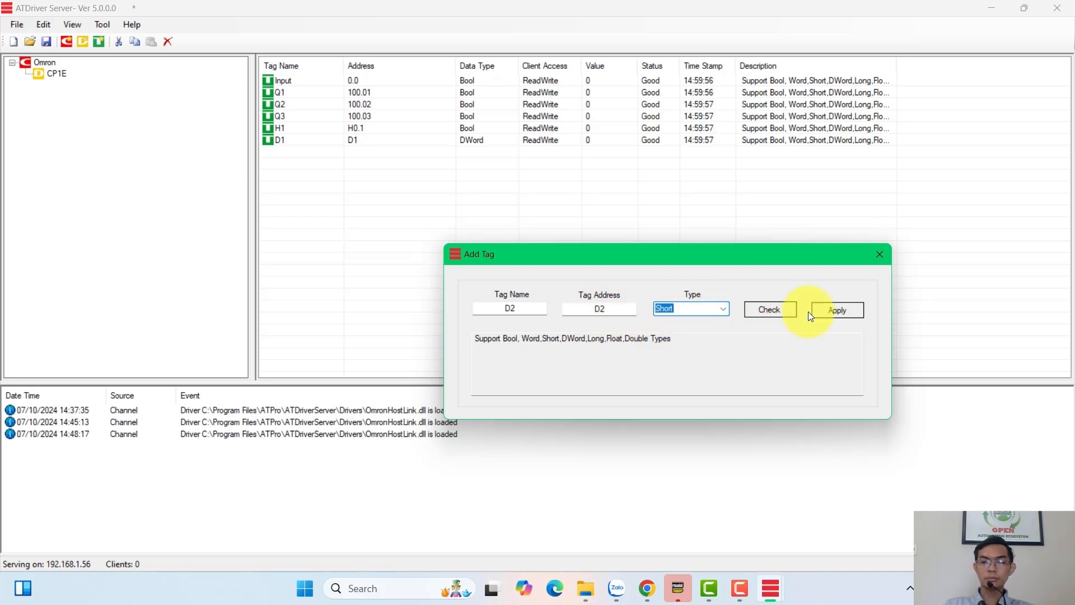
drag(721, 253, 704, 231)
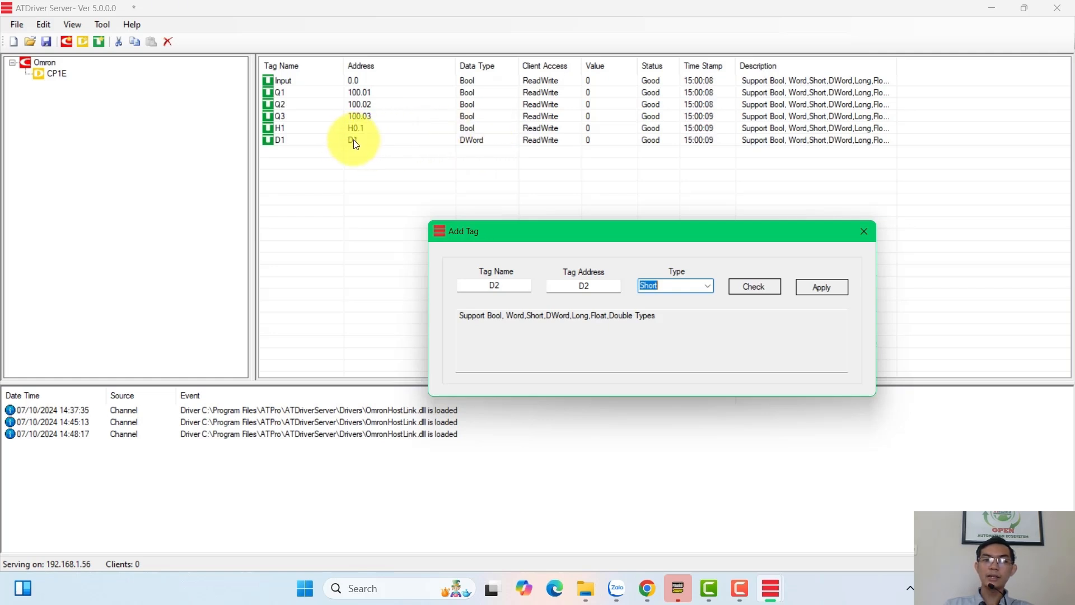
drag(500, 228, 476, 222)
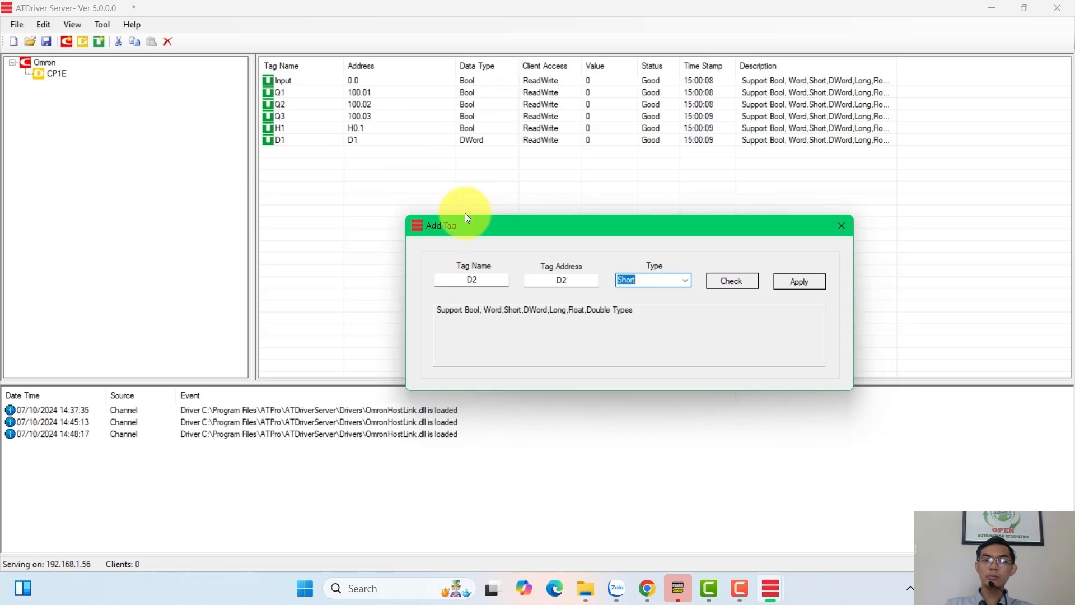
click(564, 284)
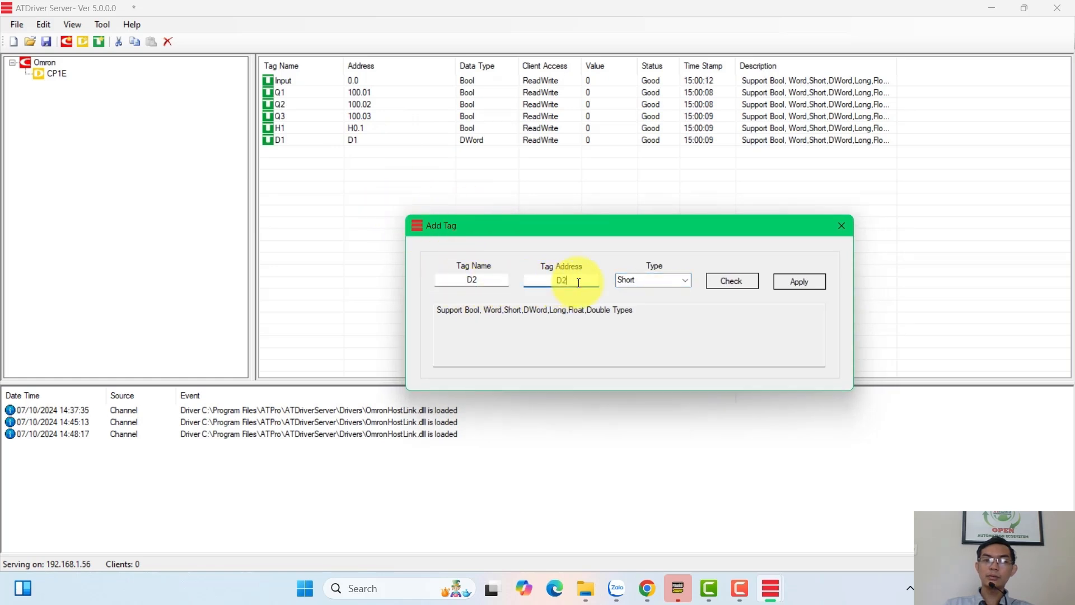
drag(533, 281, 575, 286)
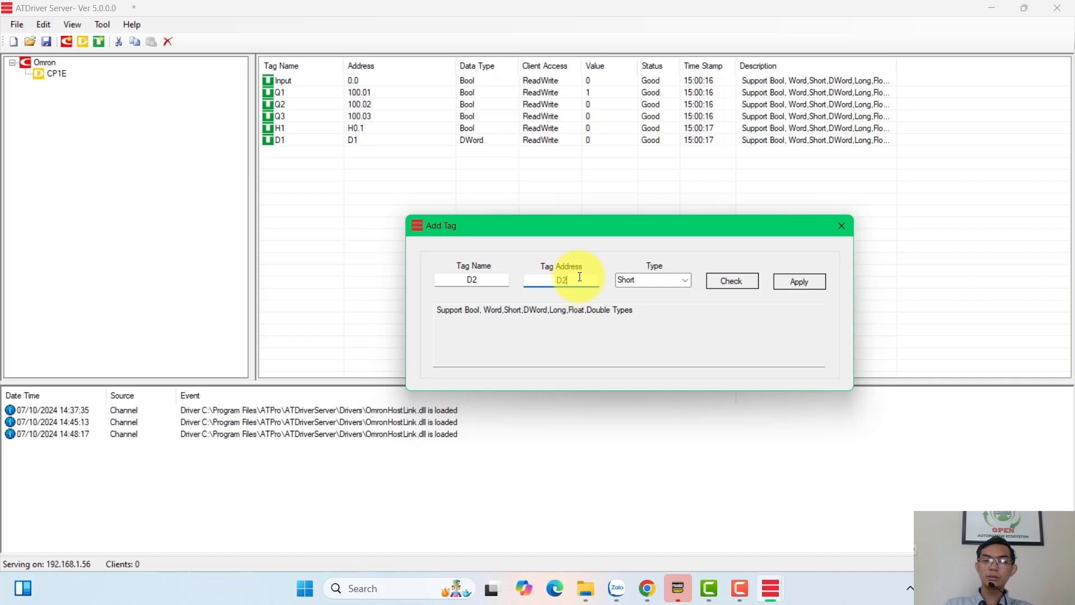
click(798, 281)
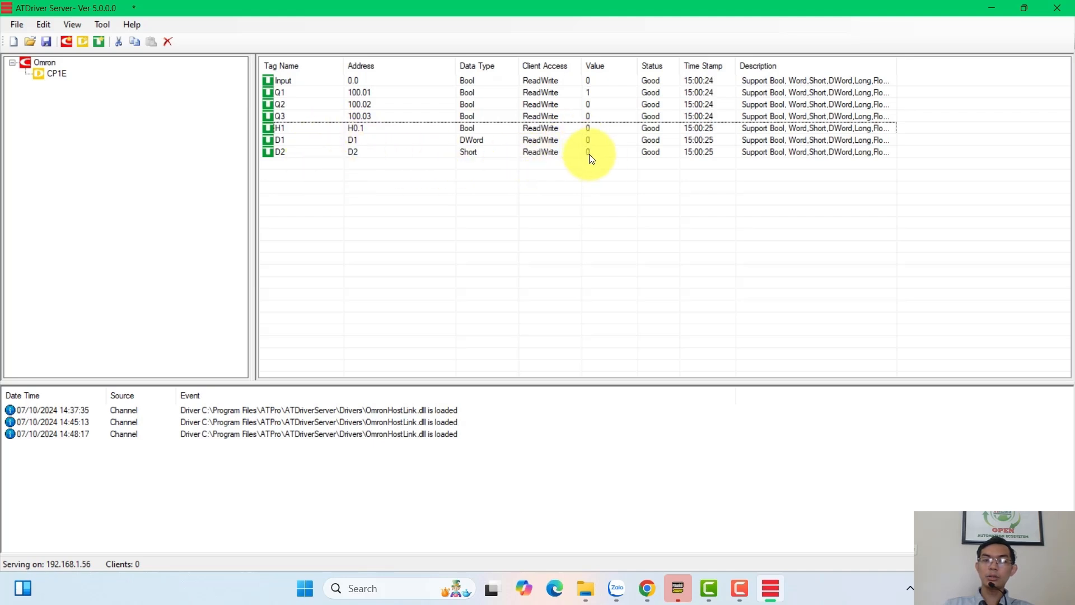
Step: Write the value -6547 to the D2 tag to test a negative Short value
click(595, 151)
right_click(596, 150)
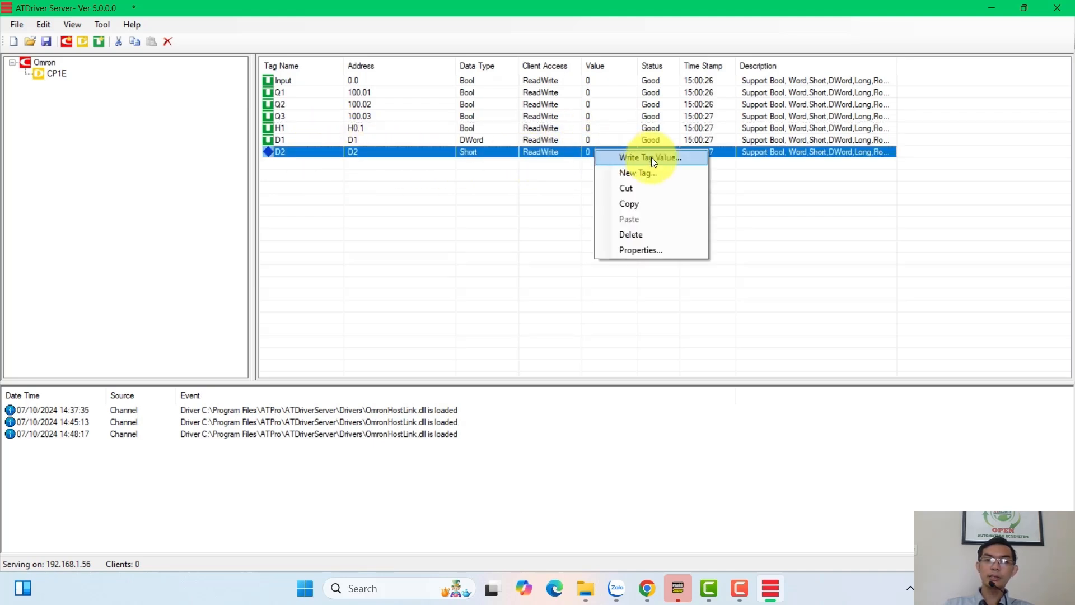
click(650, 157)
drag(569, 240, 566, 233)
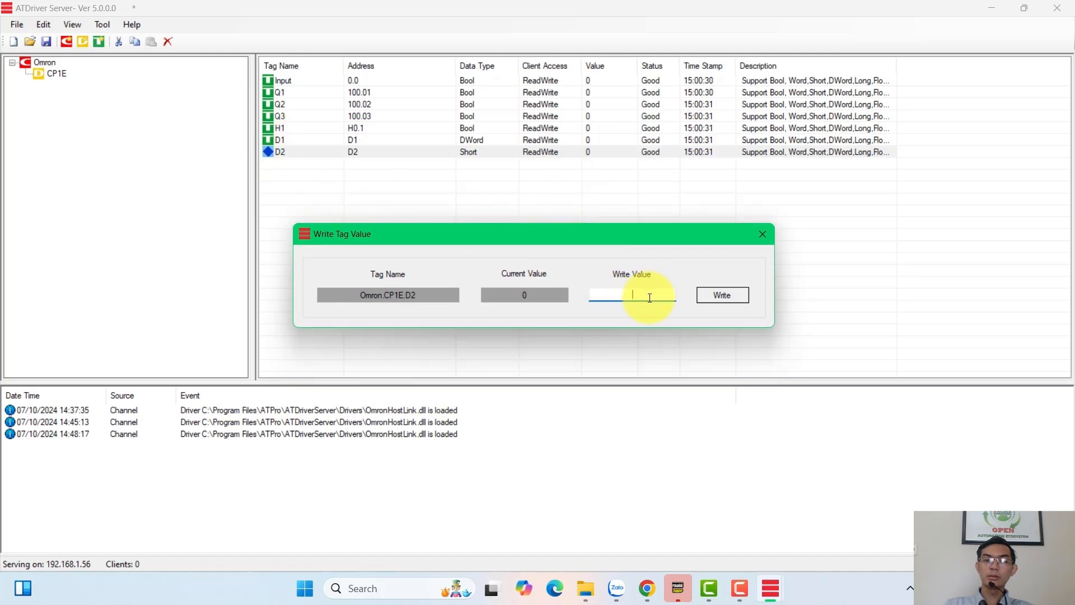
text(-6547)
click(725, 294)
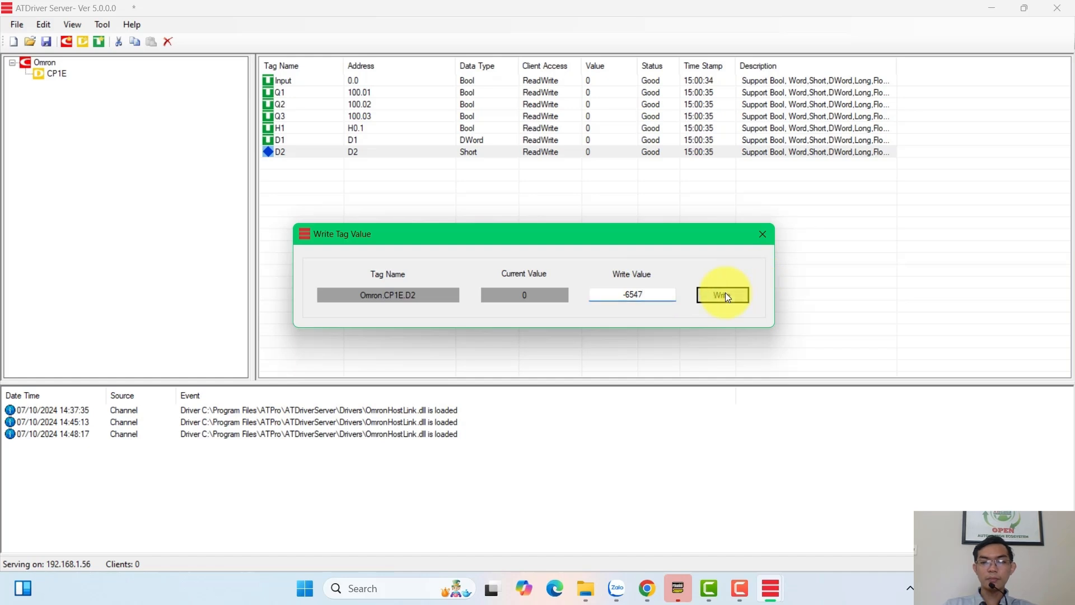
click(760, 234)
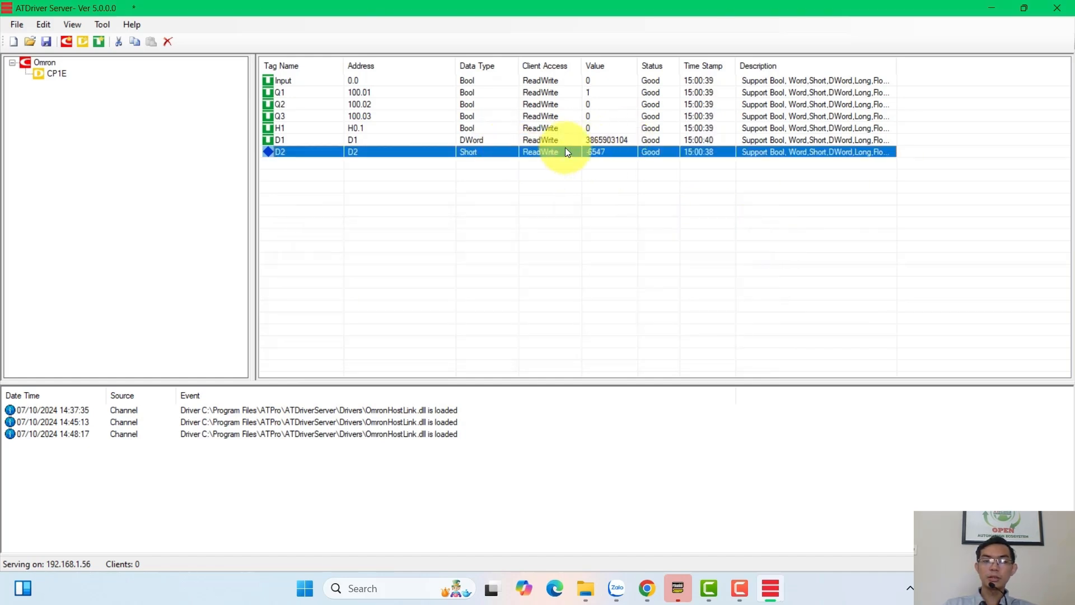
Step: Write the value 0 back to the D2 tag
right_click(599, 152)
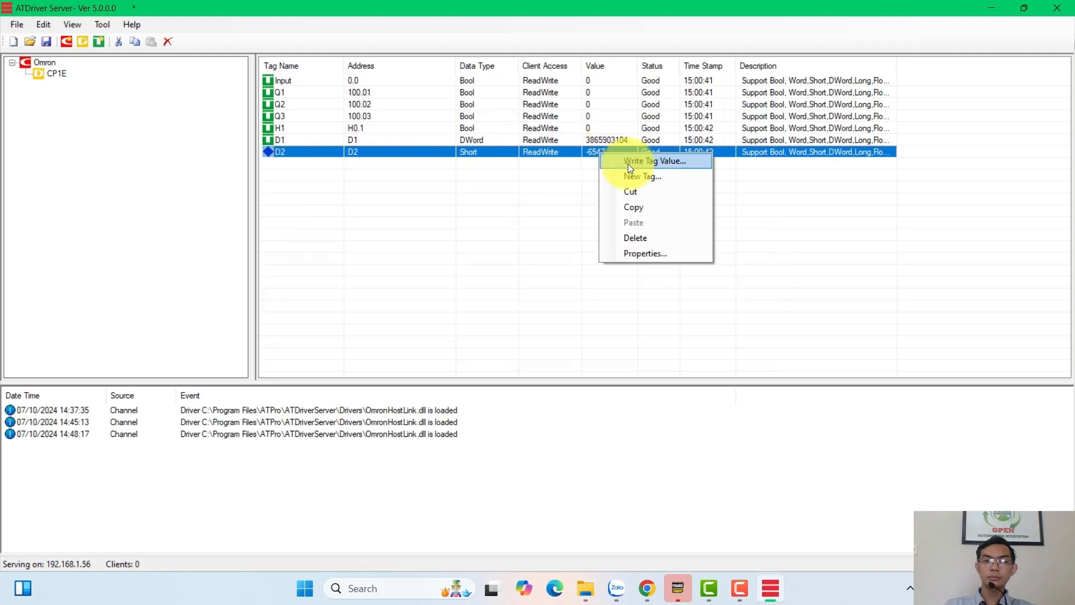
click(628, 162)
text(0)
click(727, 302)
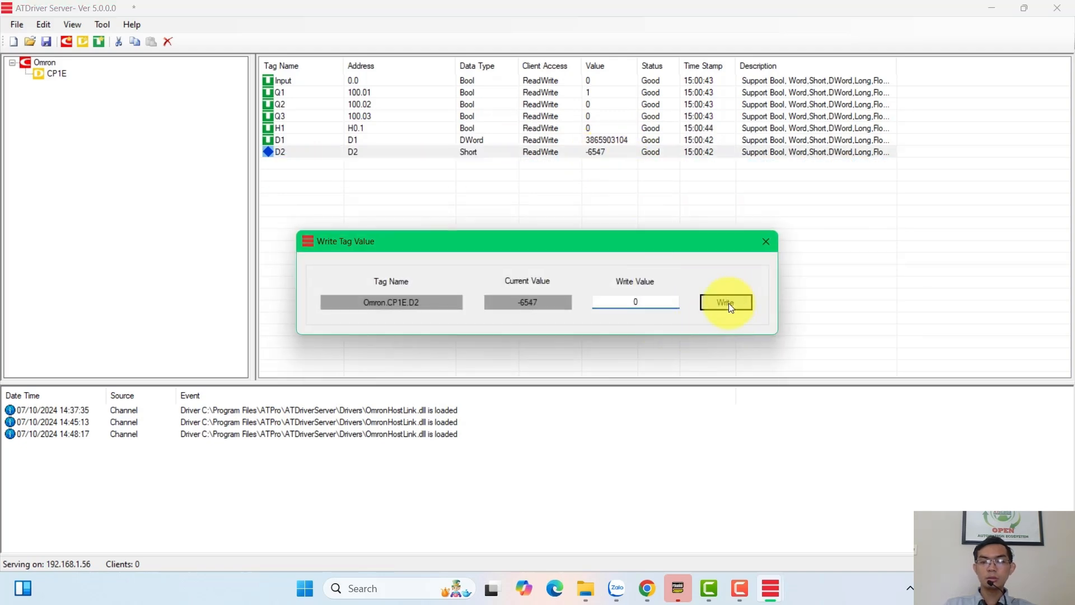
click(763, 242)
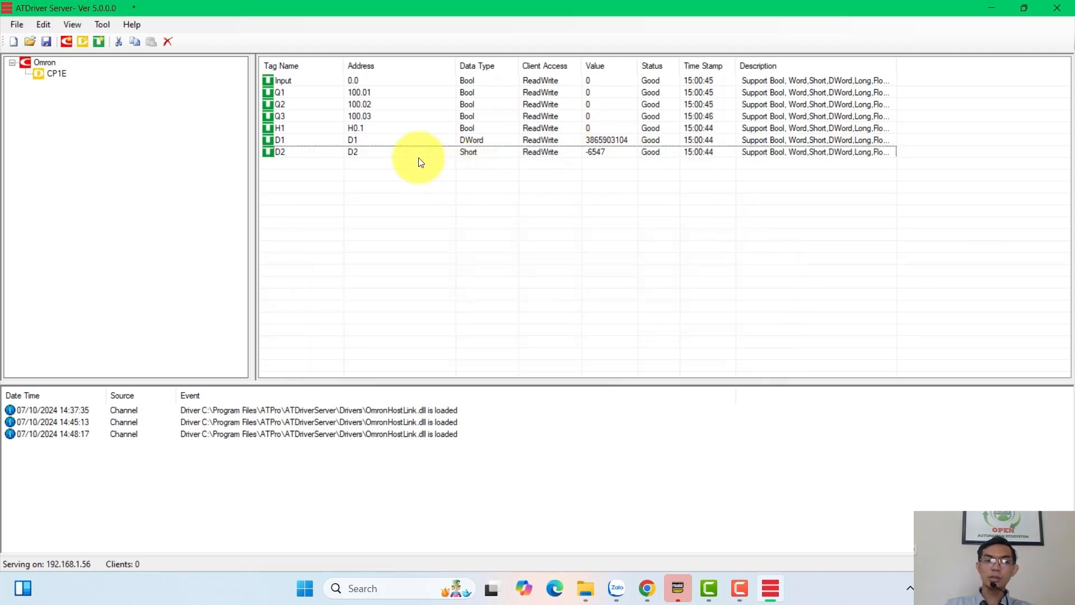
Step: Change the D2 tag's address to D3, check it, and apply it with the Short type
double_click(381, 152)
click(635, 309)
text(3)
drag(700, 257, 695, 254)
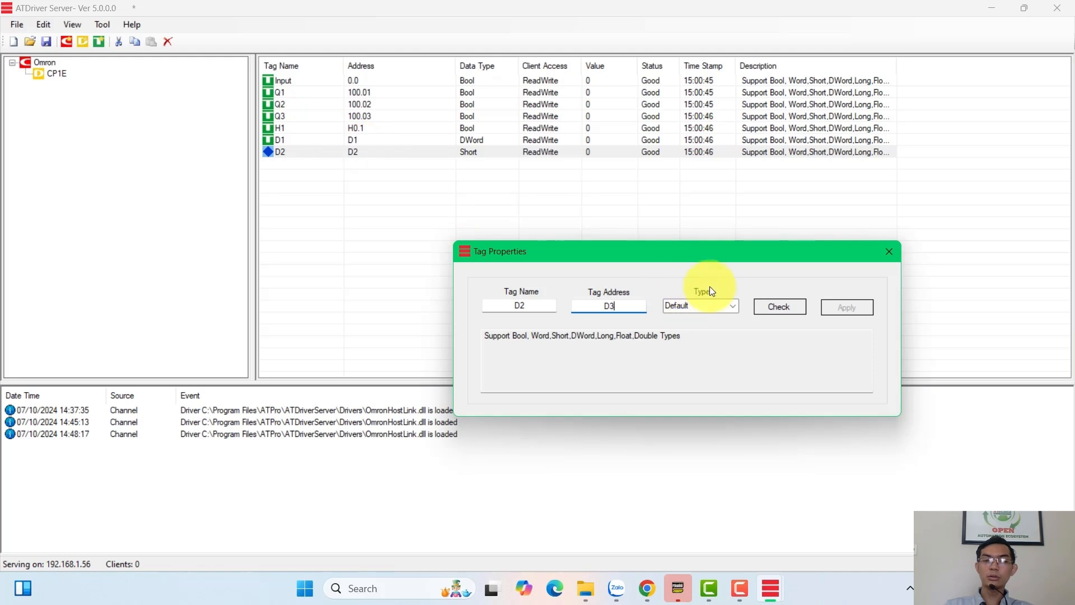
click(788, 309)
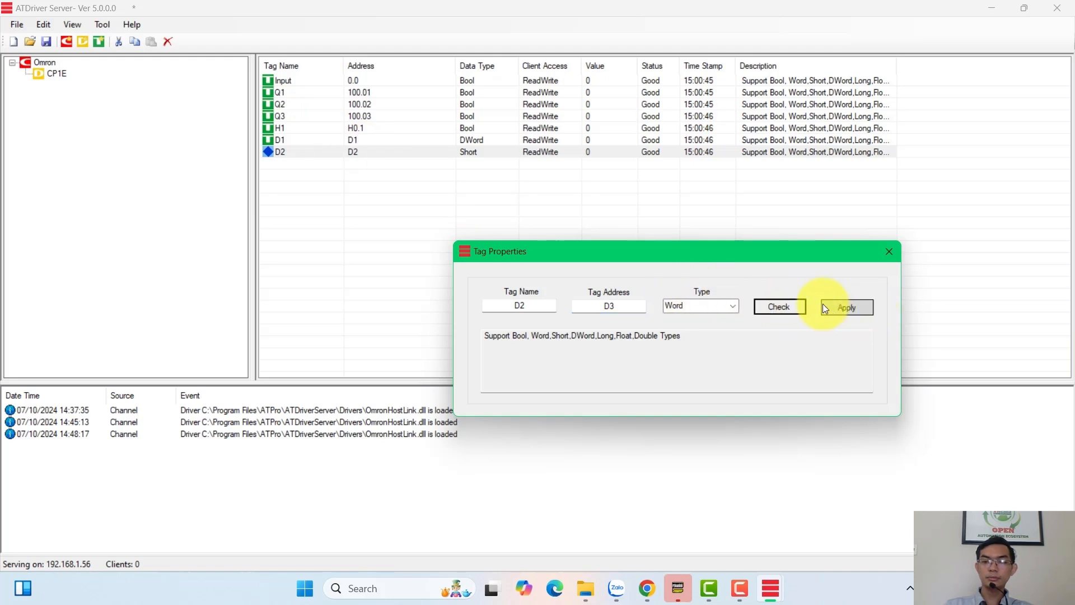
click(733, 306)
click(674, 347)
click(846, 307)
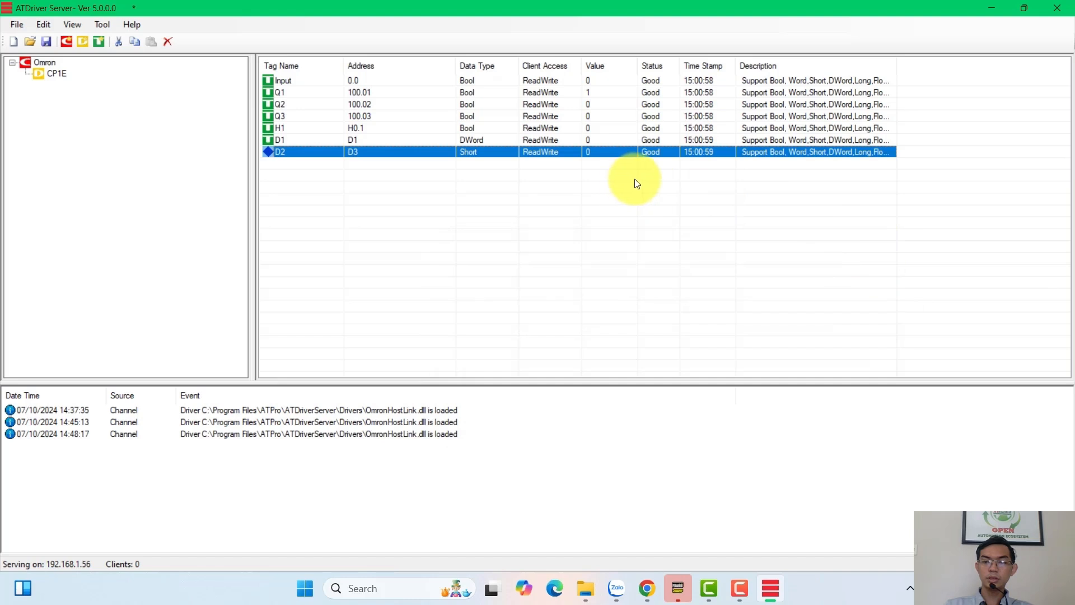
Step: Write the value -546 to the D2 tag at address D3
click(560, 185)
click(596, 151)
right_click(596, 150)
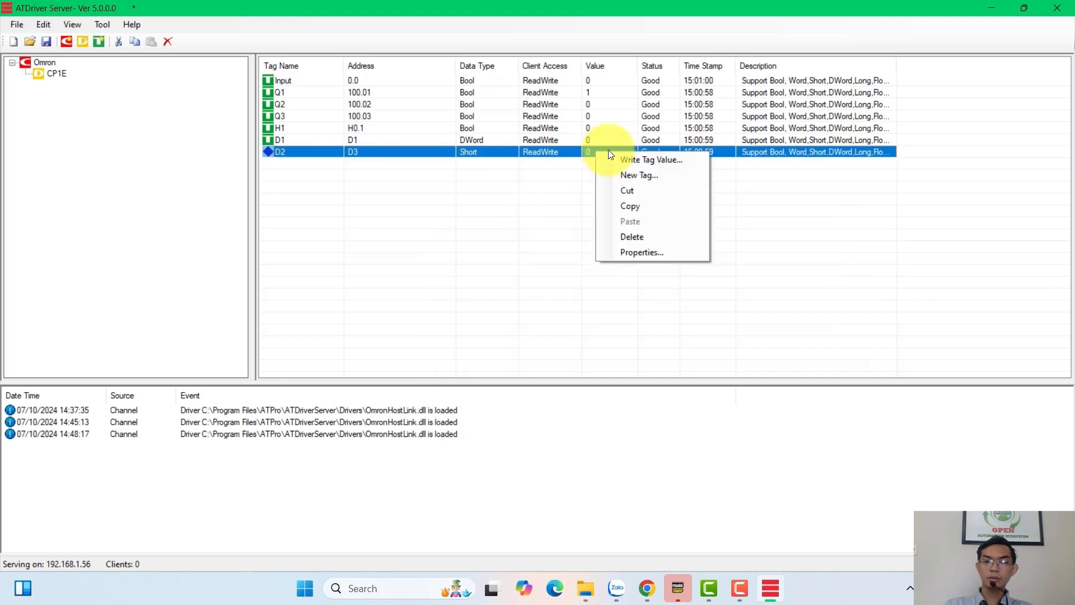
click(621, 160)
text(-546)
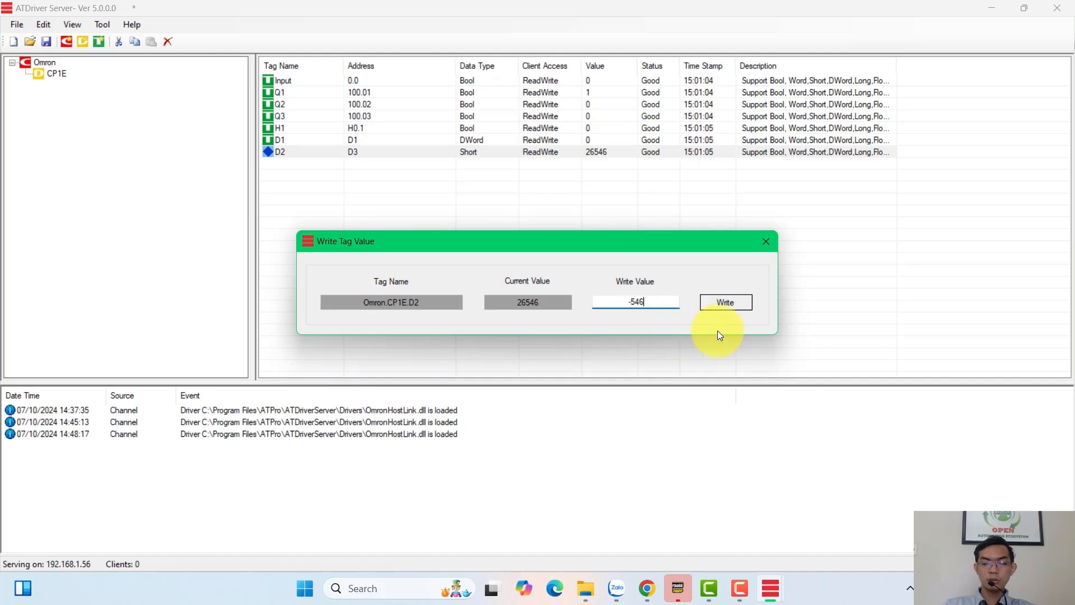
click(731, 303)
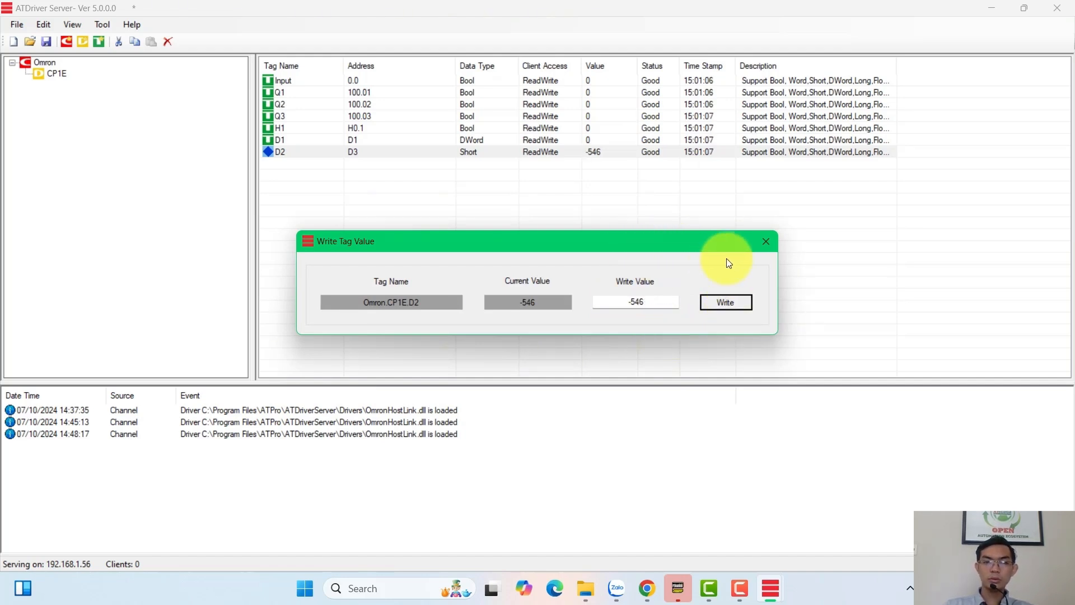
Step: Close the value writing dialog of the D2 tag and review the D1 and D2 values in the tag list
click(763, 243)
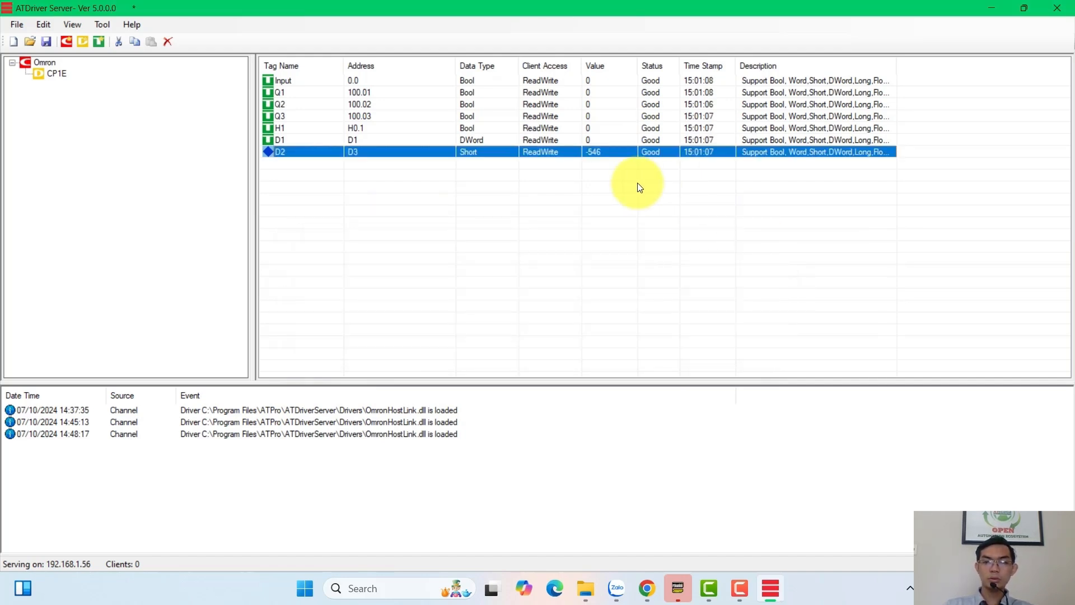
click(596, 136)
click(595, 151)
click(594, 143)
click(590, 150)
click(585, 180)
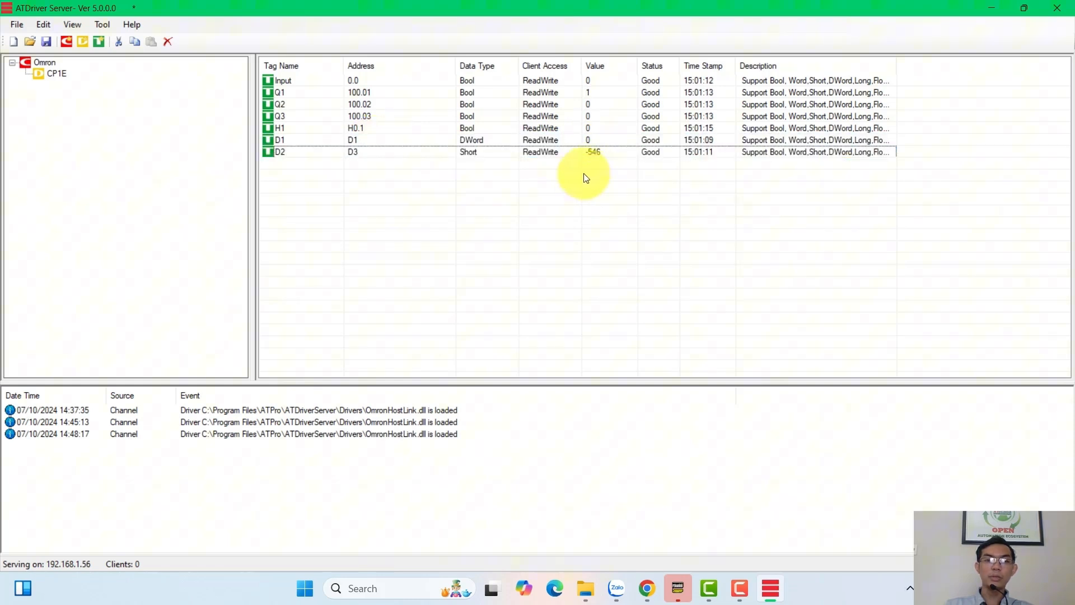
Step: Add a tag named D3 with address D4, check the address, and apply it with the Float type
right_click(333, 174)
click(353, 195)
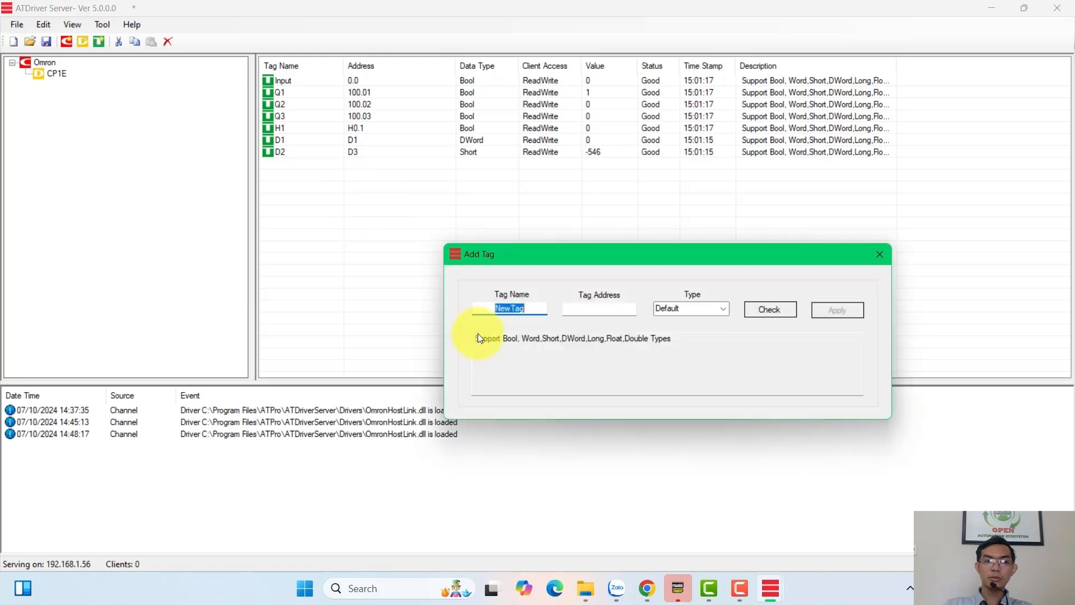
text(D3)
click(598, 309)
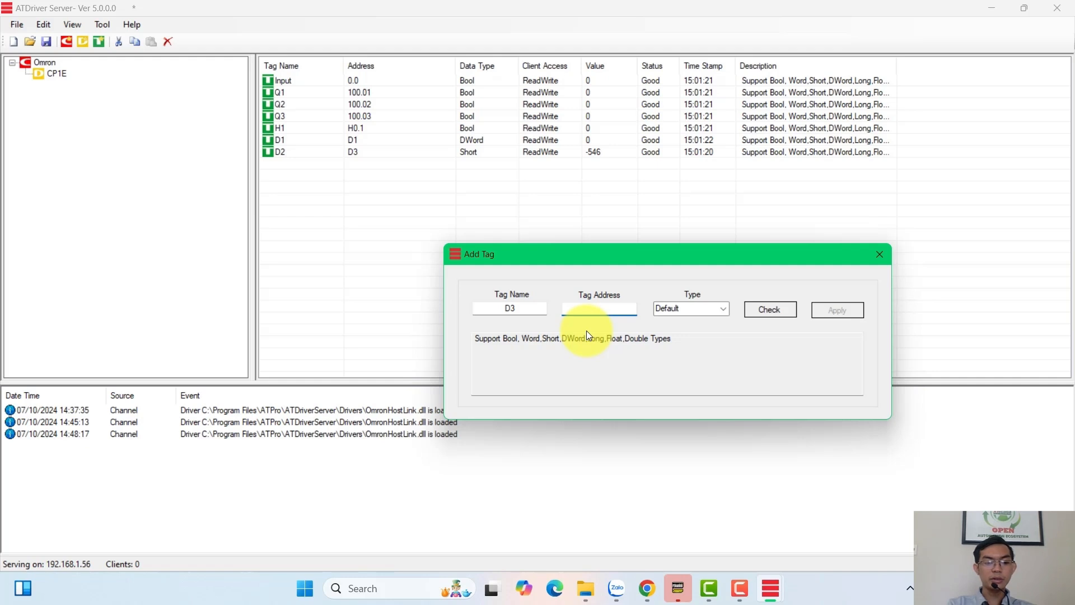
text(D4)
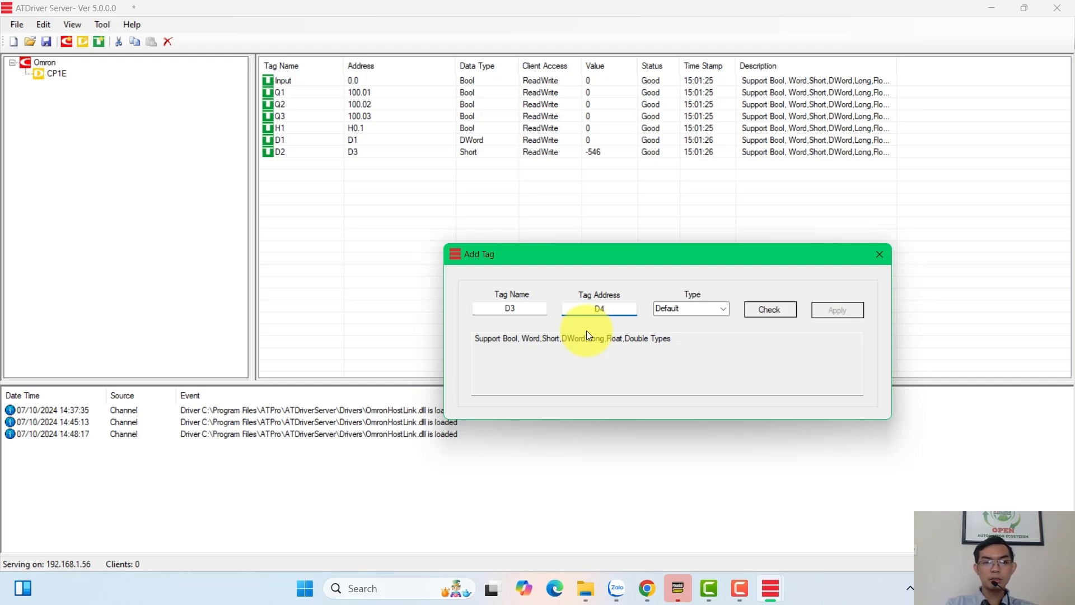
click(758, 312)
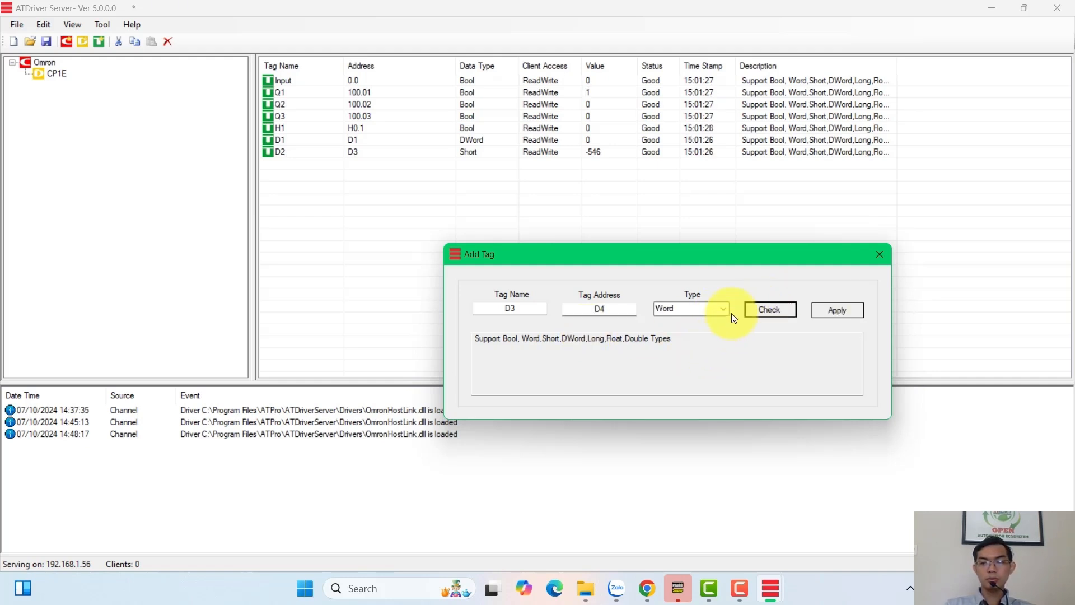
click(723, 309)
click(677, 372)
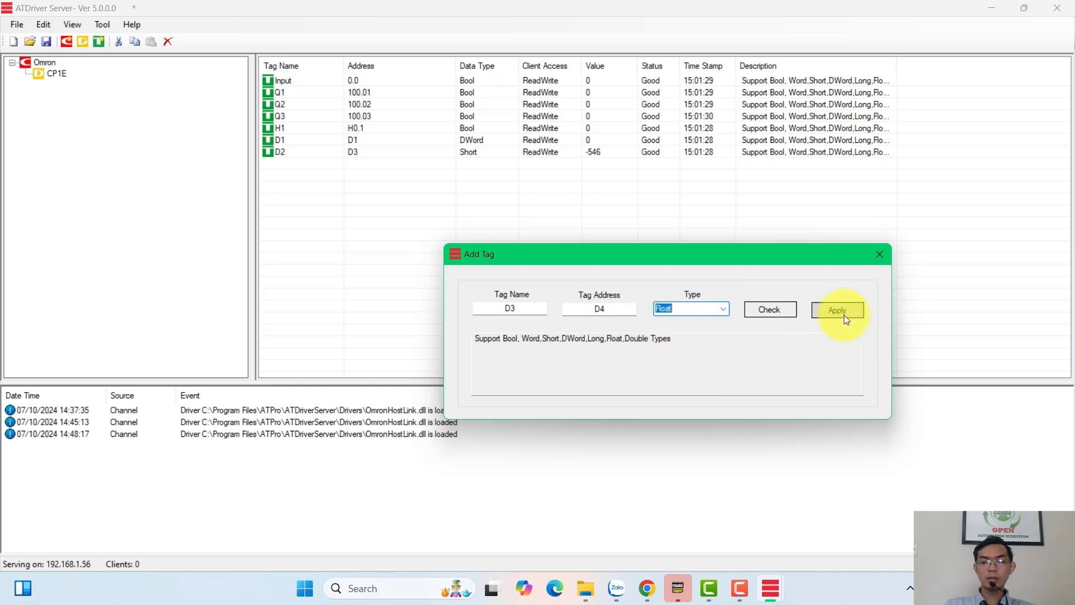
click(843, 311)
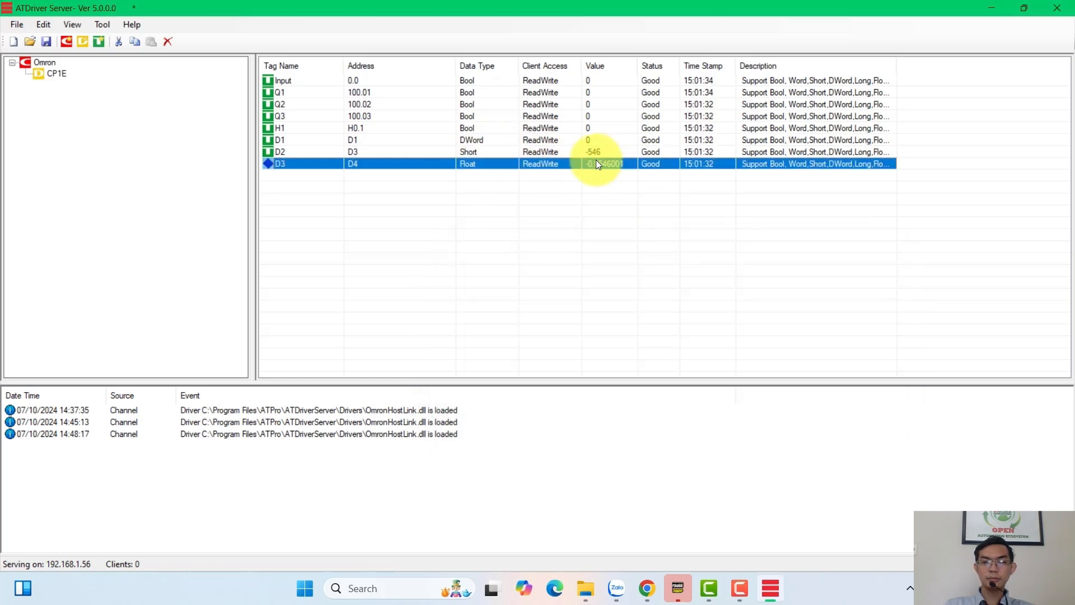
Step: Write the value 5.676 to the D3 Float tag and close the writing dialog
right_click(596, 161)
click(632, 173)
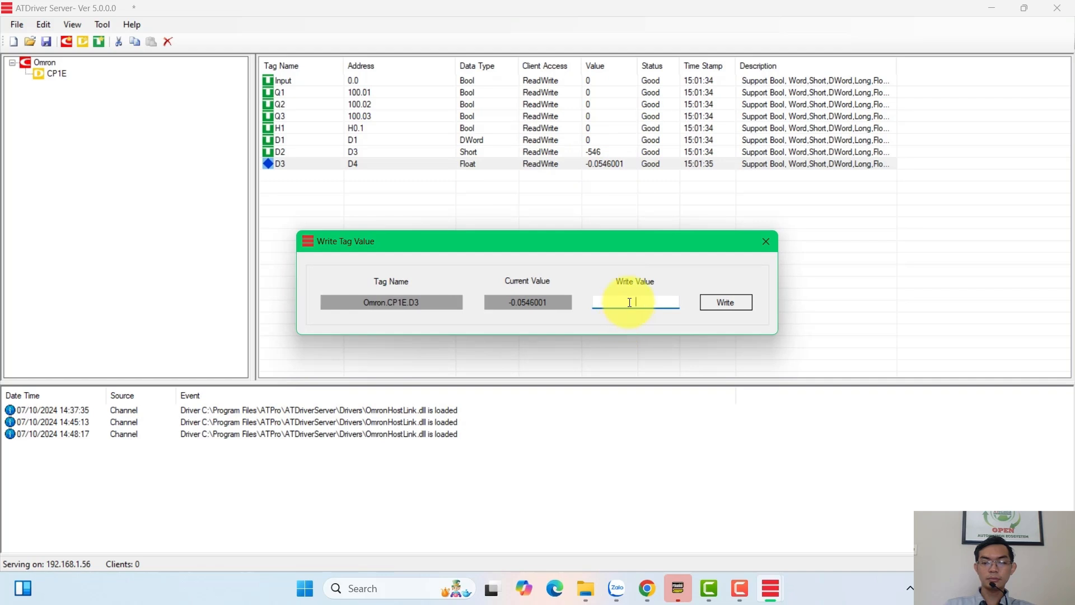
text(5.676)
click(709, 303)
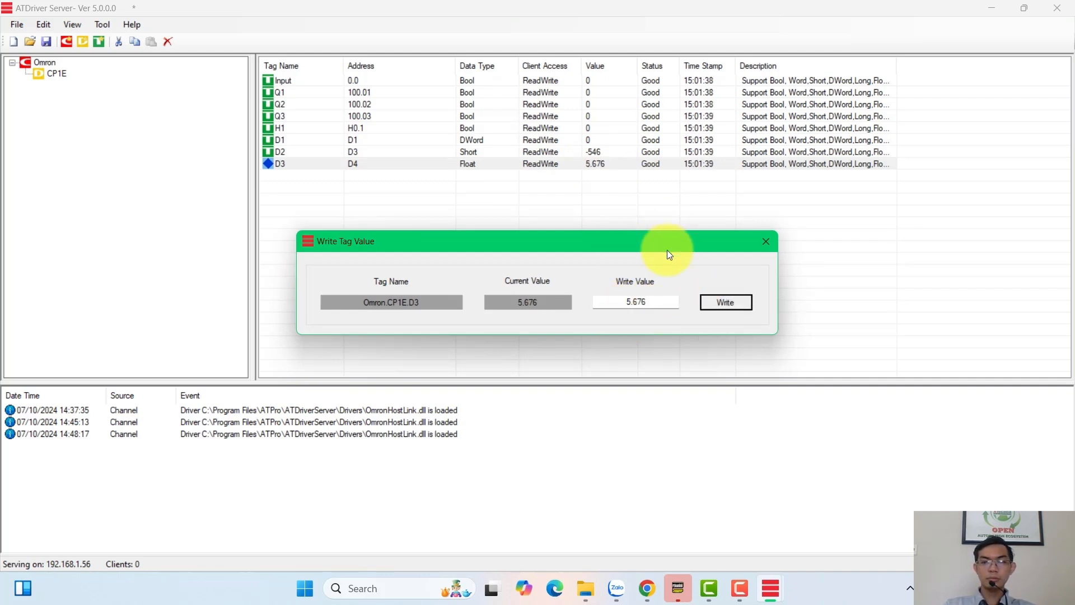
click(765, 243)
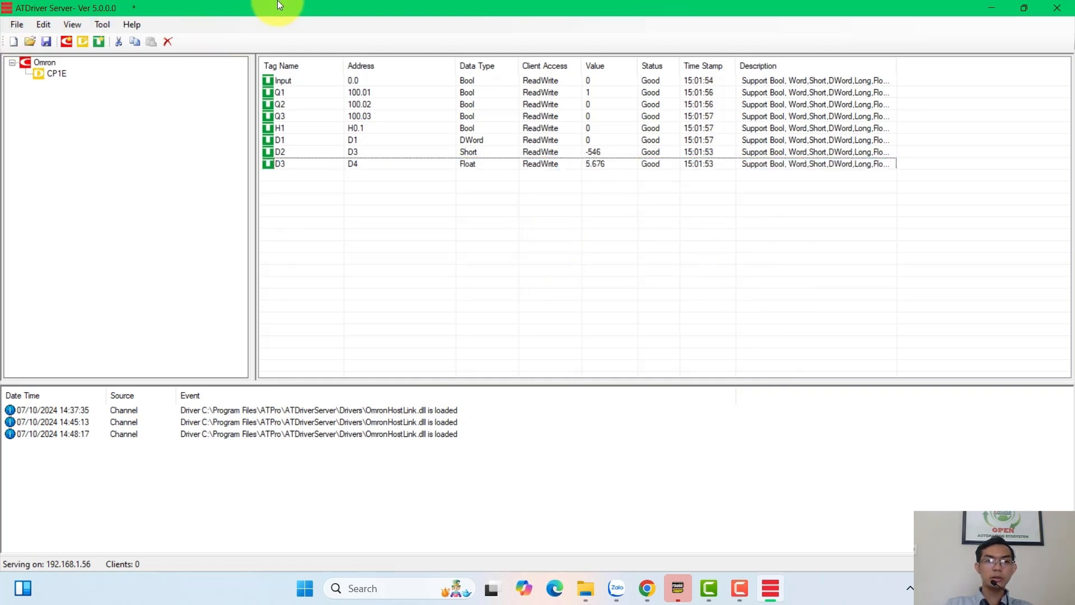
Step: Save the driver project as an XML file named Omron in the Project Files folder
click(12, 22)
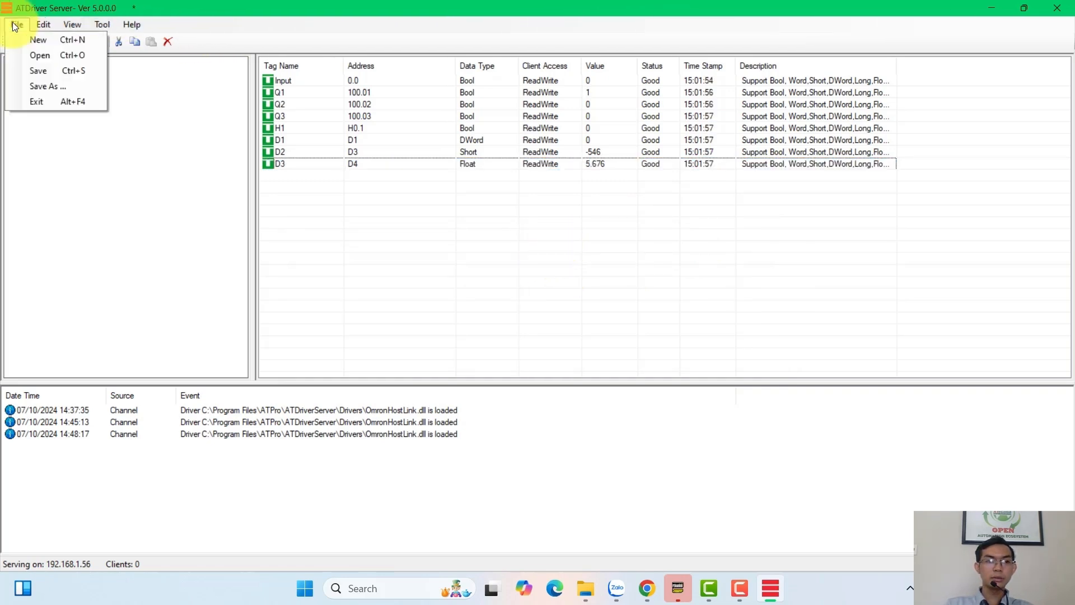
click(43, 76)
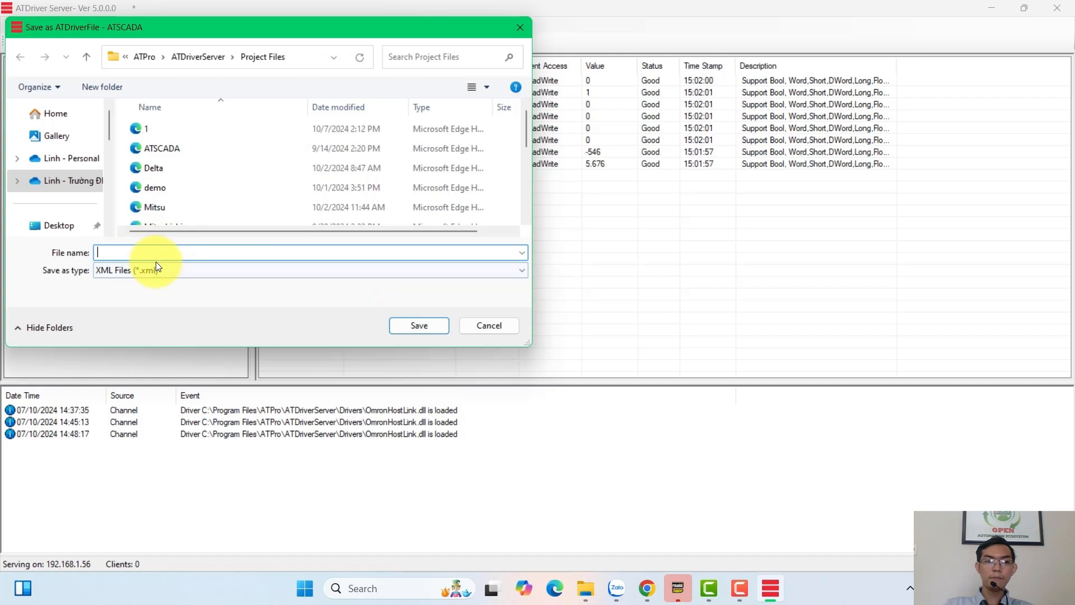
text(Omron)
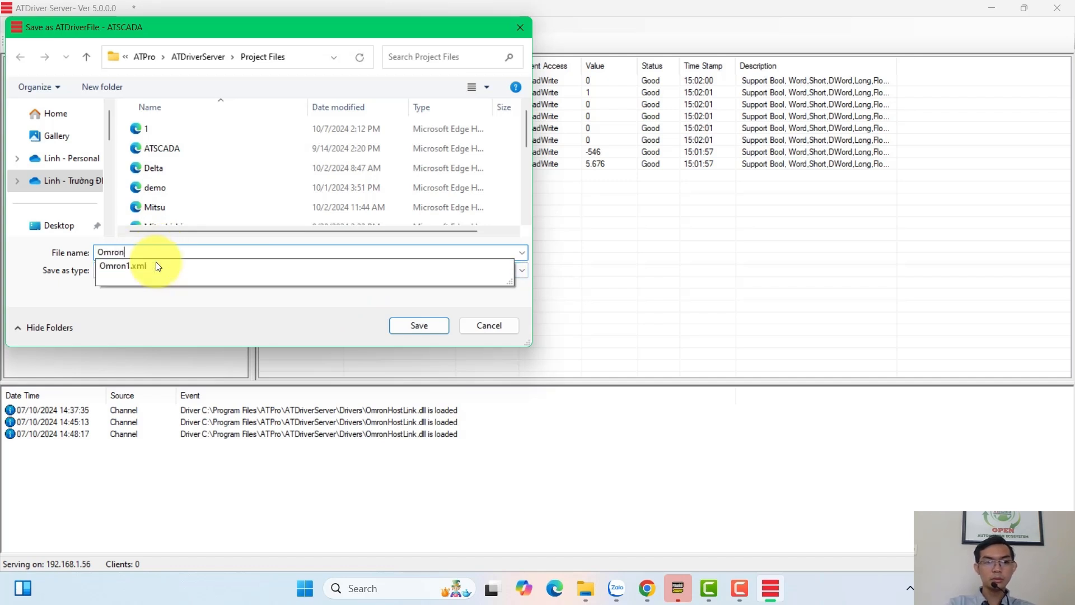
click(412, 321)
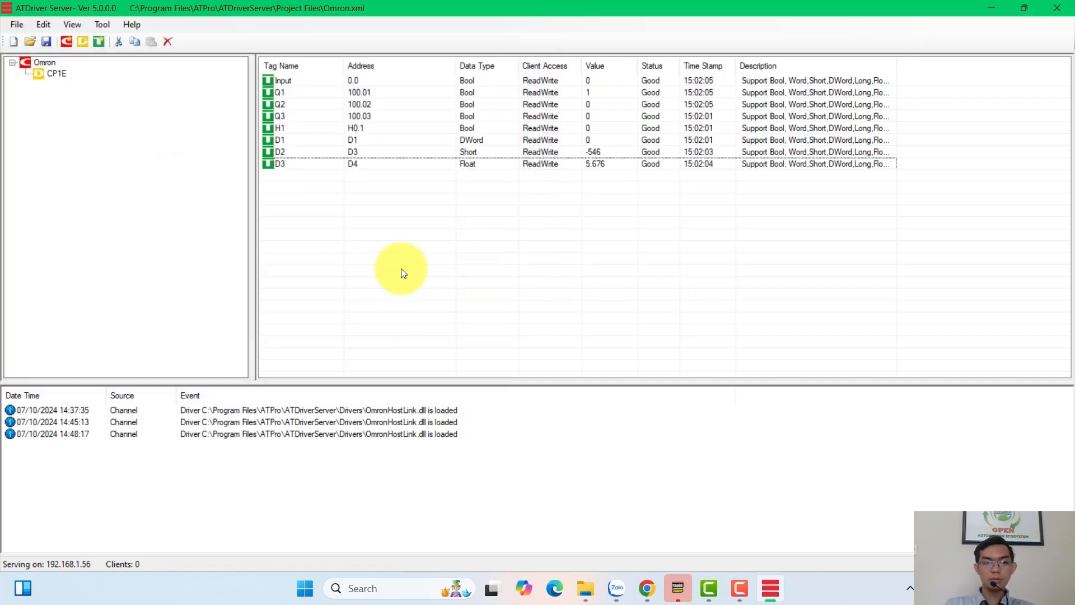
Step: Minimize ATDriver Server, search for iTag Builder in Windows, and launch it in a maximized window
click(1000, 7)
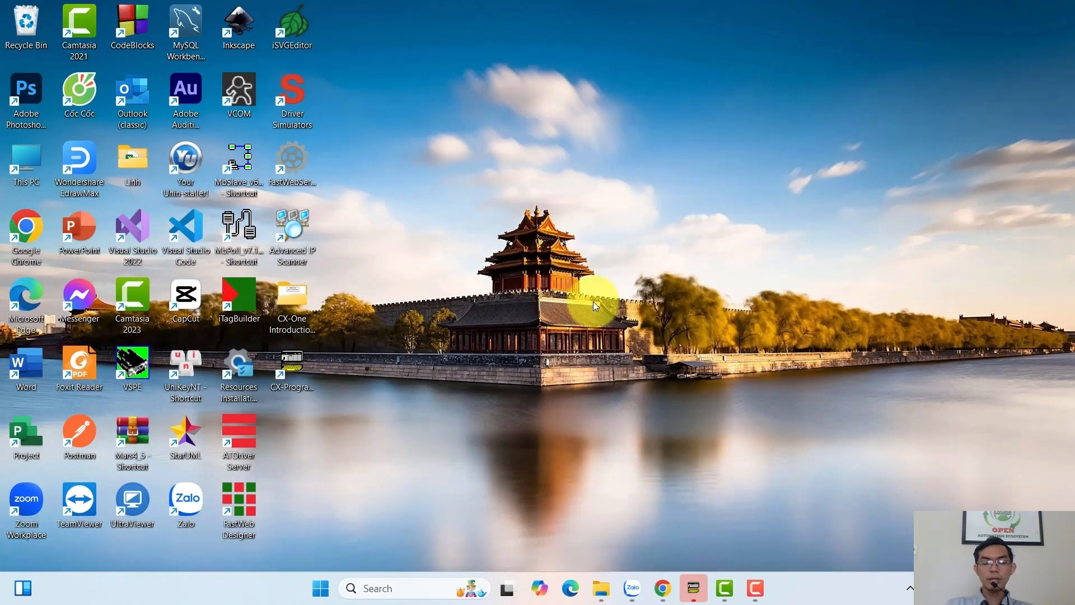
click(423, 586)
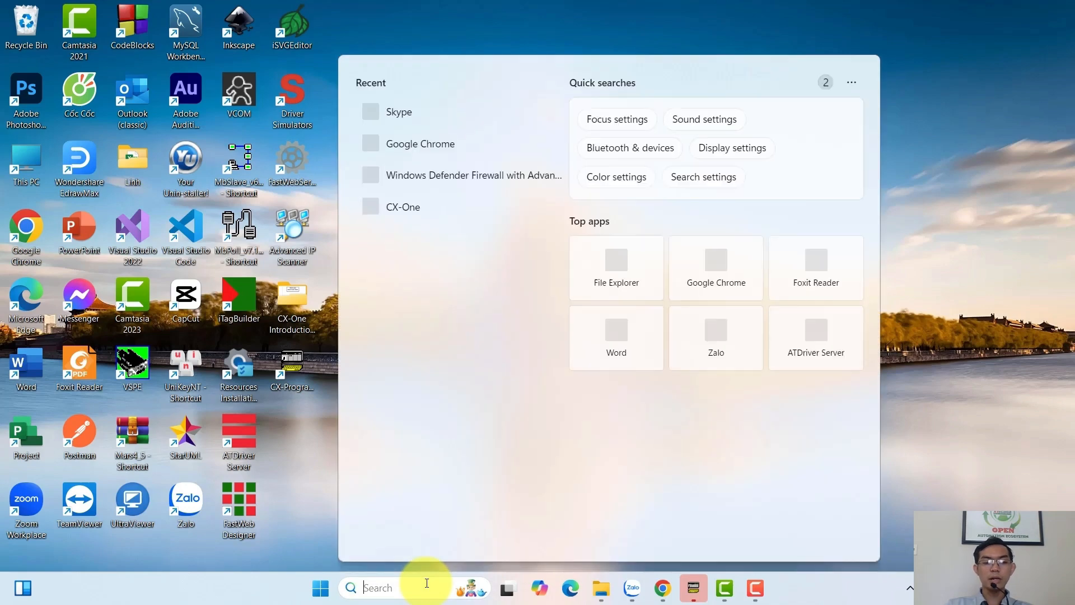
text(it)
right_click(415, 151)
click(456, 166)
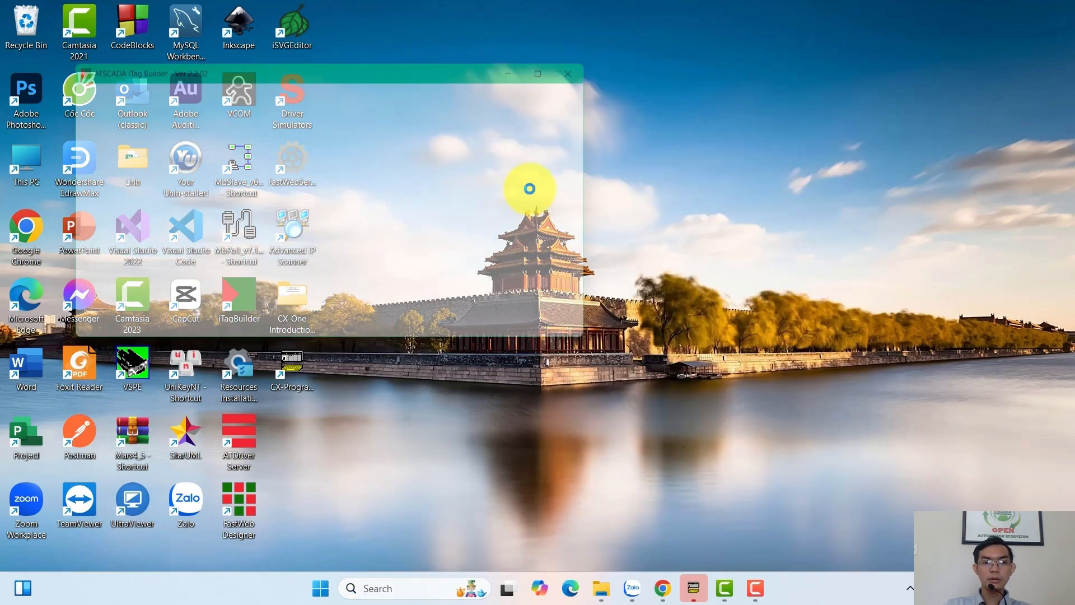
click(567, 66)
Step: Create a new iTag Builder project and clear the previous project cache
click(10, 27)
click(31, 42)
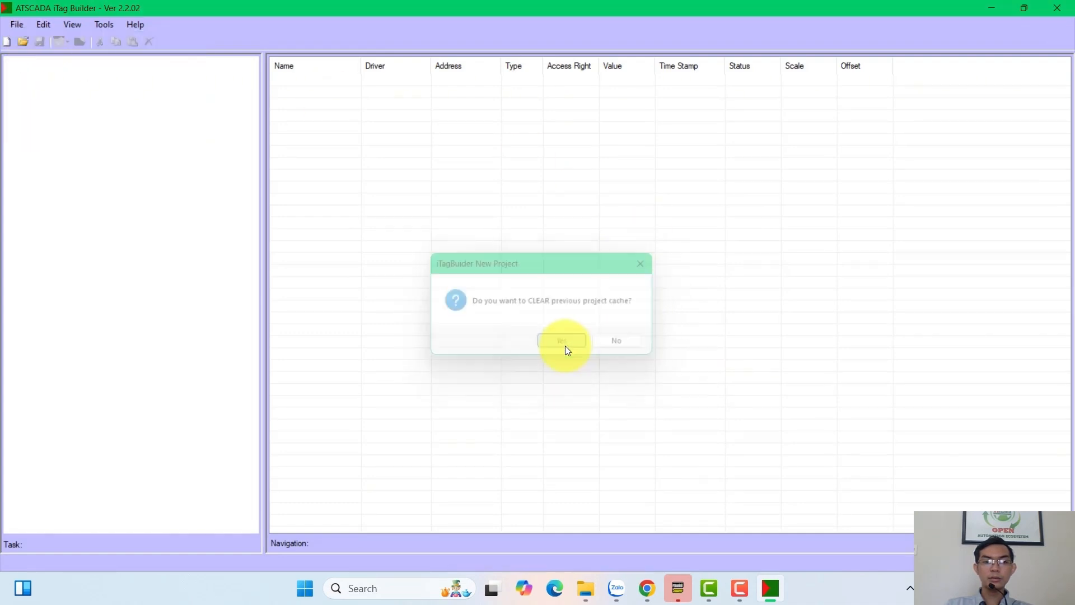
click(564, 343)
Step: Add a driver named Omron using ATDriverClient.dll, connect it to the main server at 192.168.1.56, and close the driver list
text(Omron)
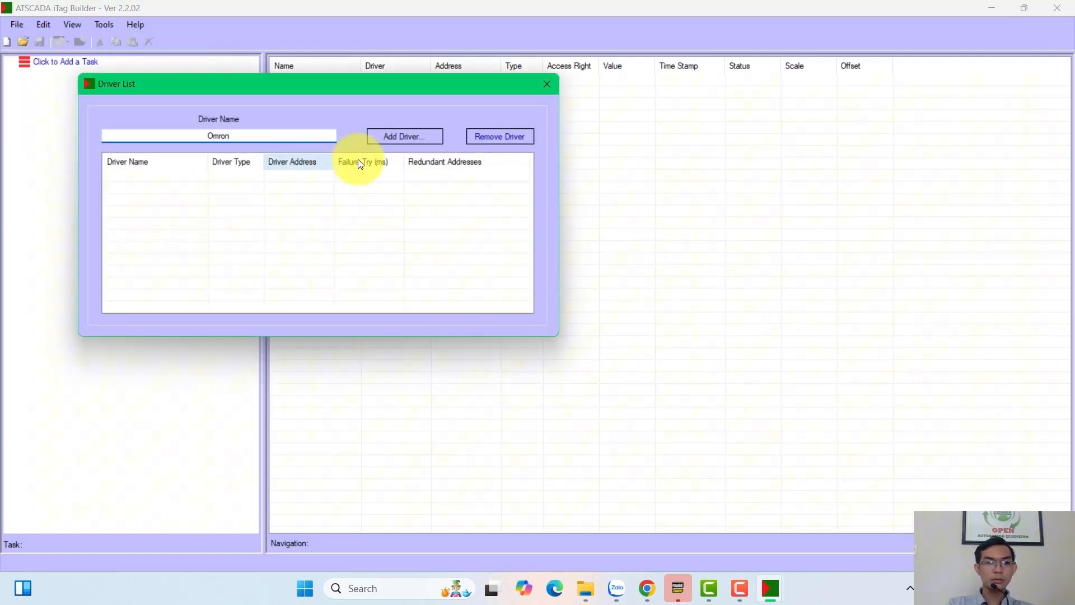
click(426, 140)
click(282, 210)
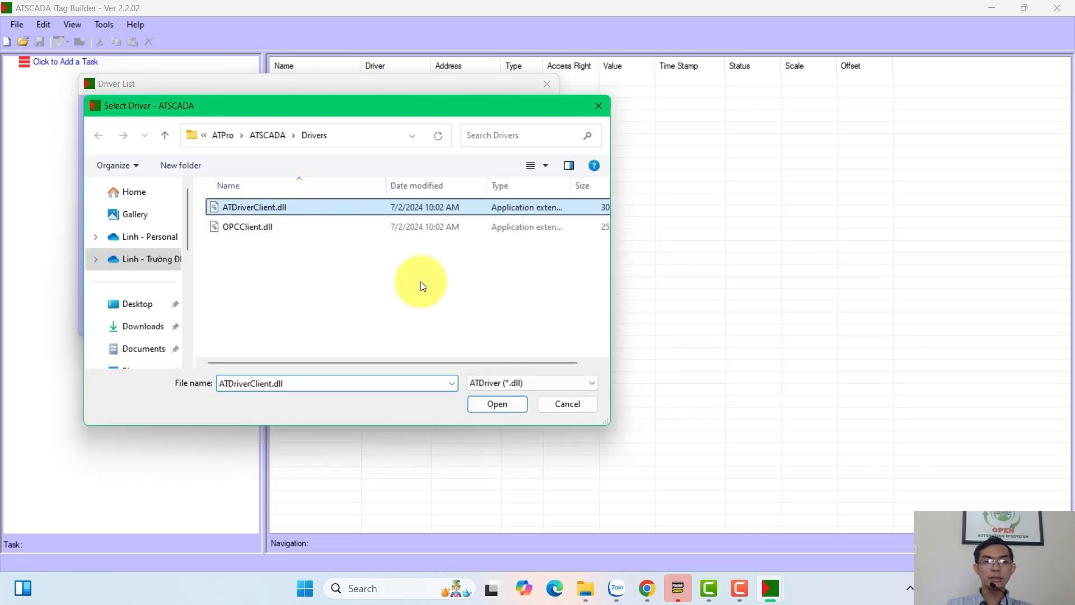
click(510, 406)
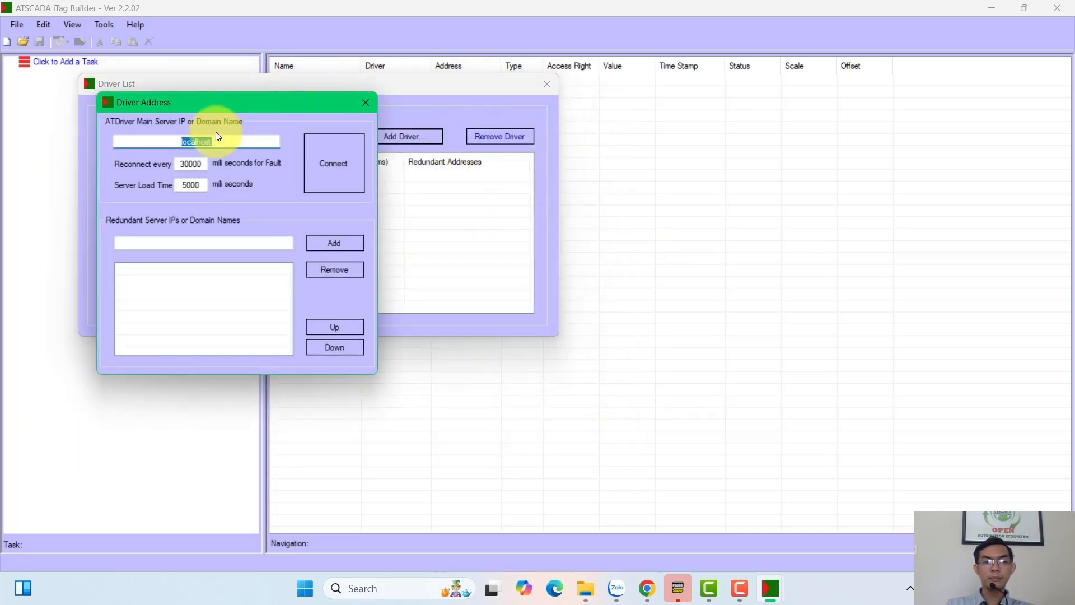
text(192)
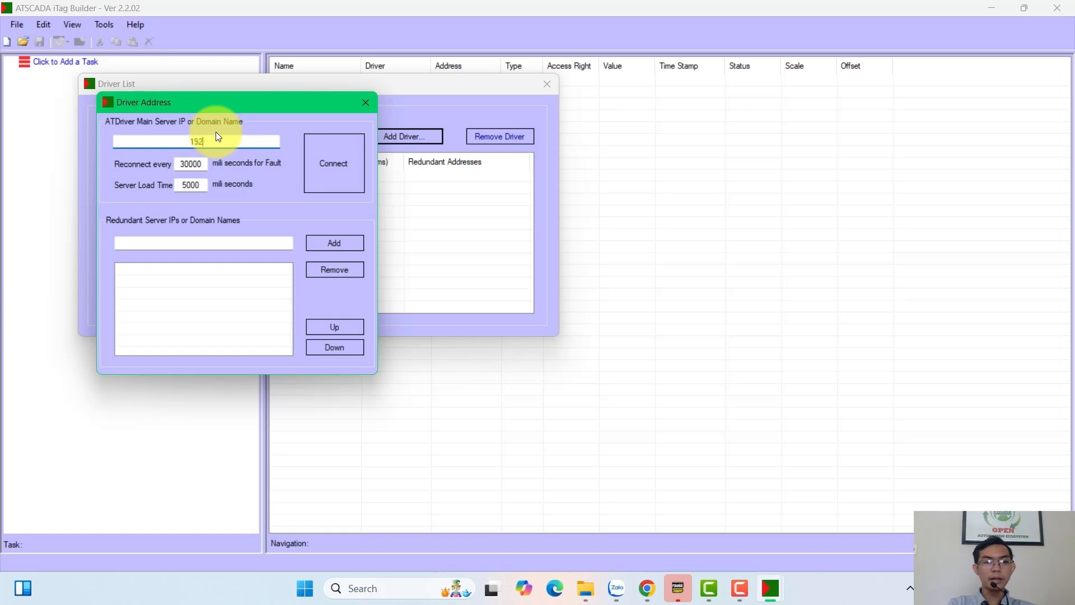
text(.168.1.56)
click(332, 168)
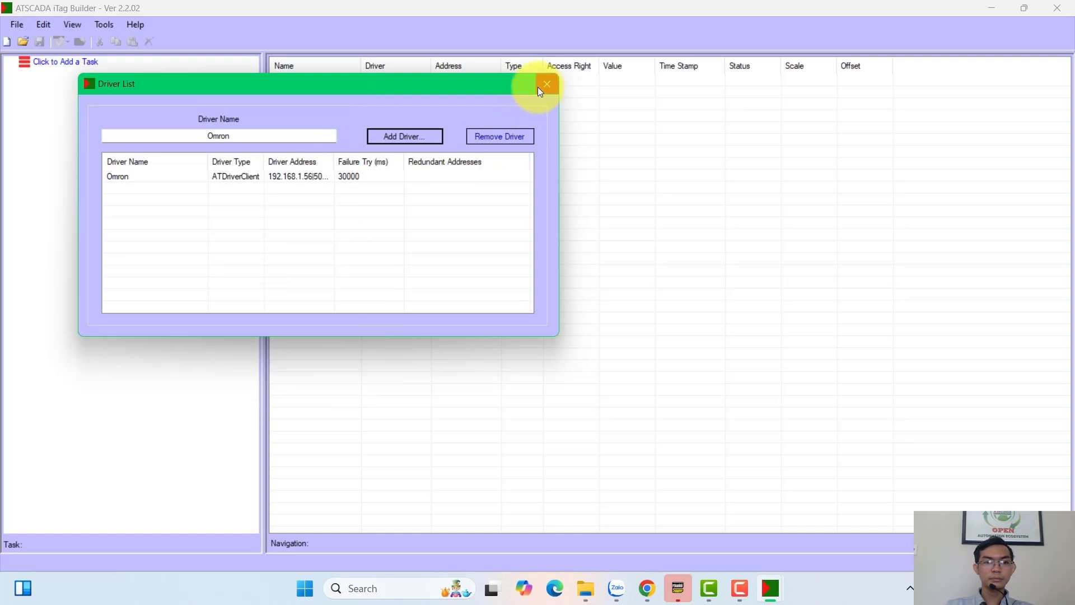
click(547, 84)
Step: Import all tags of the Omron channel's CP1E device with Fast Driver Import and show the tags of the OmronCP1E task
click(102, 25)
click(127, 37)
click(105, 25)
click(112, 38)
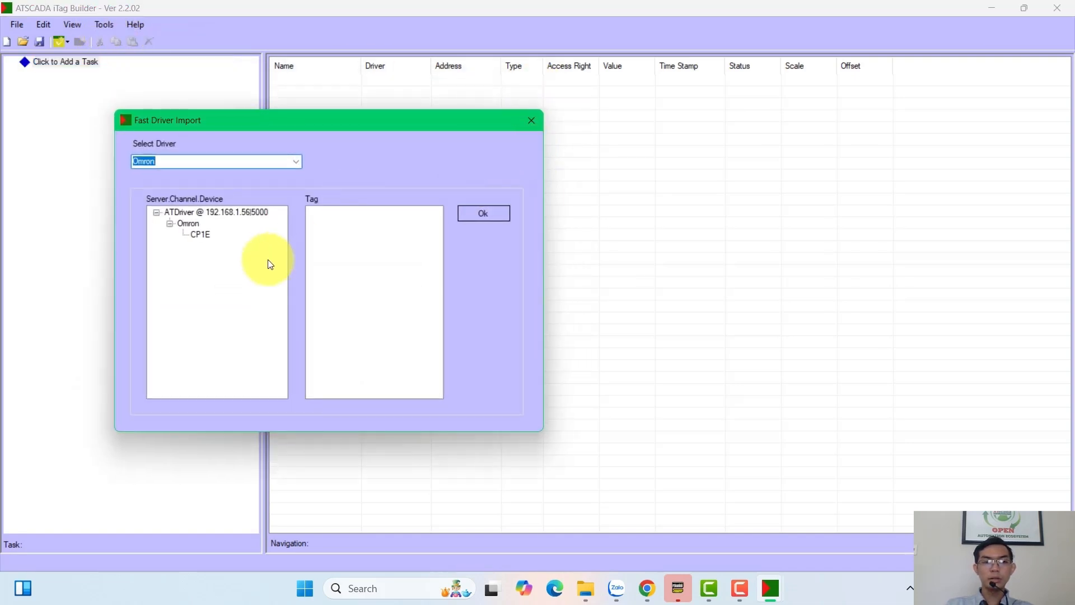
click(200, 235)
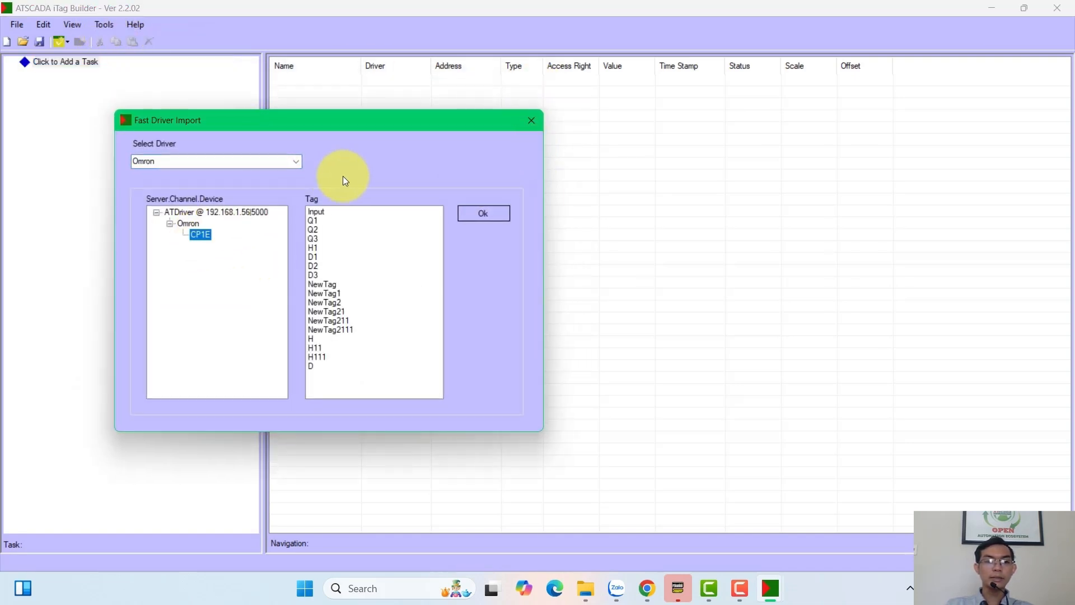
click(183, 223)
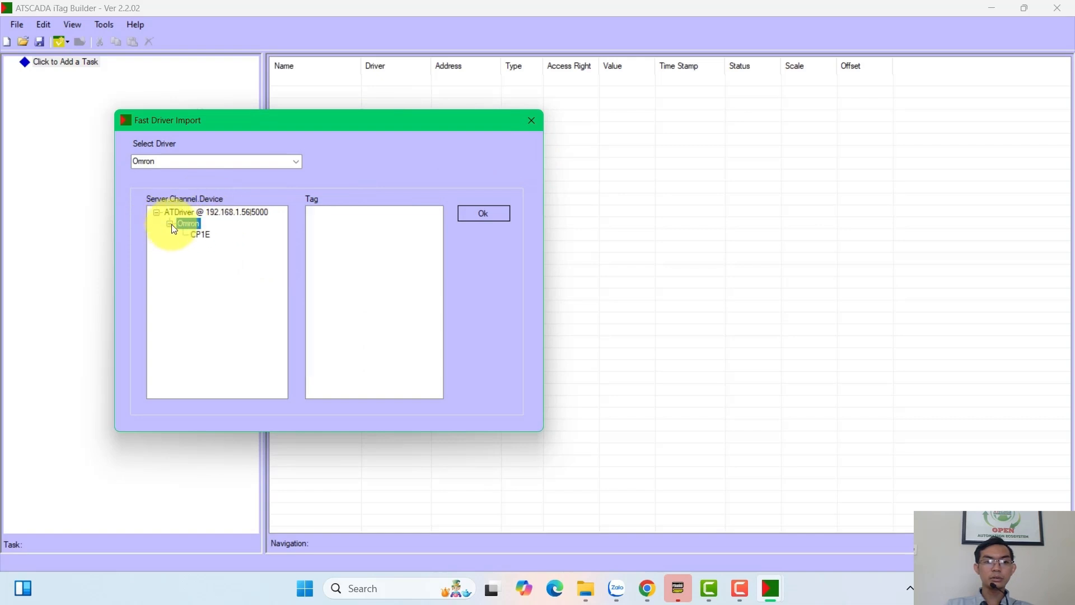
click(201, 234)
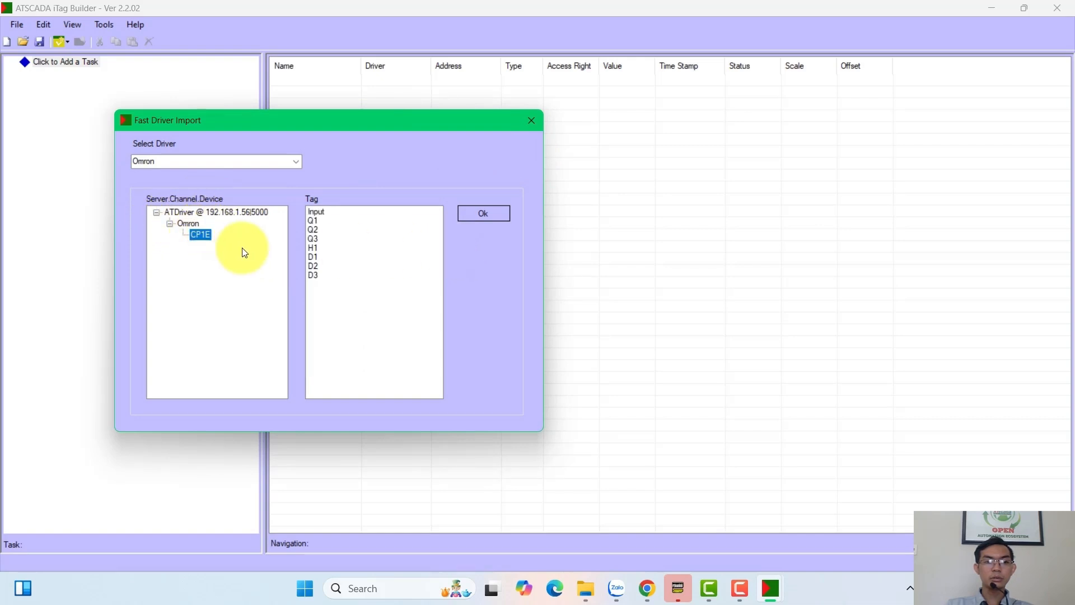
click(482, 214)
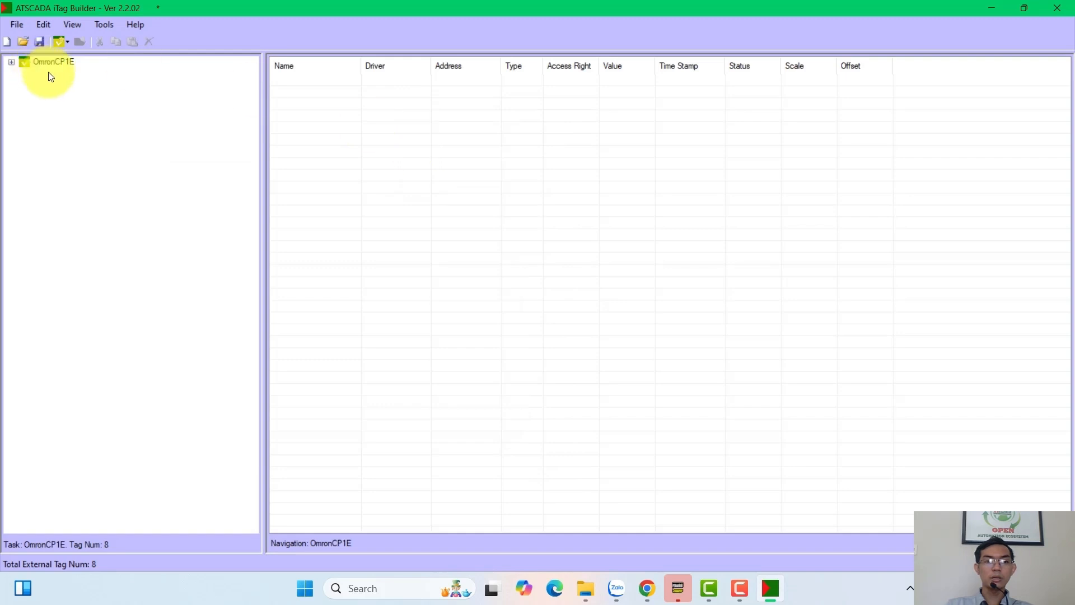
click(53, 62)
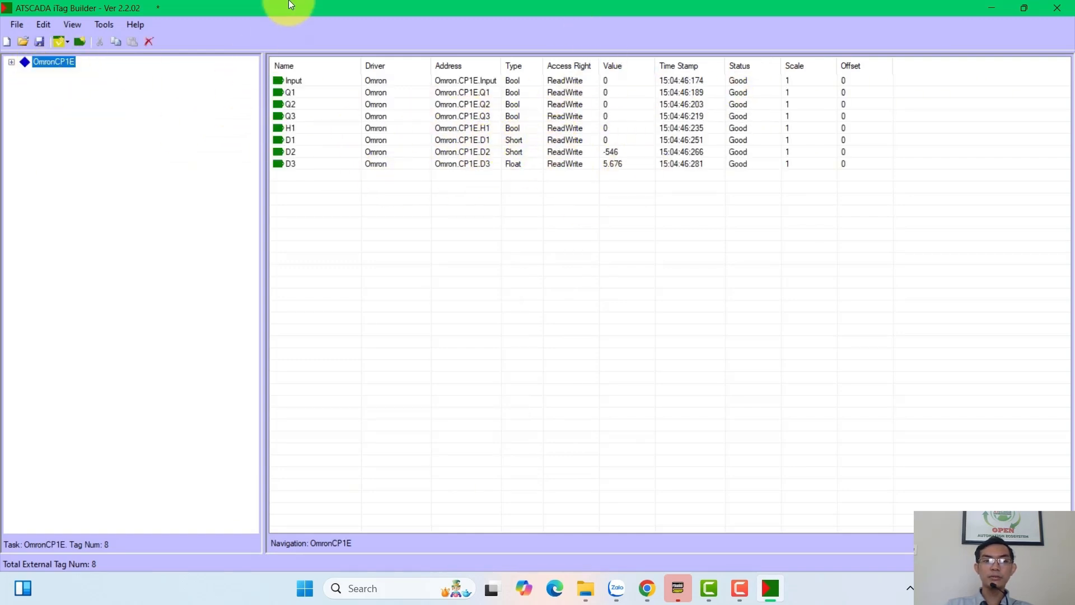
Step: Save the tag project as Omron1 in the Project Files folder and register it as the new tag file
click(16, 25)
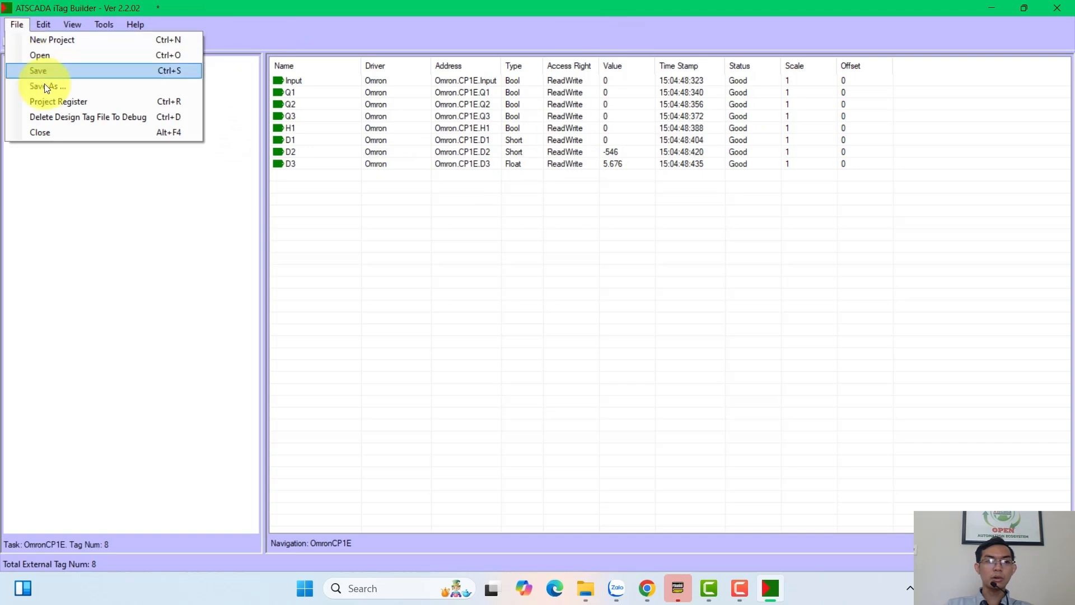
click(51, 101)
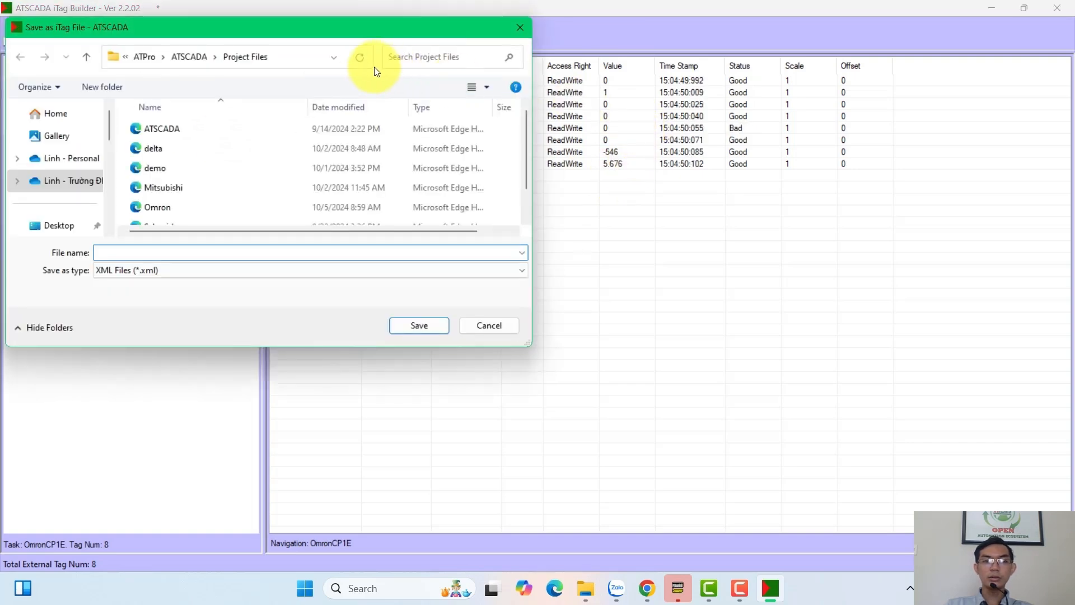
drag(328, 33, 469, 46)
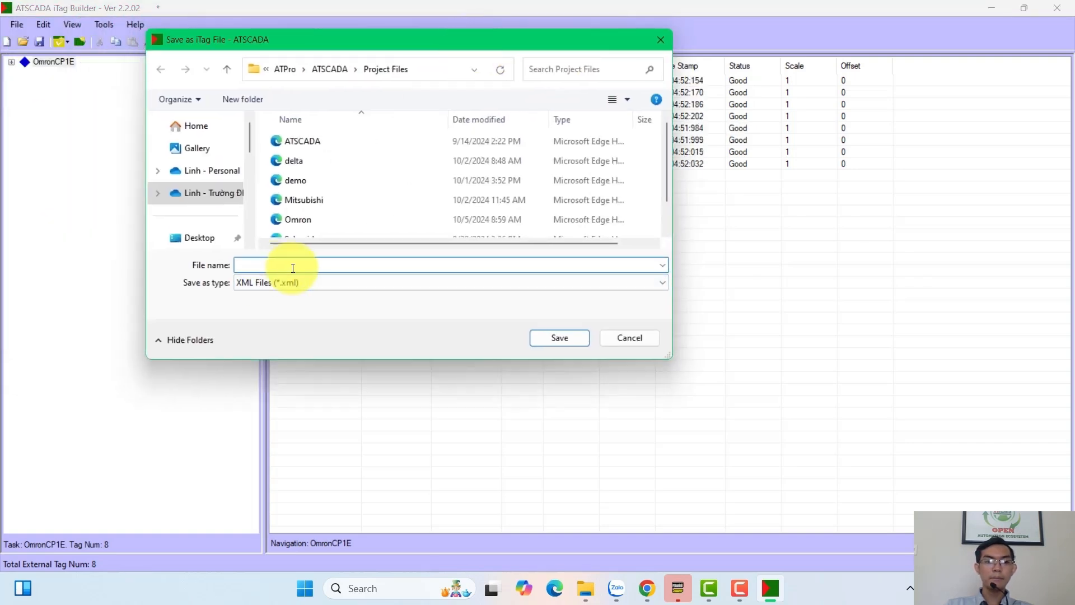
text(Omron)
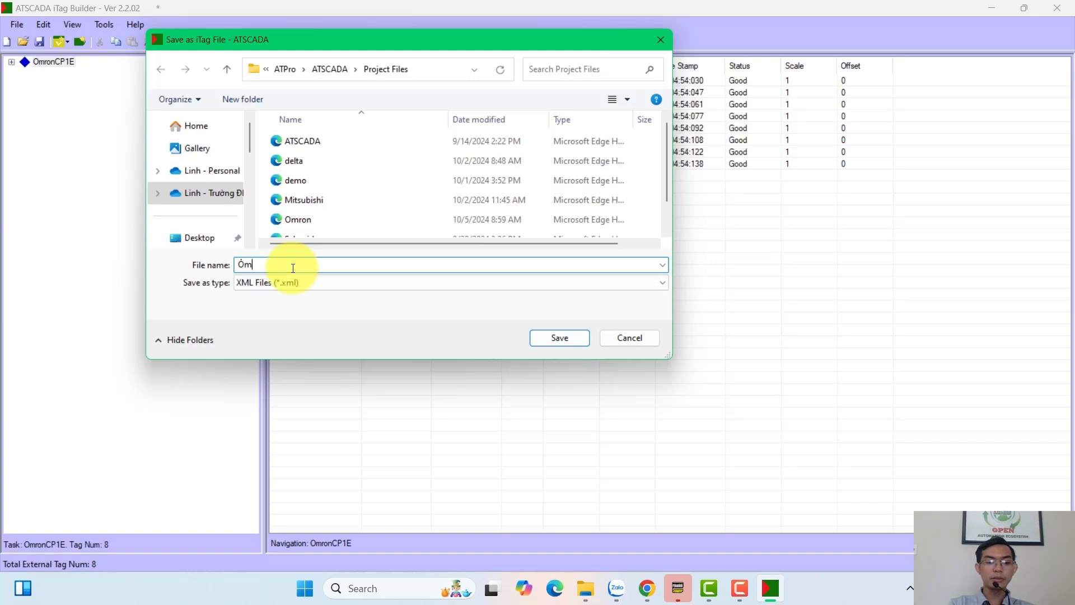
text(1)
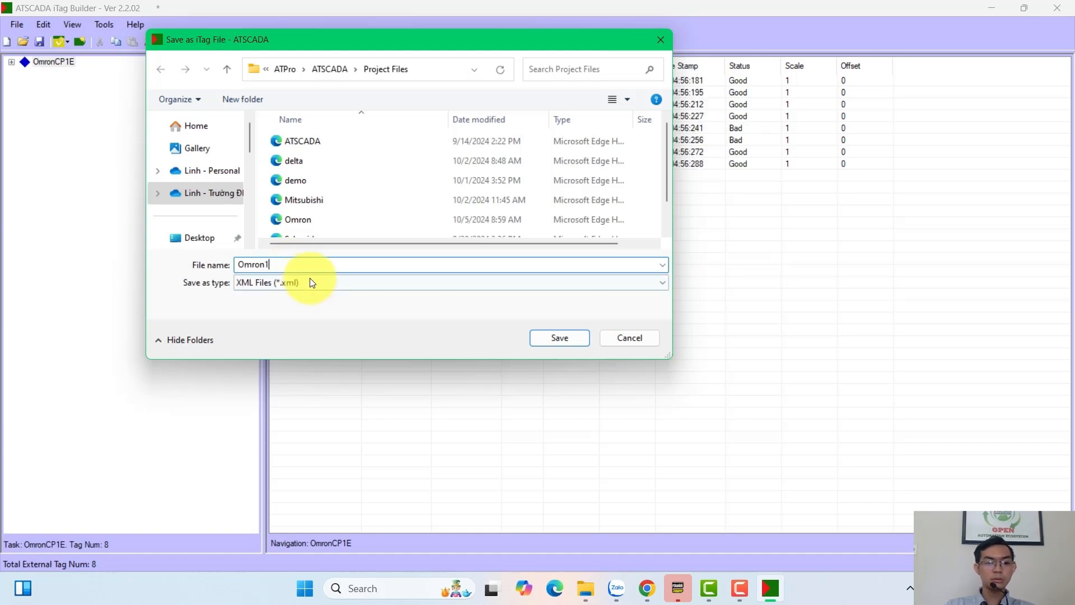
click(554, 339)
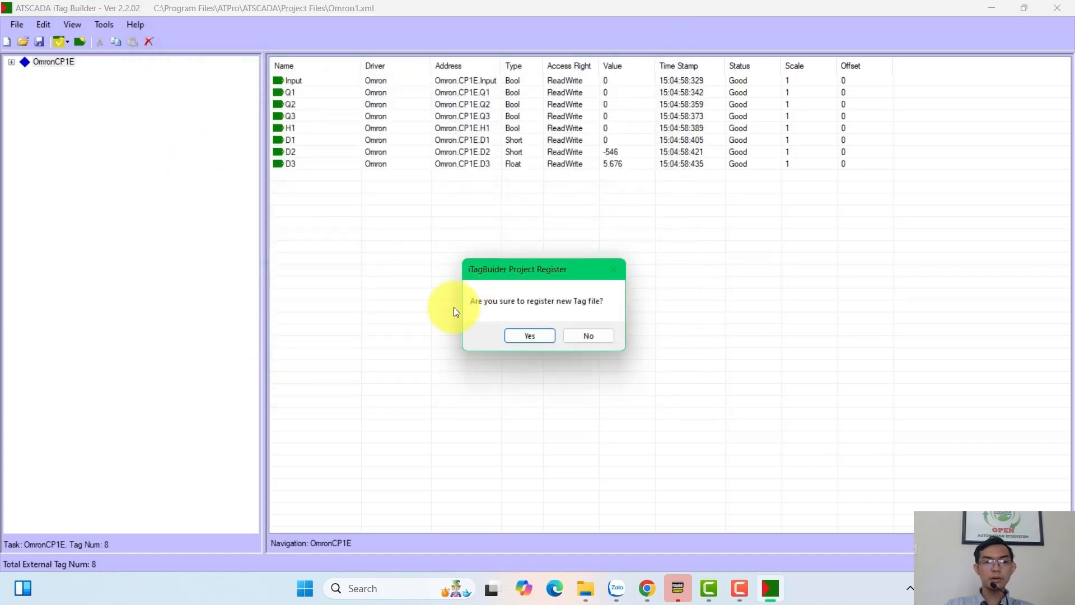
click(536, 335)
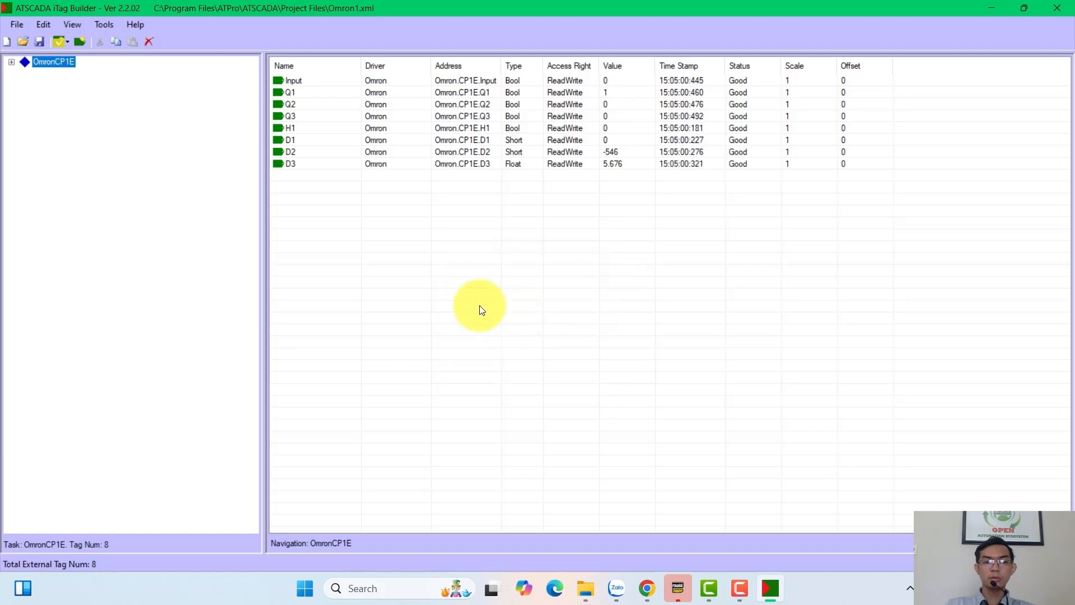
Step: Minimize iTag Builder and, in Visual Studio 2019, start a new C# project from the Windows Forms App (.NET Framework) template
click(997, 8)
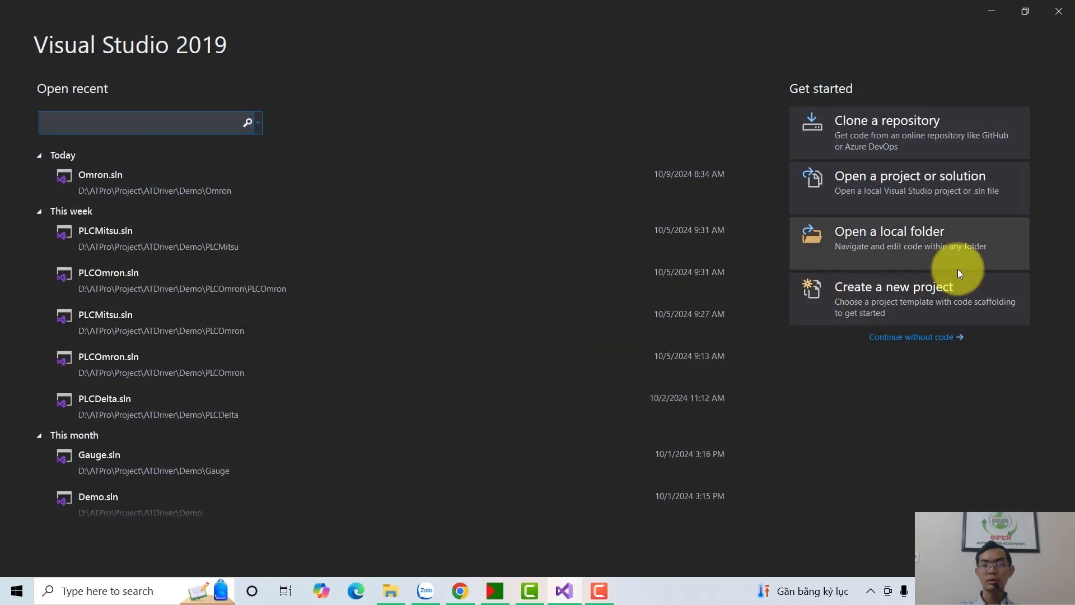
click(902, 299)
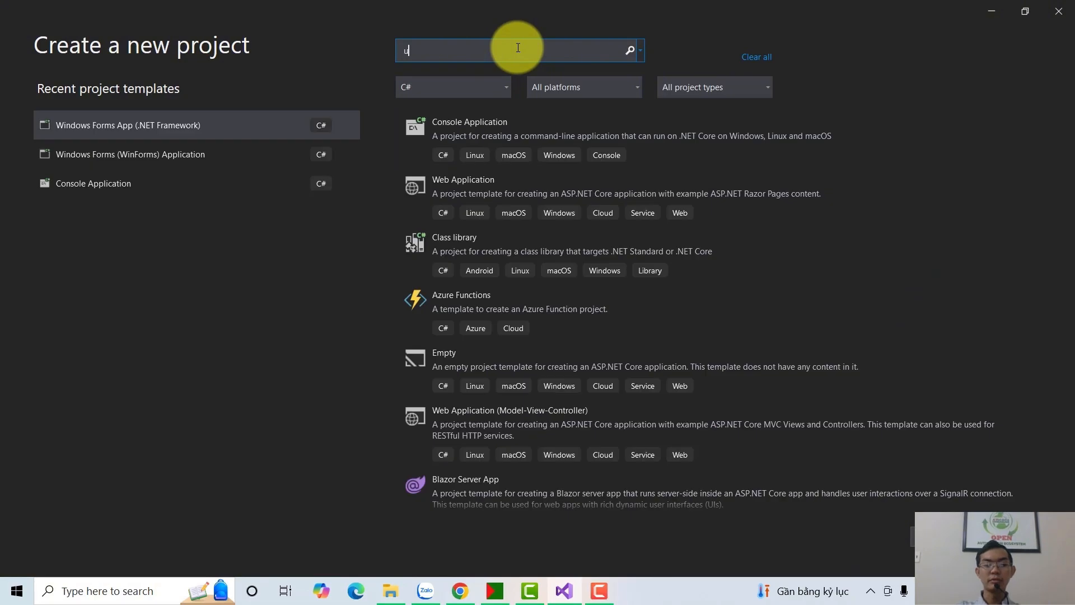
text(winfo)
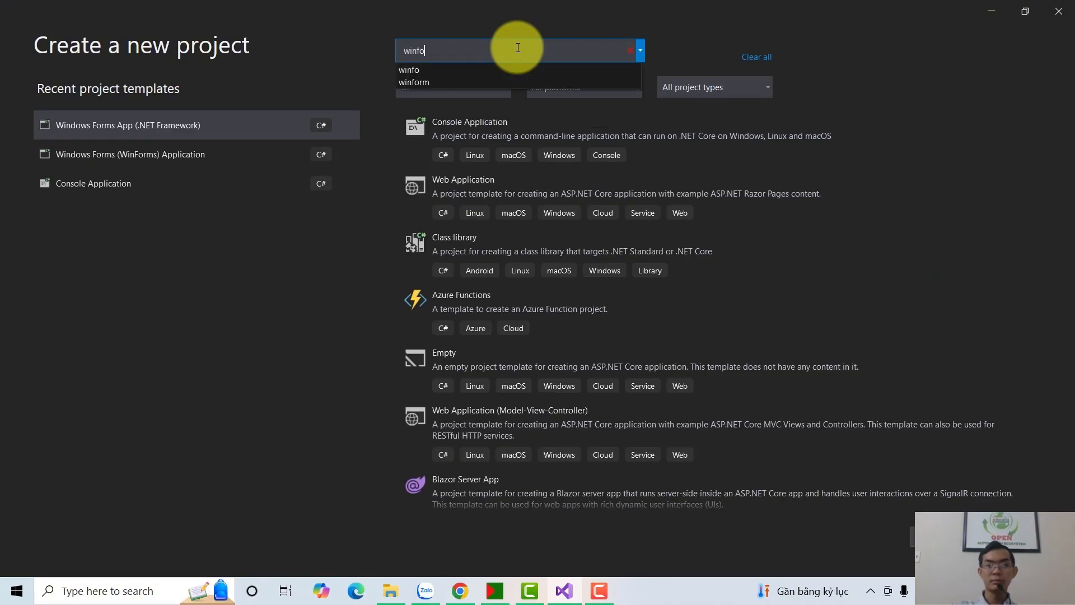
click(409, 83)
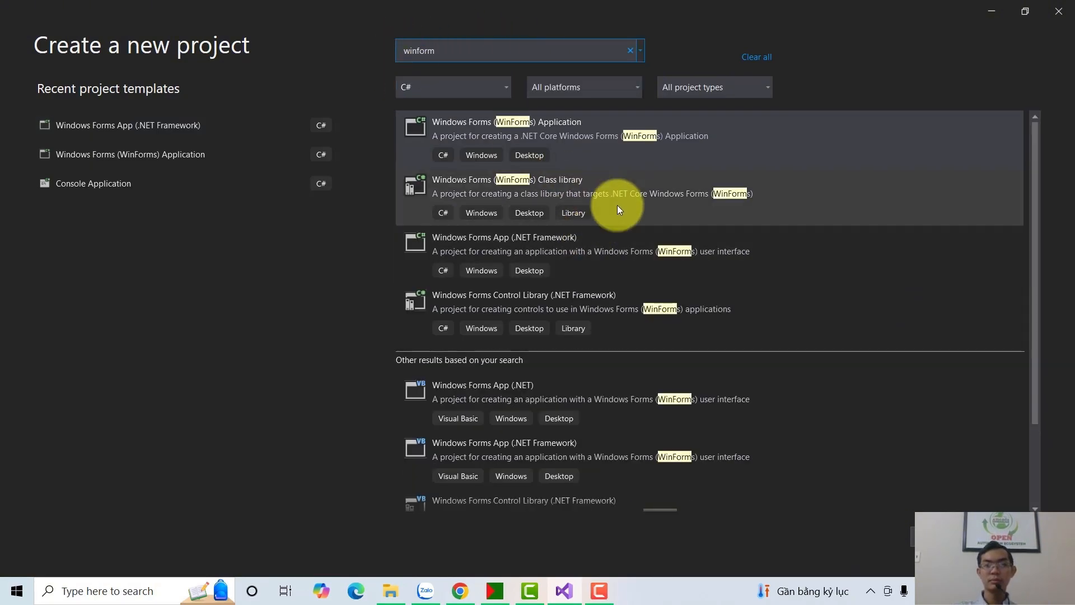
click(554, 259)
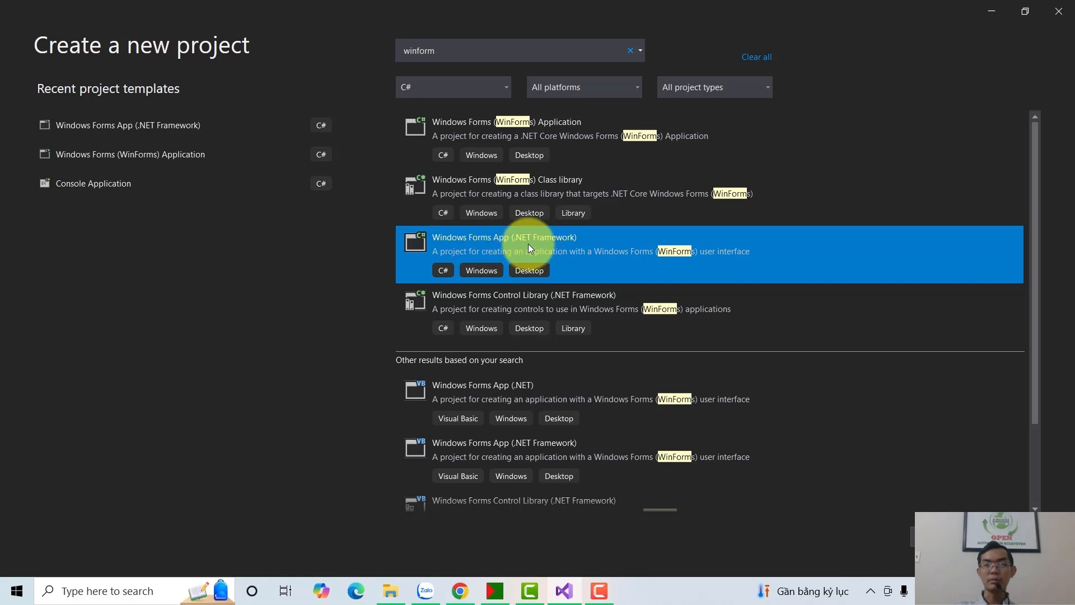
click(984, 527)
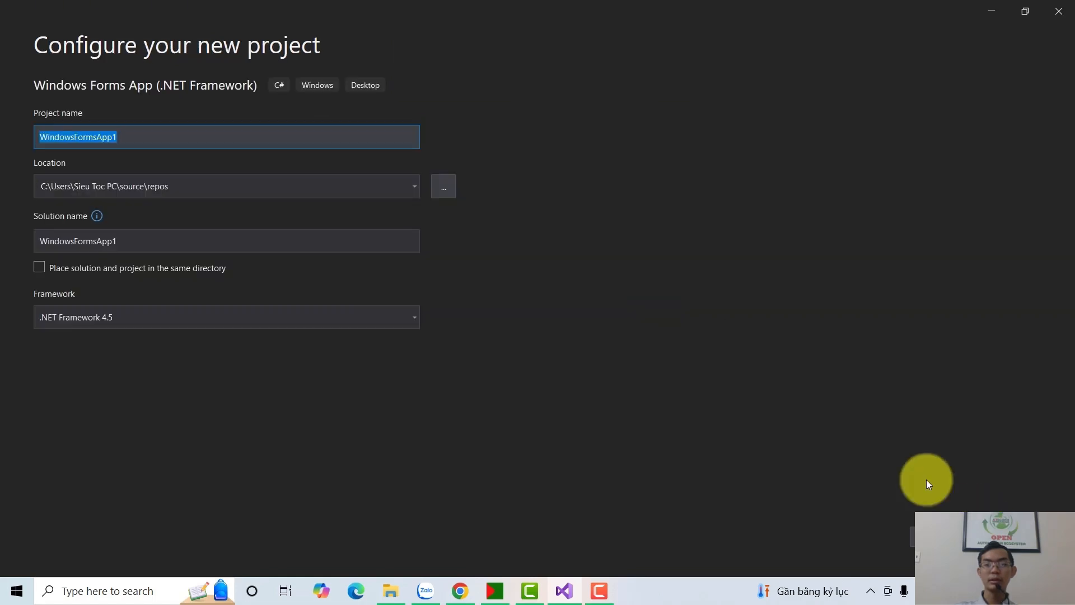
Step: Name the new project HDOmron
drag(168, 137, 20, 144)
text(HD)
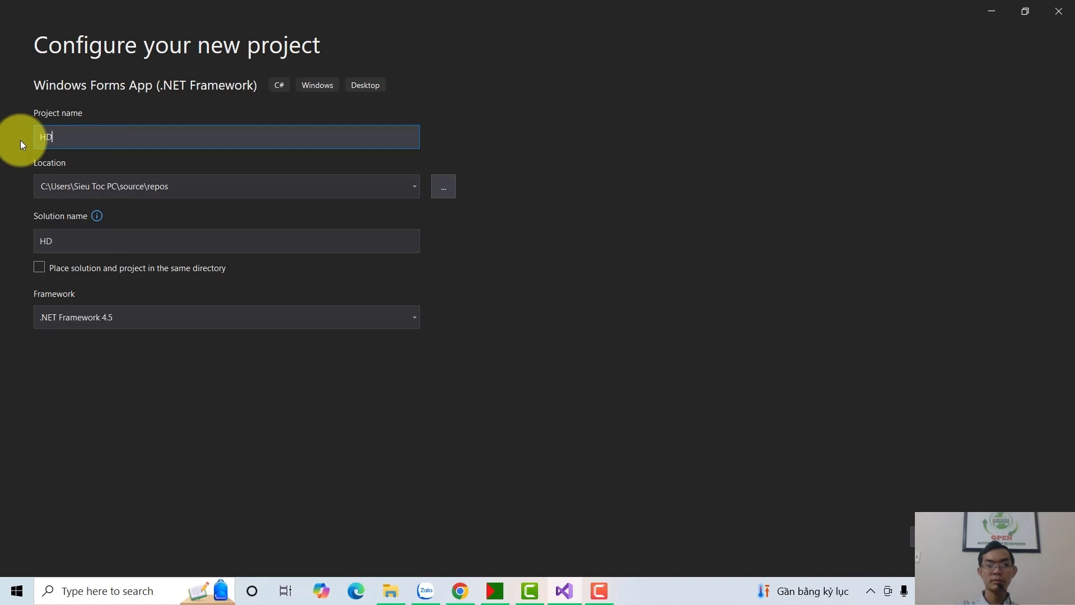
text(Omrron)
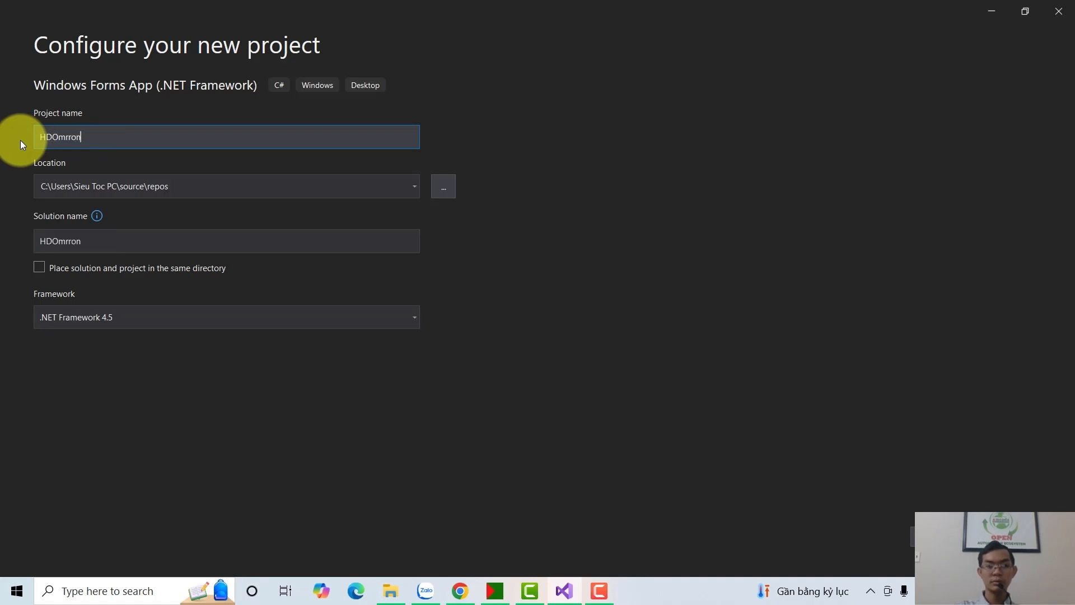
click(68, 137)
key(BackSpace)
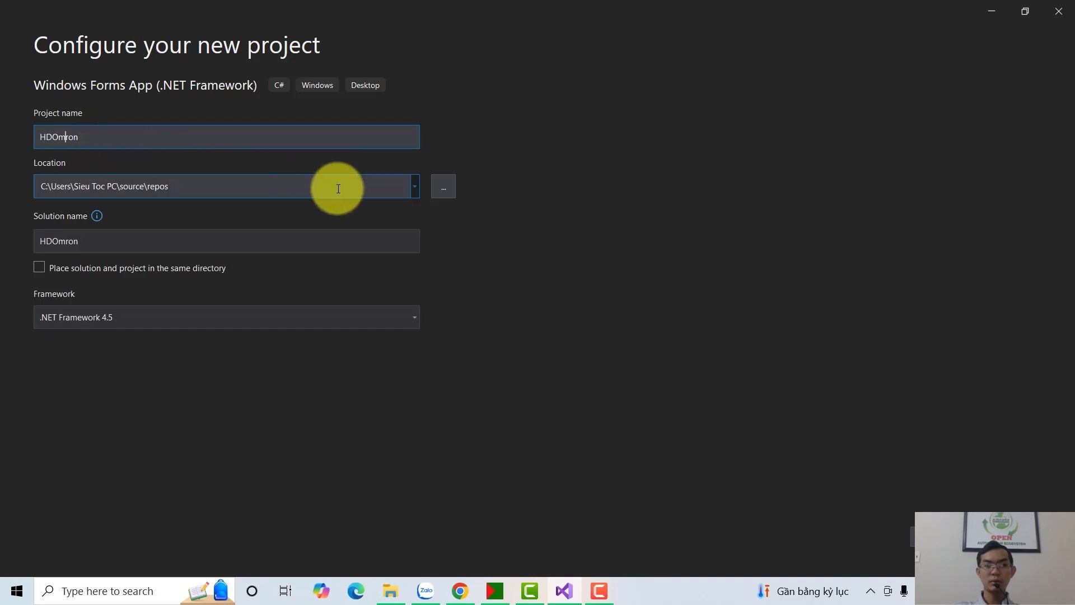
Step: Set the project location to D:\ATPro\Project\ATDriver\Demo and create the project
click(432, 191)
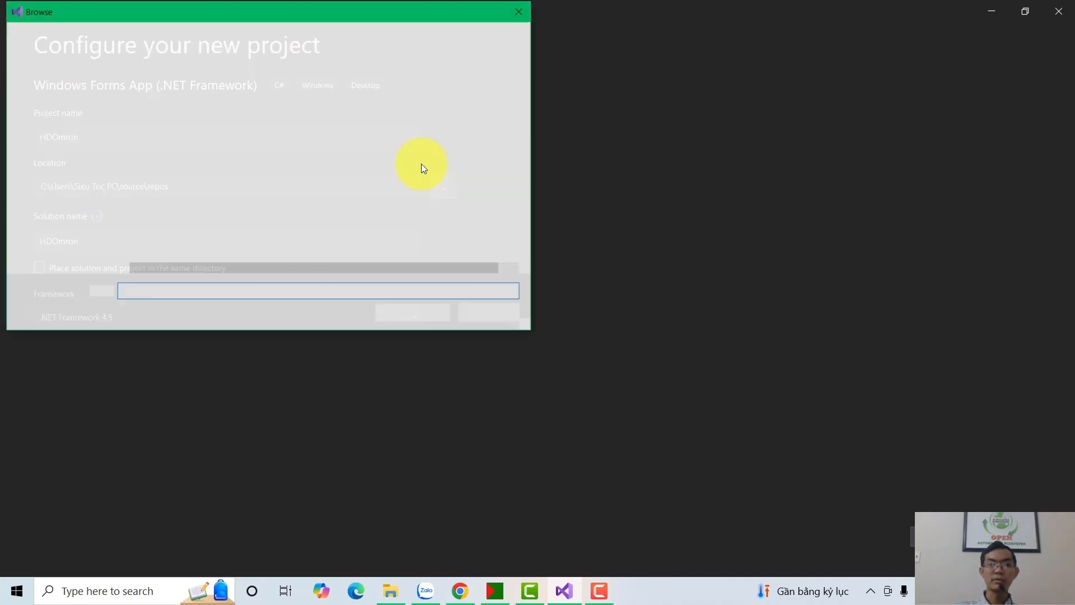
click(172, 98)
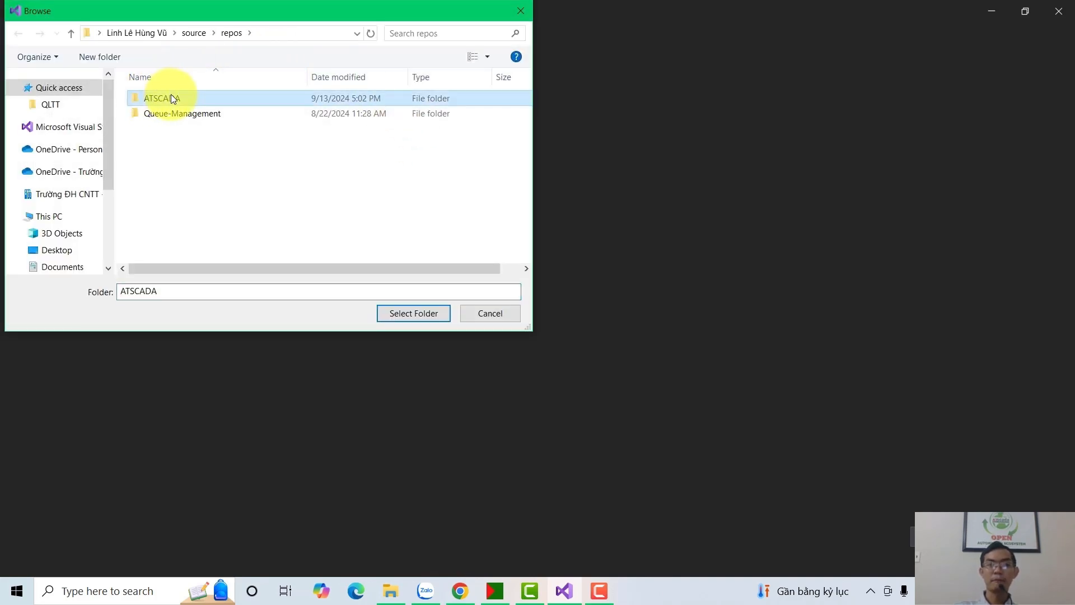
scroll(75, 190, down, 3)
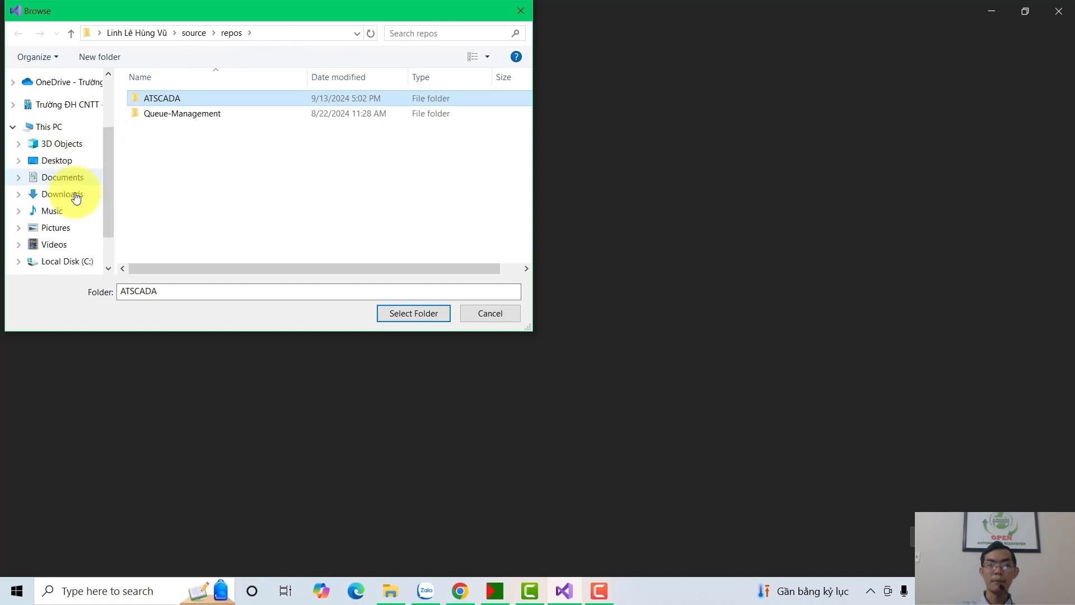
click(68, 233)
click(167, 102)
double_click(167, 101)
double_click(159, 149)
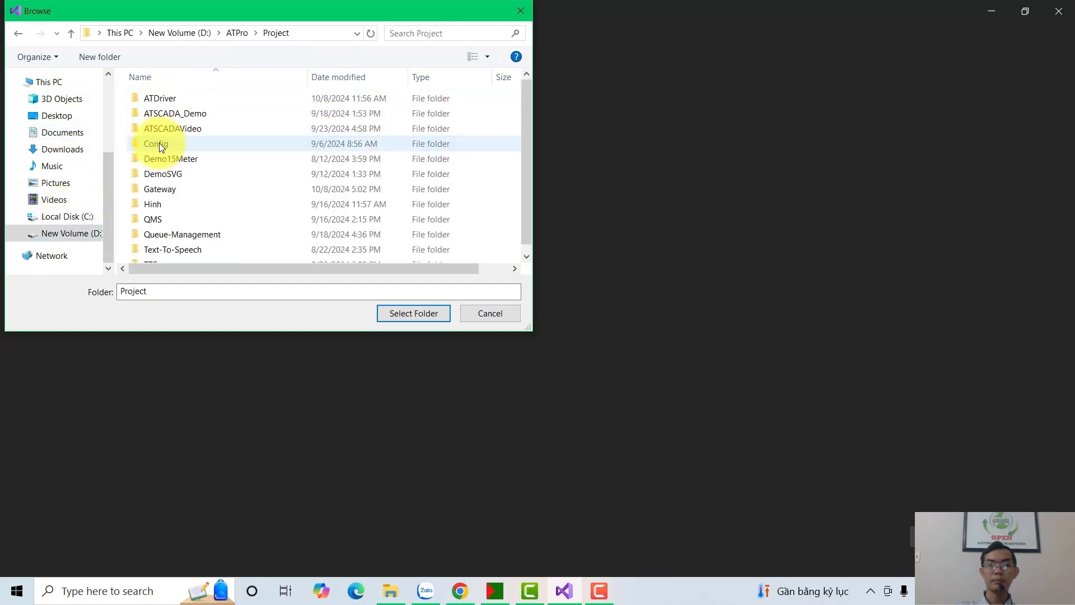
double_click(167, 99)
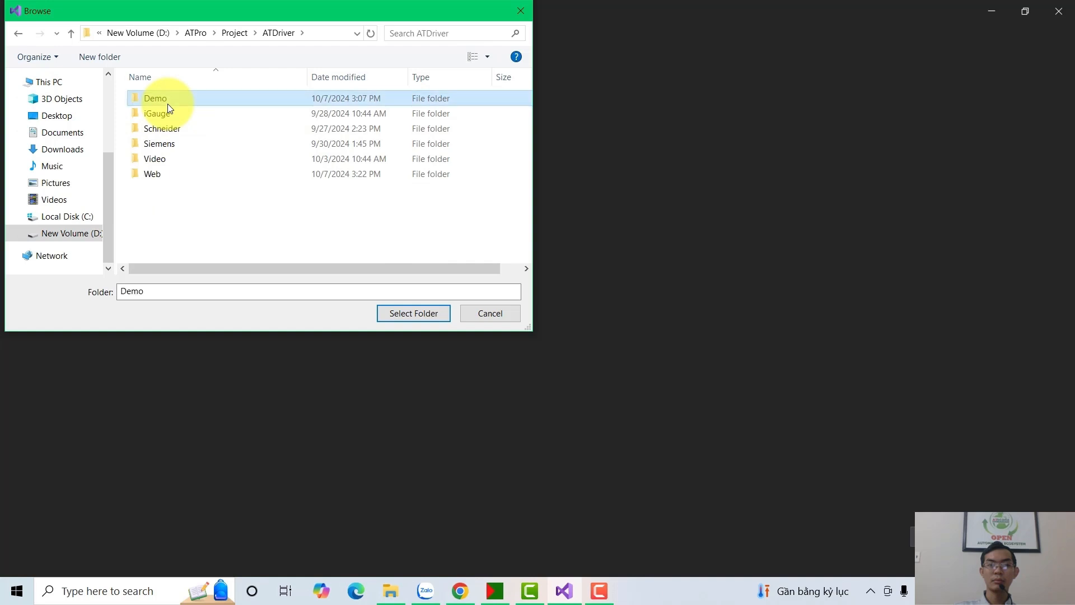
double_click(167, 100)
click(410, 310)
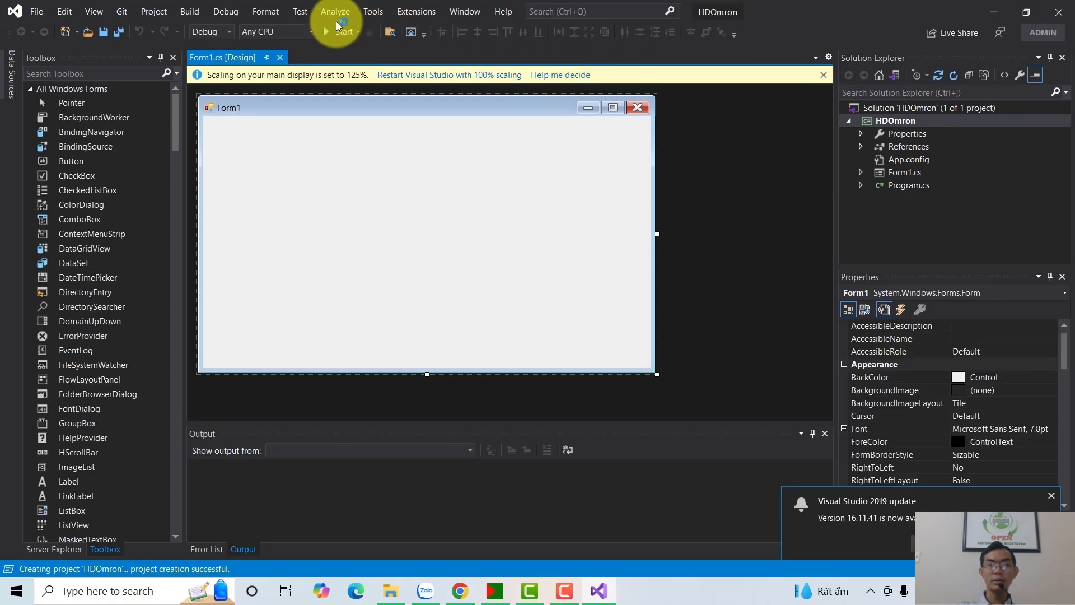
Step: Collapse the toolbox groups above ATSCADA_iTools and add an iDriver component to Form1
click(29, 89)
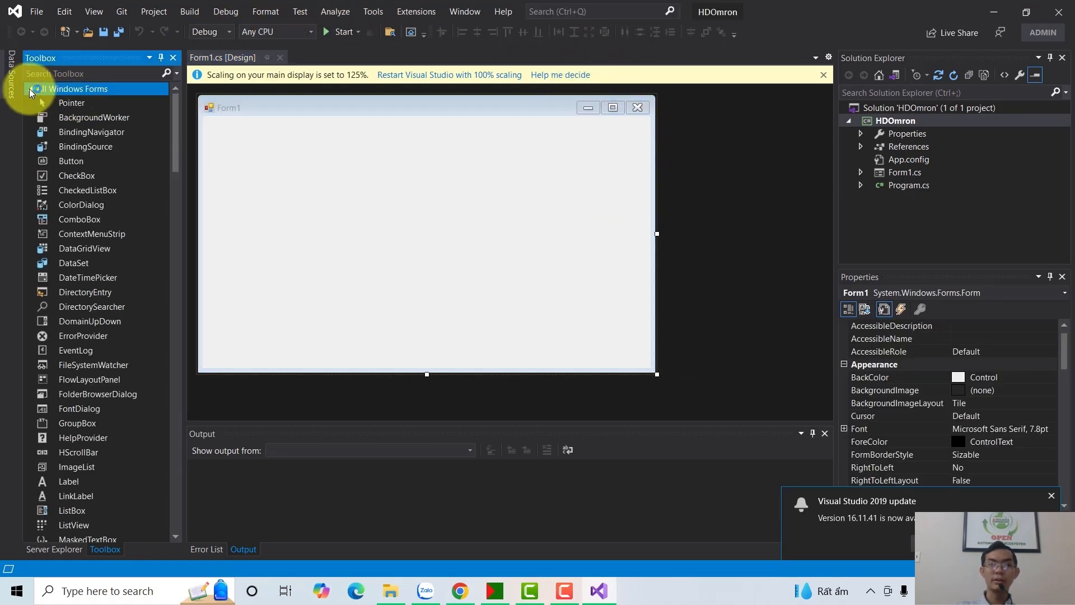
click(29, 101)
click(31, 115)
click(30, 128)
click(28, 142)
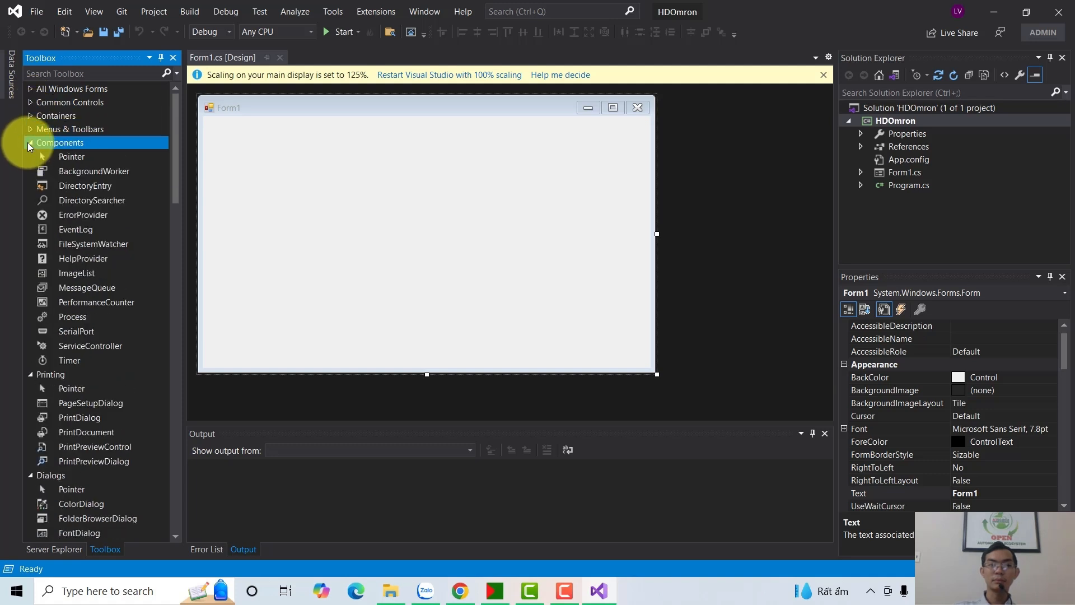
click(32, 156)
click(31, 170)
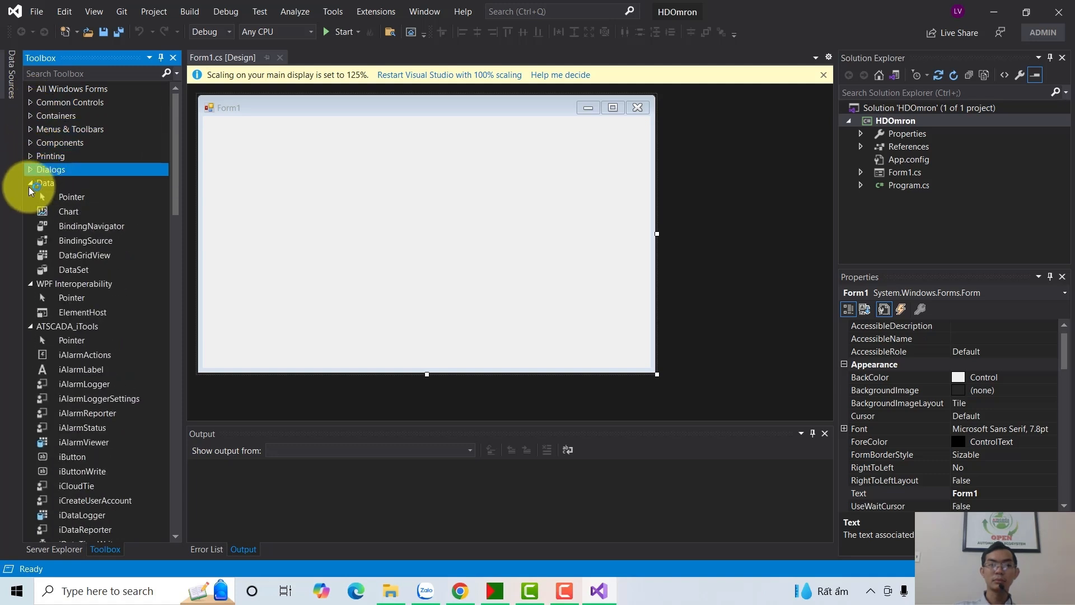
click(28, 184)
click(28, 196)
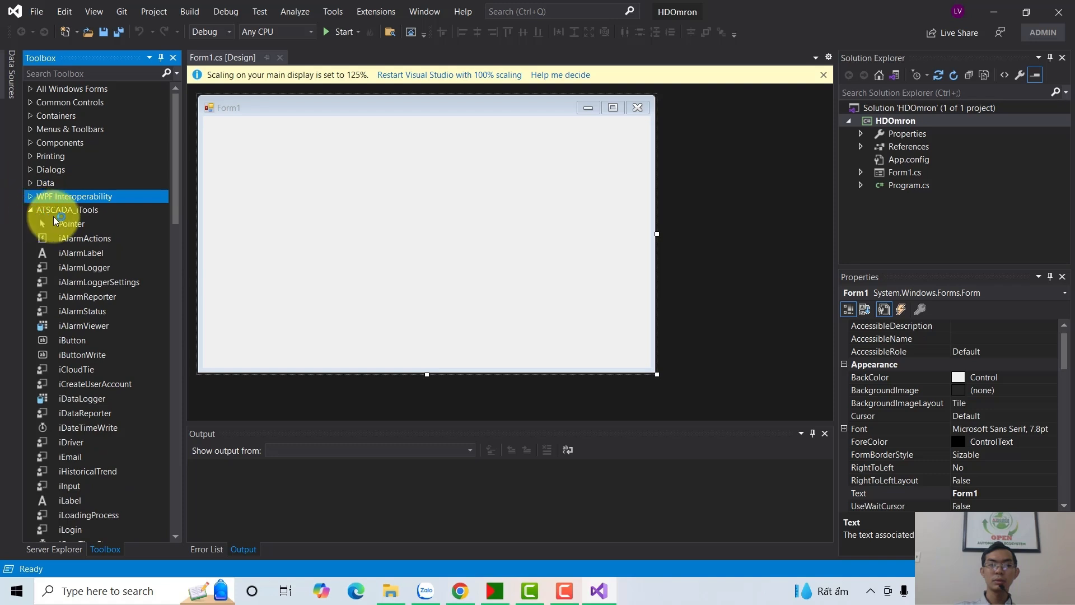
drag(63, 448, 339, 213)
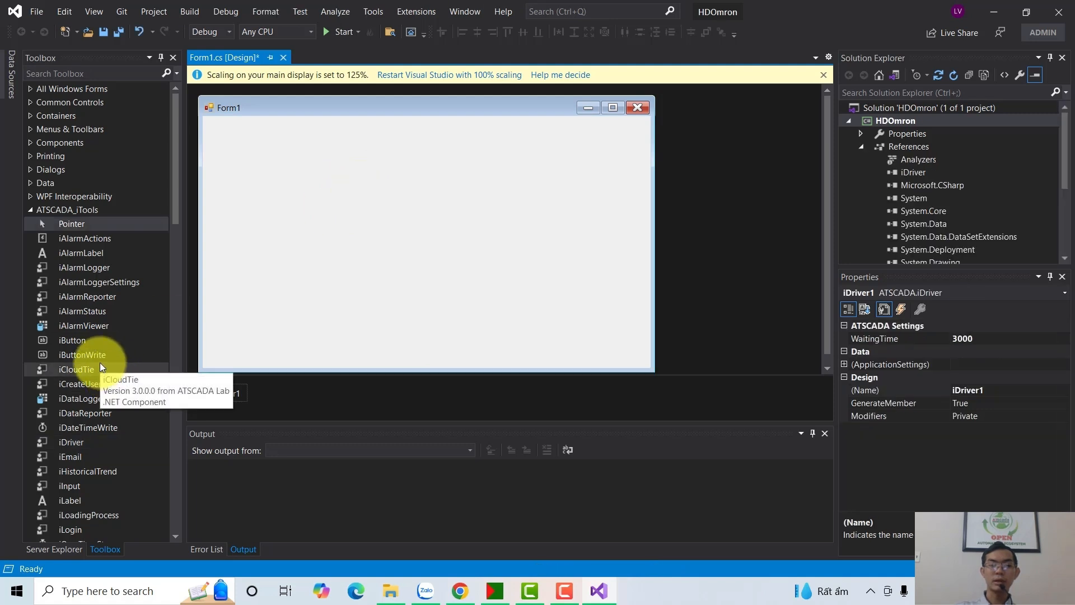
Step: Place an iLabel at about 93, 79 on Form1 and set its font size to 22
click(75, 342)
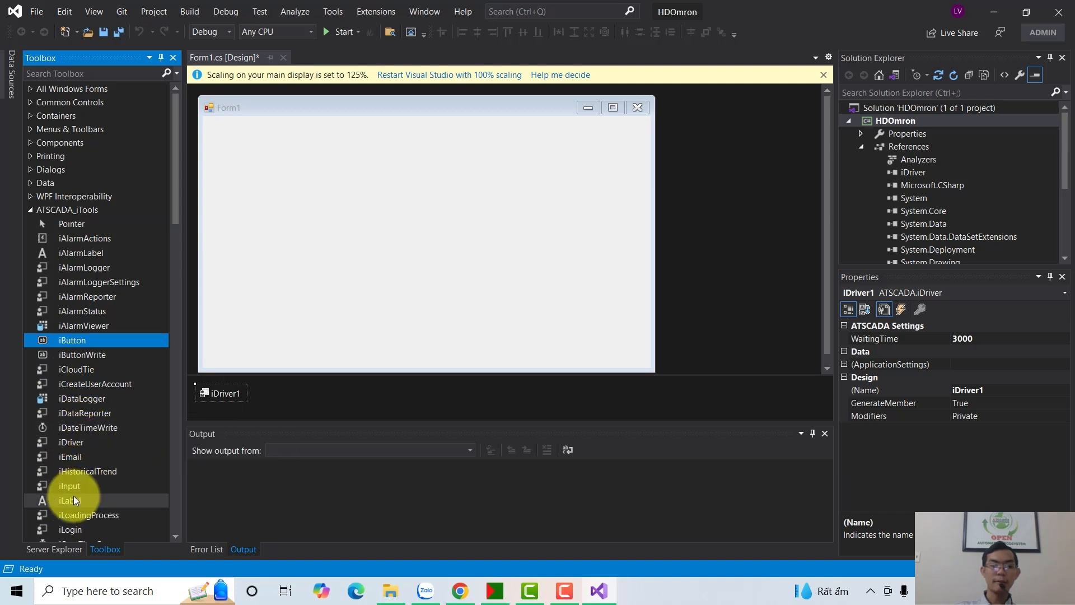
drag(68, 504, 278, 149)
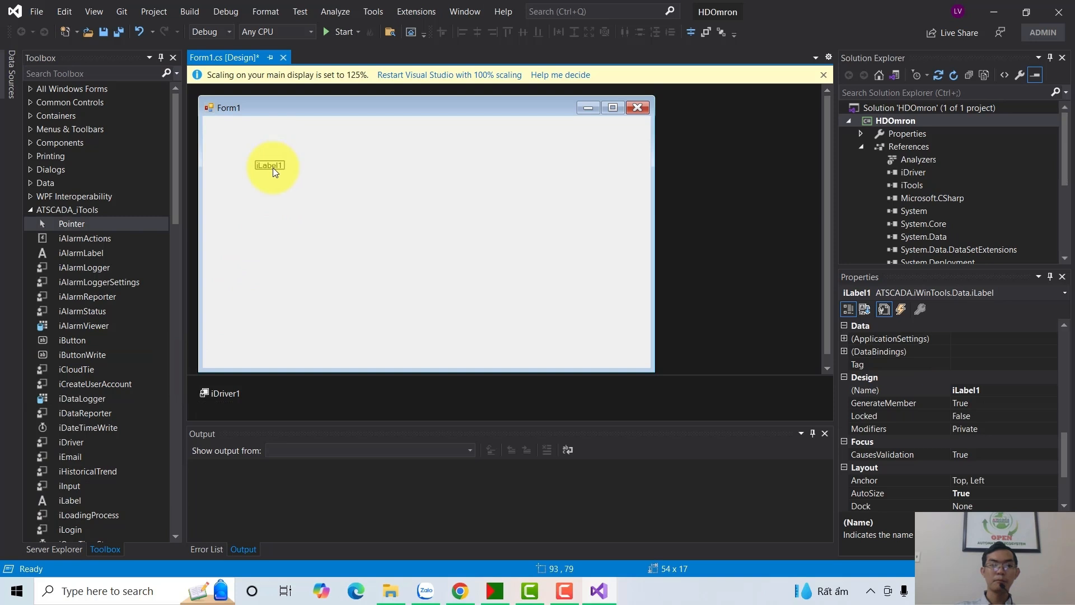
scroll(1052, 414, down, 3)
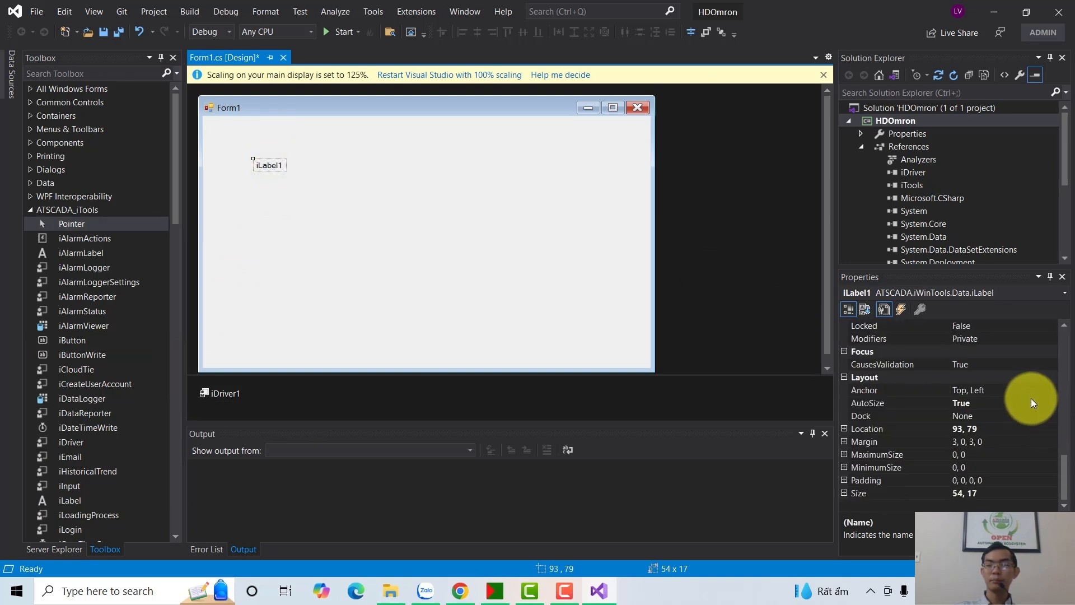
scroll(966, 391, up, 2)
scroll(1016, 405, up, 10)
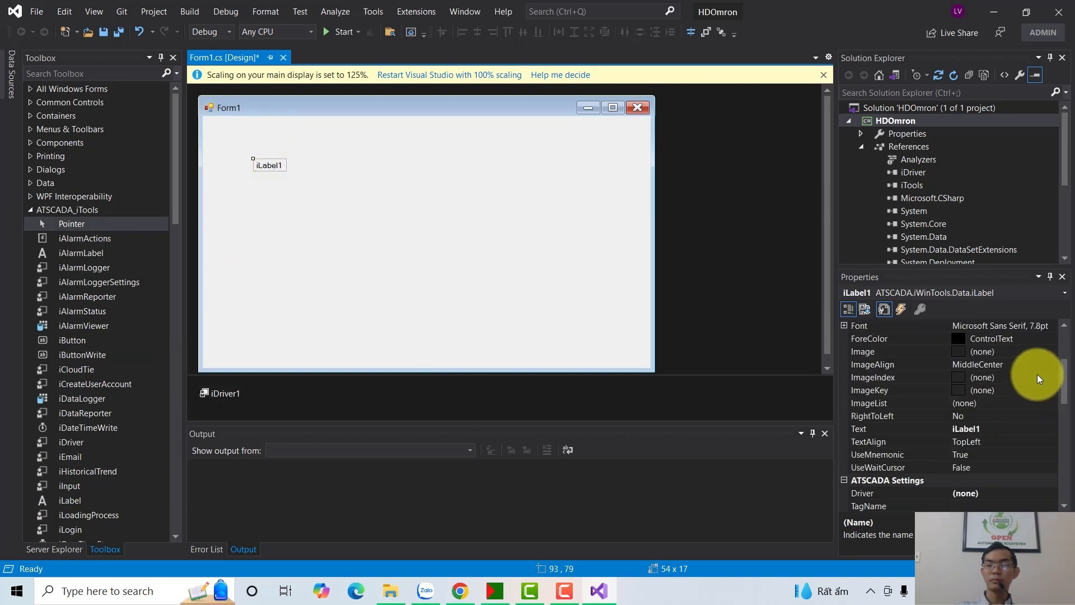
click(1046, 402)
click(1054, 404)
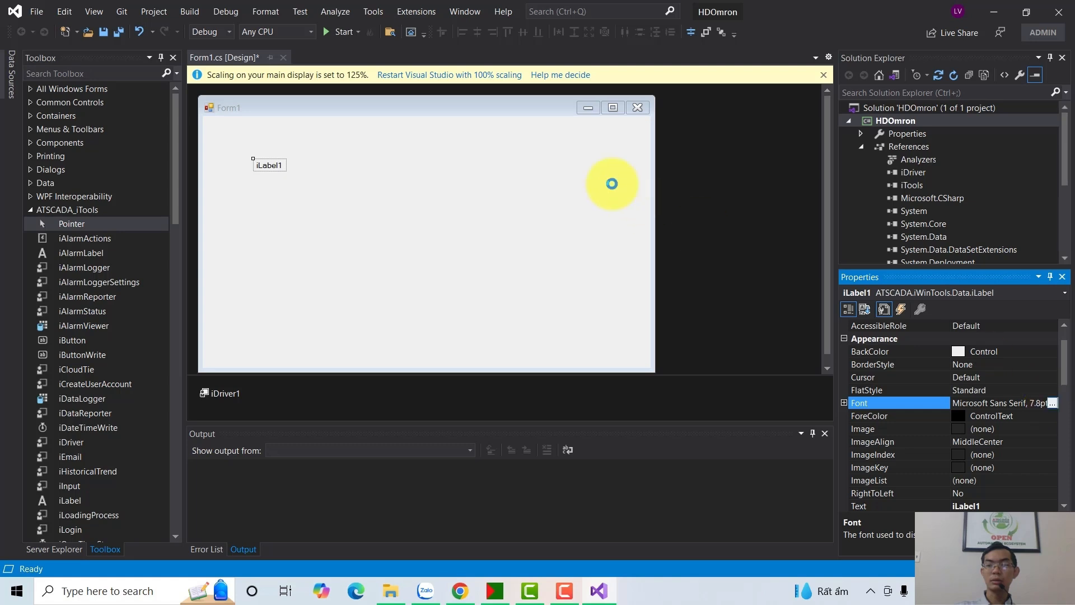
scroll(606, 205, down, 2)
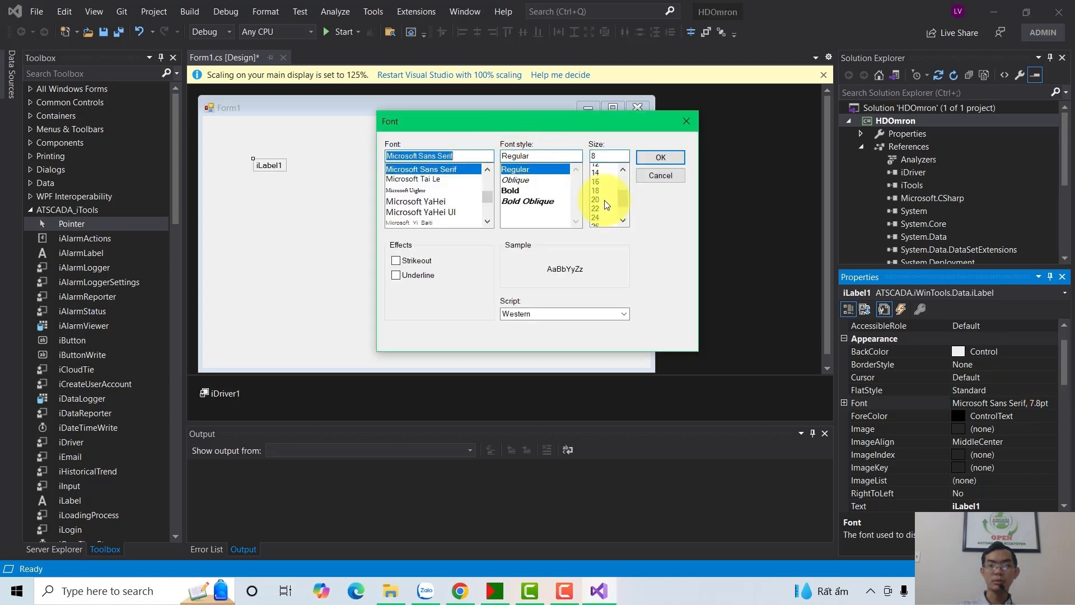
click(598, 194)
click(660, 158)
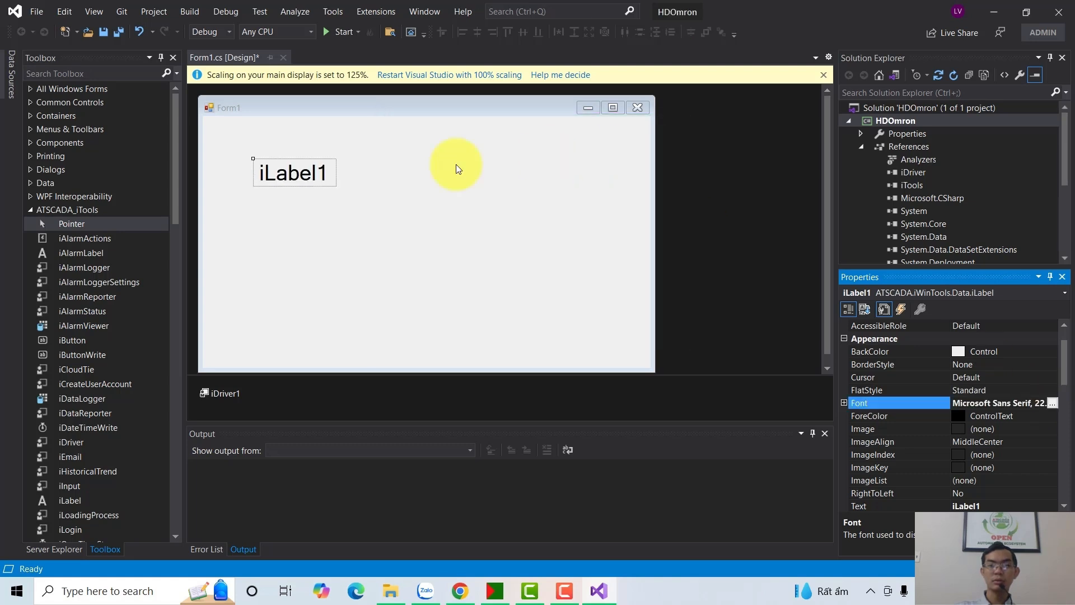
click(331, 217)
click(292, 172)
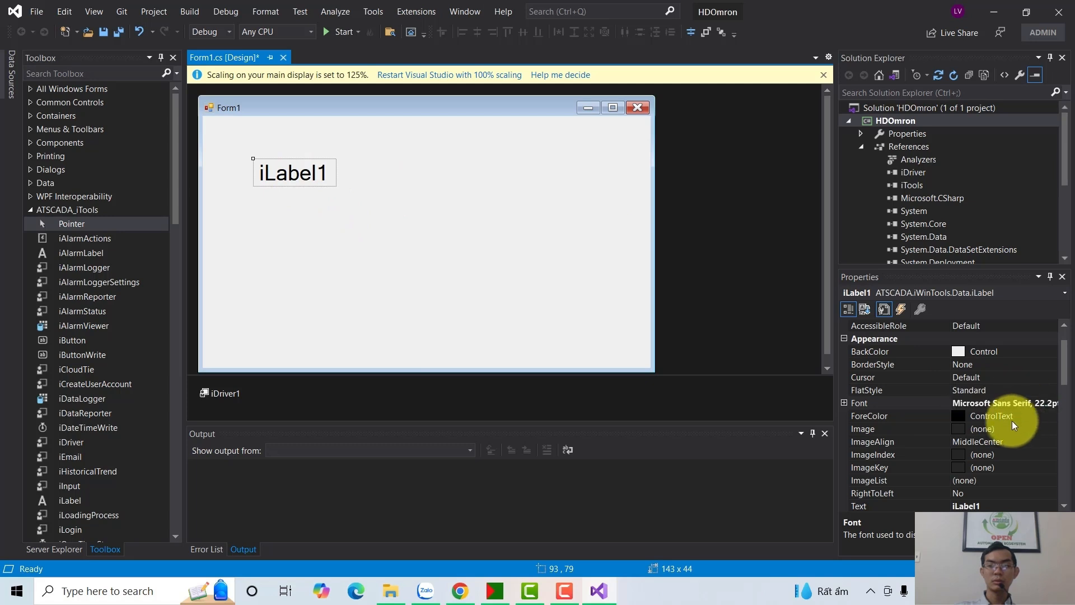
Step: Link iLabel1 to the iDriver1 driver and assign it the tag OmronCP1E.D1
scroll(1003, 443, down, 7)
scroll(1000, 422, up, 3)
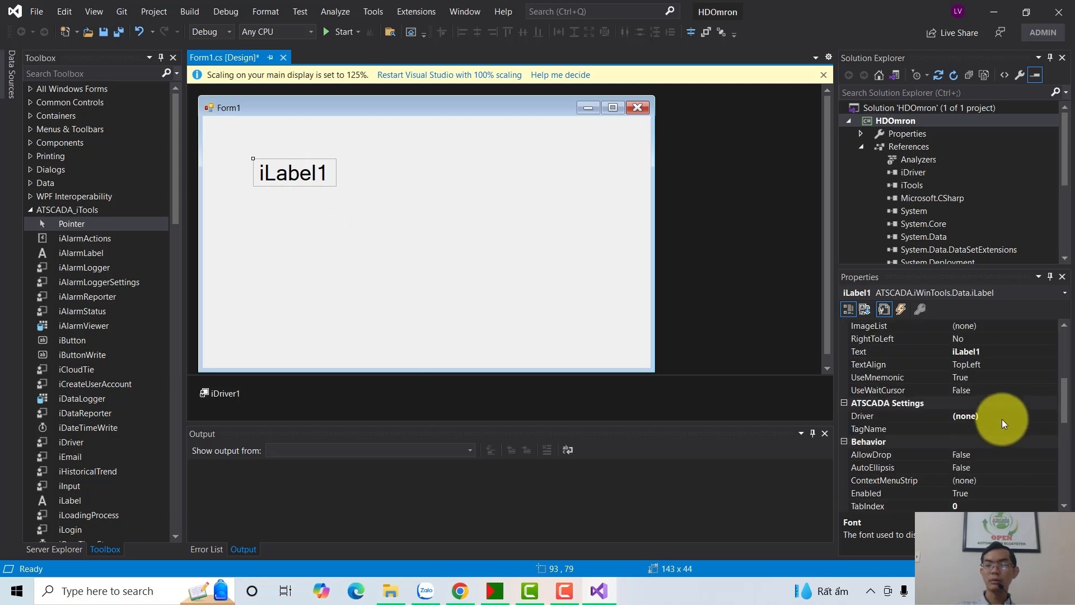
double_click(1002, 418)
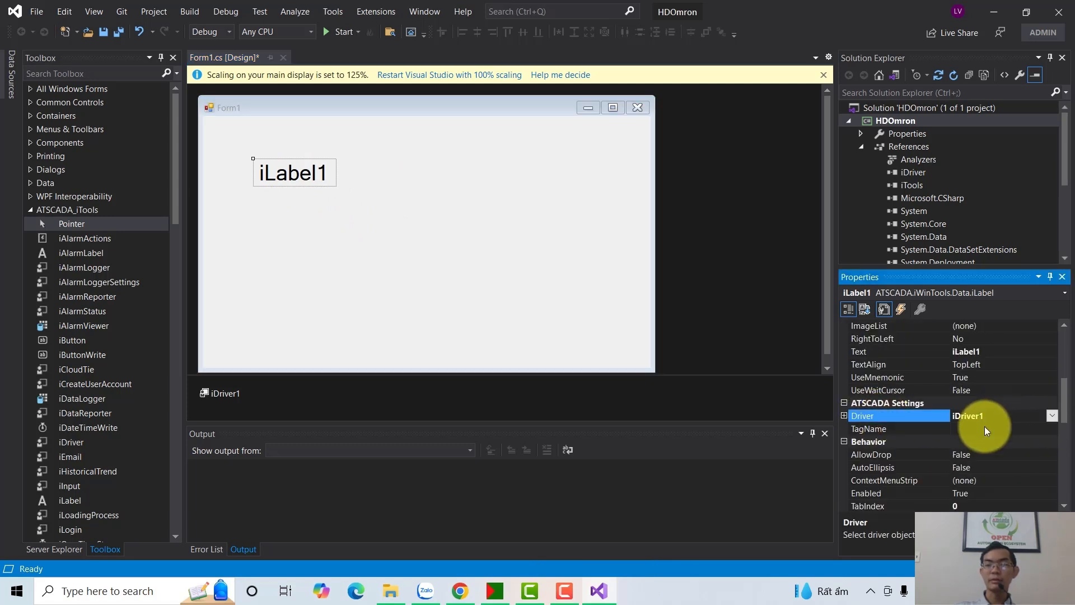
click(981, 428)
click(1051, 429)
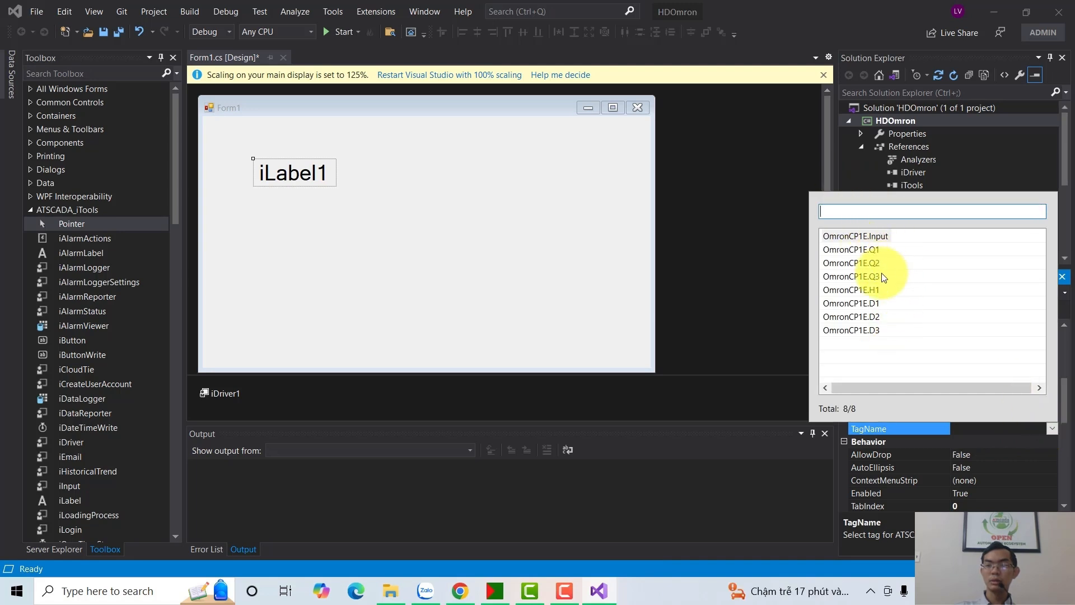
click(876, 304)
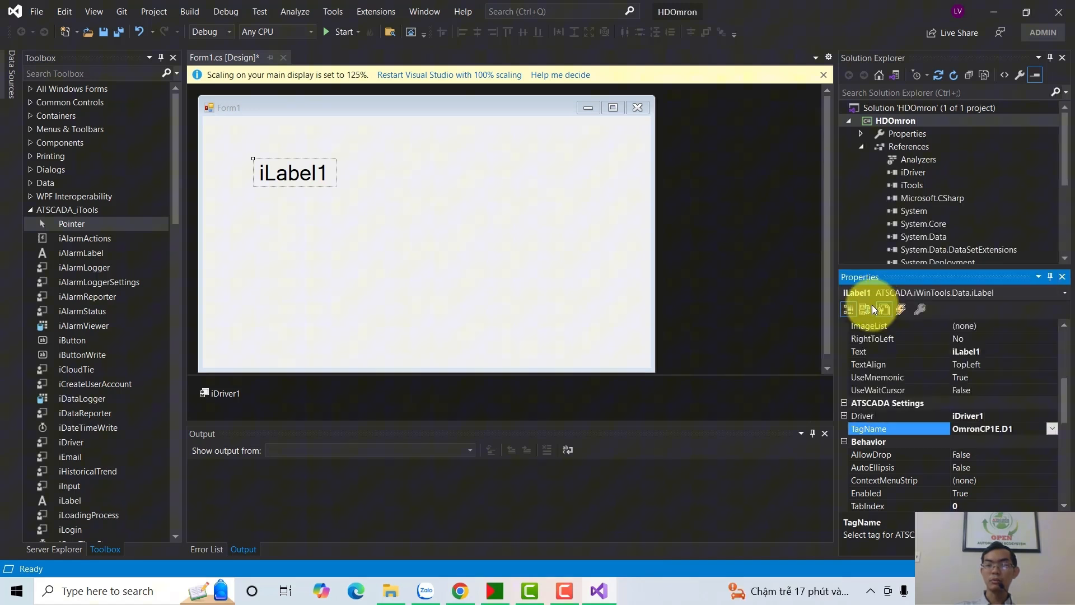
Step: Duplicate iLabel1 twice on Form1 and arrange the two copies beneath the original
click(291, 223)
click(303, 177)
key(ctrl+v)
key(ctrl+v)
drag(445, 249, 351, 276)
click(444, 245)
drag(424, 247, 278, 226)
drag(330, 275, 271, 273)
Step: Align the left edges of the three iLabels and spread them out vertically in one column
drag(397, 304, 228, 153)
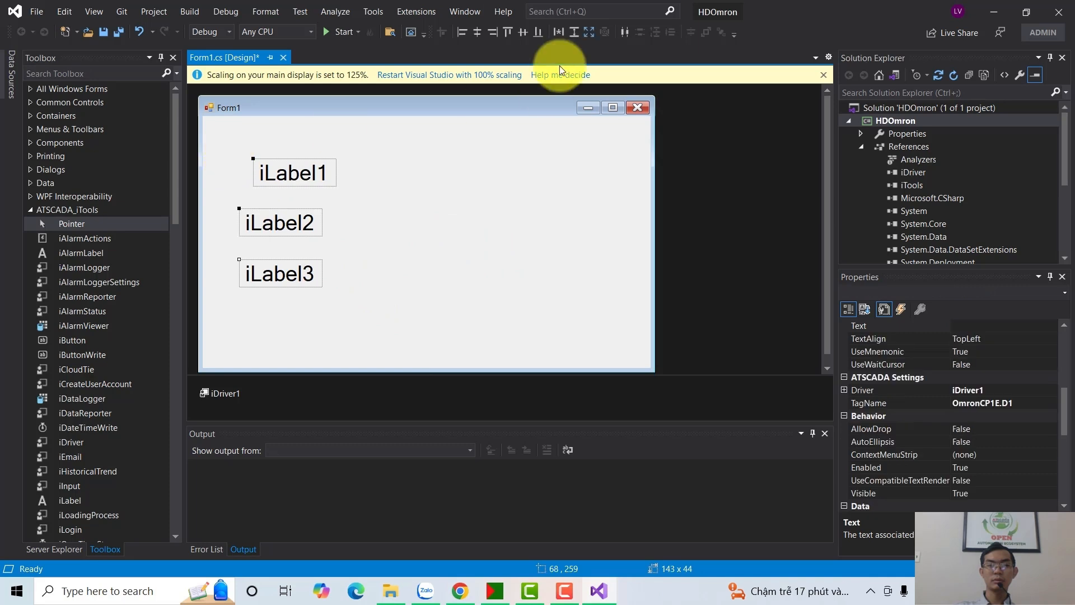
click(462, 32)
click(358, 217)
drag(377, 325, 222, 137)
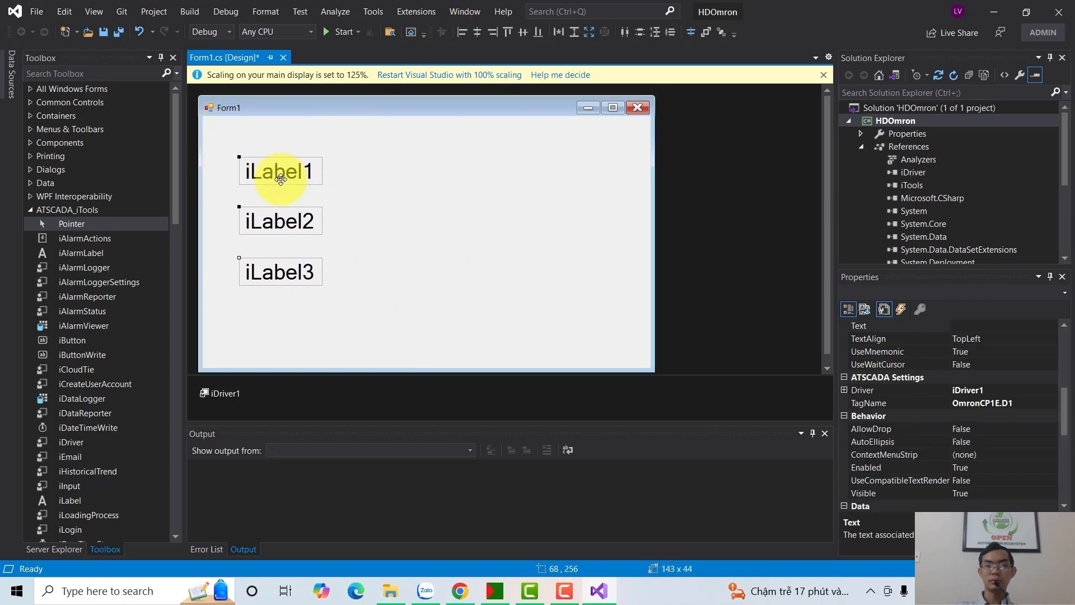
click(379, 317)
drag(378, 314, 309, 232)
click(303, 257)
drag(307, 279, 314, 281)
click(348, 268)
drag(302, 228, 316, 239)
click(373, 270)
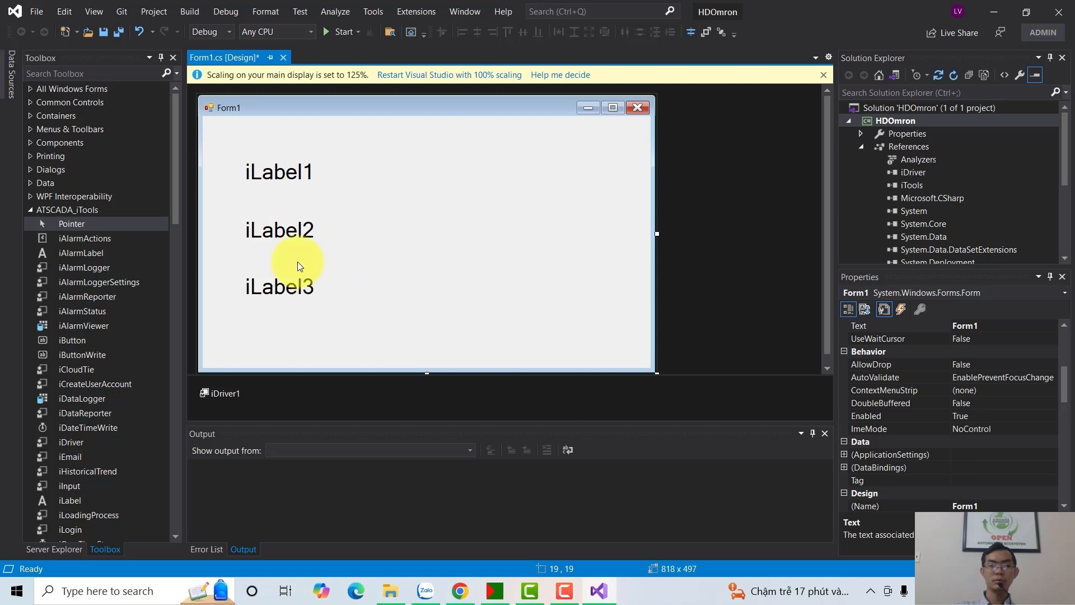
Step: Change the tag of iLabel2 to OmronCP1E.D2
click(288, 231)
click(1010, 403)
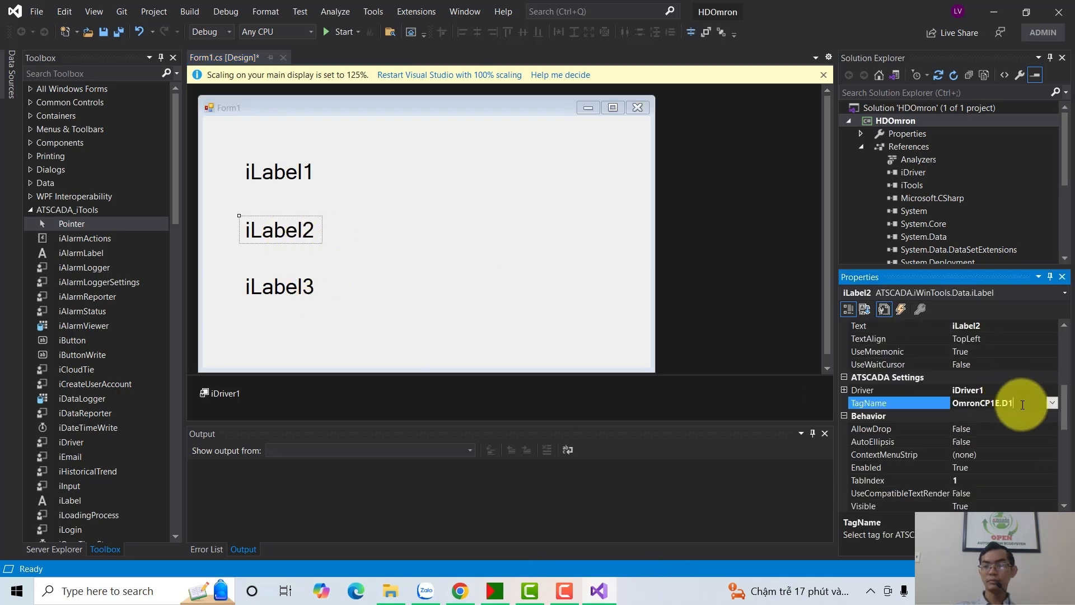
click(1052, 403)
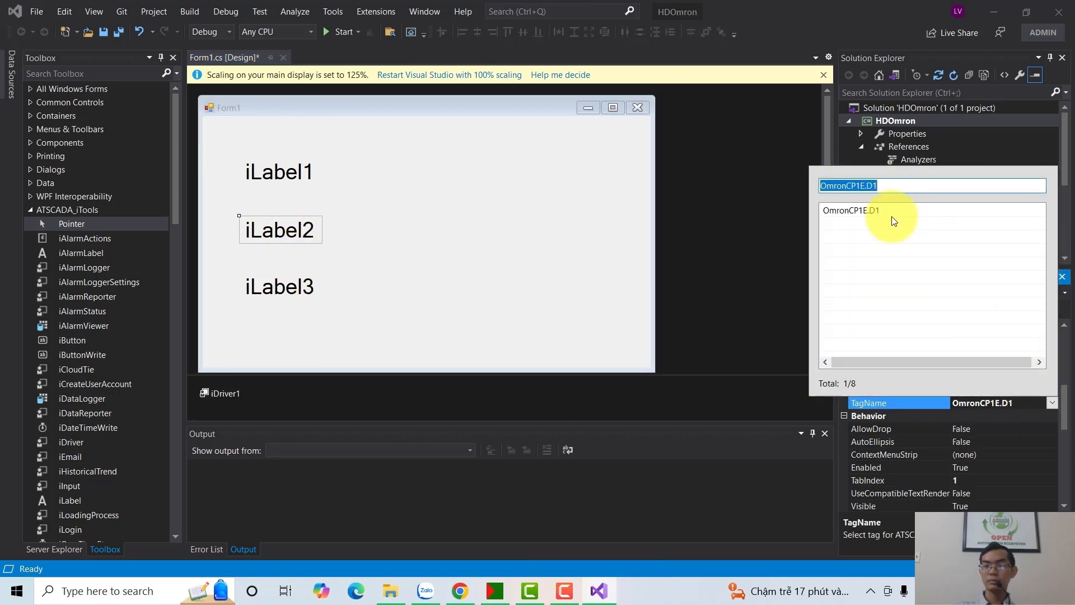
key(BackSpace)
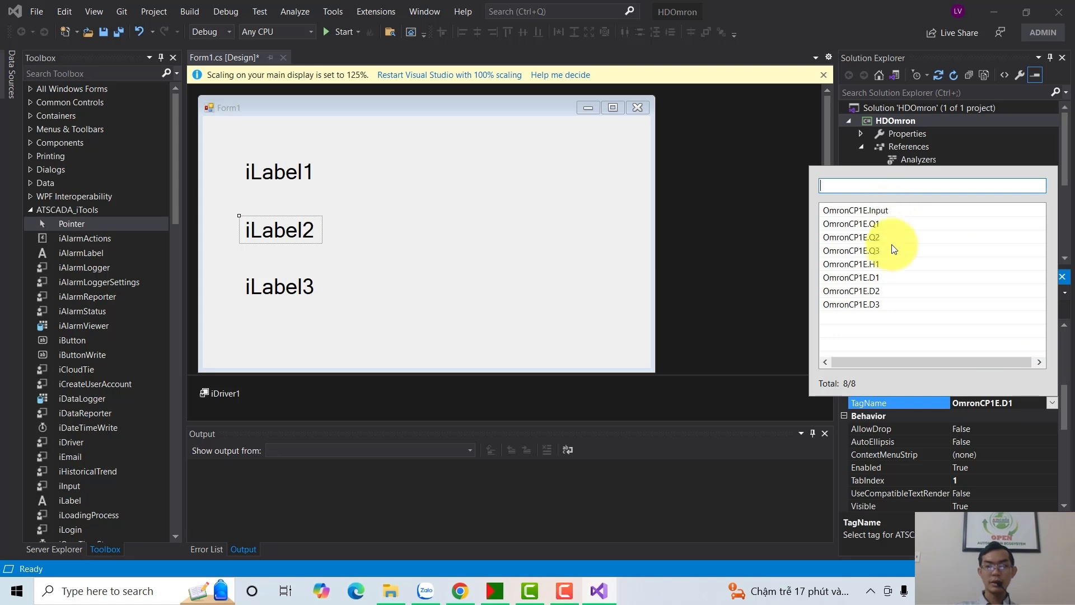
click(870, 290)
click(427, 304)
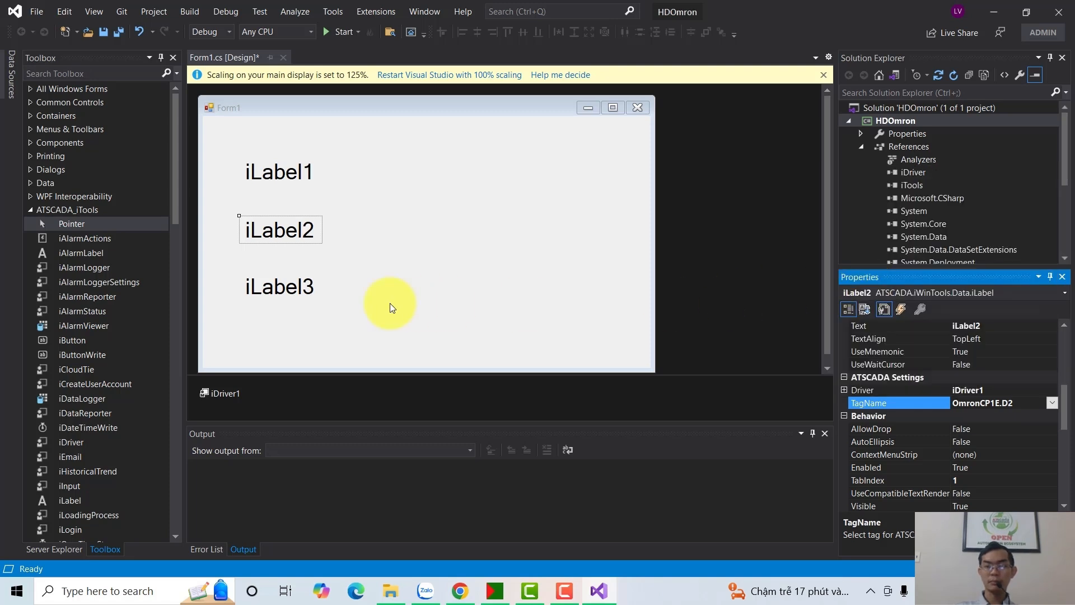
Step: Change the tag of iLabel3 to OmronCP1E.D3
click(260, 290)
click(1034, 404)
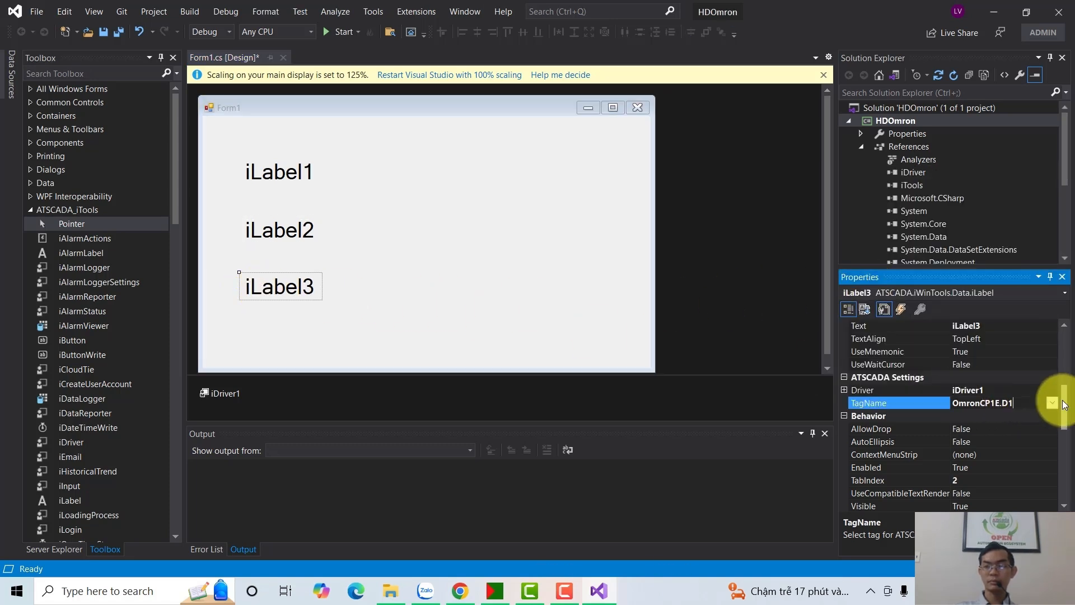
click(1052, 403)
key(BackSpace)
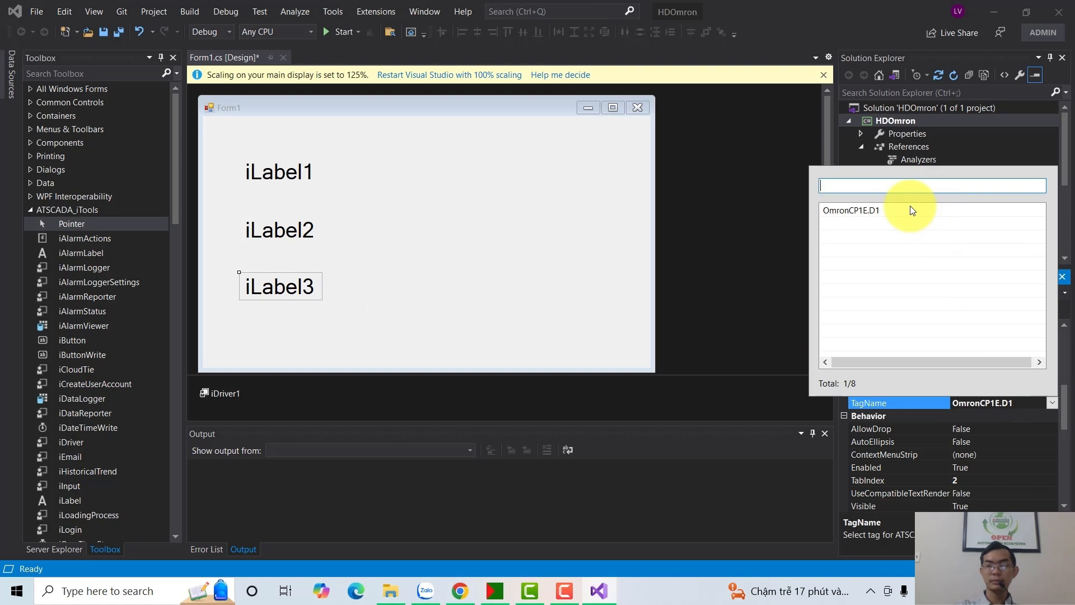
click(865, 300)
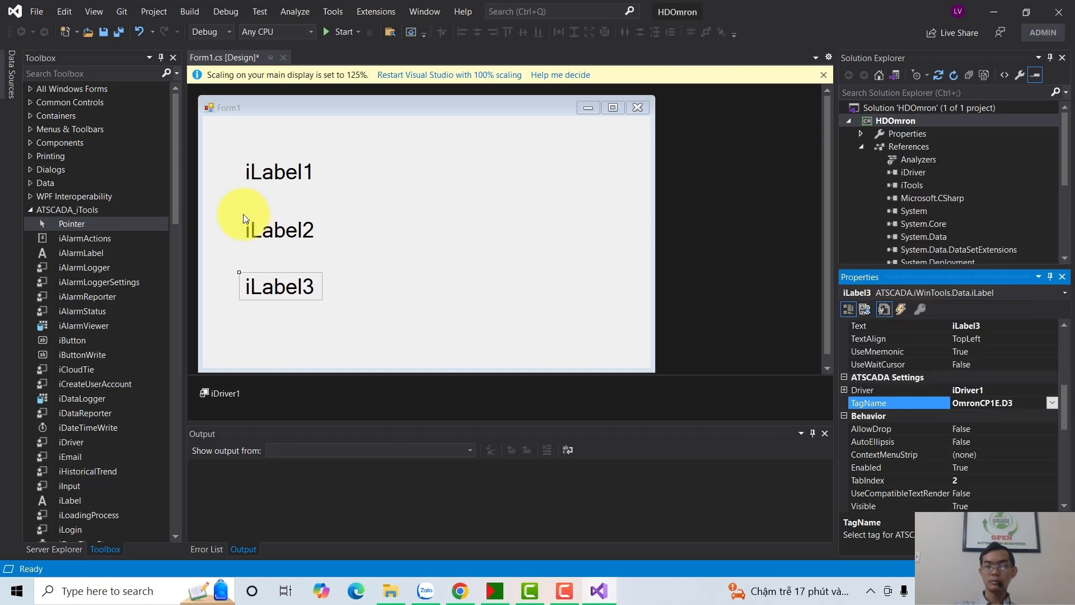
click(484, 237)
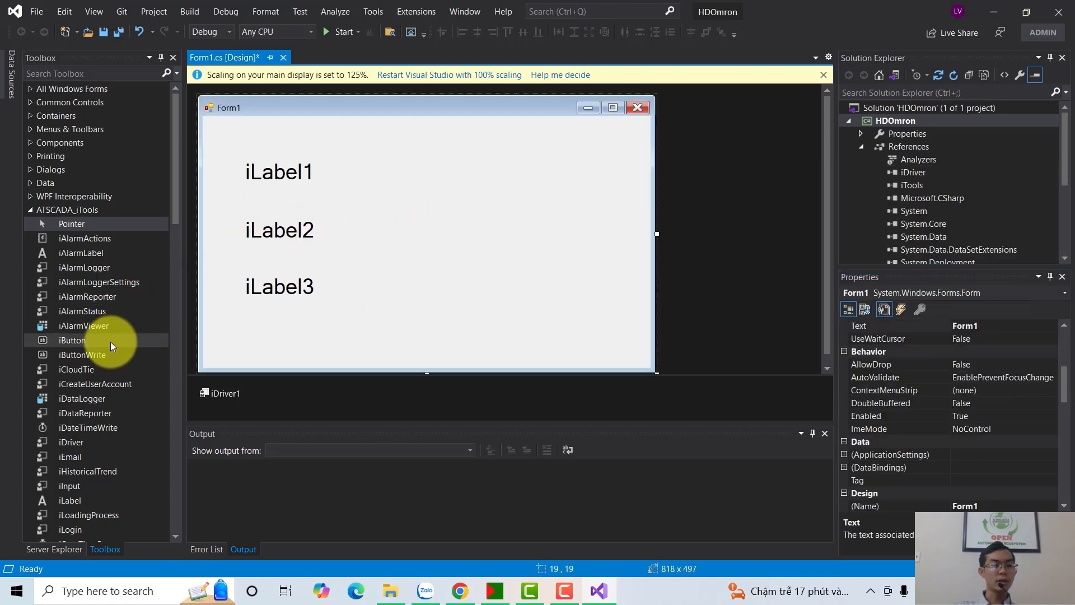
Step: Add an iImage indicator from the ATSCADA_iGraphicTools group to Form1 at about 312, 150, beside the labels
scroll(84, 369, down, 2)
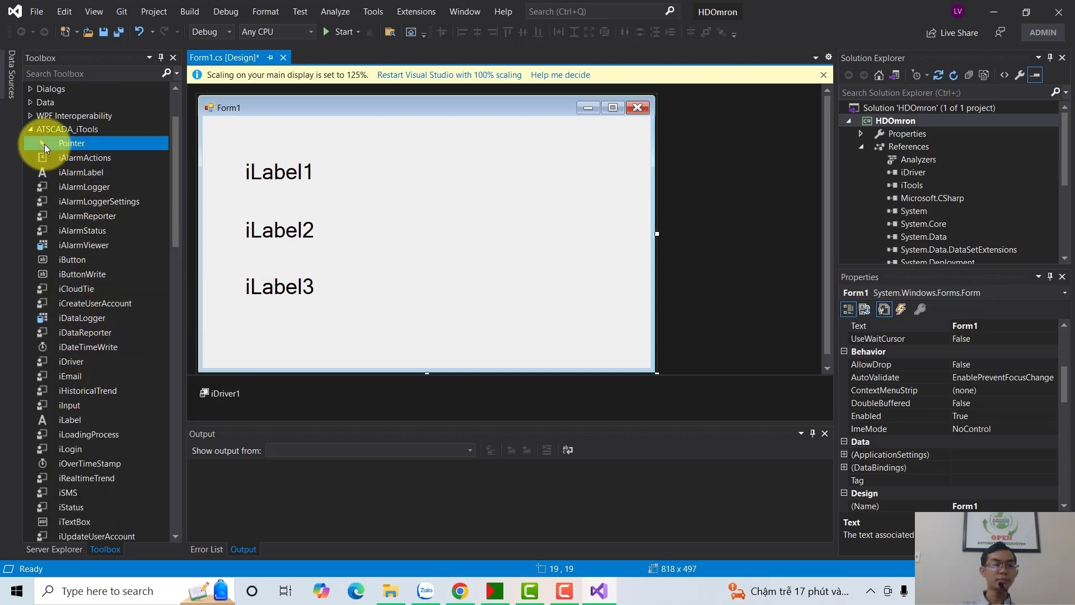
click(31, 130)
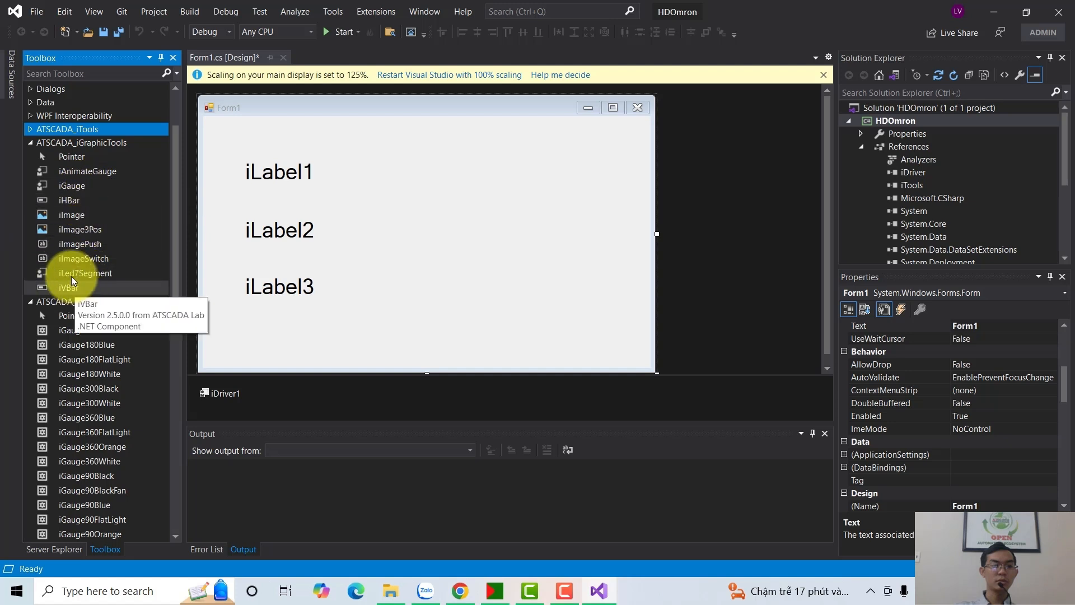
click(58, 216)
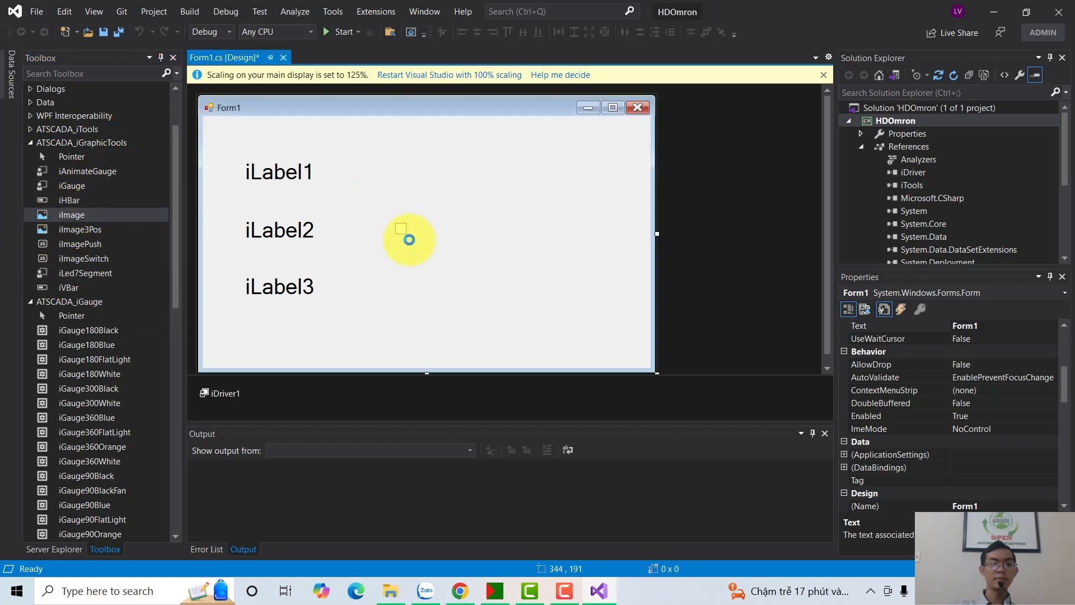
drag(419, 246, 401, 223)
click(466, 259)
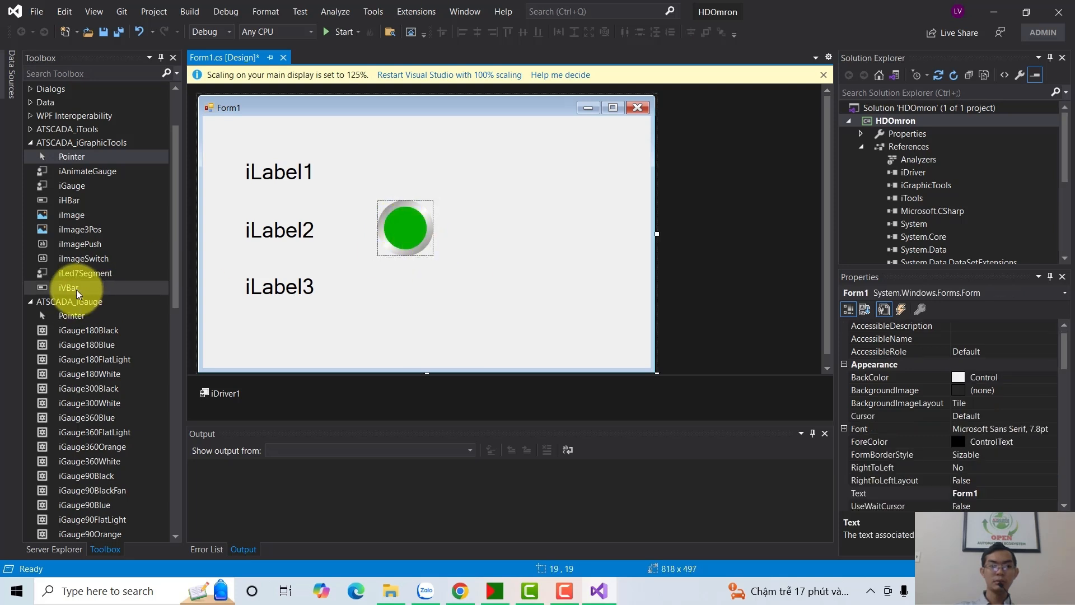
Step: Add an iButton from the ATSCADA_iTools group to the upper right area of Form1
scroll(73, 280, up, 1)
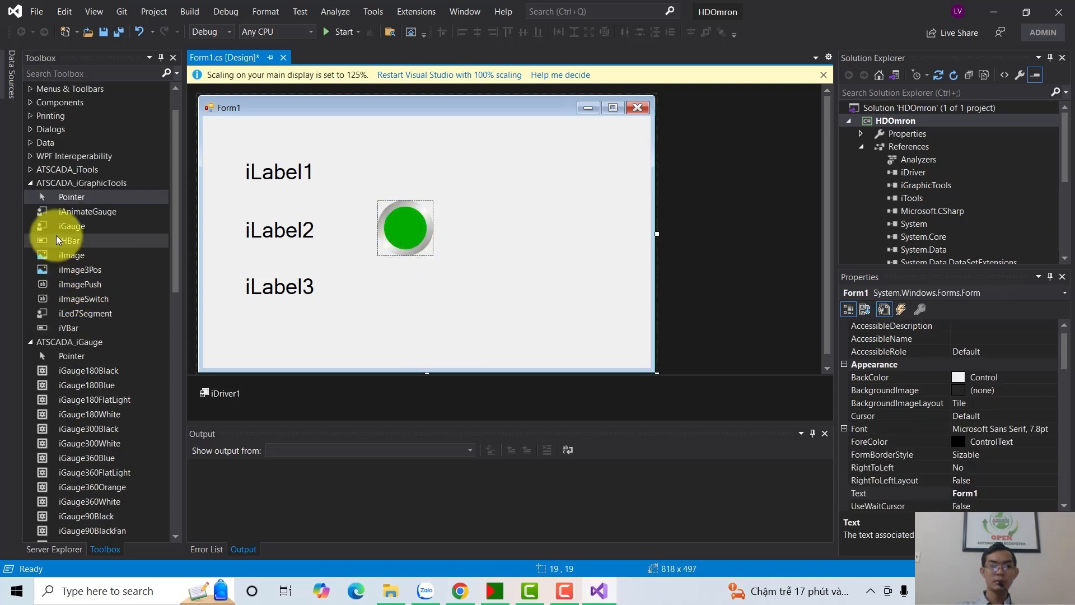
click(35, 172)
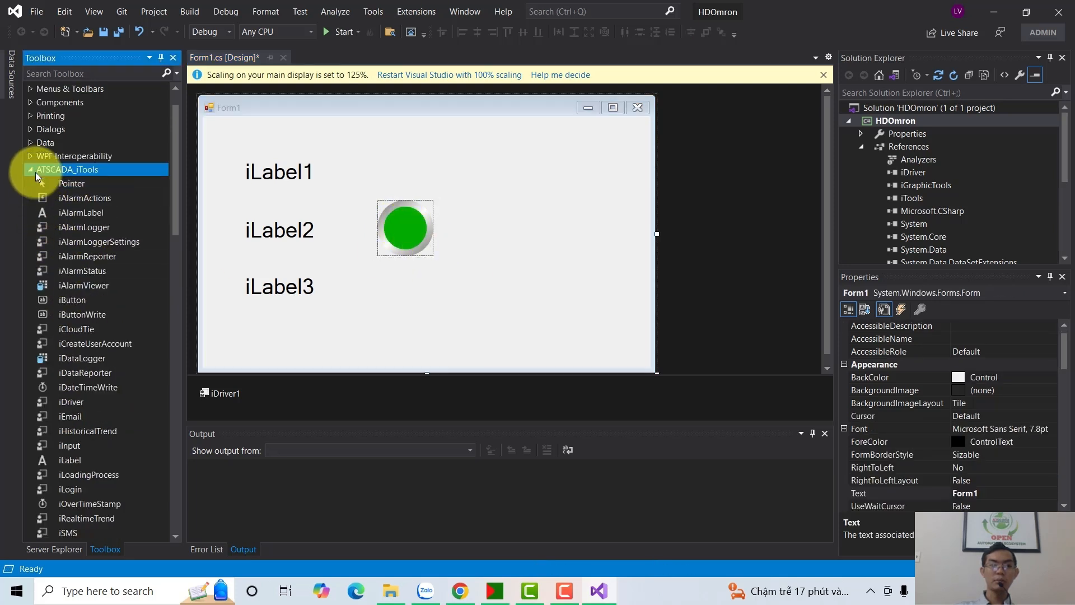
click(69, 301)
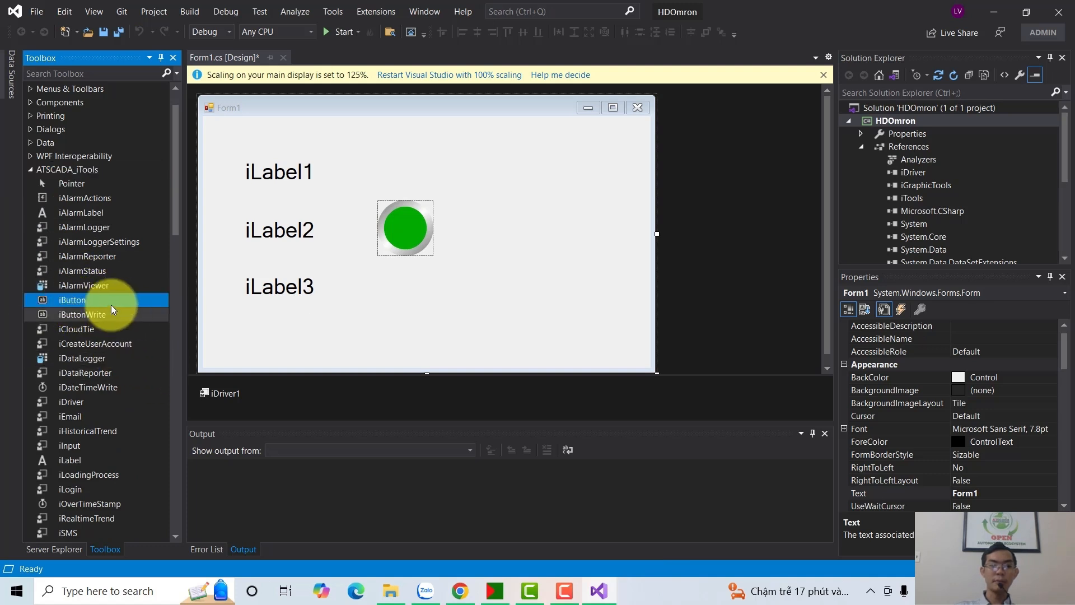
drag(66, 299, 497, 167)
Step: Move the iImage to about 292, 156 and enlarge iButton1 to about 75 x 29
click(410, 231)
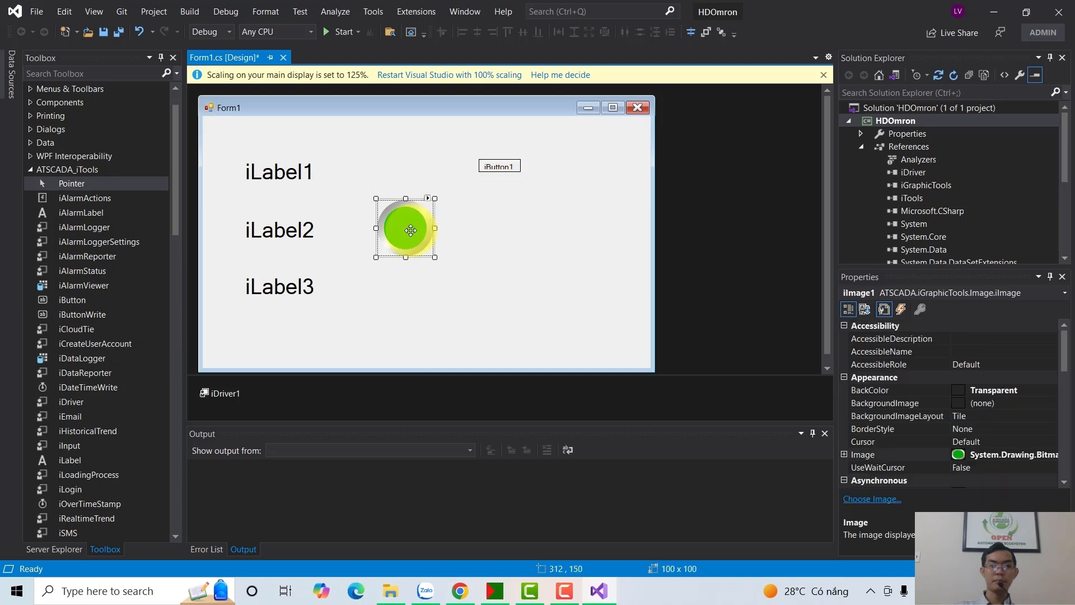
drag(411, 230, 398, 237)
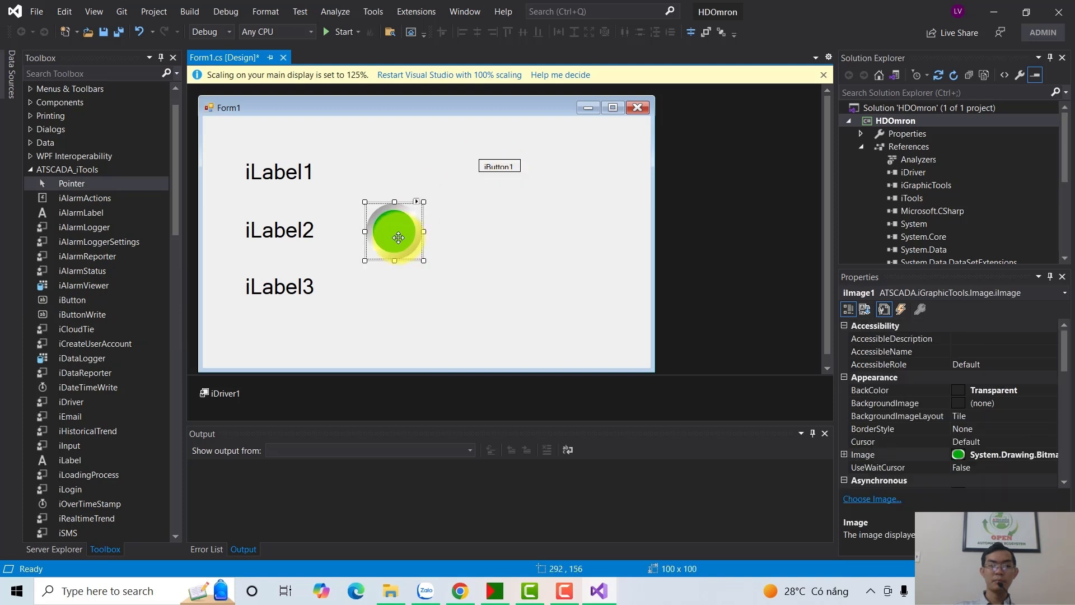
click(500, 167)
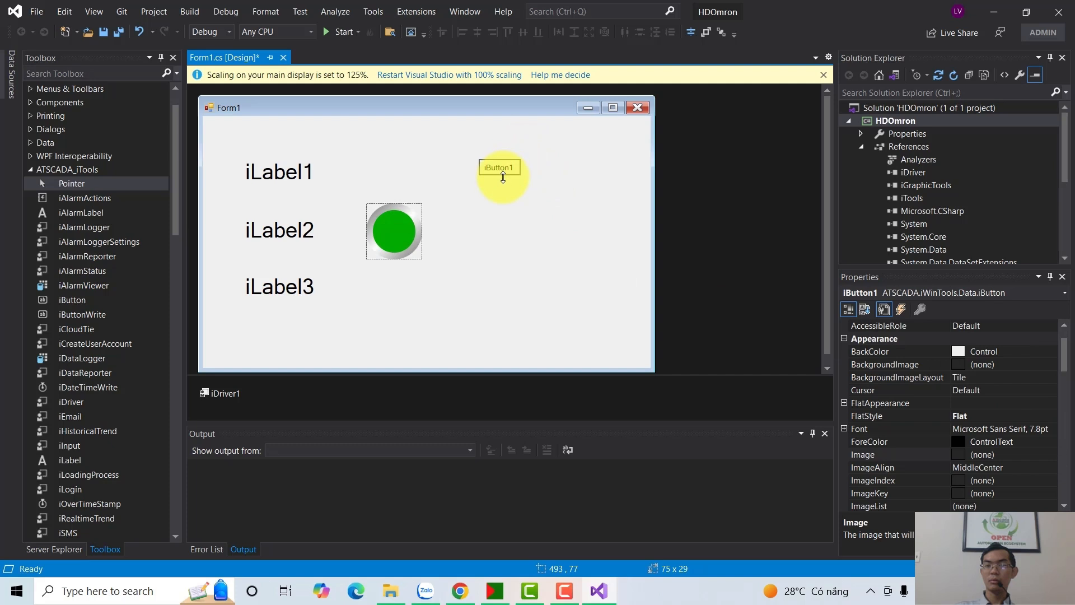
click(536, 180)
Step: Link iButton1 to the iDriver1 driver and assign it the tag OmronCP1E.Q2
click(512, 171)
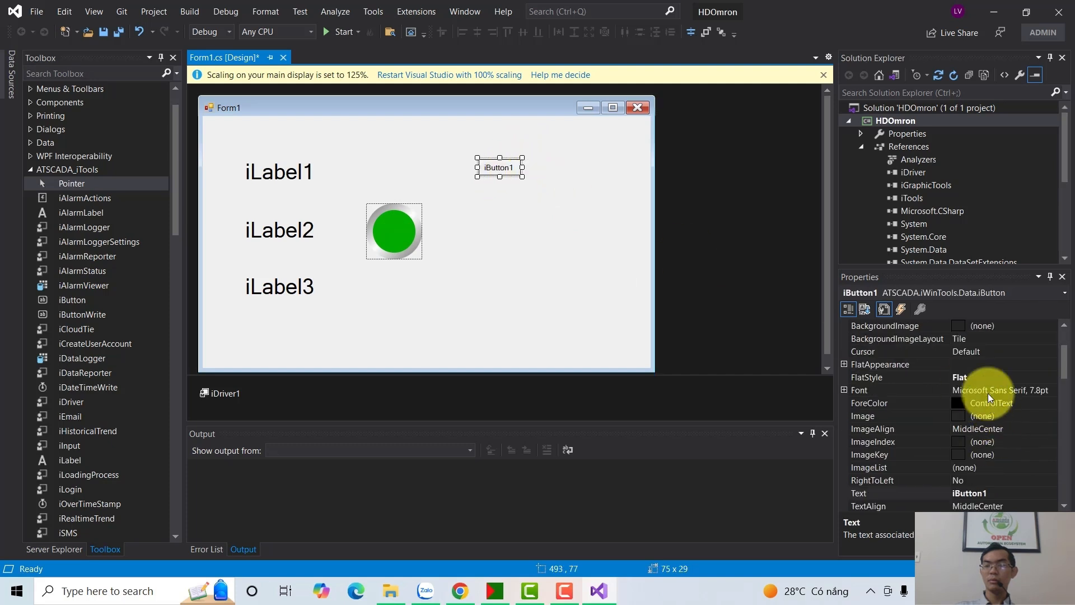
scroll(990, 403, down, 5)
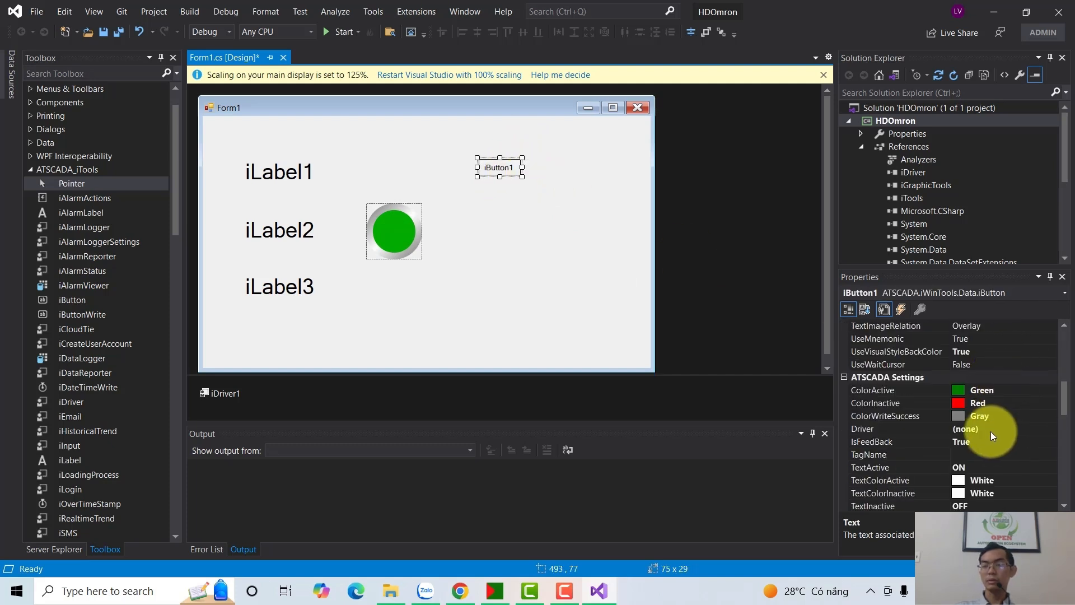
double_click(993, 432)
click(1025, 454)
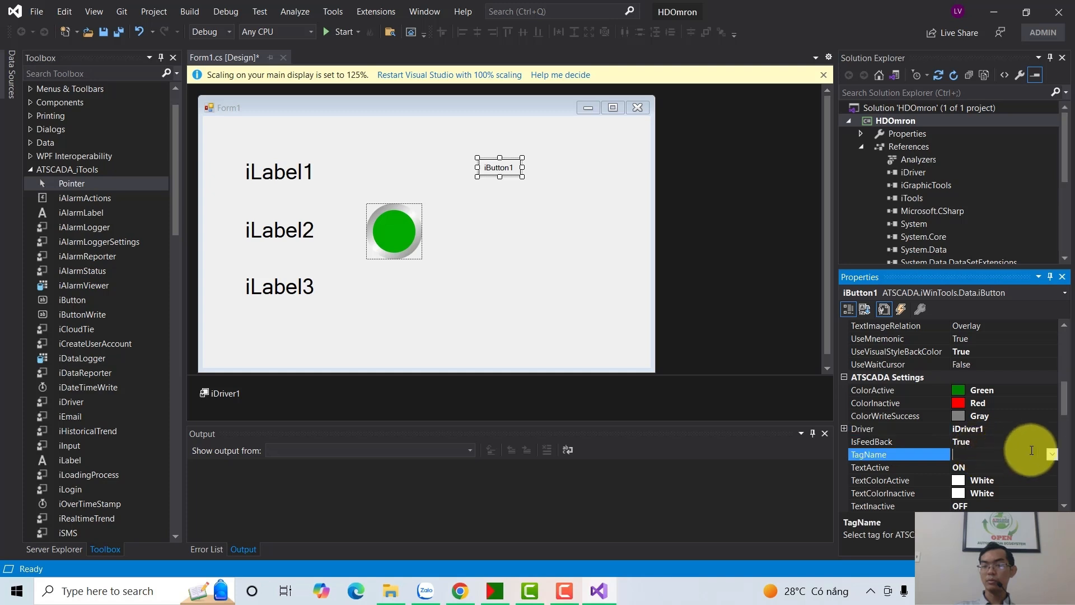
click(1053, 455)
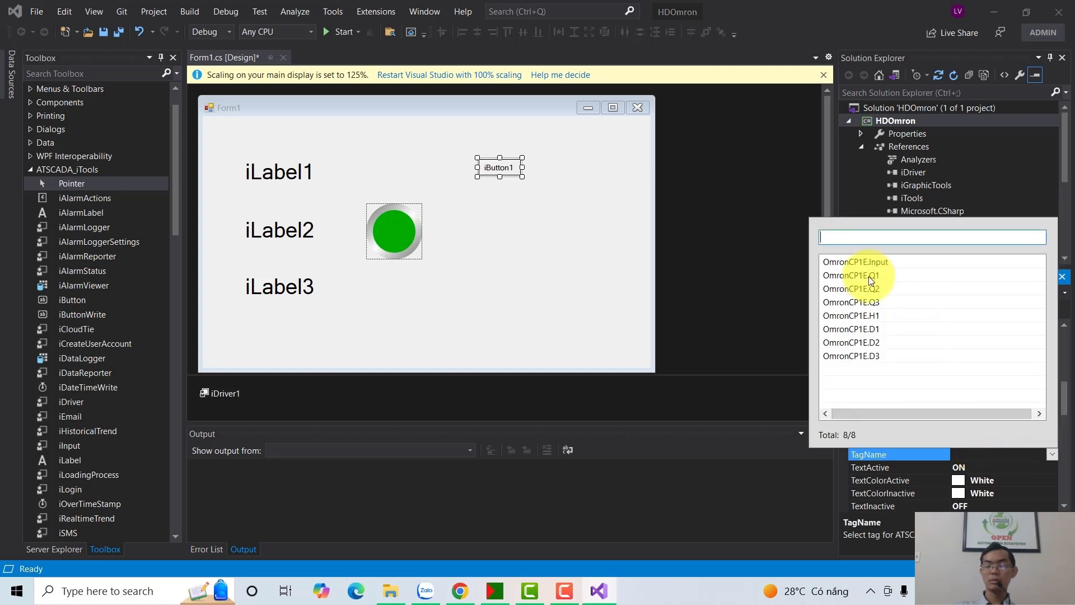
click(875, 289)
click(512, 199)
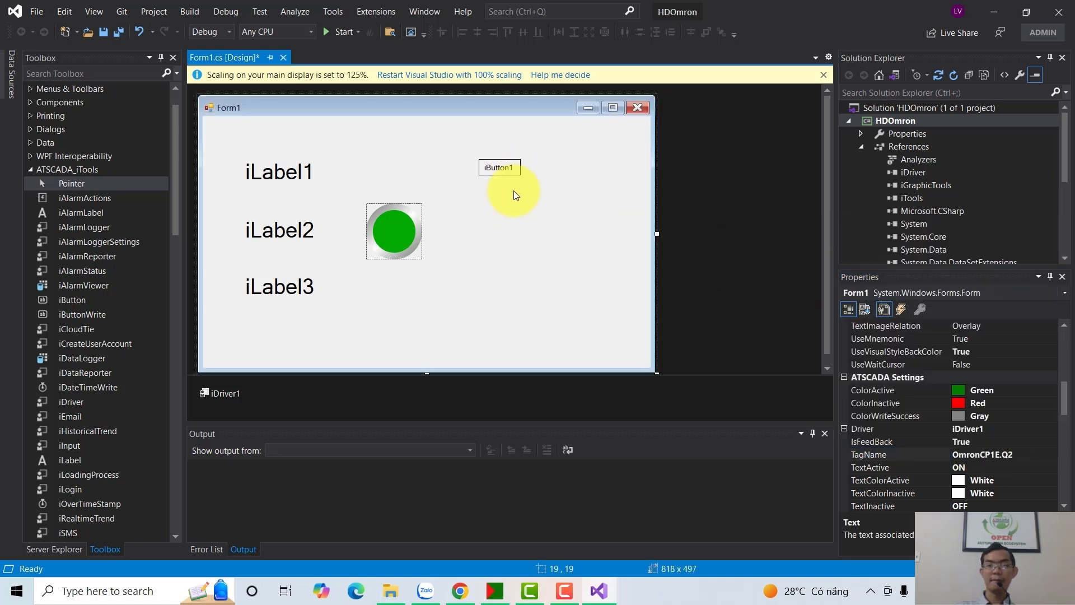
Step: Duplicate iButton1, line the copy up beside it on the same row, and shift both buttons slightly left
click(501, 166)
key(ctrl+v)
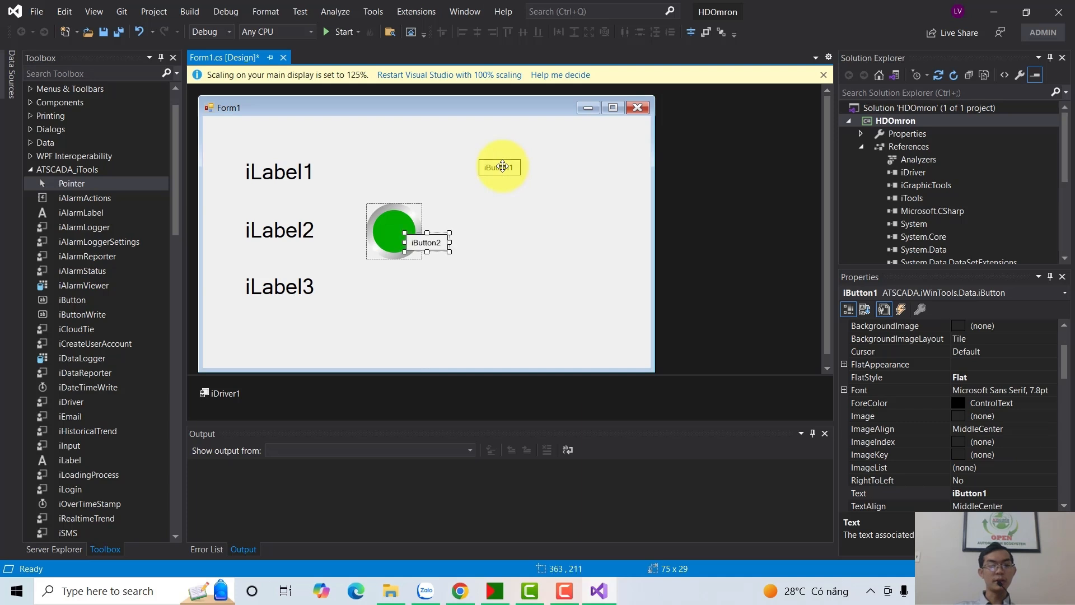
drag(438, 245, 627, 175)
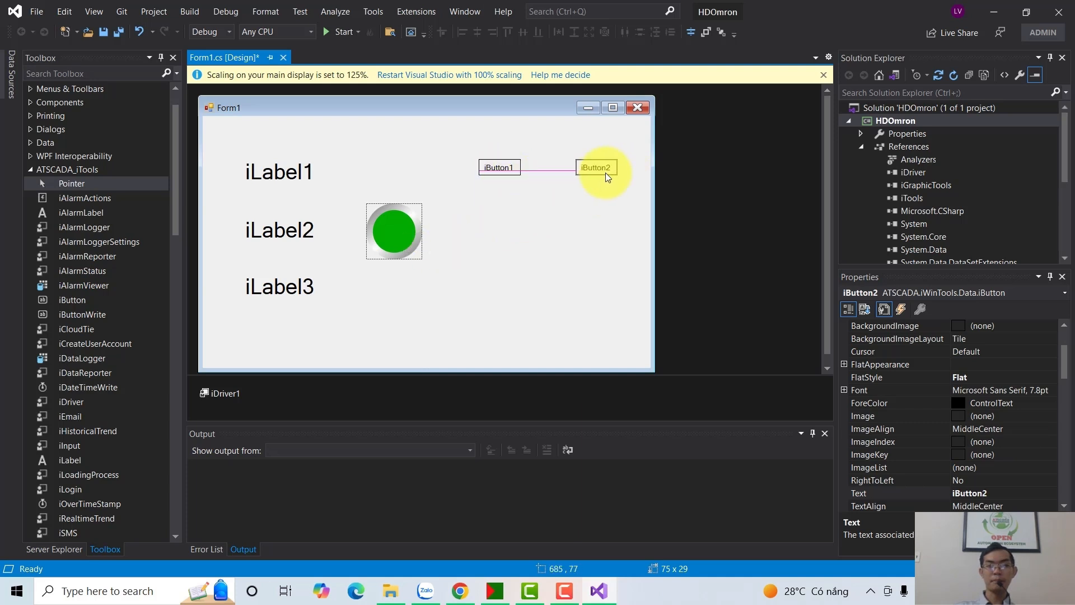
drag(441, 134, 577, 171)
Step: Assign the tag OmronCP1E.Q3 to iButton2
click(579, 167)
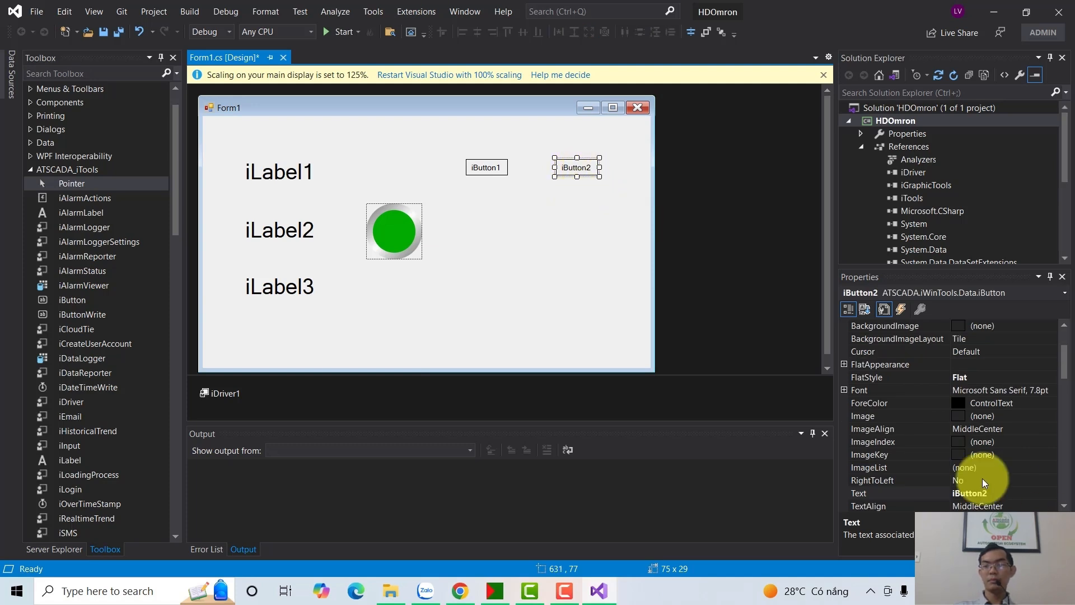
scroll(996, 472, down, 1)
scroll(1016, 452, down, 4)
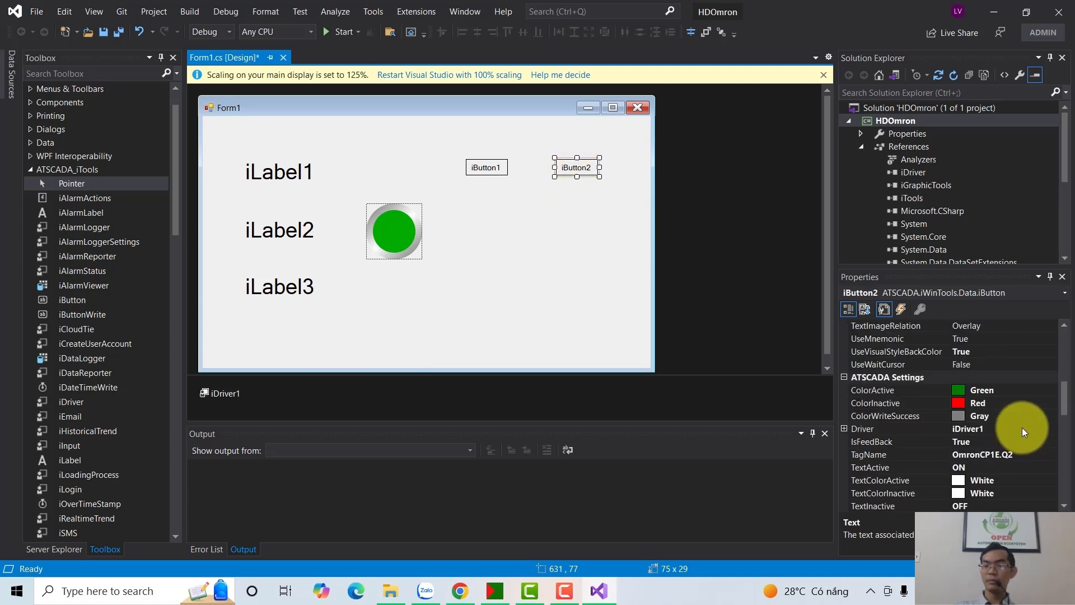
click(1020, 455)
click(1051, 455)
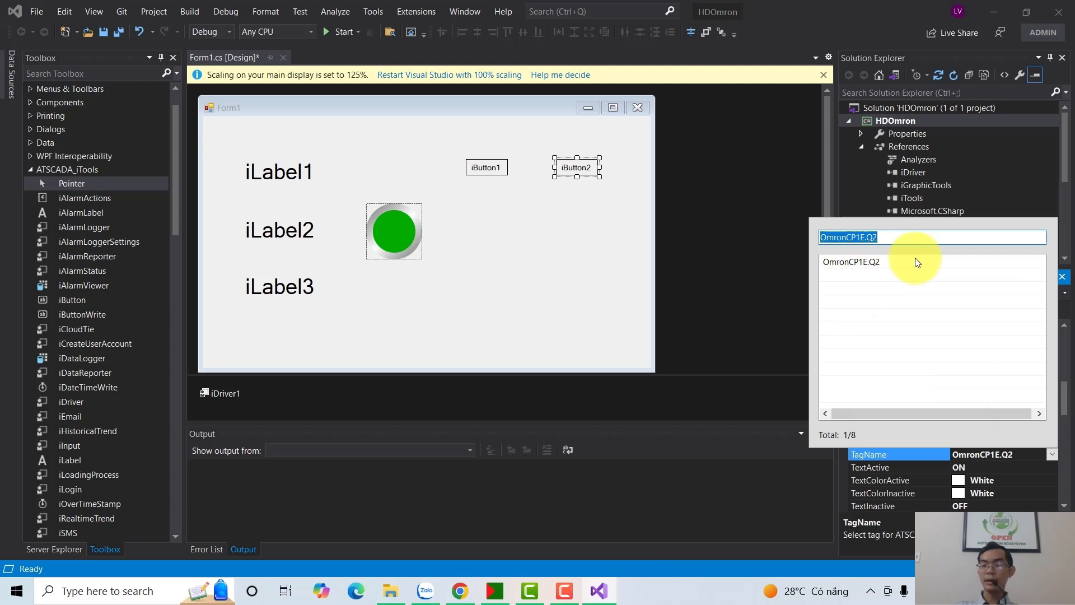
click(876, 303)
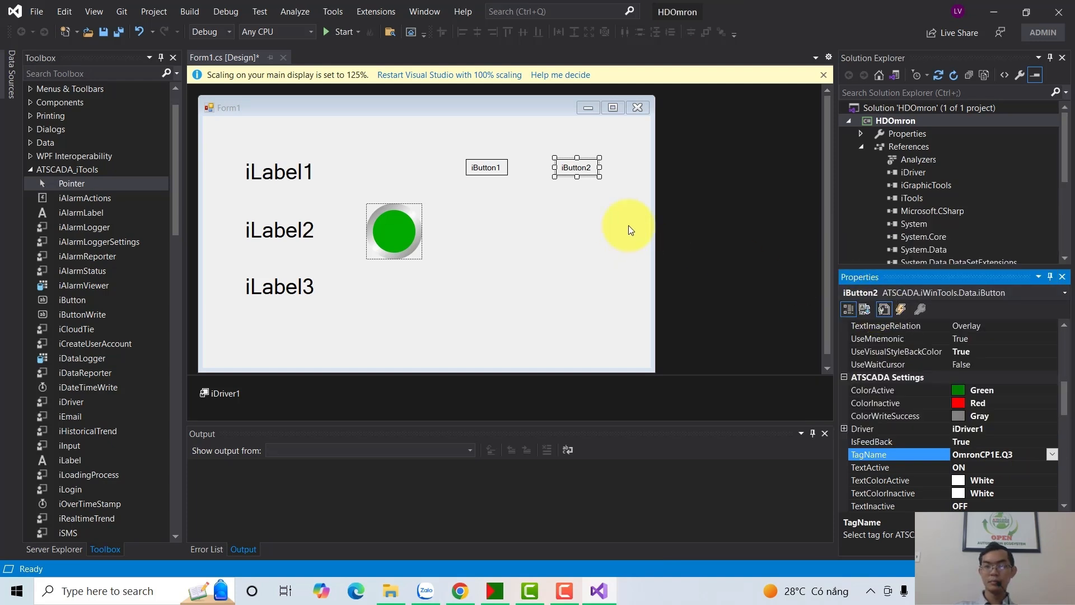
click(569, 220)
Step: Duplicate the green indicator image twice and place the copies side by side below the two buttons, at about 445, 238 and 631, 238
click(392, 230)
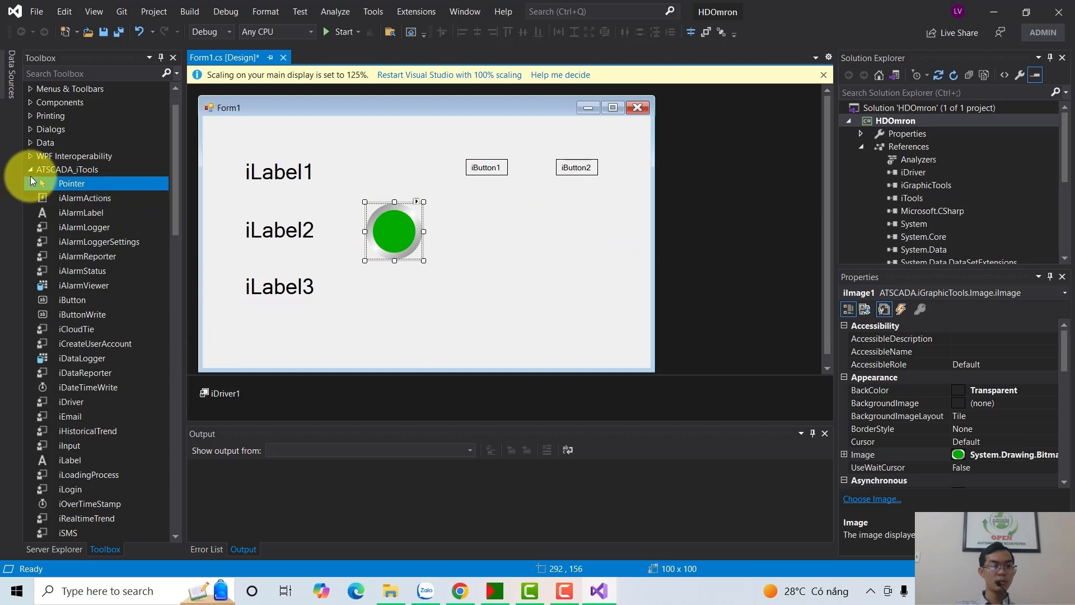
key(ctrl+v)
key(ctrl+v)
drag(431, 251, 595, 291)
drag(423, 250, 474, 283)
drag(584, 284, 576, 288)
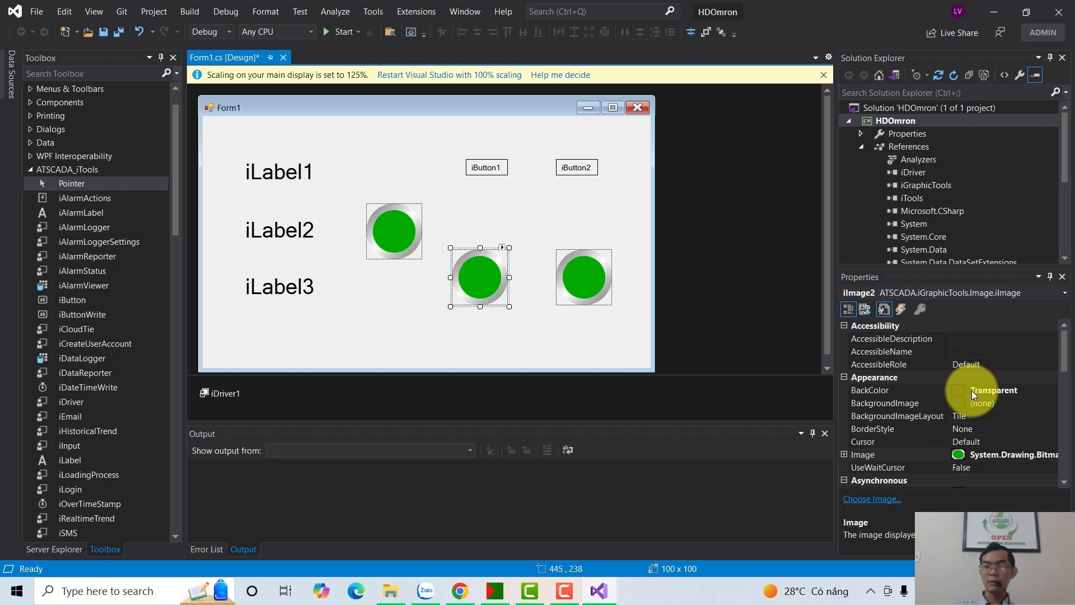
Step: Set iImage2's ActiveValue to "1" and link it to the iDriver1 driver
scroll(978, 405, down, 2)
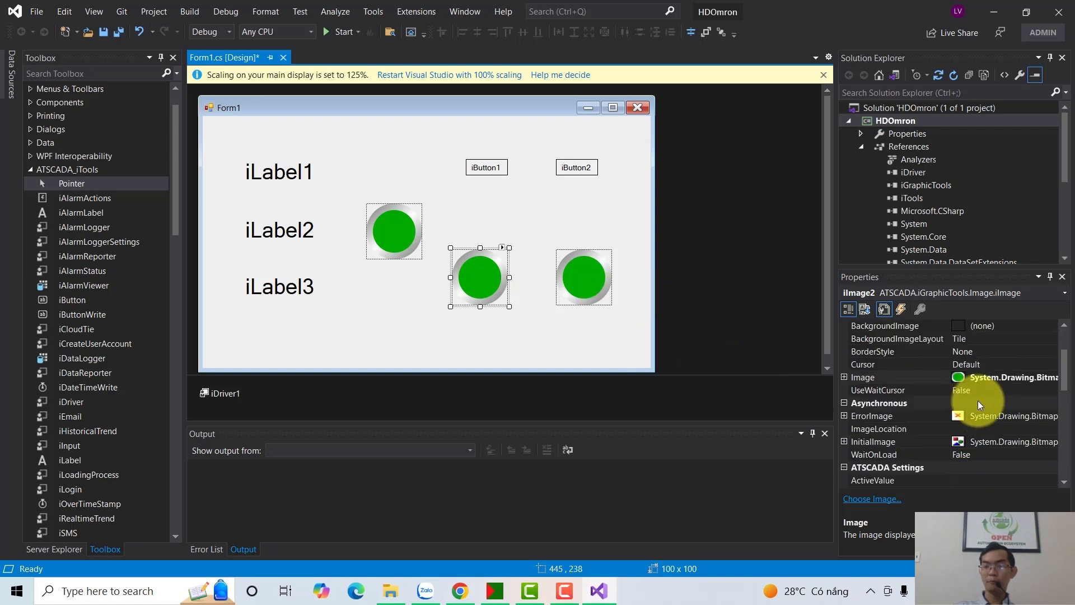
scroll(978, 401, up, 2)
scroll(986, 392, down, 8)
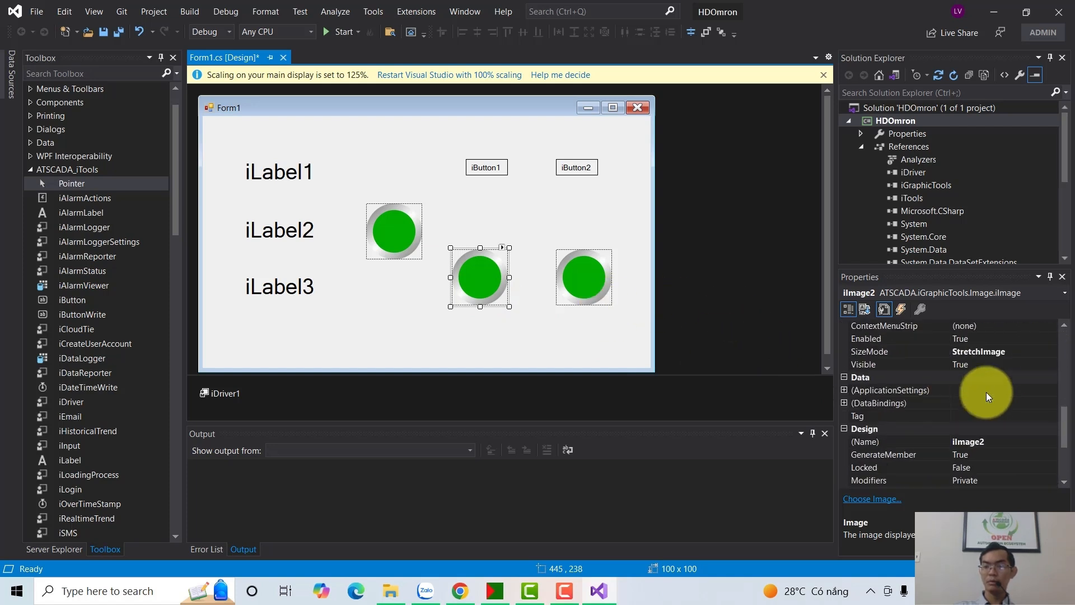
scroll(990, 388, up, 2)
scroll(993, 371, up, 1)
click(984, 369)
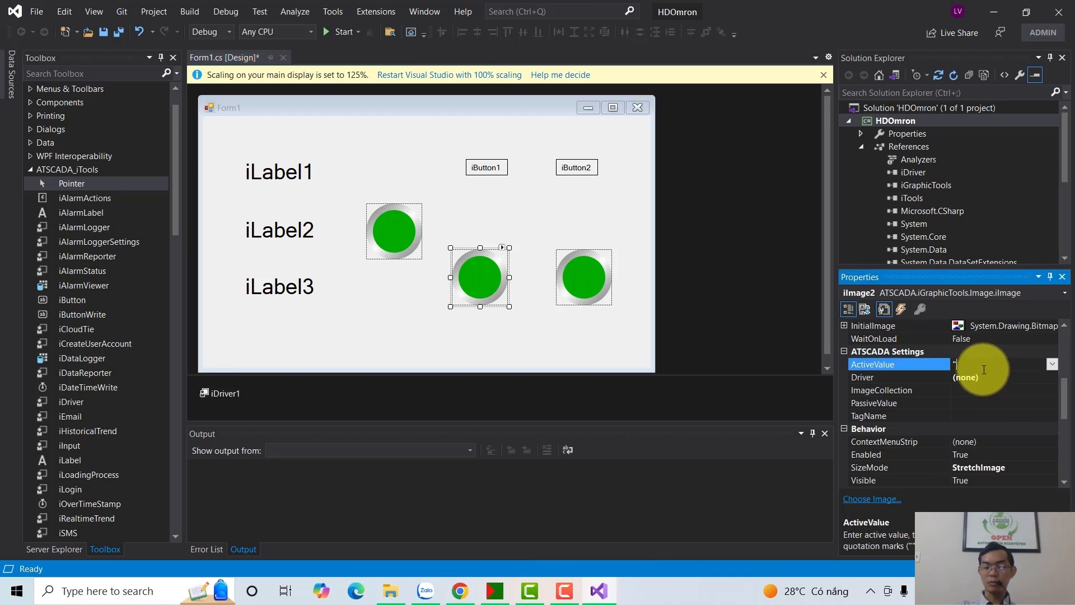
click(1036, 376)
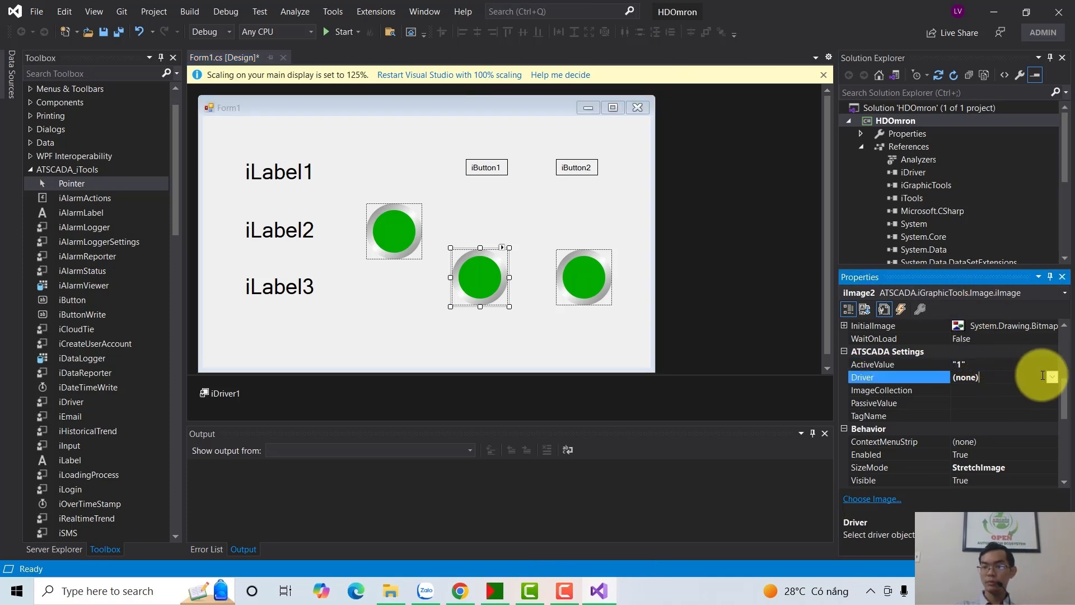
click(996, 388)
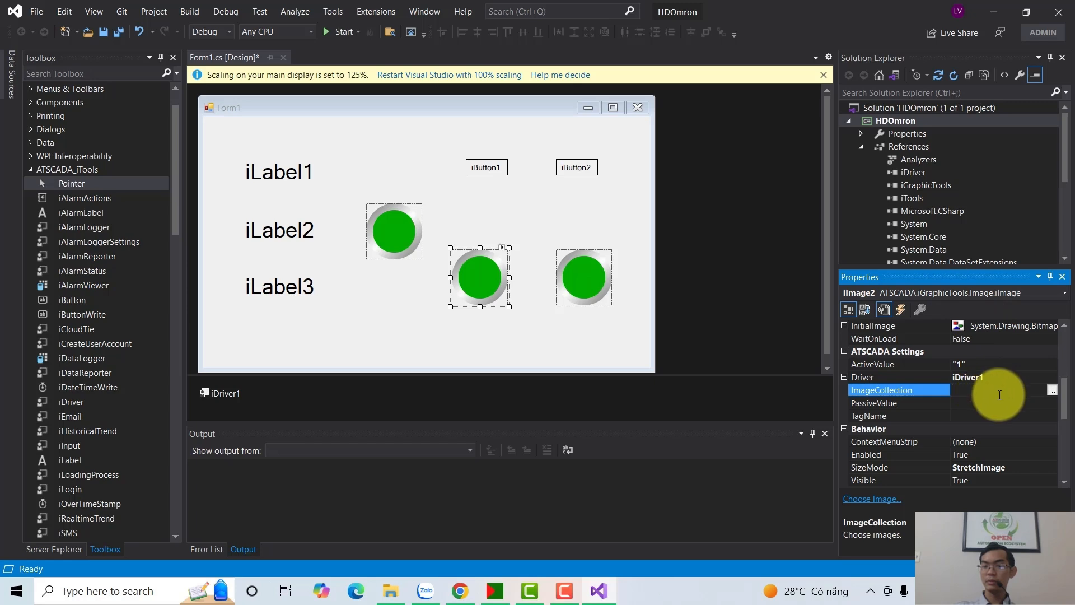
Step: Set iImage2's active status image to PumpGreenLeft from the medium folder of PUMPS > Pumps2 in the graphics library
click(1051, 391)
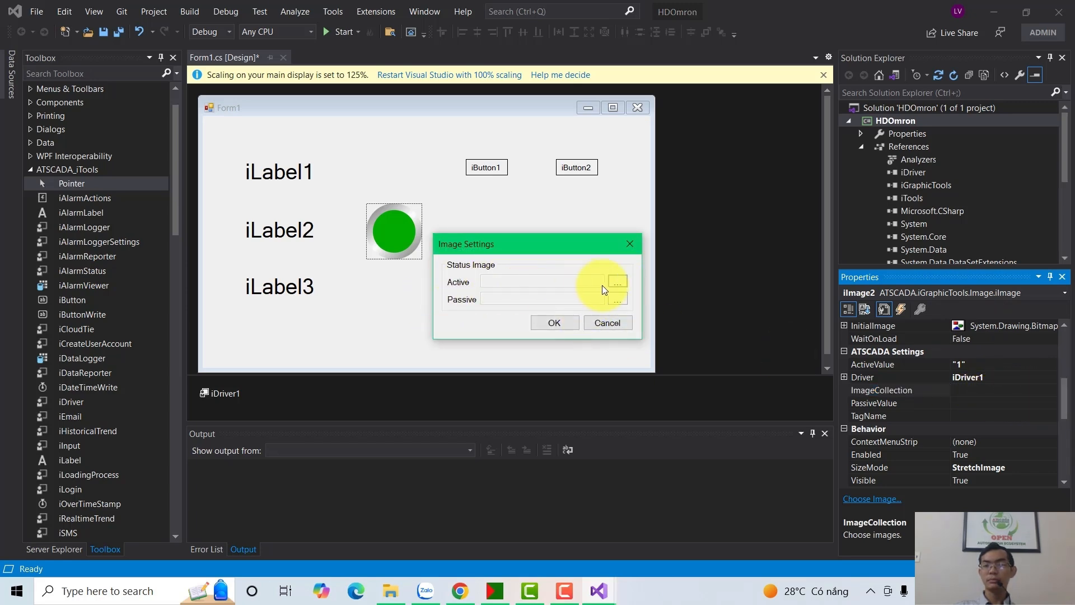
click(617, 281)
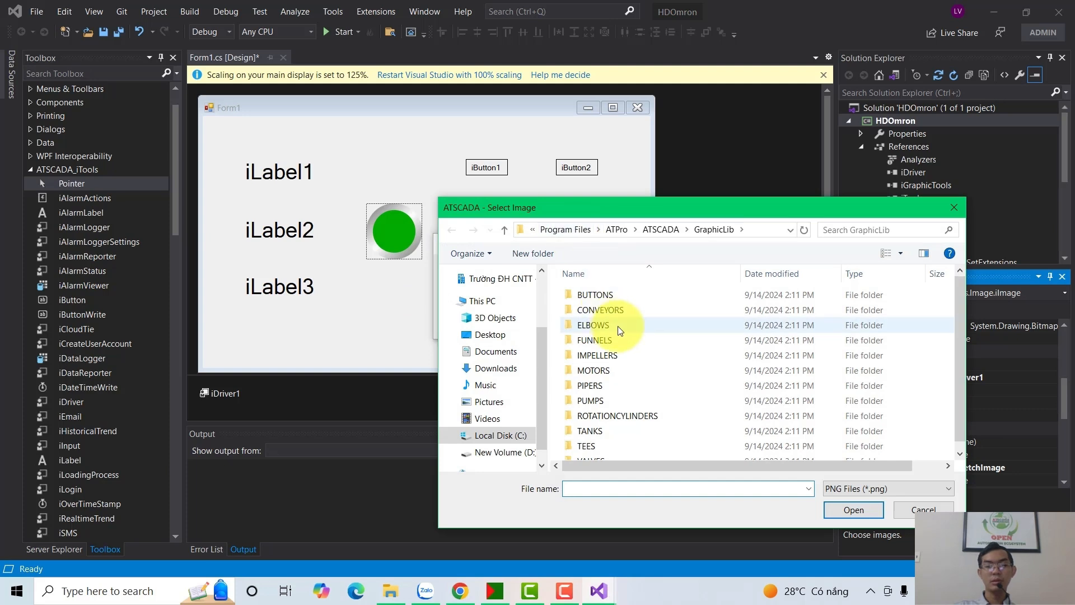
double_click(587, 399)
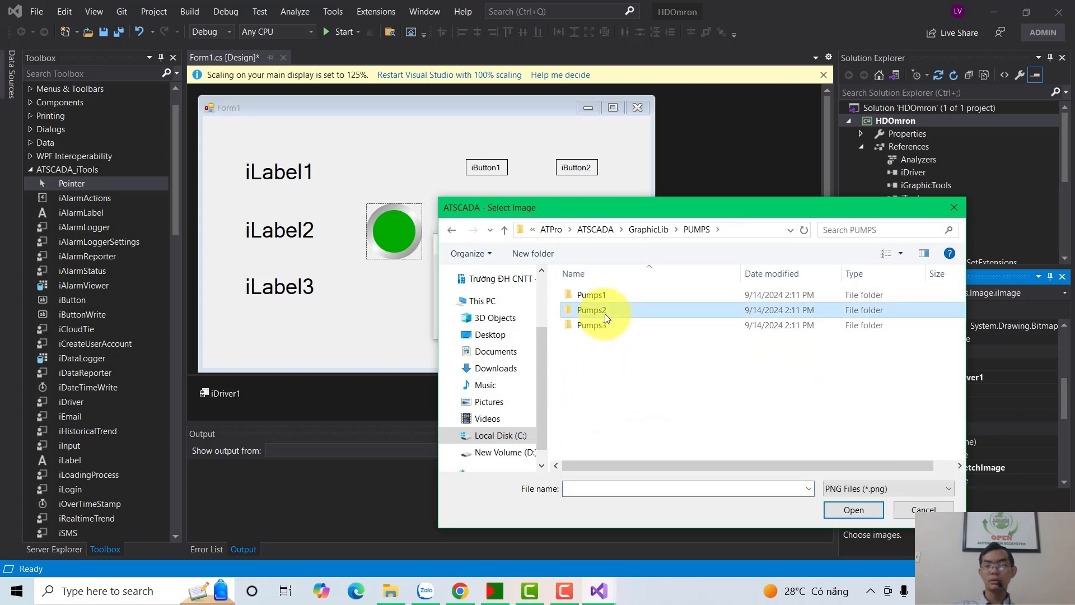
double_click(605, 314)
double_click(604, 311)
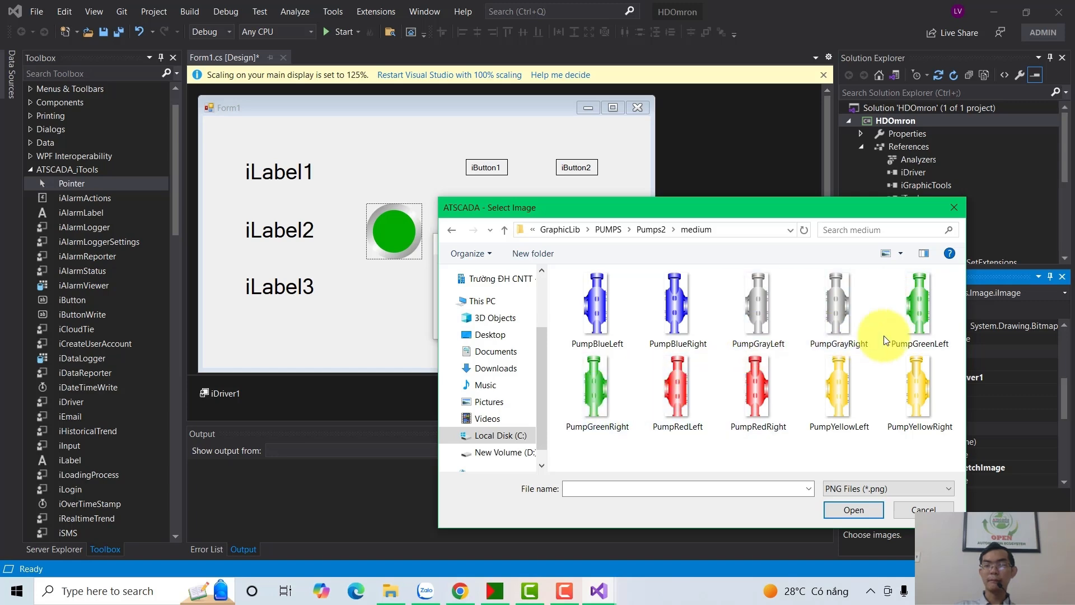
click(912, 328)
click(852, 508)
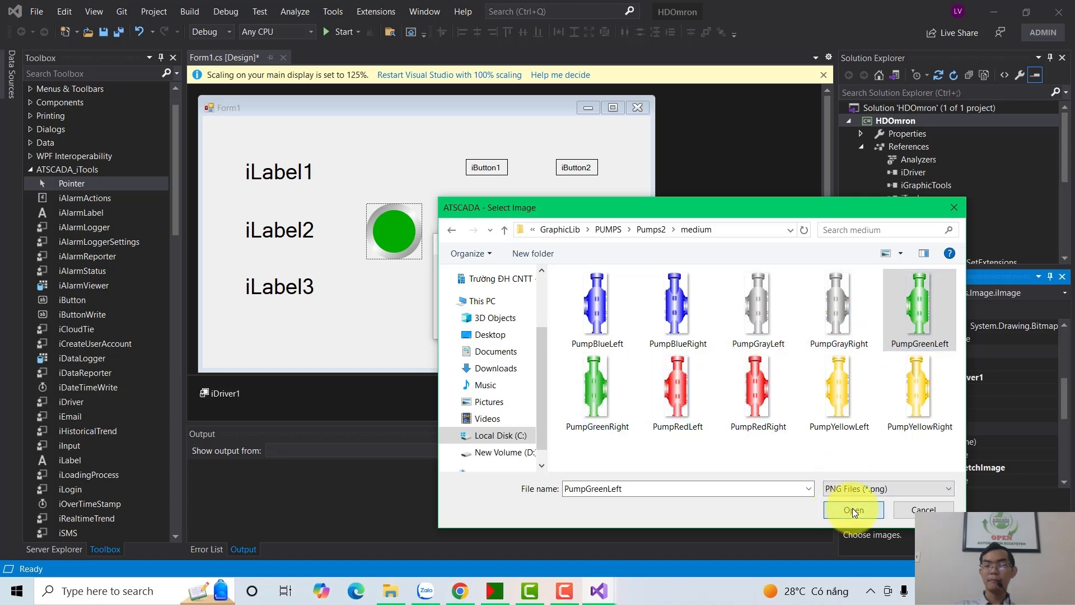
Step: Set iImage2's passive status image to PumpGrayLeft from PUMPS > Pumps2 > medium and apply the image settings
click(617, 298)
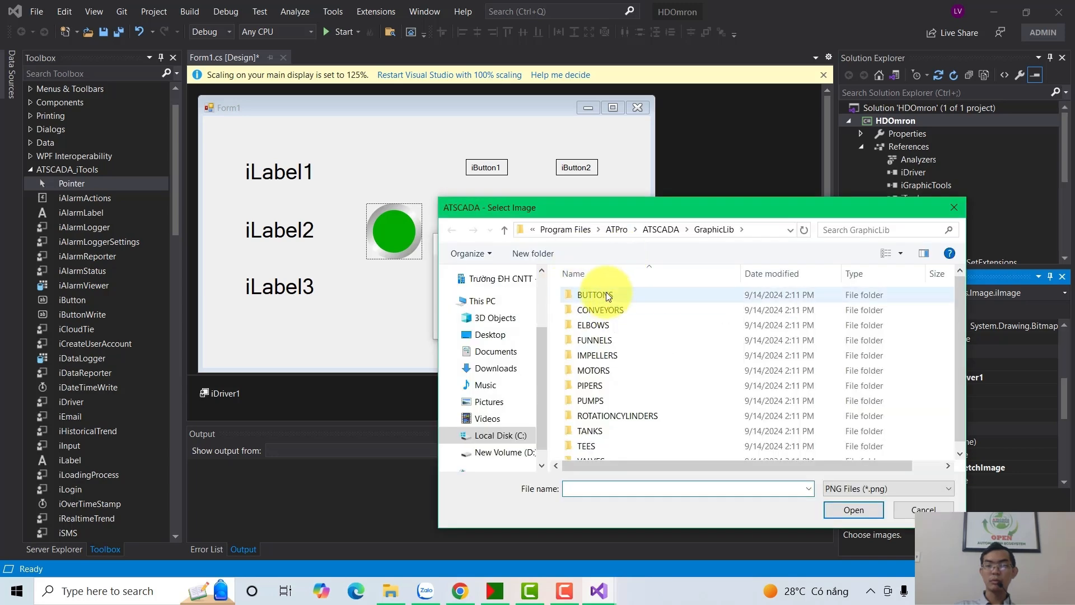
double_click(592, 401)
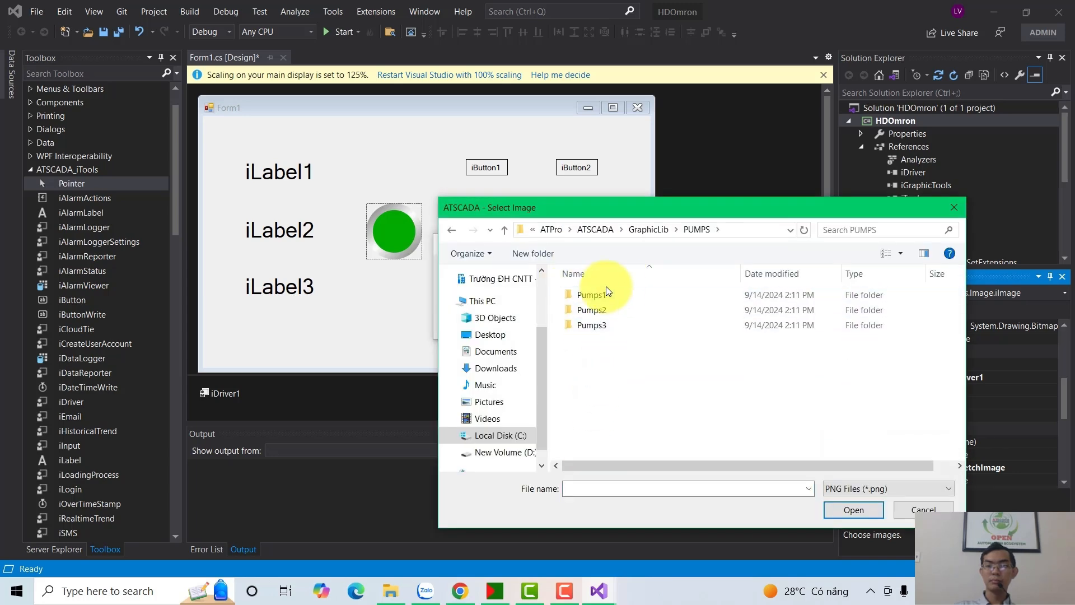
double_click(609, 307)
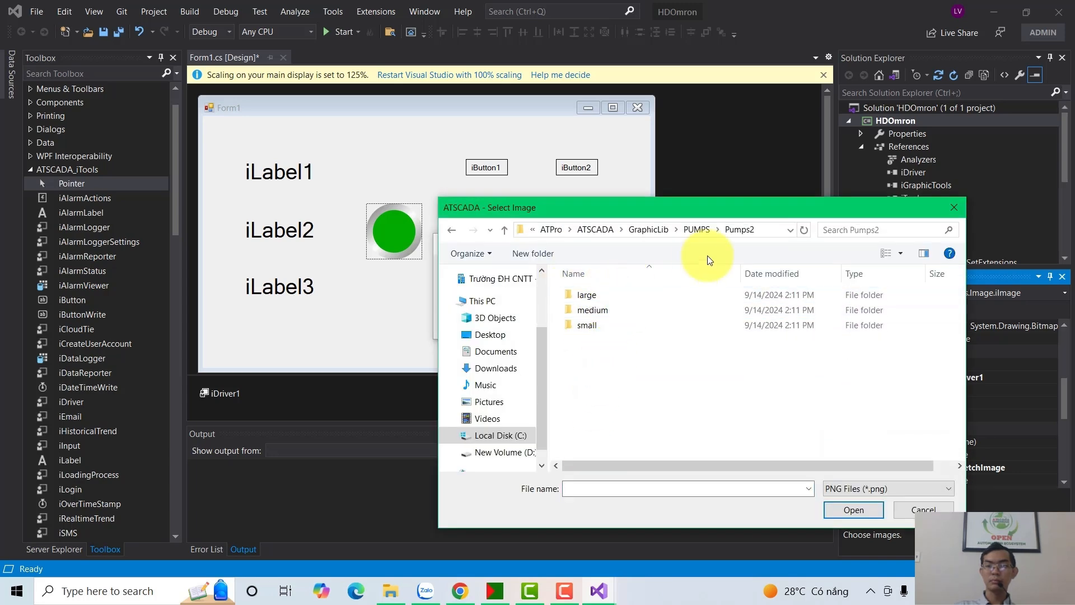
double_click(633, 310)
click(761, 312)
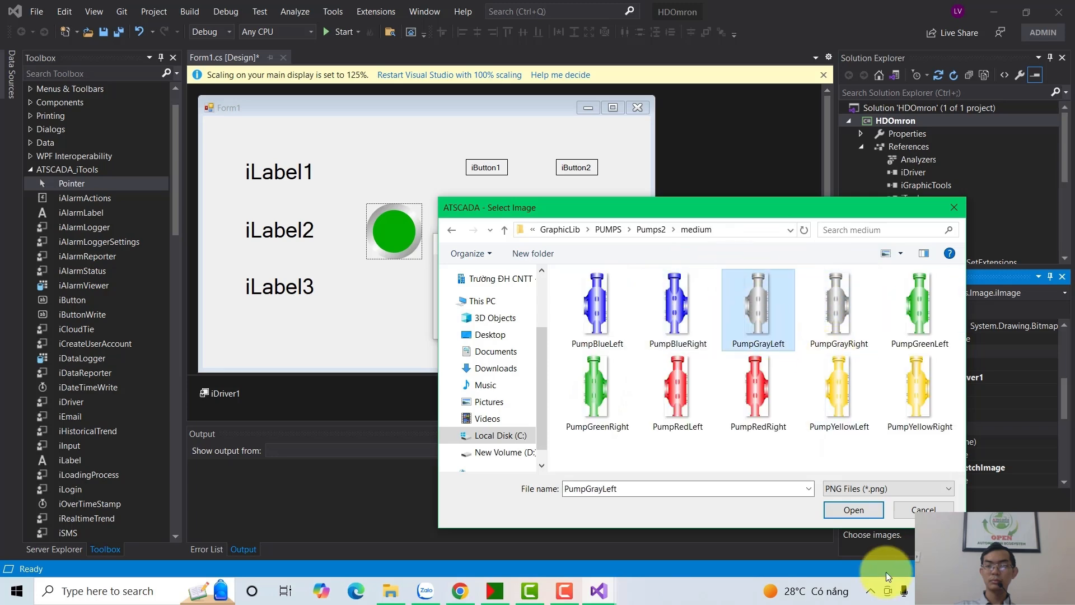
click(849, 511)
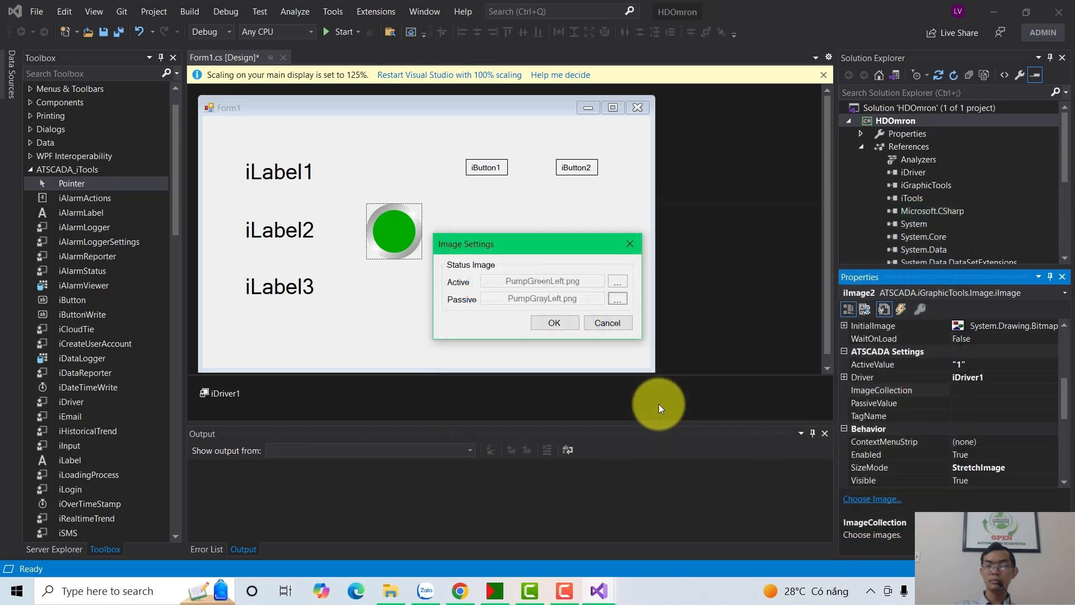
click(544, 324)
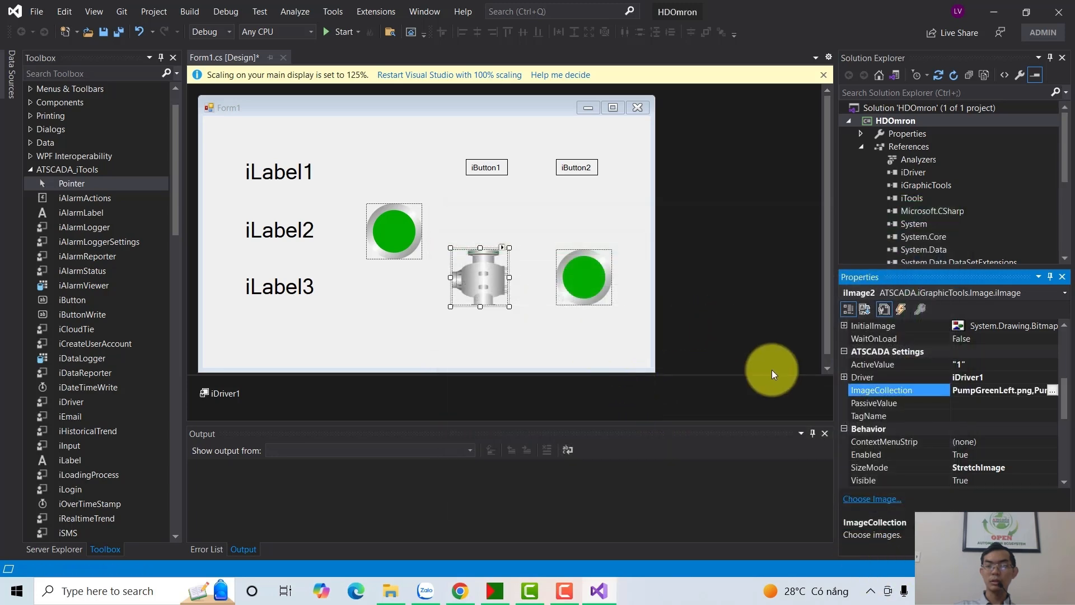
Step: Set iImage2's PassiveValue to "0" and assign it the tag OmronCP1E.Q2
click(972, 402)
text("0")
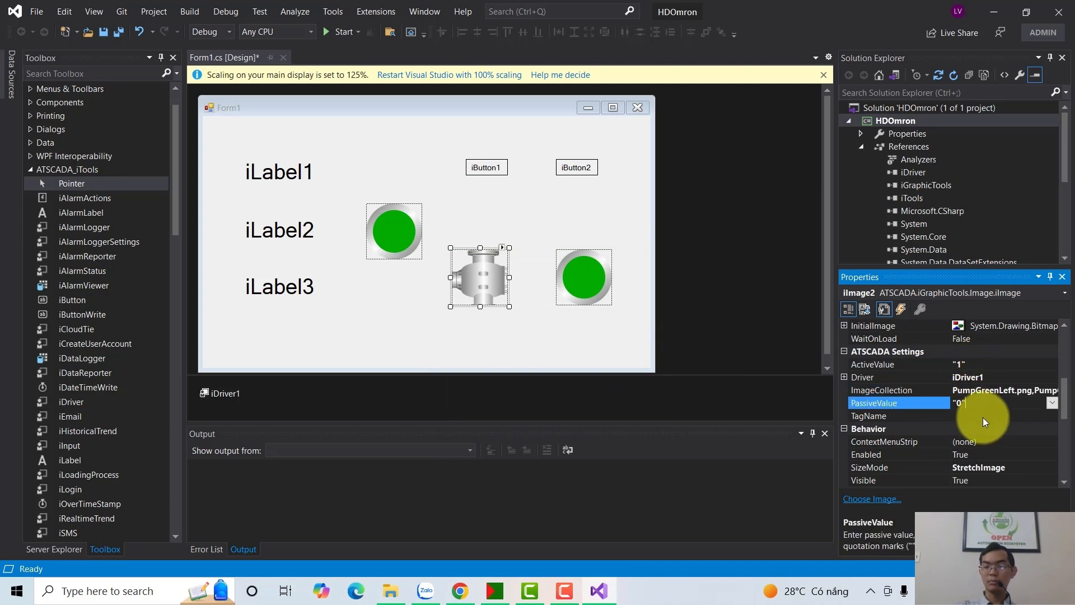
click(1045, 416)
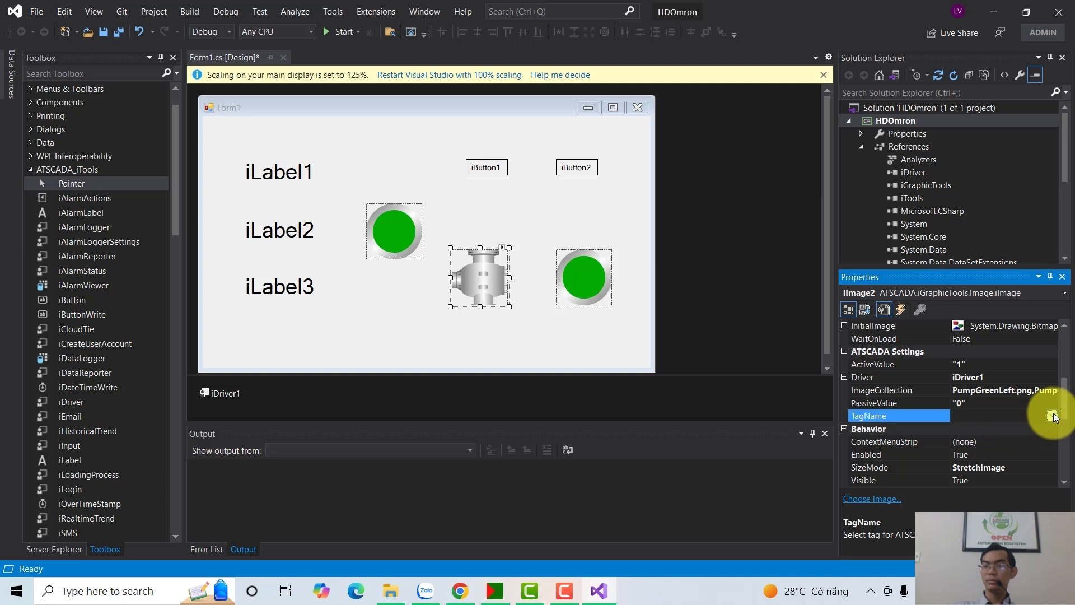
click(1053, 416)
click(862, 248)
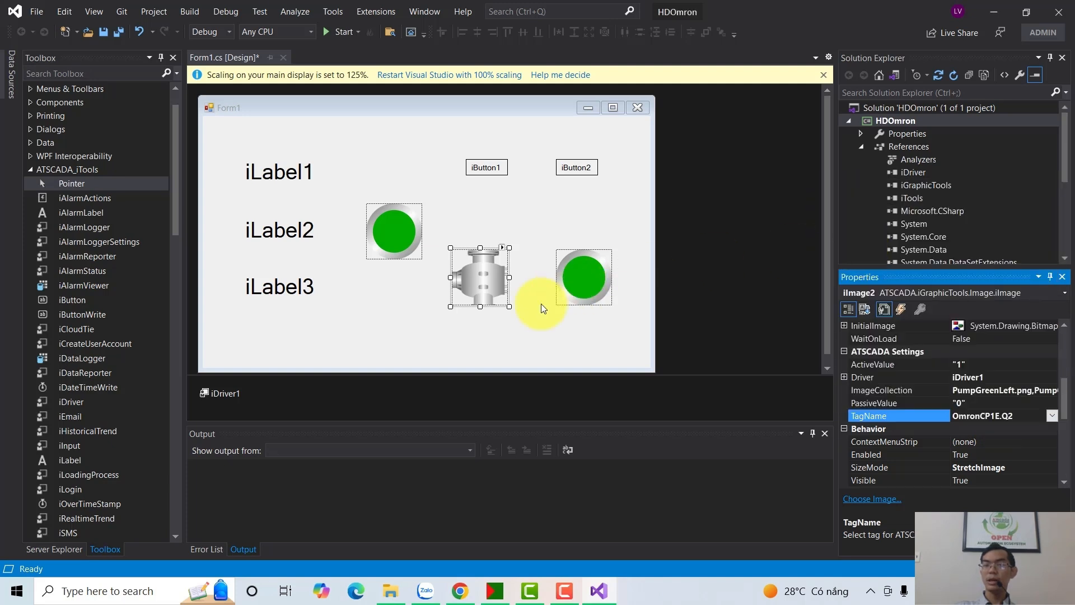
click(516, 313)
Step: Delete the green indicator below iButton2 and put a copy of the pump image in its place at 631, 238
click(584, 289)
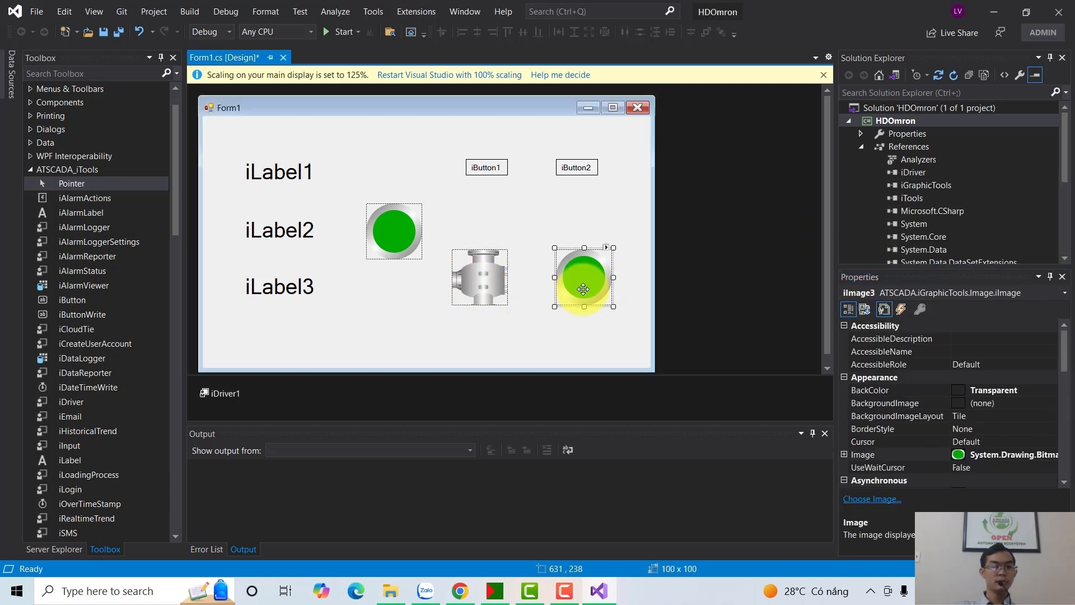
key(Delete)
click(504, 288)
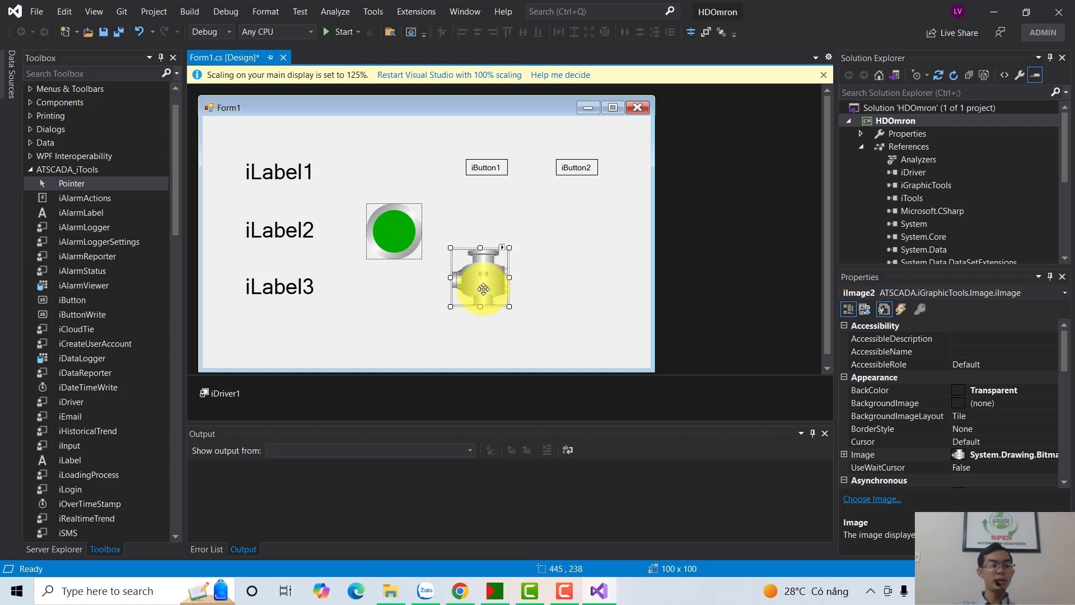
key(ctrl+c)
key(ctrl+v)
drag(442, 242, 594, 277)
Step: Assign the tag OmronCP1E.Q3 to the duplicated pump image below iButton2
scroll(1036, 444, down, 5)
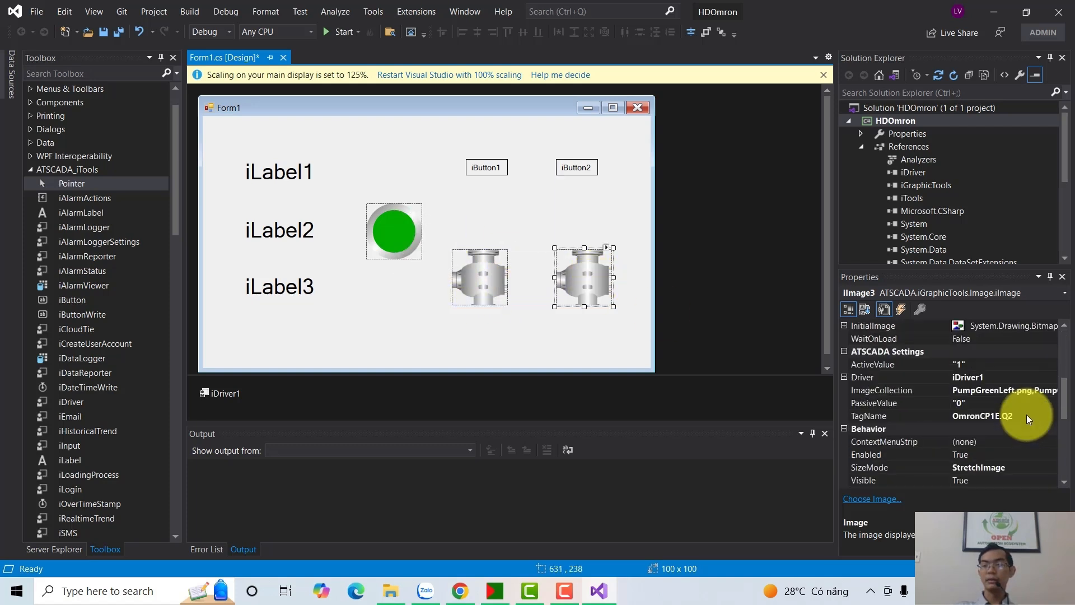
click(1037, 417)
click(1052, 416)
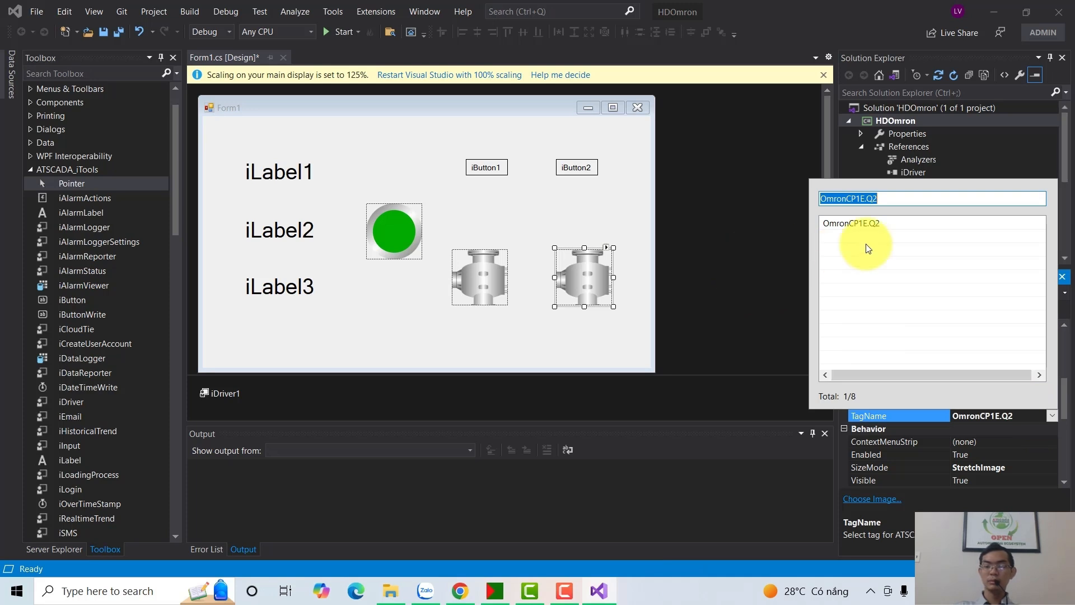
key(BackSpace)
double_click(872, 261)
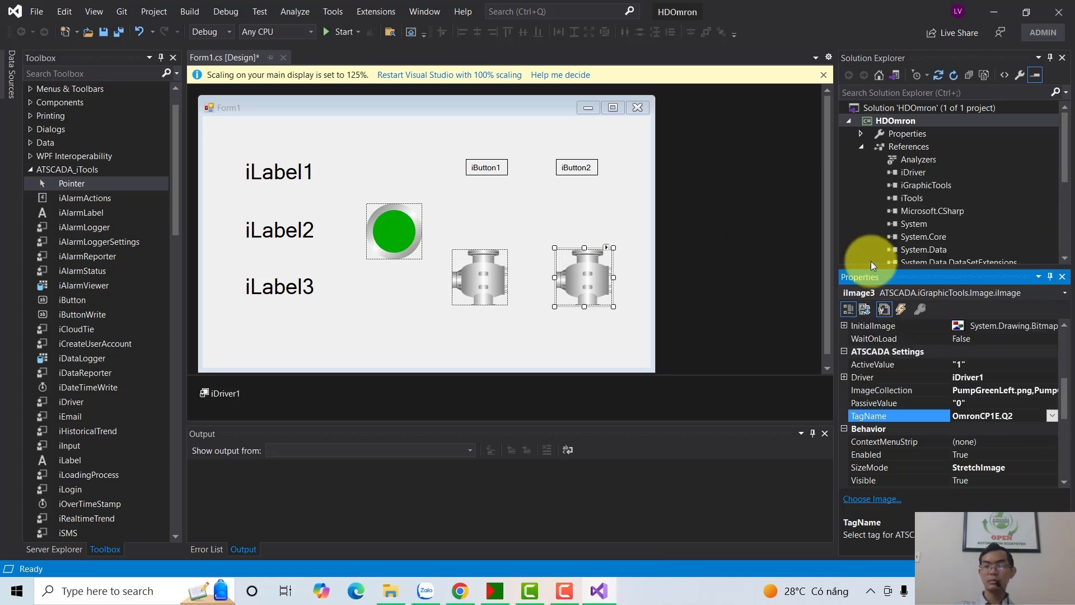
click(519, 203)
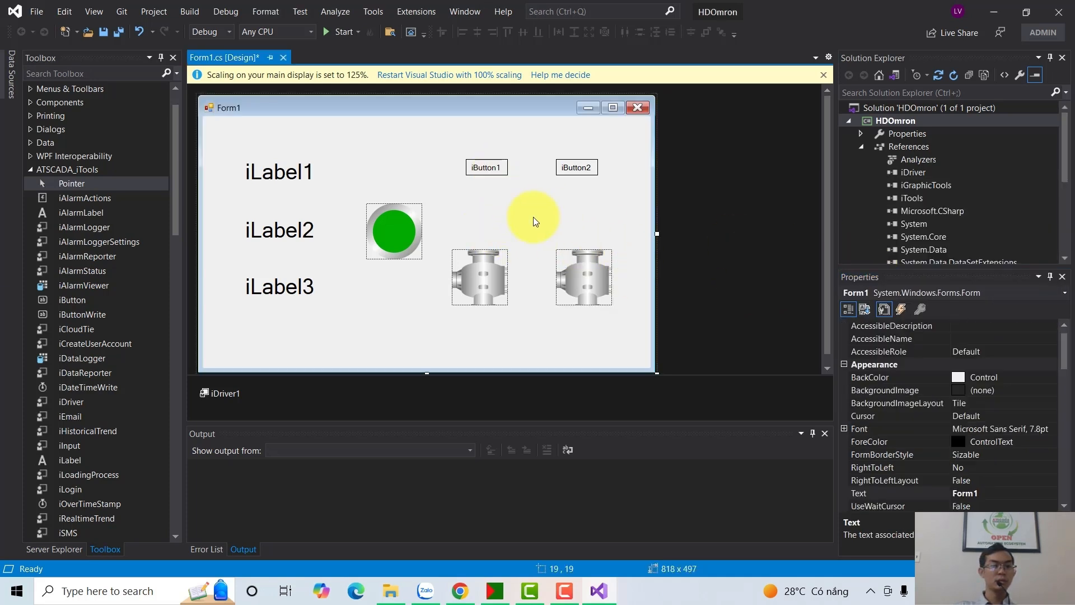
Step: Set the ActiveValue of the green indicator image iImage1 to "1" and its Driver to iDriver1
click(395, 227)
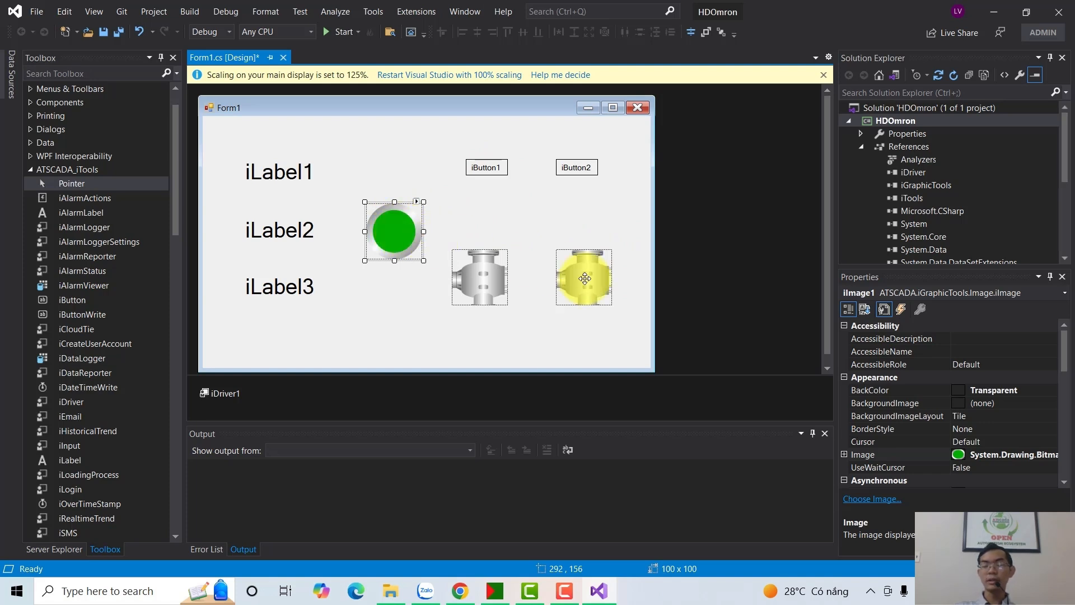
scroll(1003, 397, down, 1)
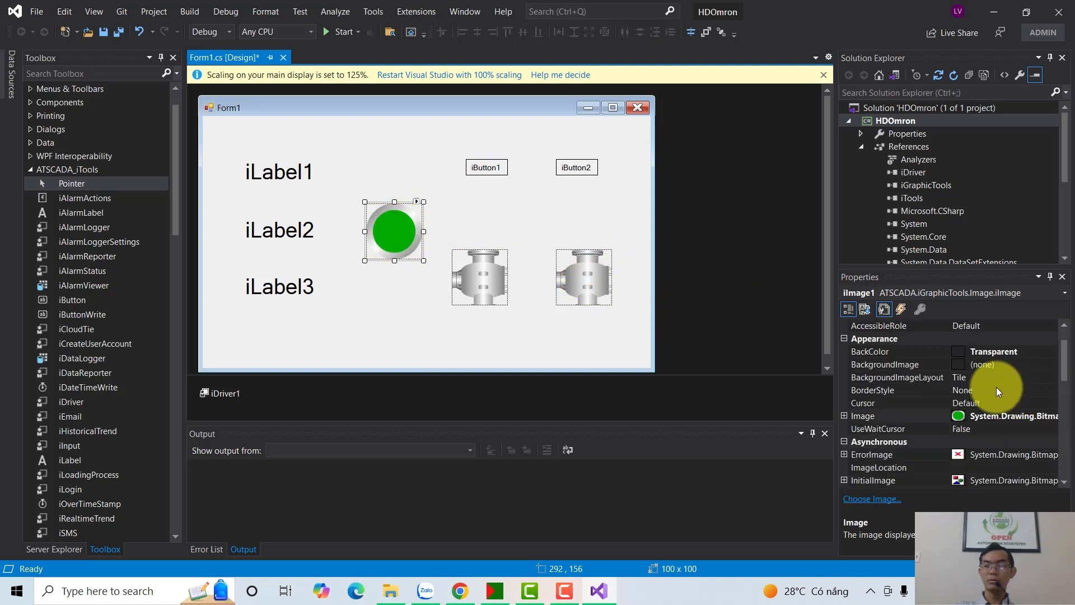
scroll(1006, 379, down, 2)
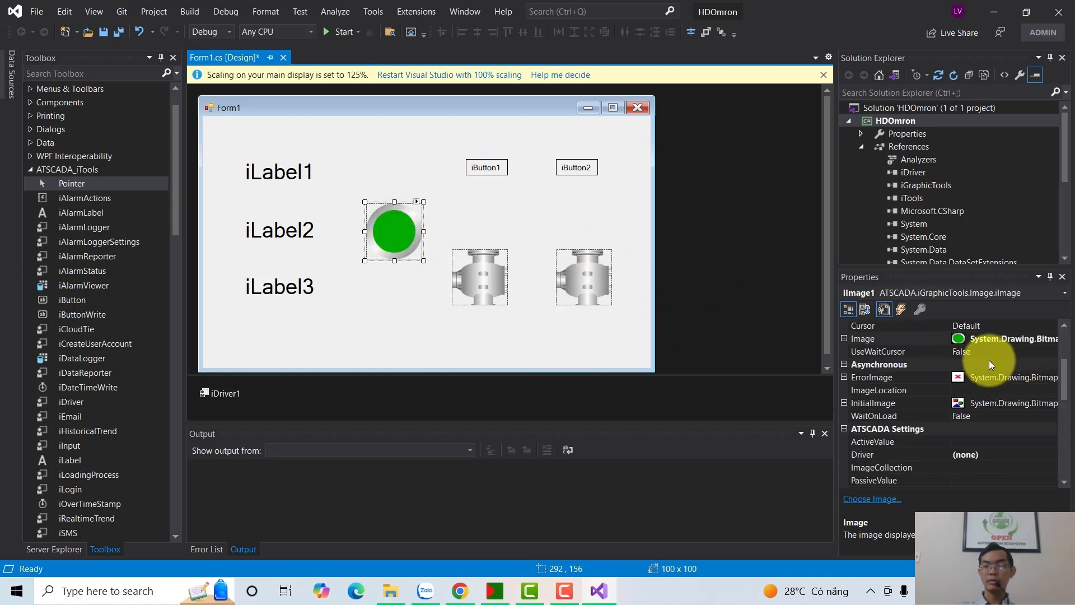
click(977, 443)
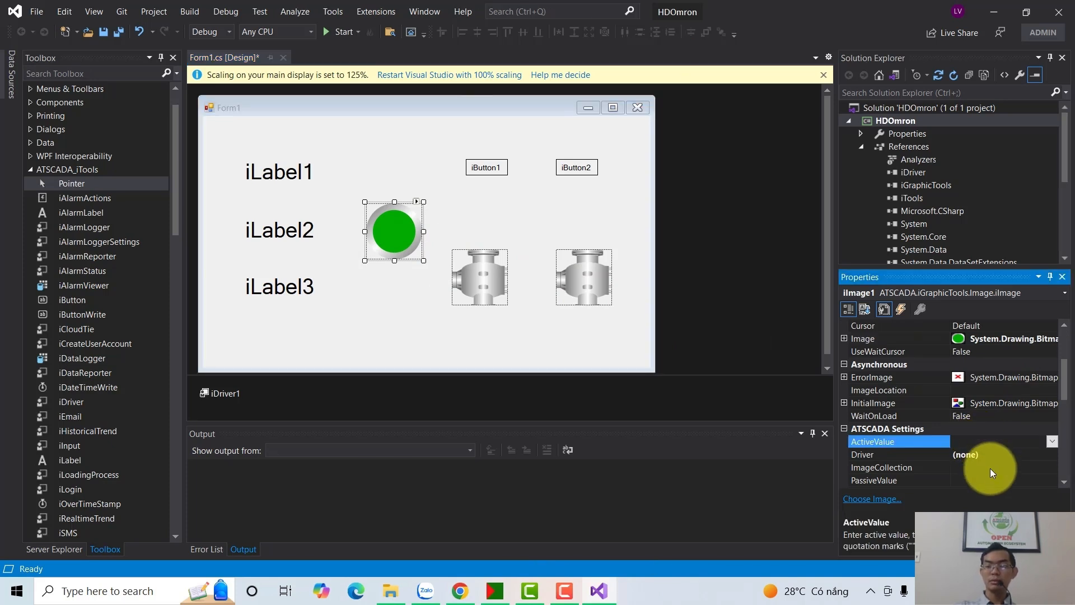
text("1")
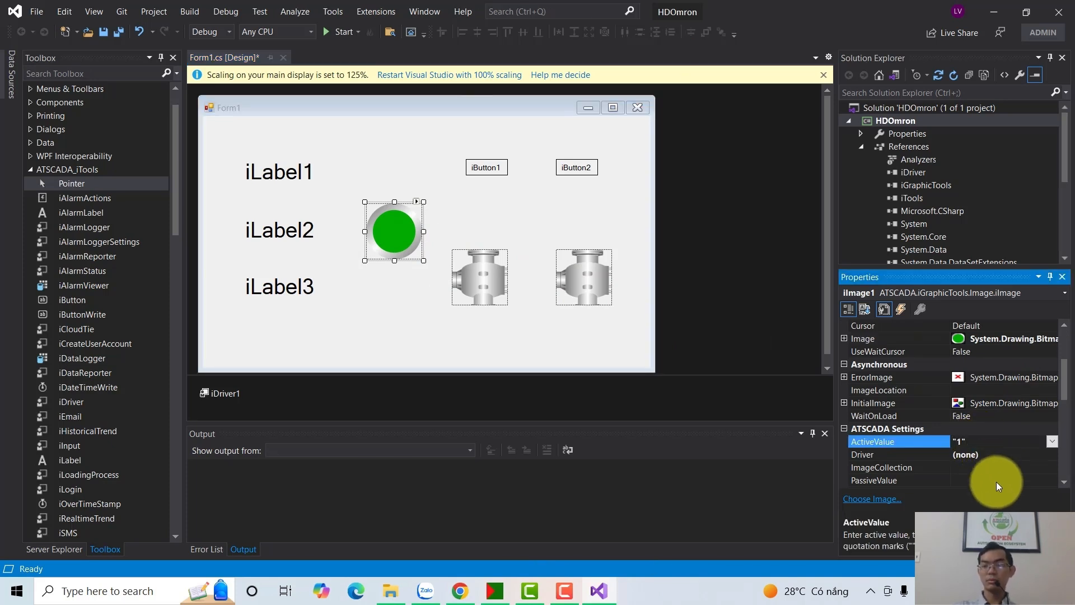
double_click(1012, 457)
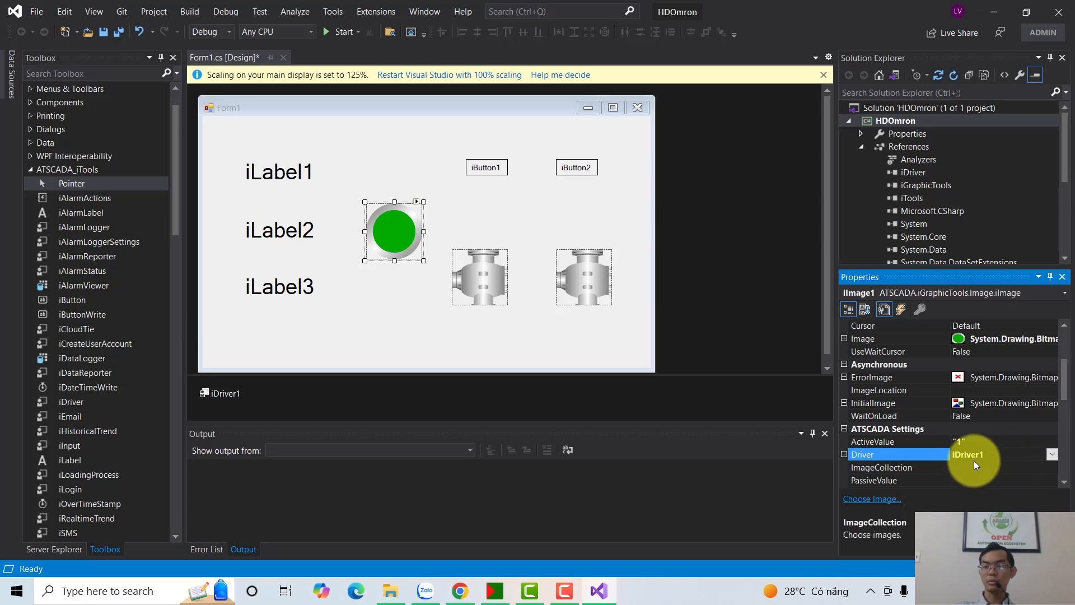
Step: Set iImage1's active status image to ButtonGreen from BUTTONS > Buttons1 > medium
click(1053, 469)
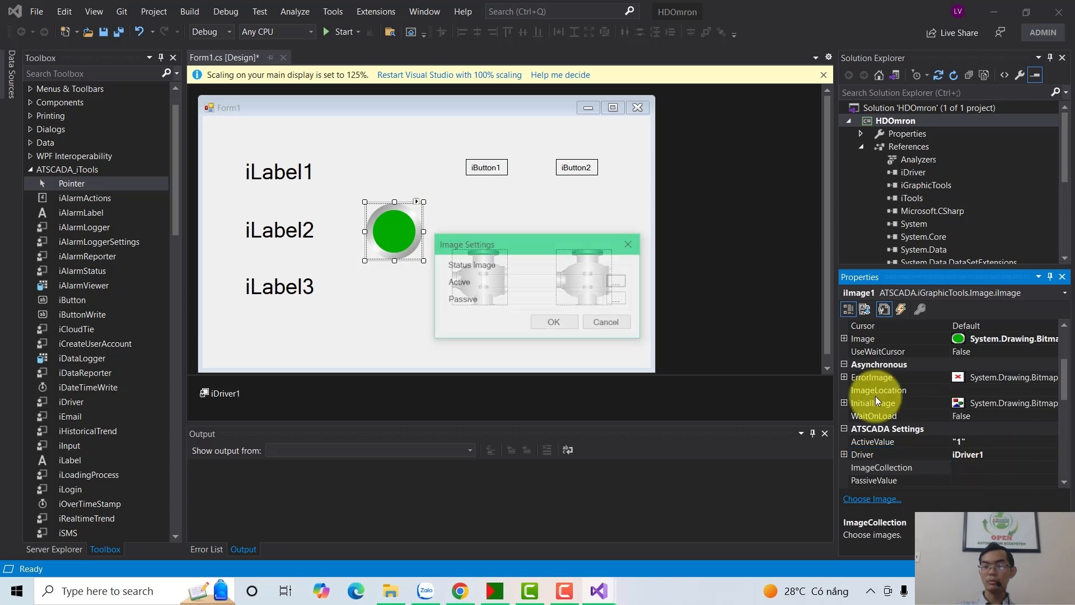
click(617, 281)
click(606, 298)
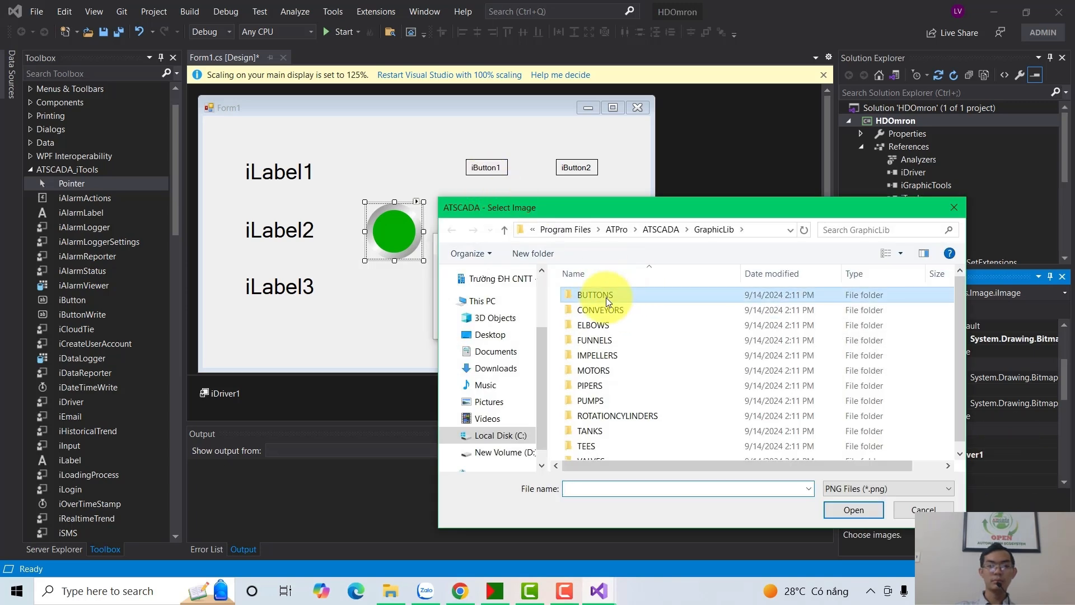
double_click(606, 298)
double_click(600, 293)
double_click(612, 310)
click(753, 305)
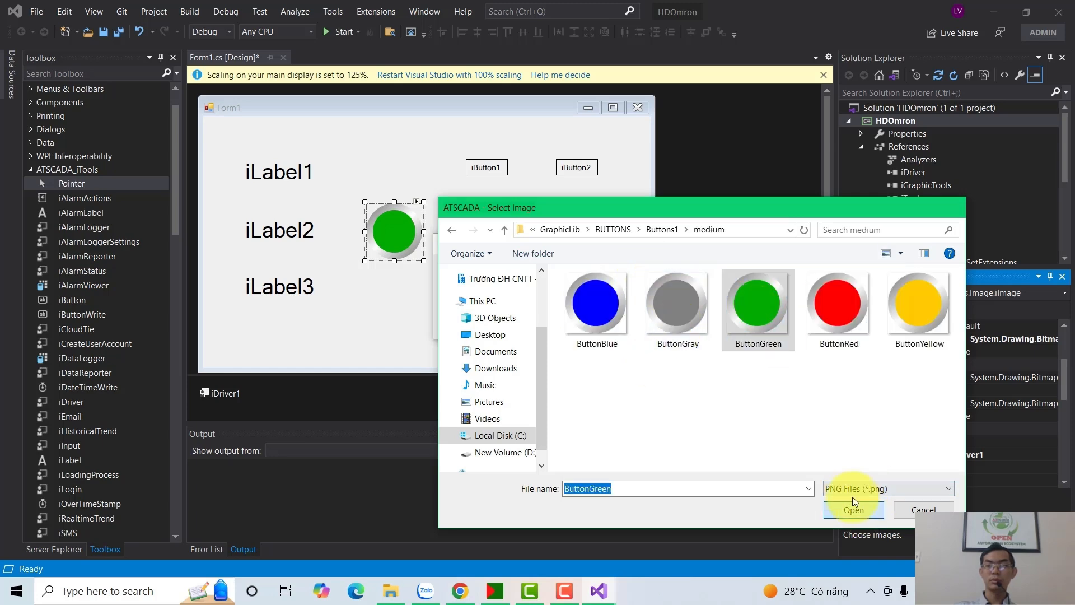
click(862, 509)
Step: Set iImage1's passive status image to ButtonGray from BUTTONS > Buttons1 > medium and apply the image settings
click(620, 298)
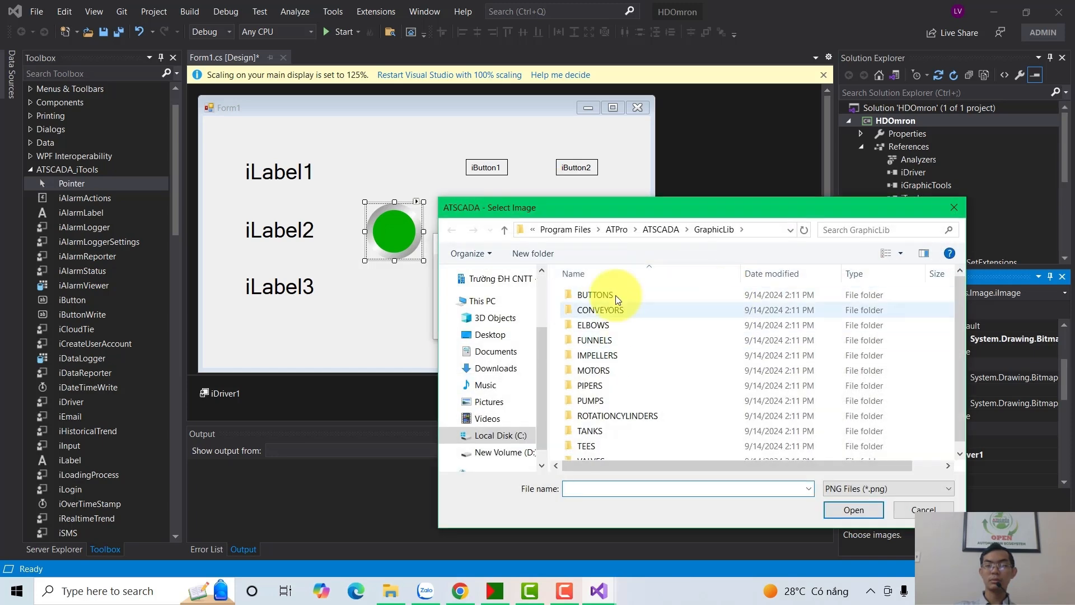
double_click(607, 296)
double_click(602, 292)
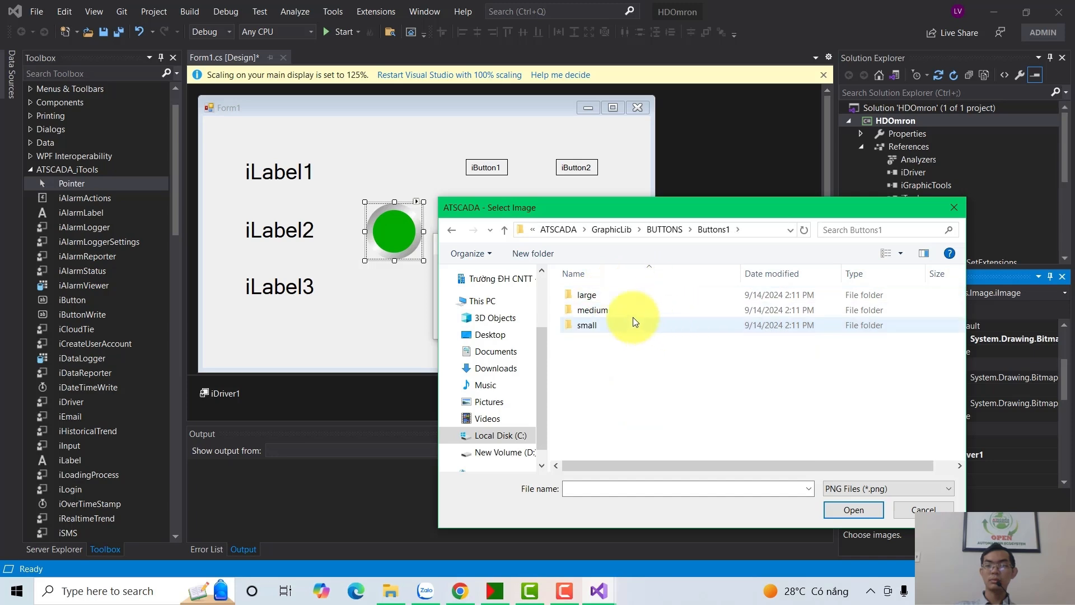
double_click(604, 310)
click(697, 311)
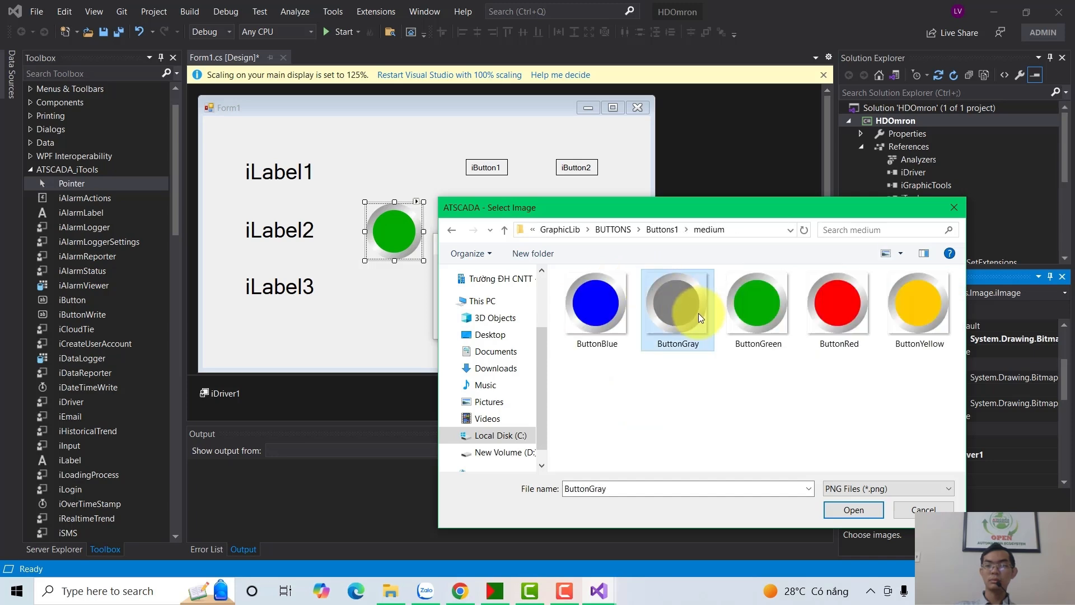
click(845, 520)
click(556, 321)
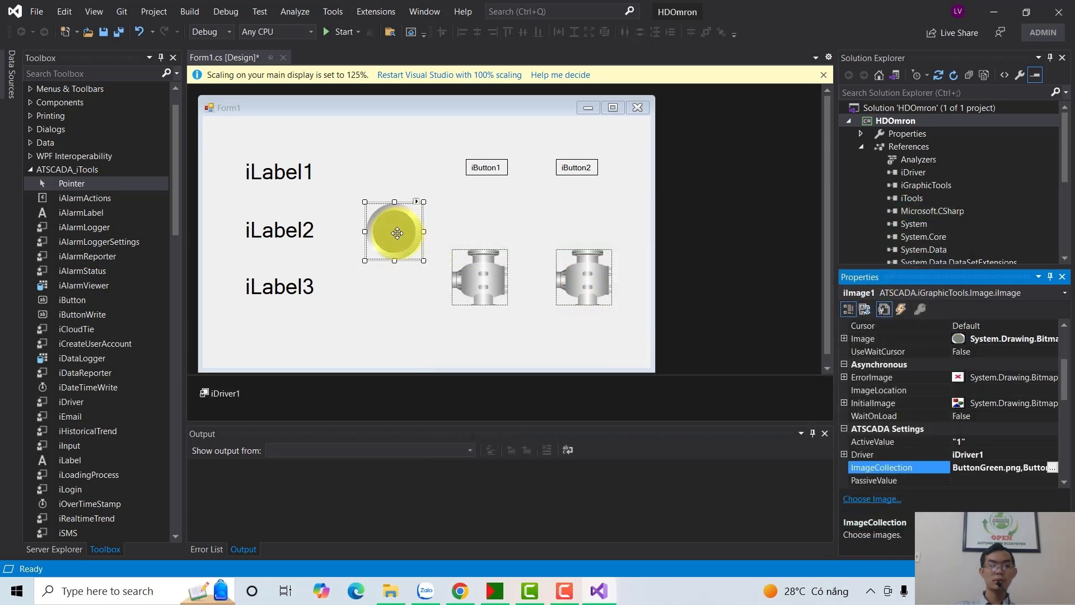
Step: Nudge iLabel2 and iLabel3 slightly down the form, placing iLabel3 at 68, 286
click(492, 221)
drag(221, 135, 327, 327)
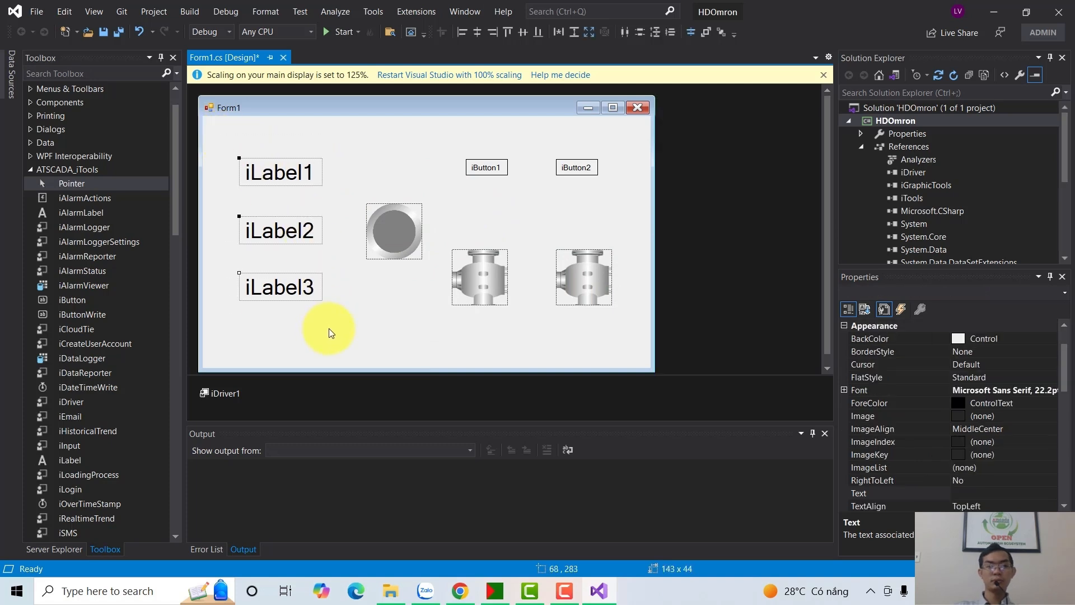
click(339, 334)
click(297, 229)
click(301, 272)
click(288, 286)
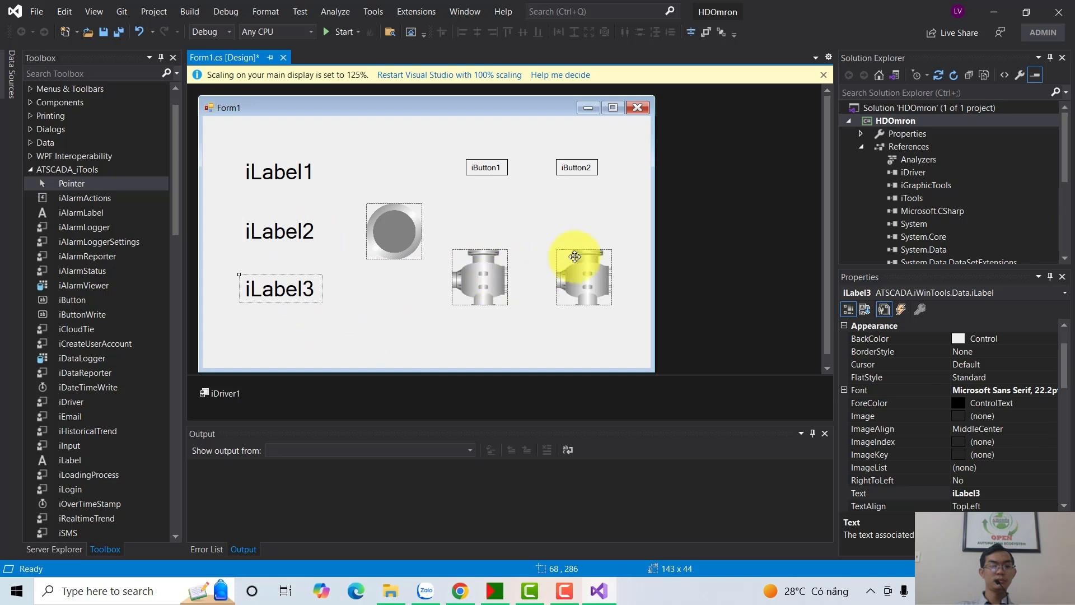
Step: Shrink the component tray below the design surface so the whole form is in view
click(558, 271)
drag(630, 374, 464, 236)
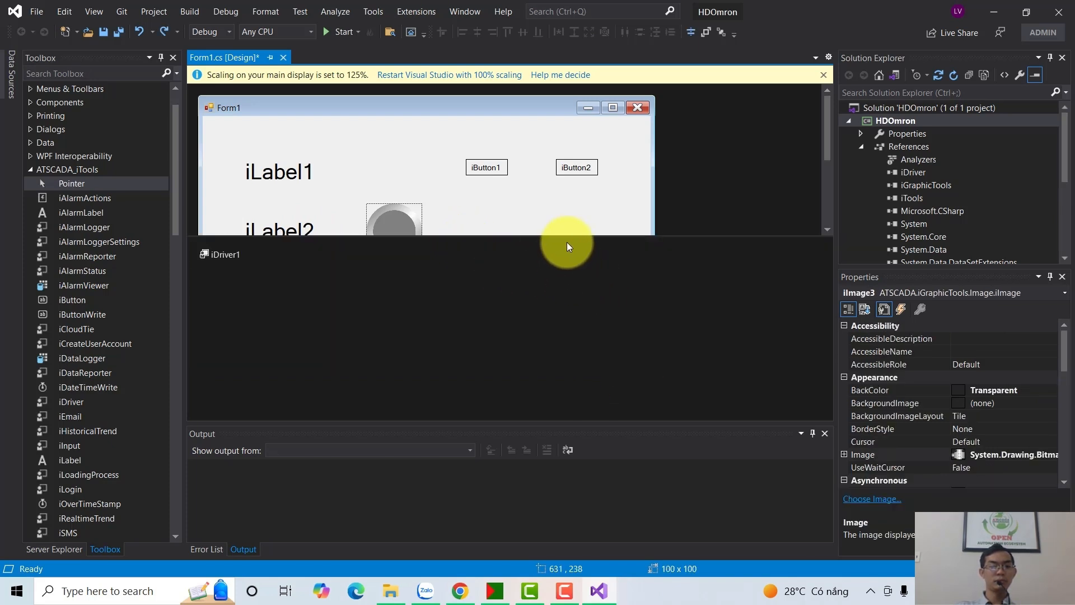
drag(576, 237, 574, 388)
click(578, 222)
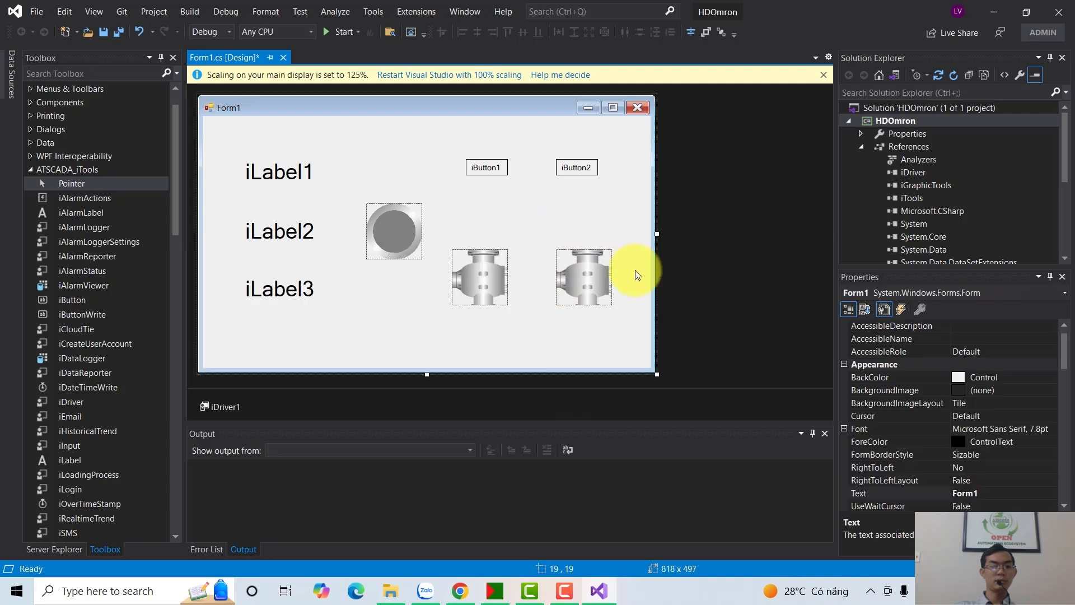
Step: Nudge the two pump images together slightly down and to the right on the form
drag(628, 329, 452, 230)
key(Down)
key(Right)
click(585, 180)
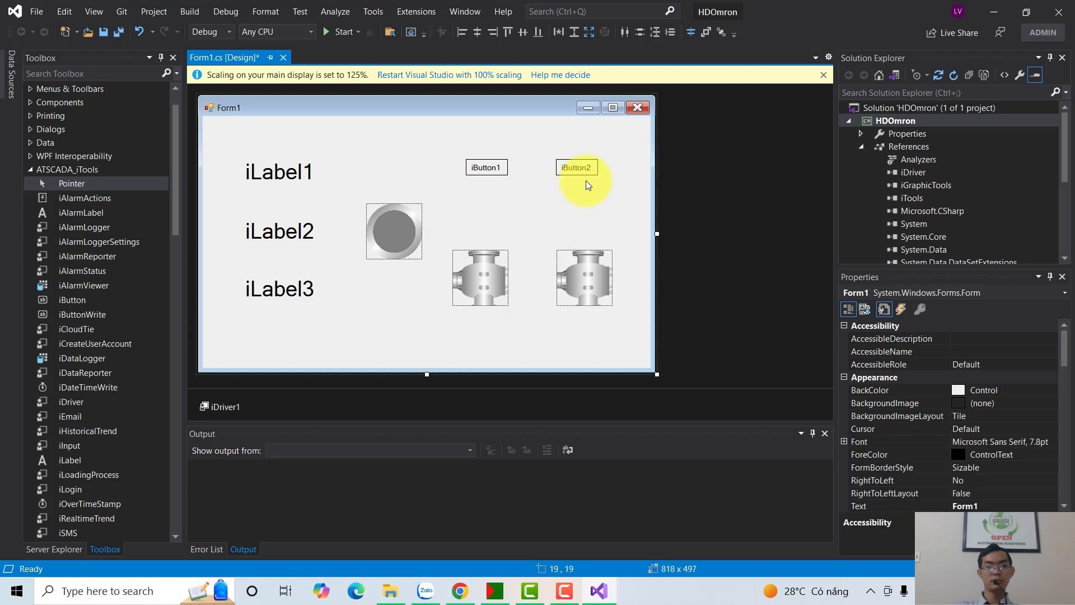
Step: Nudge iButton1 slightly left and iButton2 slightly right to line them up over the pump images
click(490, 168)
key(Left)
key(Left)
click(569, 168)
key(Right)
key(Right)
key(Right)
key(Right)
Step: Move the round indicator image slightly up, beside iLabel2
click(574, 226)
drag(392, 236, 393, 223)
drag(423, 129, 647, 331)
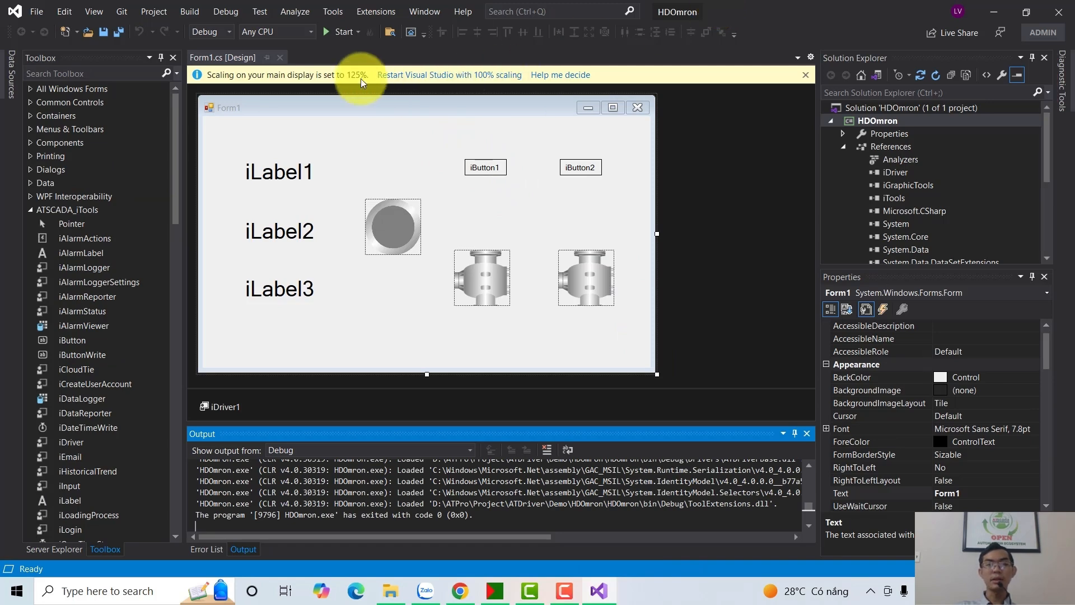
Step: Run the HDOmron project and bring up the ATDriver Server window beside the running form
click(330, 31)
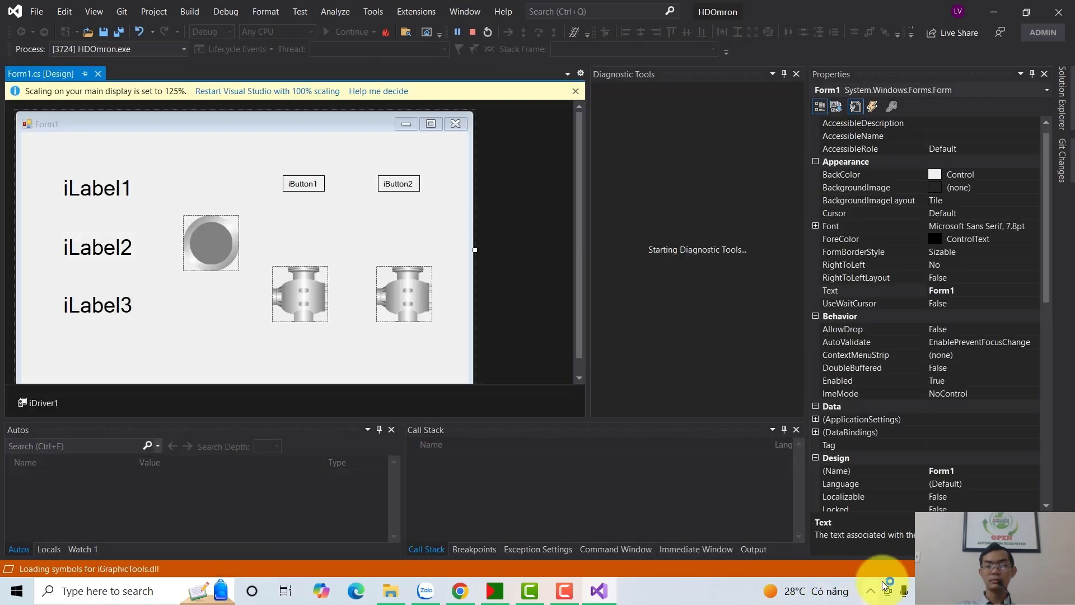
click(871, 592)
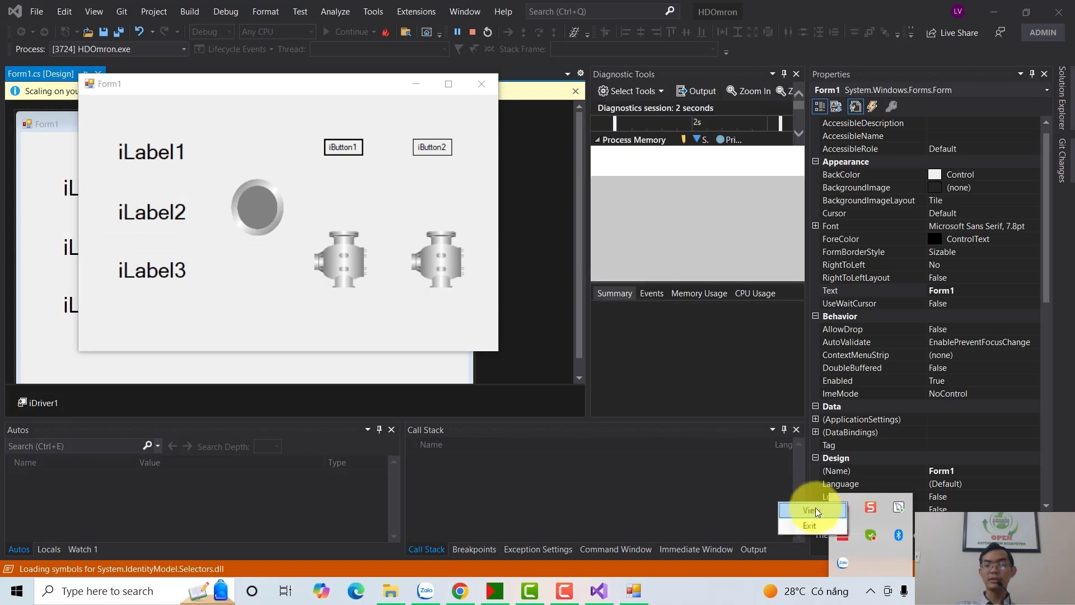
click(817, 509)
drag(714, 65, 719, 85)
drag(345, 85, 345, 82)
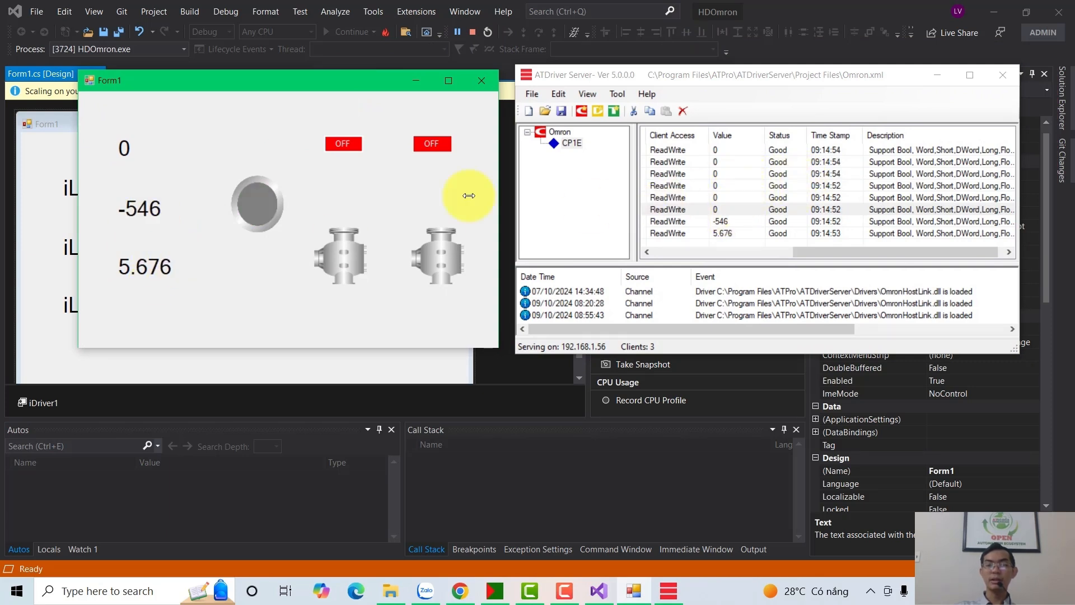
click(262, 222)
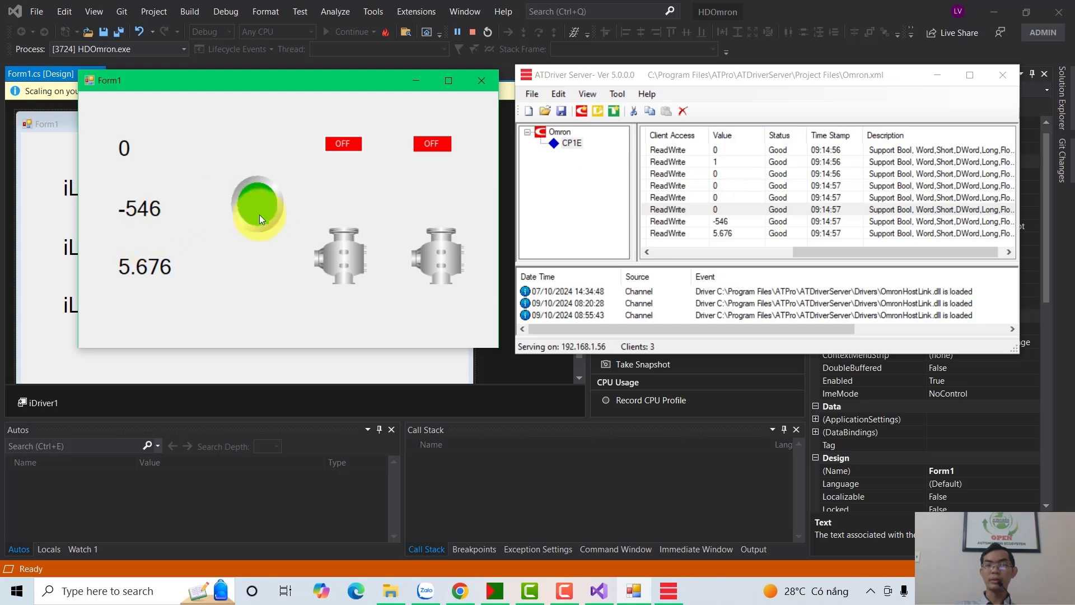
Step: Write the value 430 to the tag Omron.CP1E.D1 in ATDriver Server and close the write dialog
right_click(724, 211)
click(770, 220)
text(430)
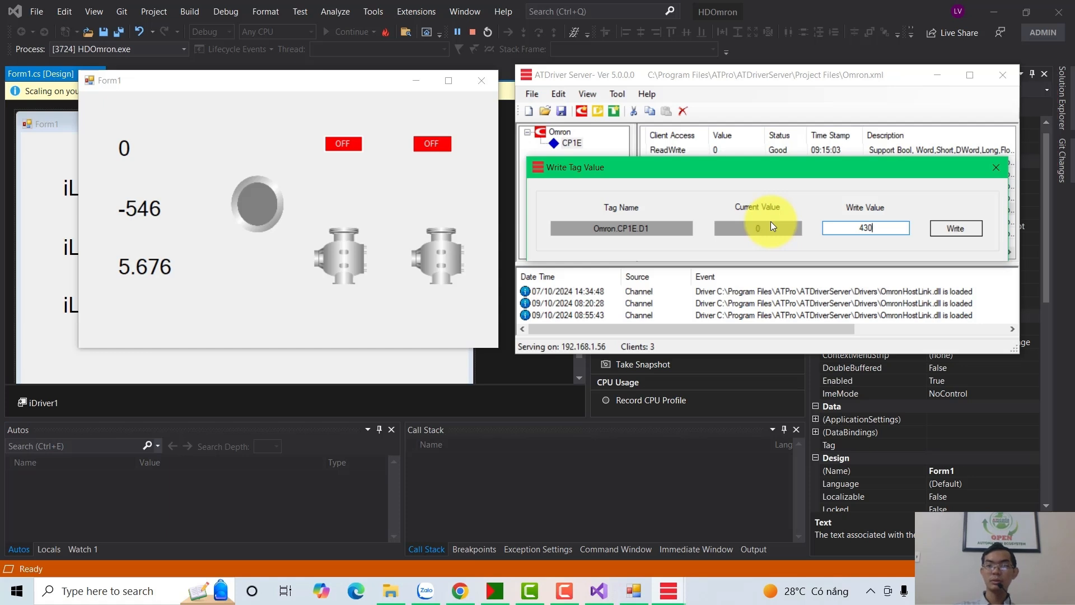
click(997, 167)
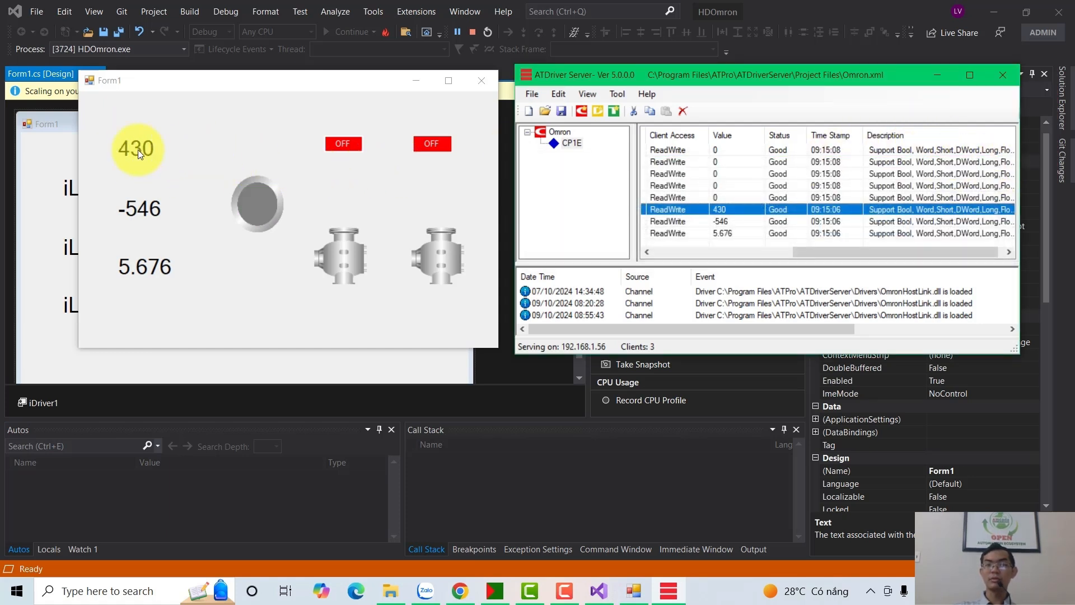
Step: Test both pump buttons on the running form by switching each one on and back off
click(344, 144)
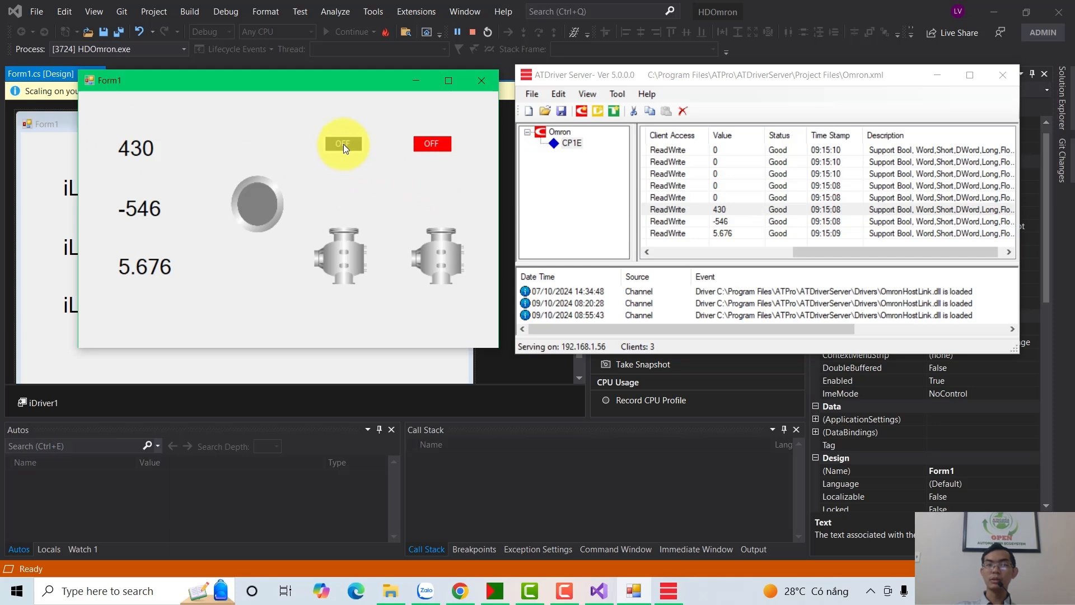
click(341, 149)
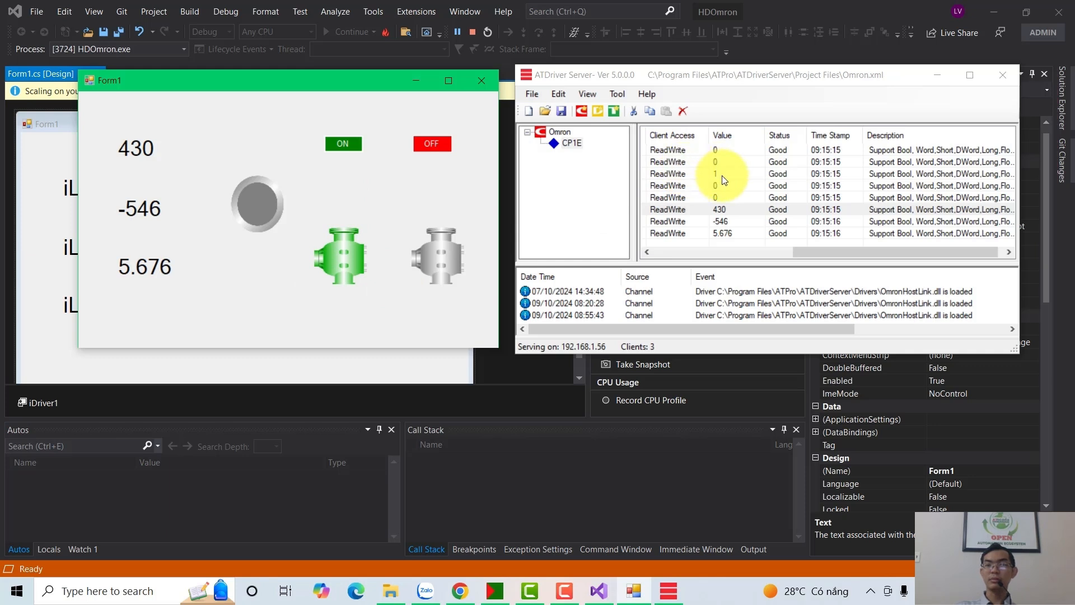
mouse_move(805, 250)
mouse_down()
mouse_move(797, 250)
mouse_move(809, 250)
mouse_up()
click(432, 144)
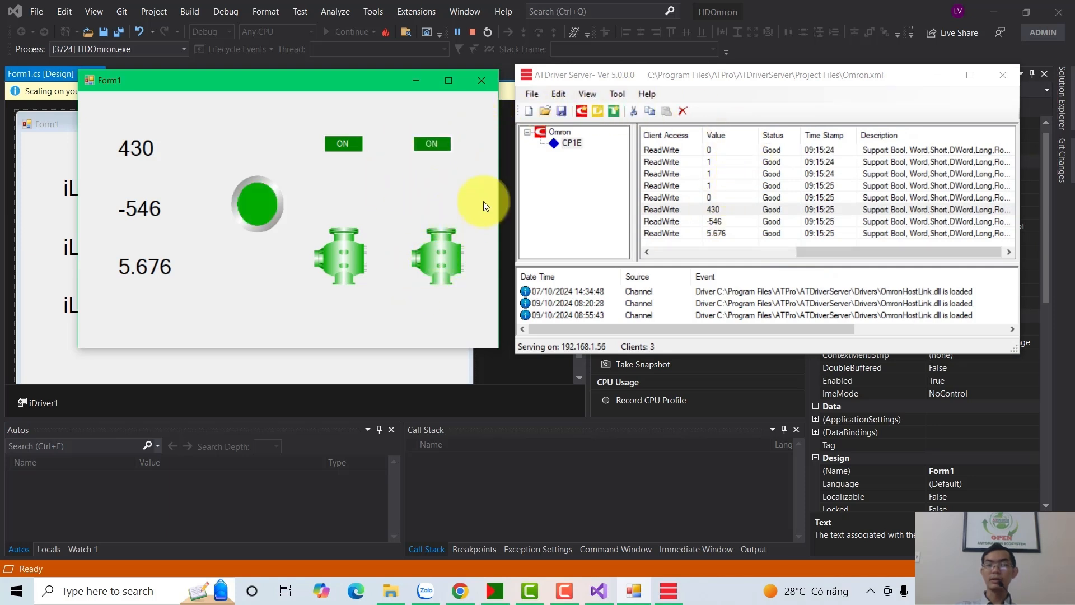
drag(804, 253, 854, 253)
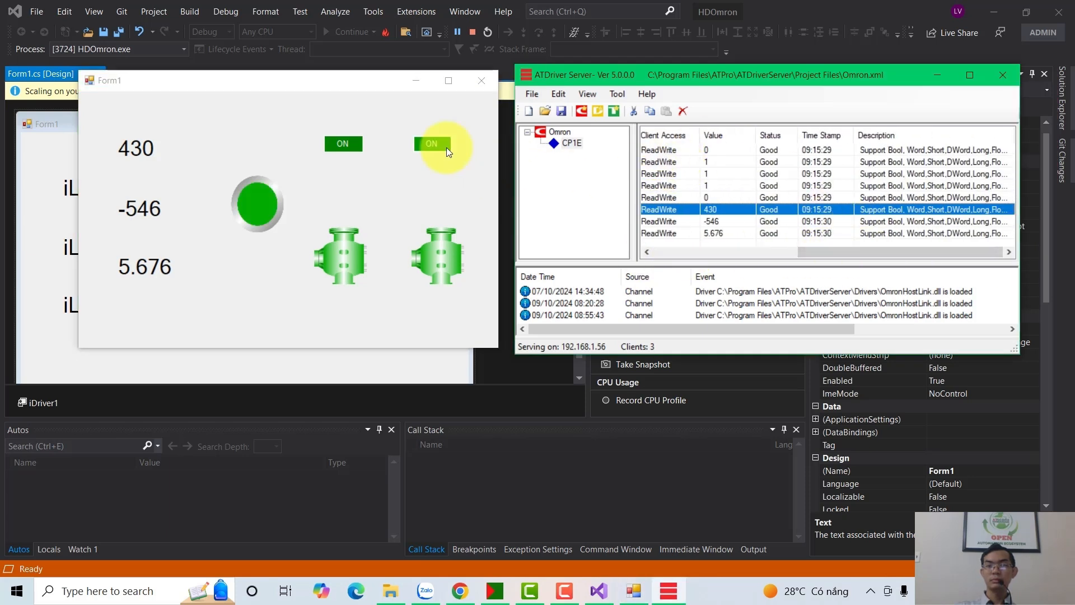
click(348, 143)
click(429, 146)
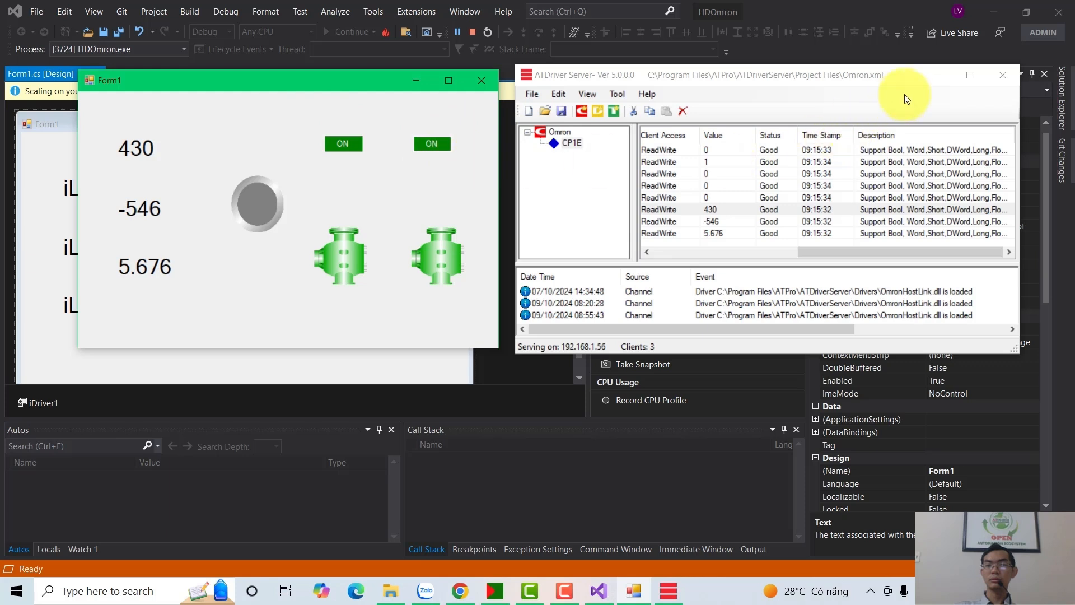
Step: Minimize the ATDriver Server window and move the running form clear of the form designer
click(939, 75)
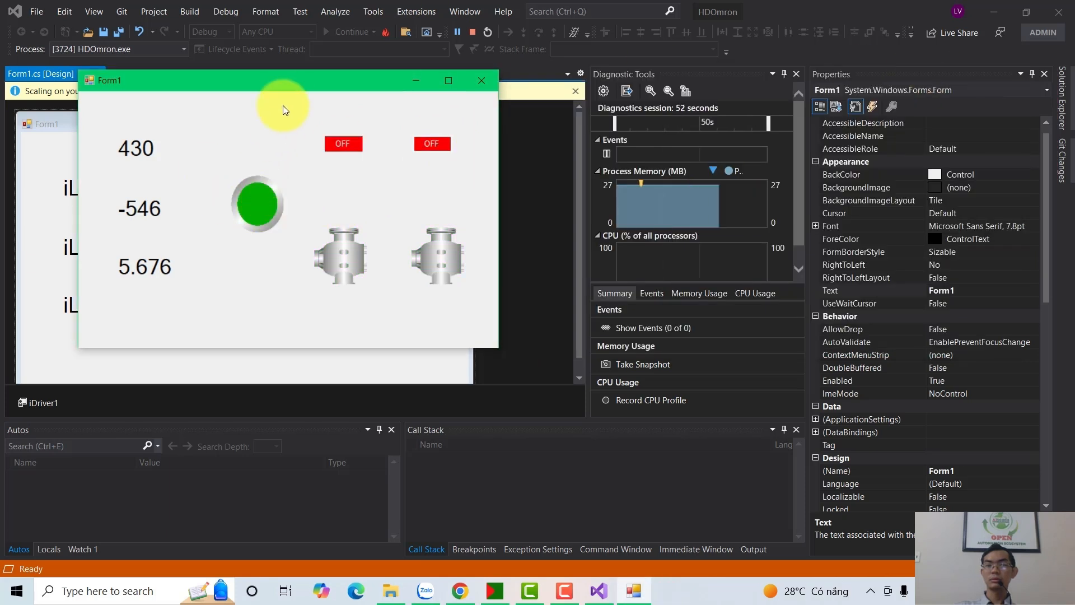
drag(283, 82, 839, 258)
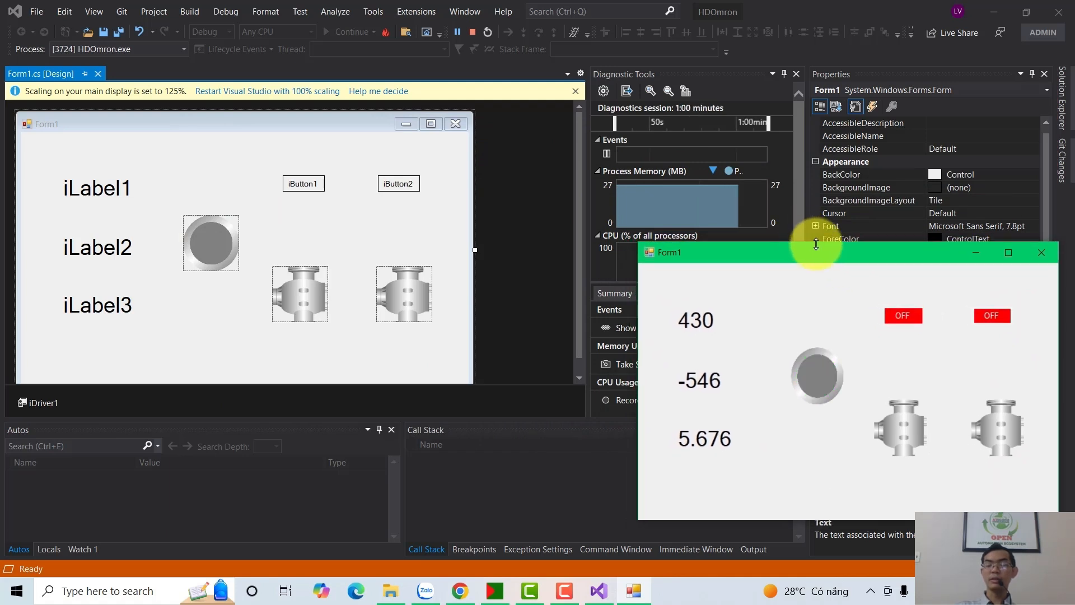
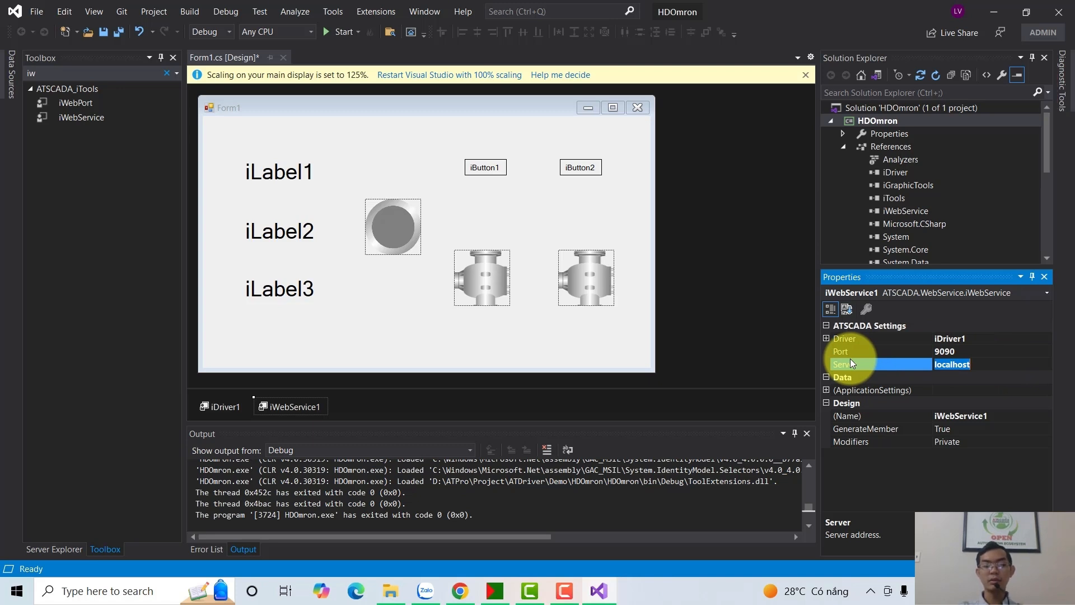
Step: Set the Server property of iWebService1 to 192.168.1.56
text(1)
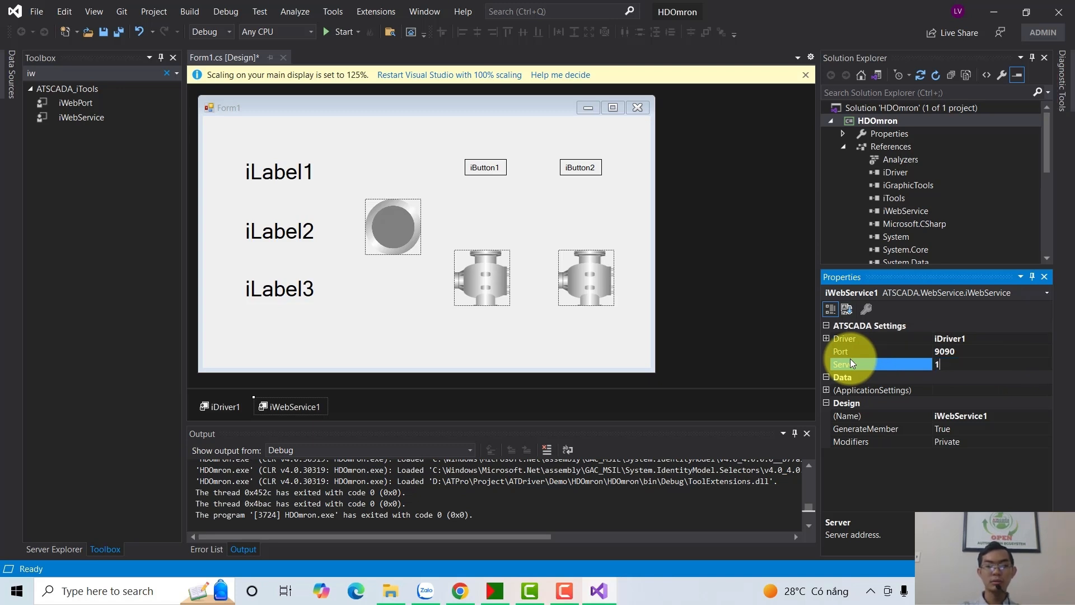
text(92.168.1.)
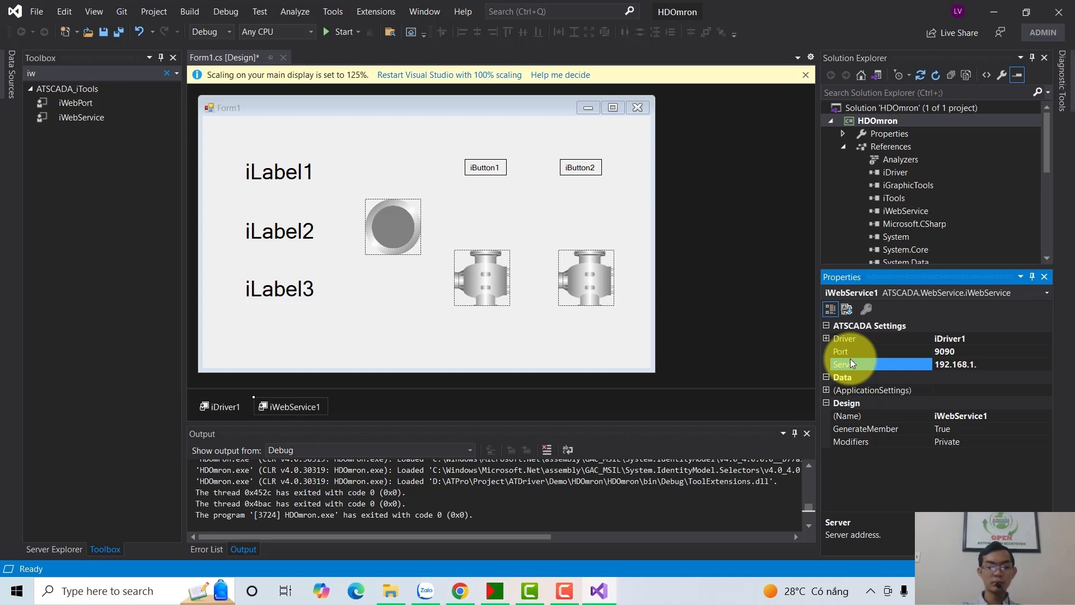
text(56)
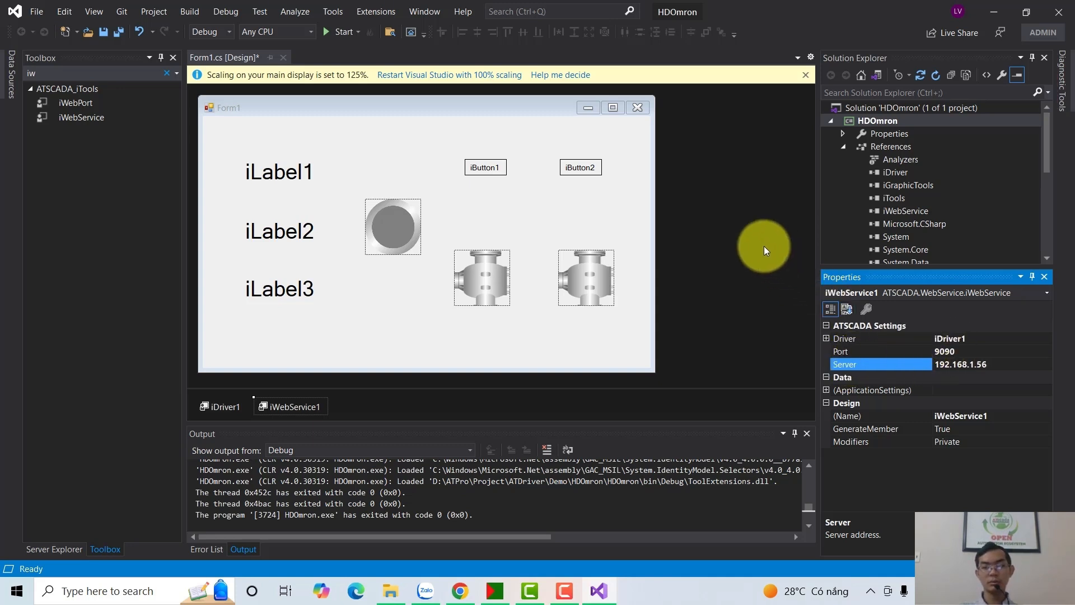
click(742, 233)
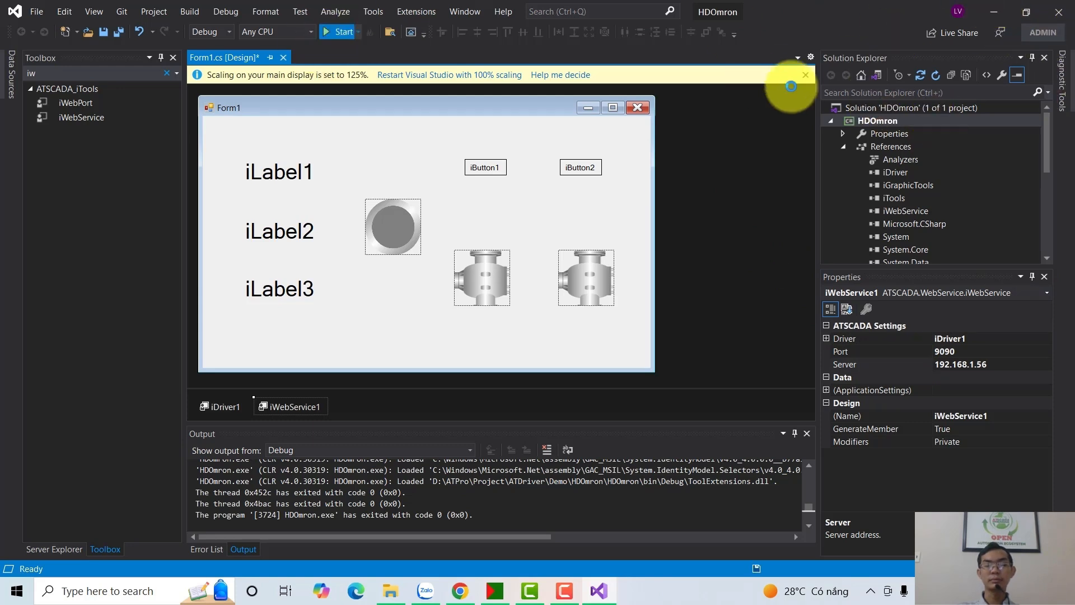
Step: Run the HDOmron project, move the running form aside, and minimize Visual Studio to leave the form on the desktop
key(F5)
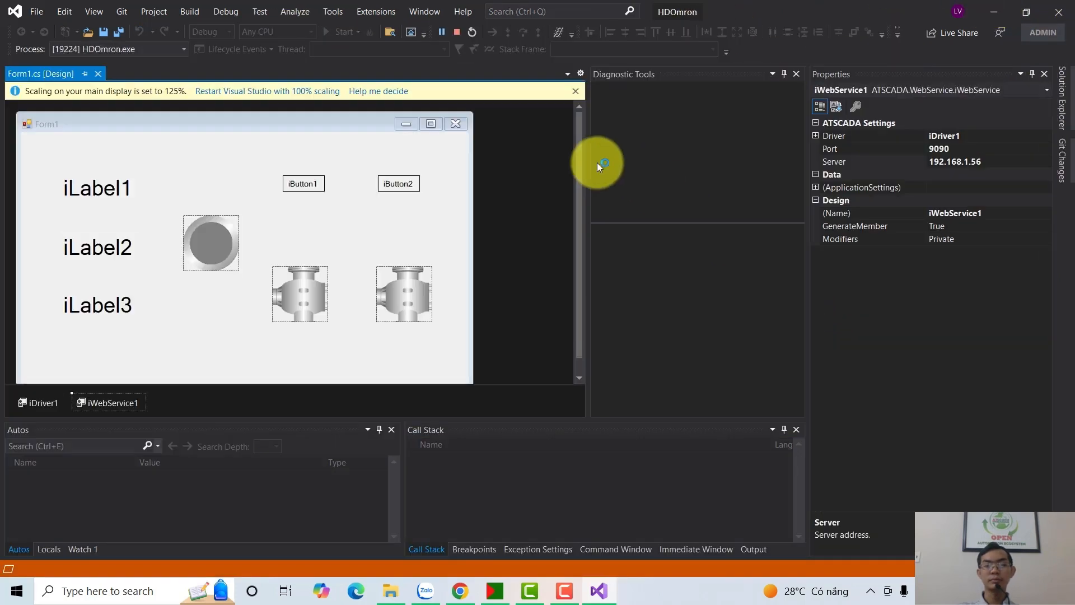
drag(264, 28, 701, 147)
click(1007, 11)
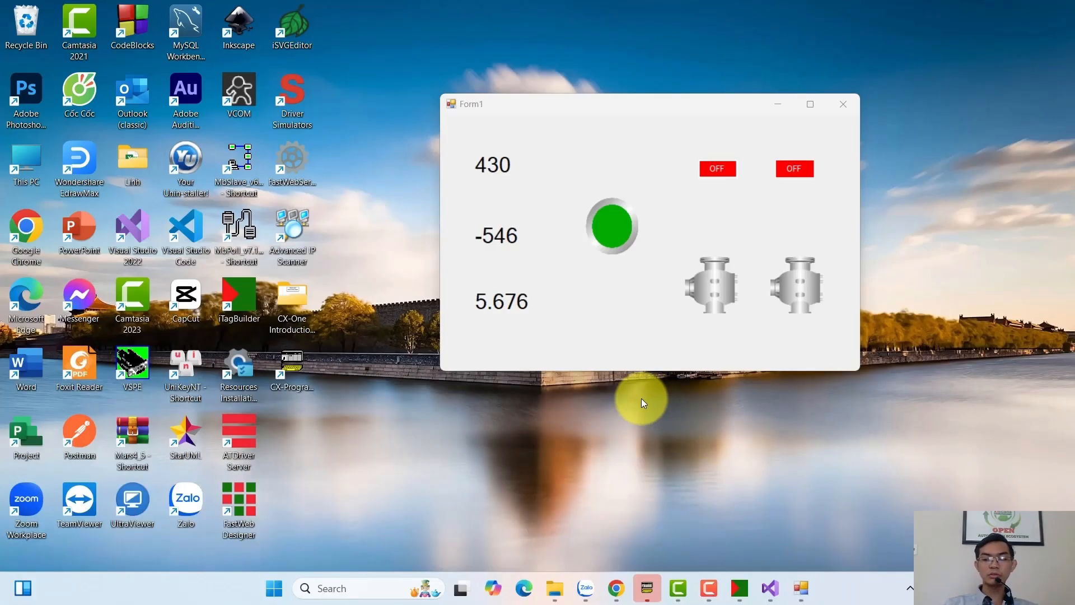
Step: In File Explorer, copy the Template folder from C:\Program Files\ATPro\FastWeb Designer
click(555, 588)
double_click(197, 143)
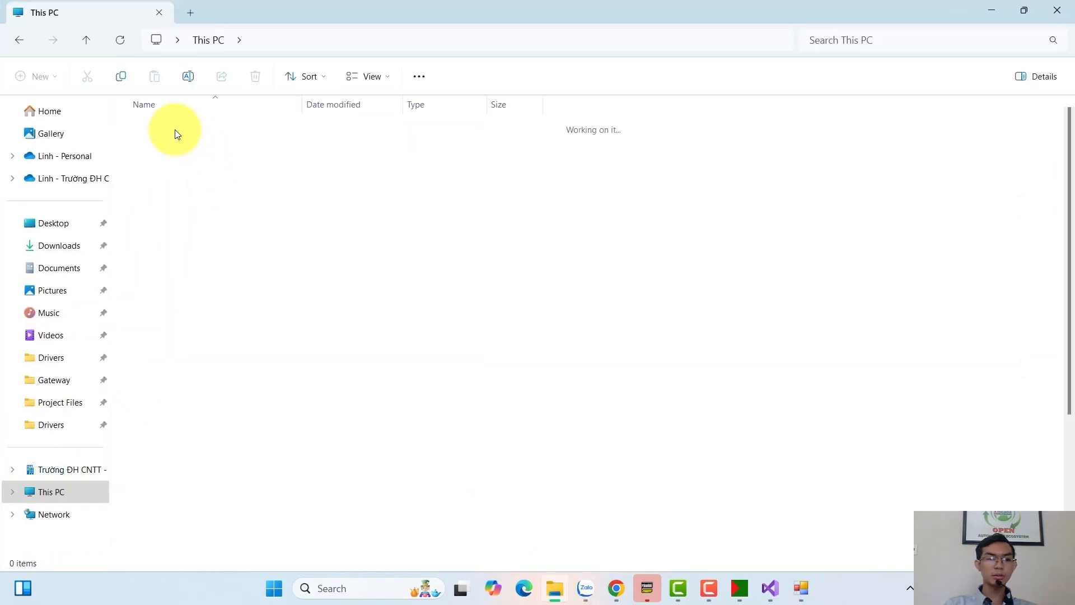
double_click(174, 213)
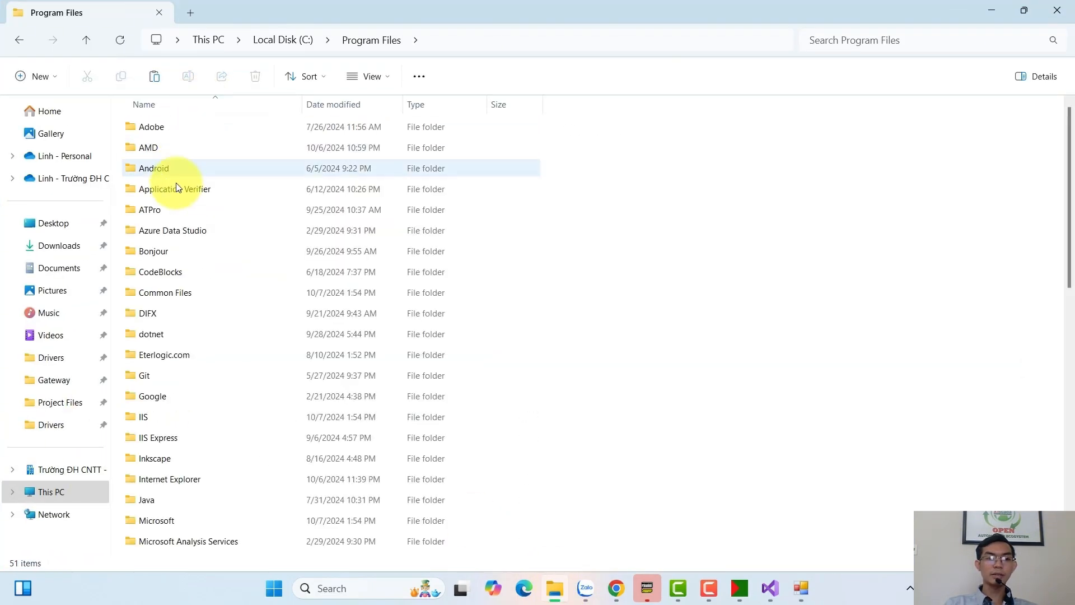
double_click(157, 211)
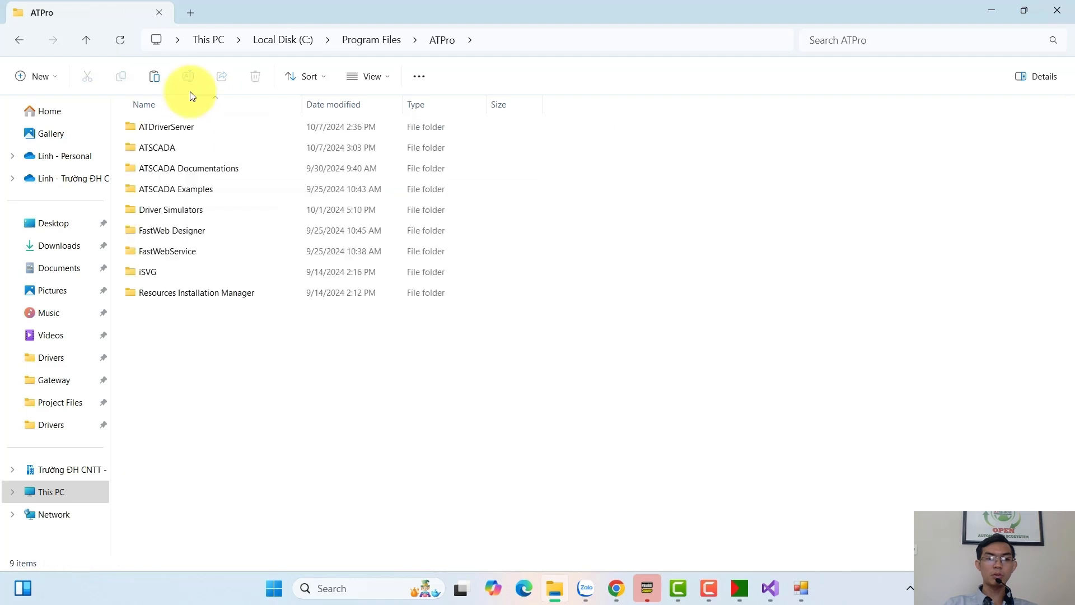
double_click(180, 229)
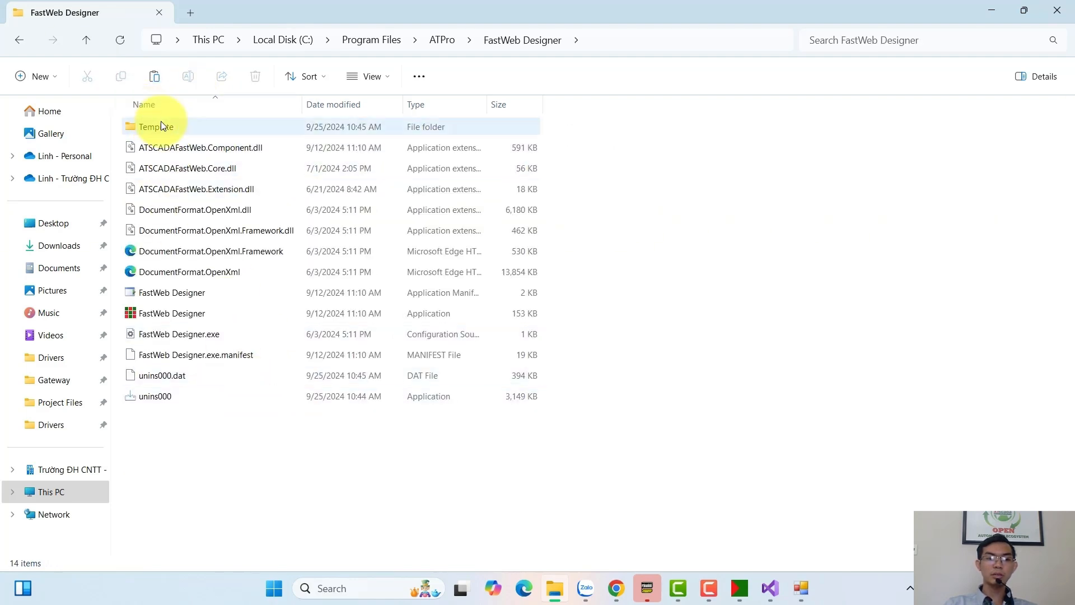
click(157, 131)
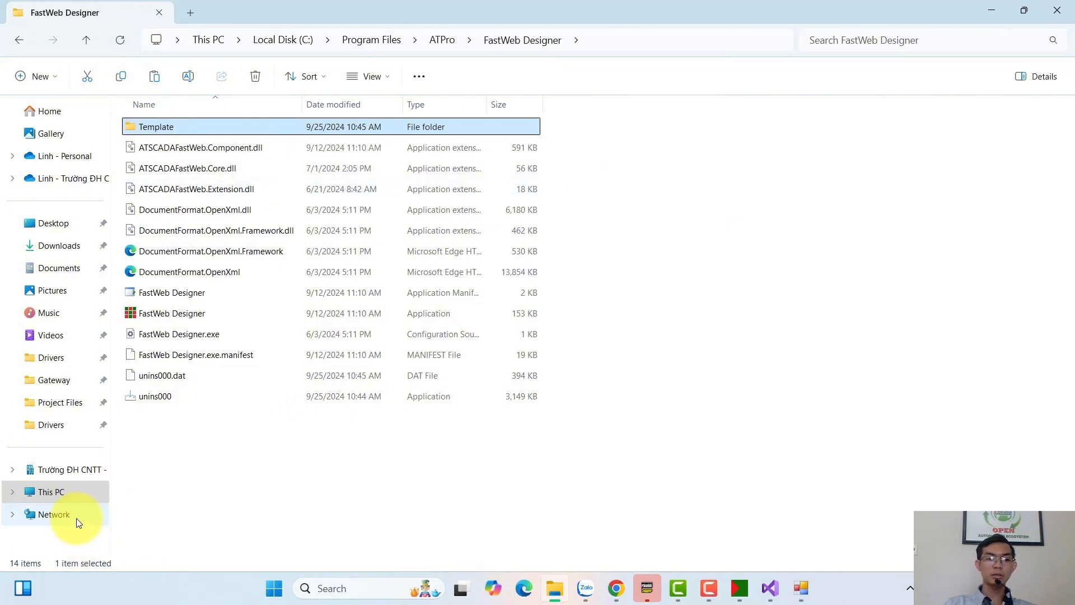
Step: Paste the copied Template folder into D:\ATPro\Project\ATDriver\Web
click(71, 492)
click(350, 137)
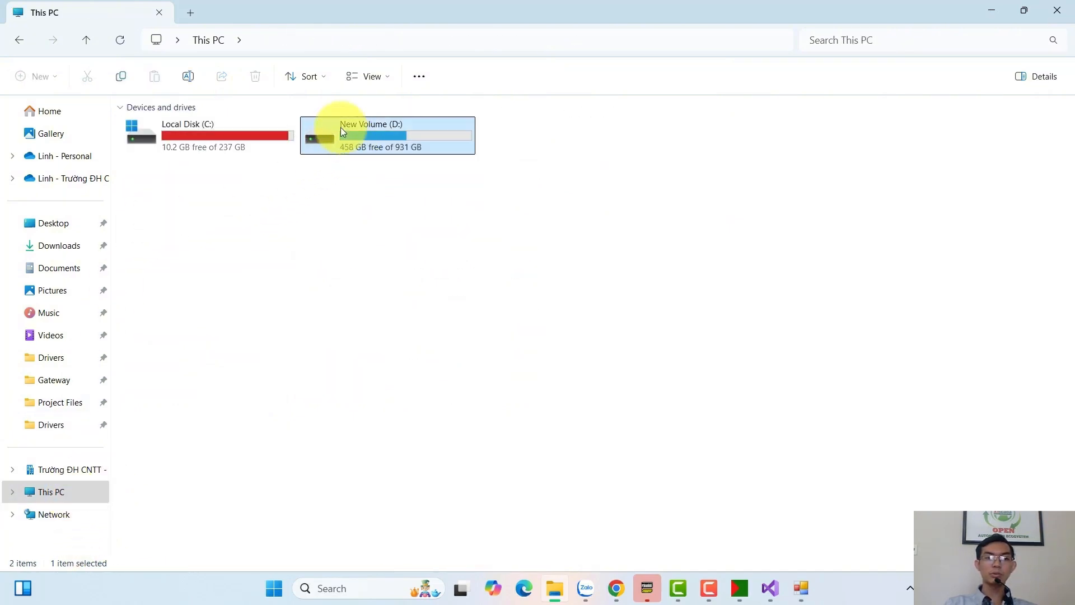
double_click(359, 140)
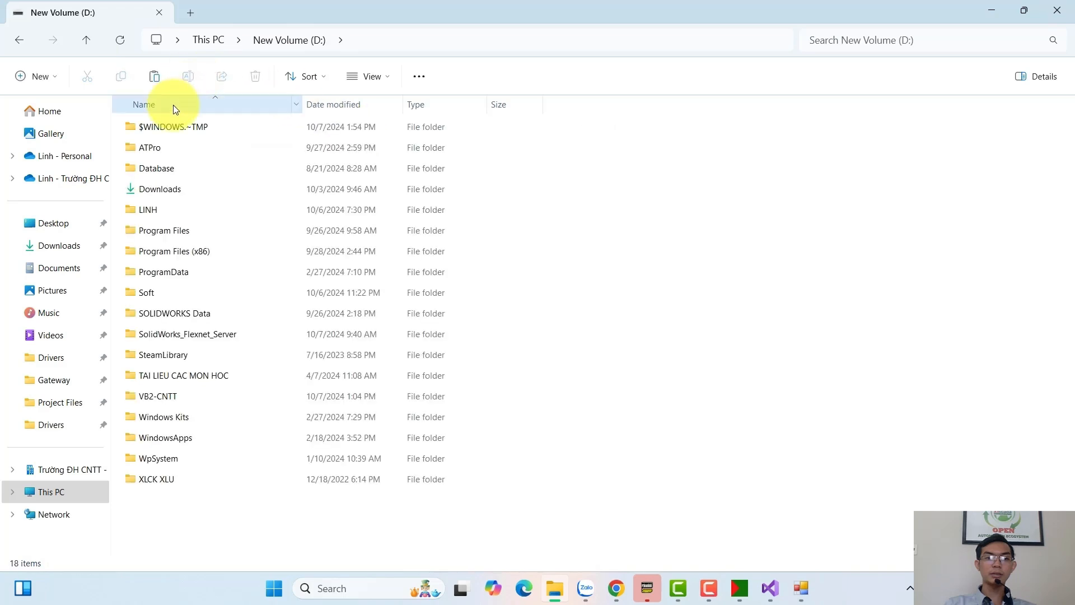
double_click(175, 148)
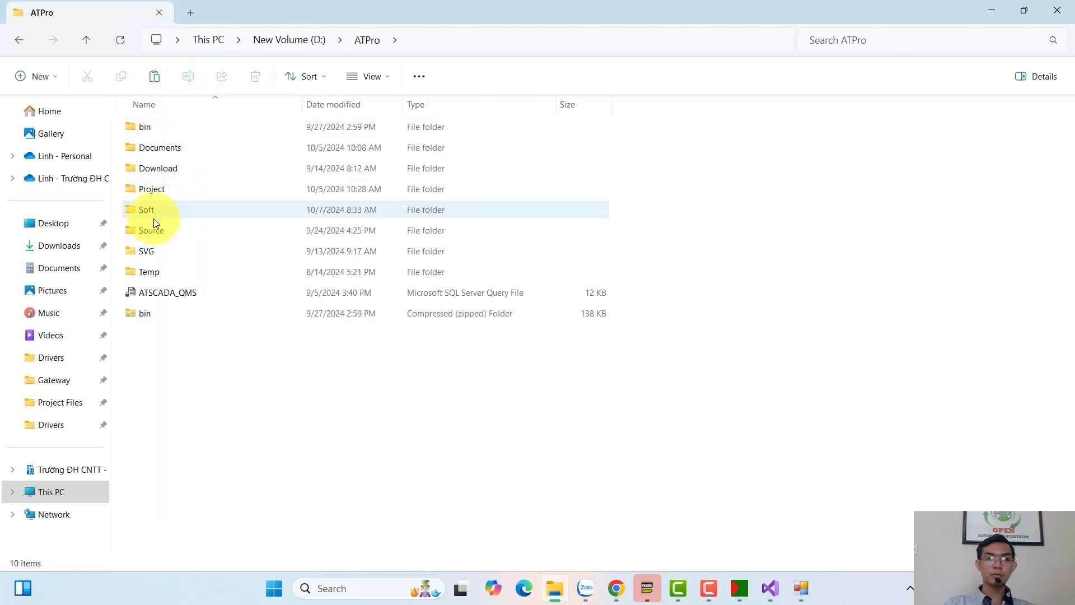
double_click(156, 188)
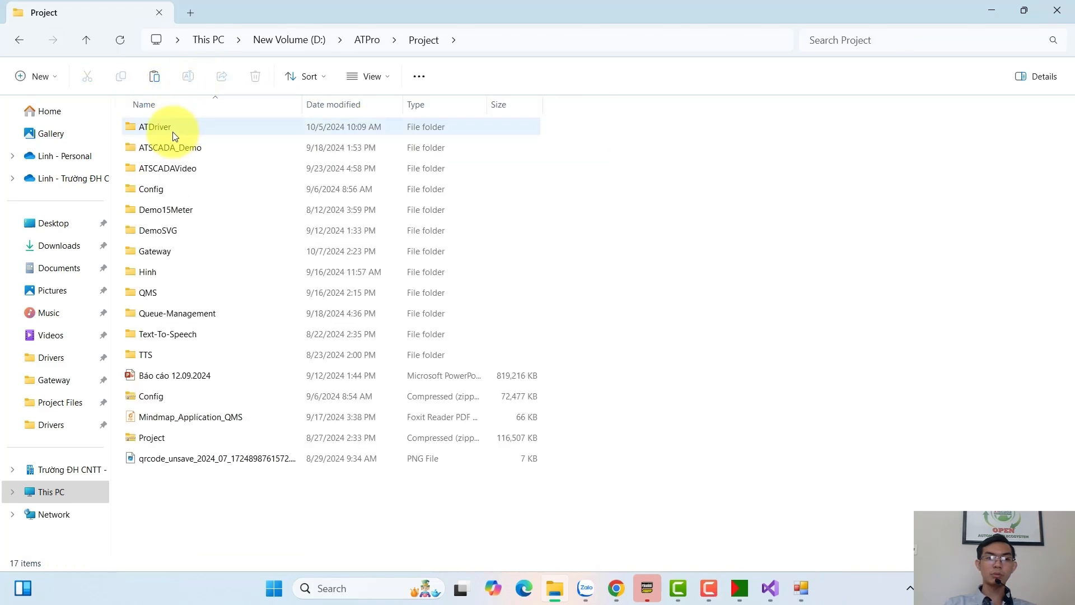
double_click(180, 147)
double_click(153, 230)
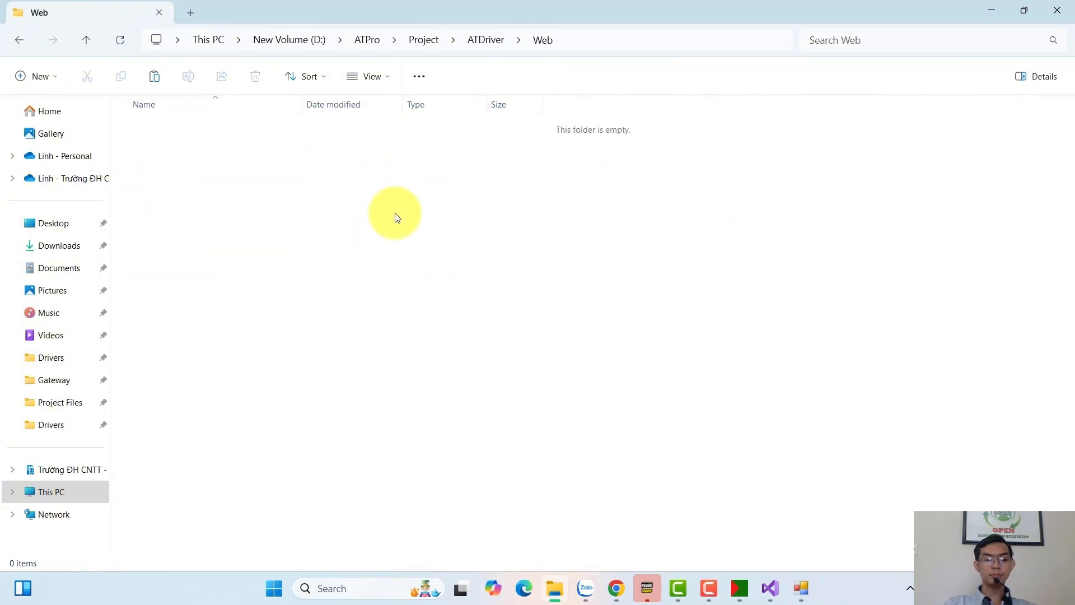
key(ctrl+v)
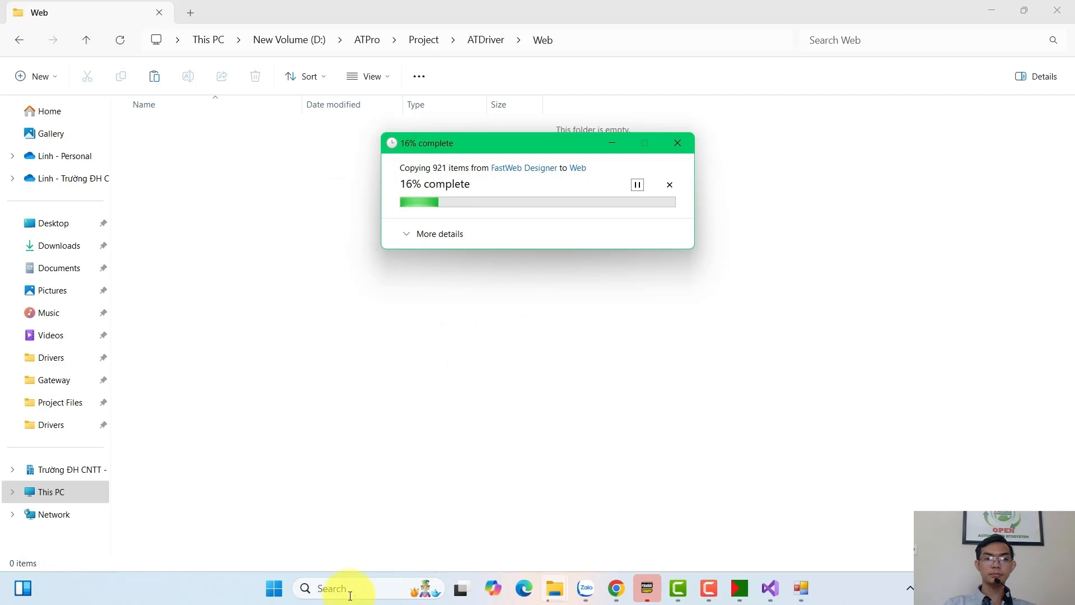
Step: Find and launch FastWeb Designer, minimize File Explorer, and maximize the designer window
click(367, 583)
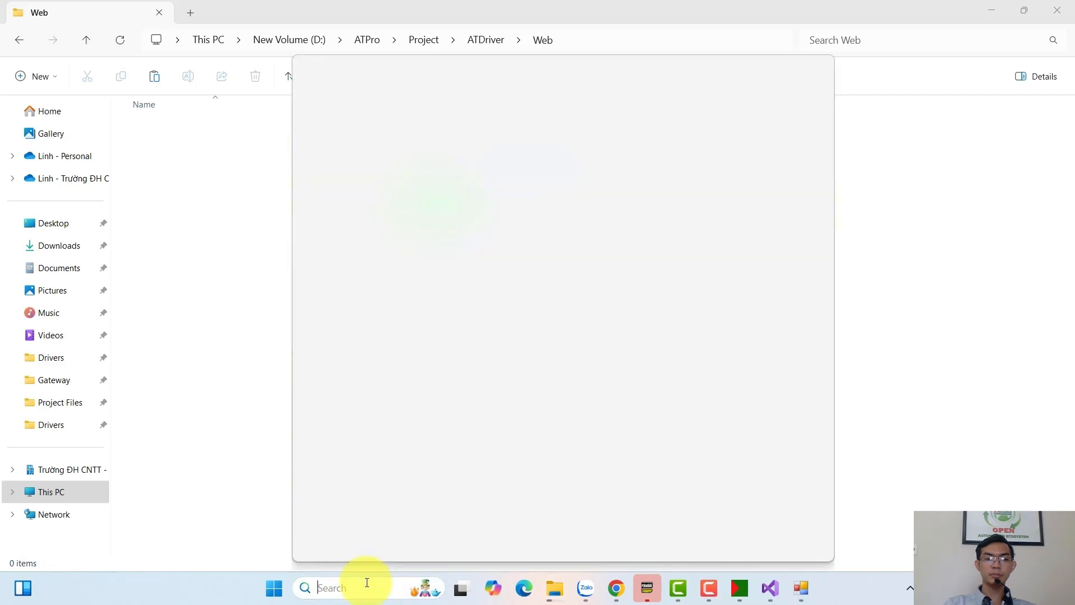
text(fastWebService)
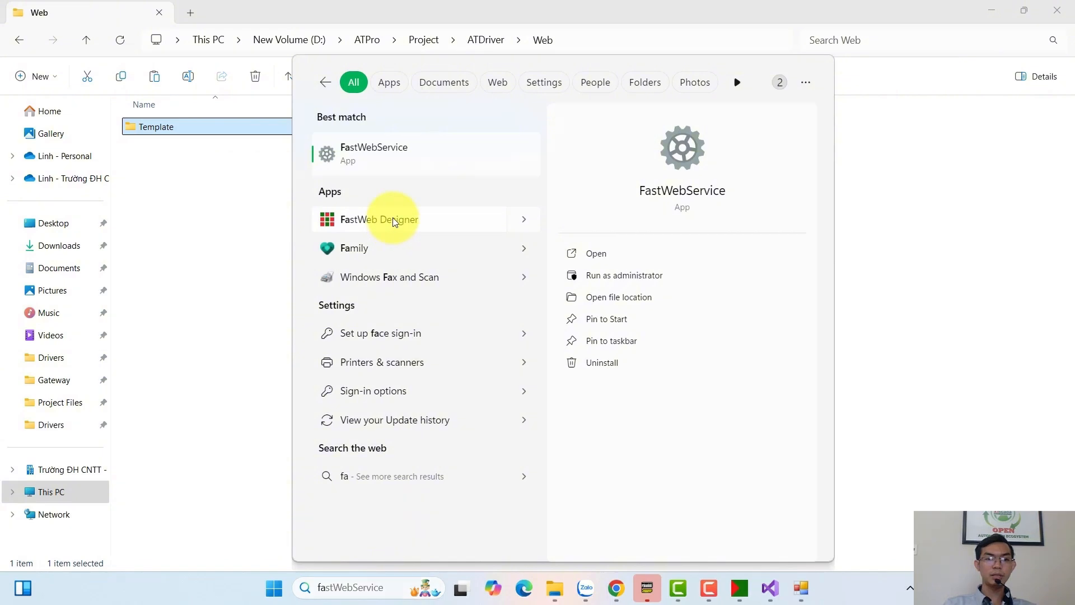
right_click(392, 219)
click(431, 233)
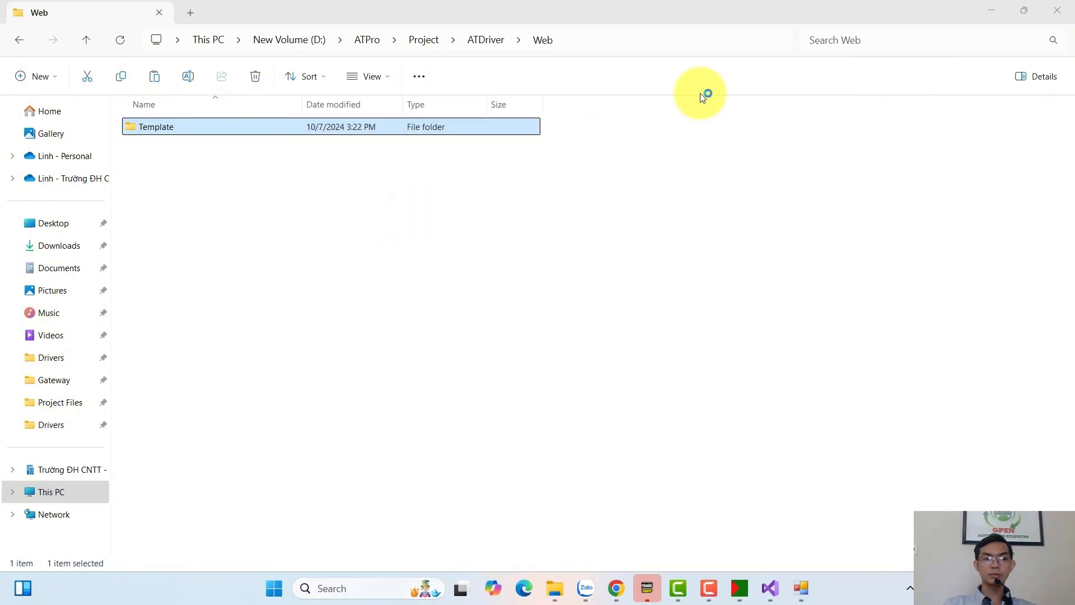
click(996, 13)
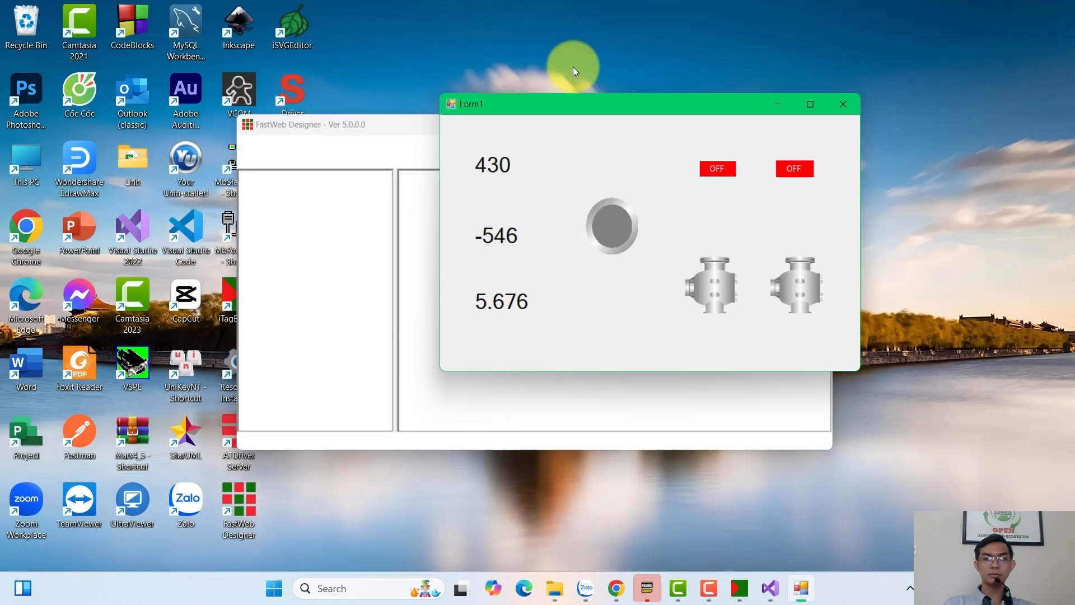
click(392, 120)
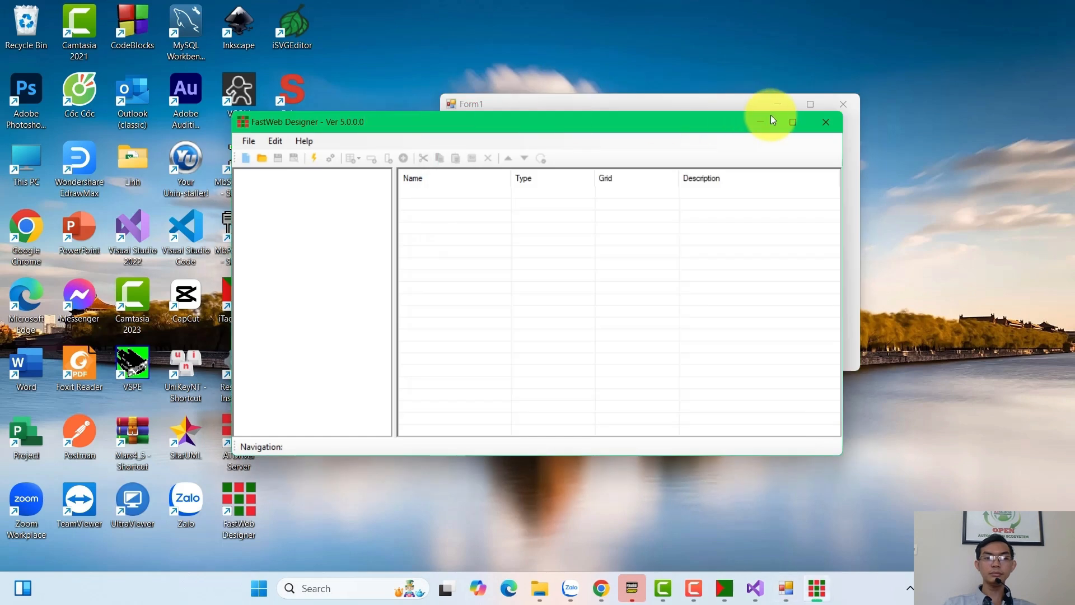
click(793, 121)
Step: Create a new application named NewApplication, entering the server's IP address and port 9090 for its service
click(16, 25)
click(66, 38)
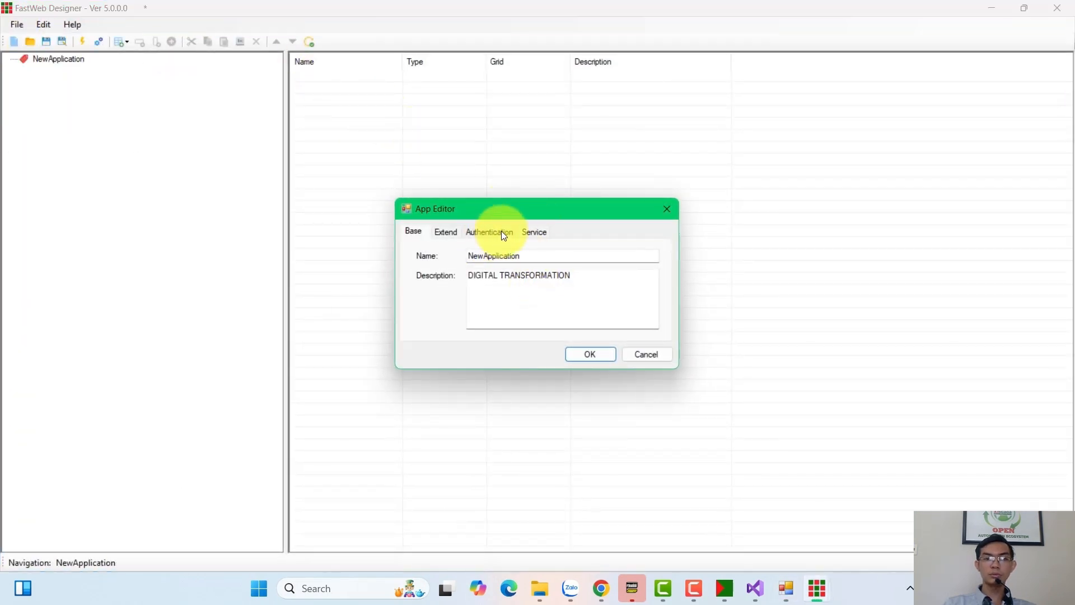
click(502, 232)
click(491, 299)
click(532, 234)
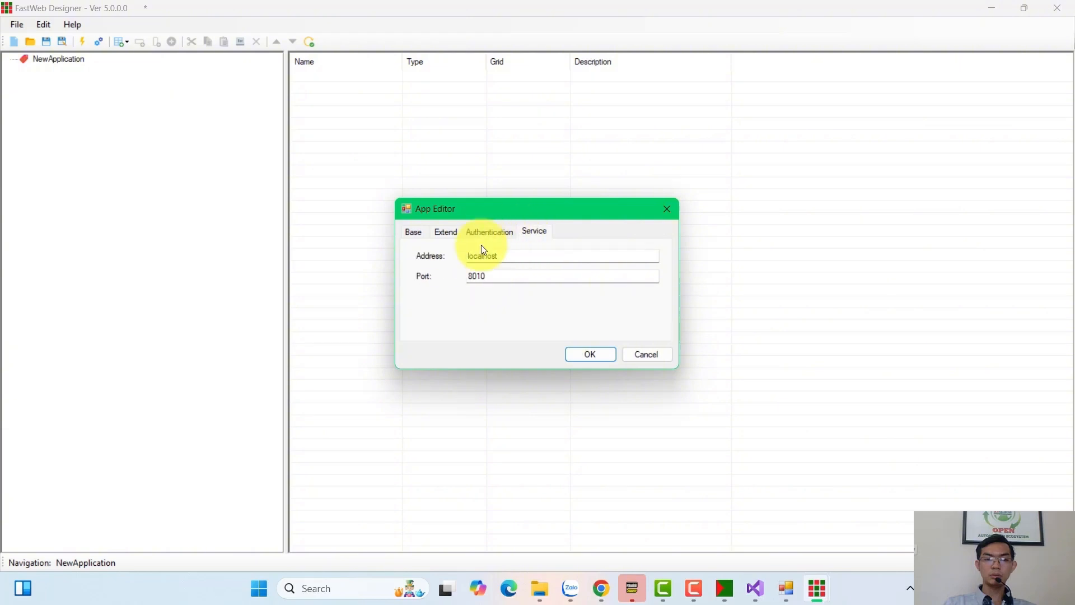
drag(508, 253, 427, 256)
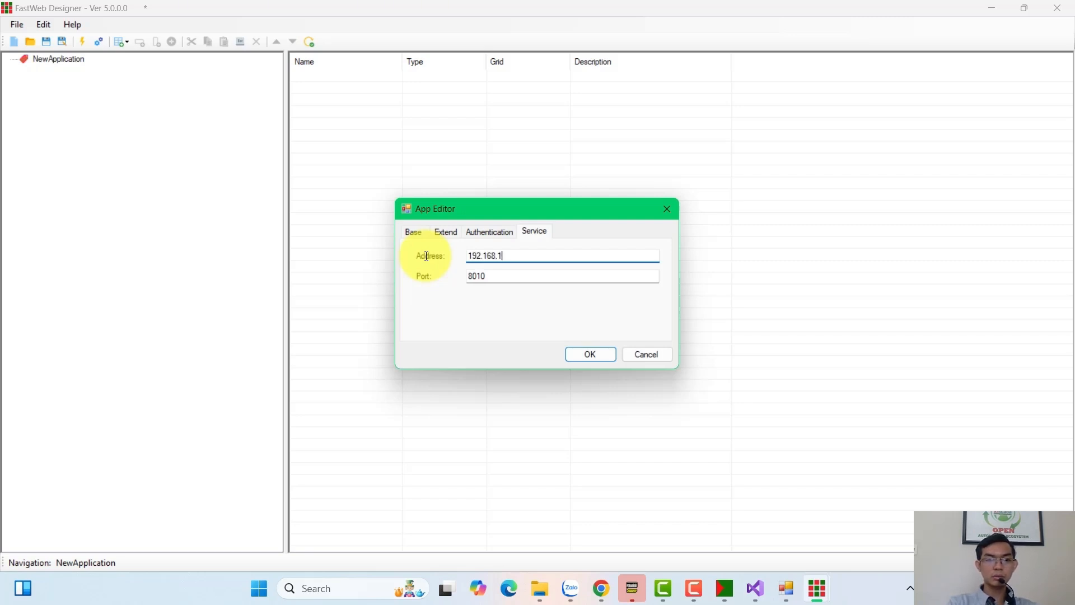
key(Tab)
text(9090)
click(589, 353)
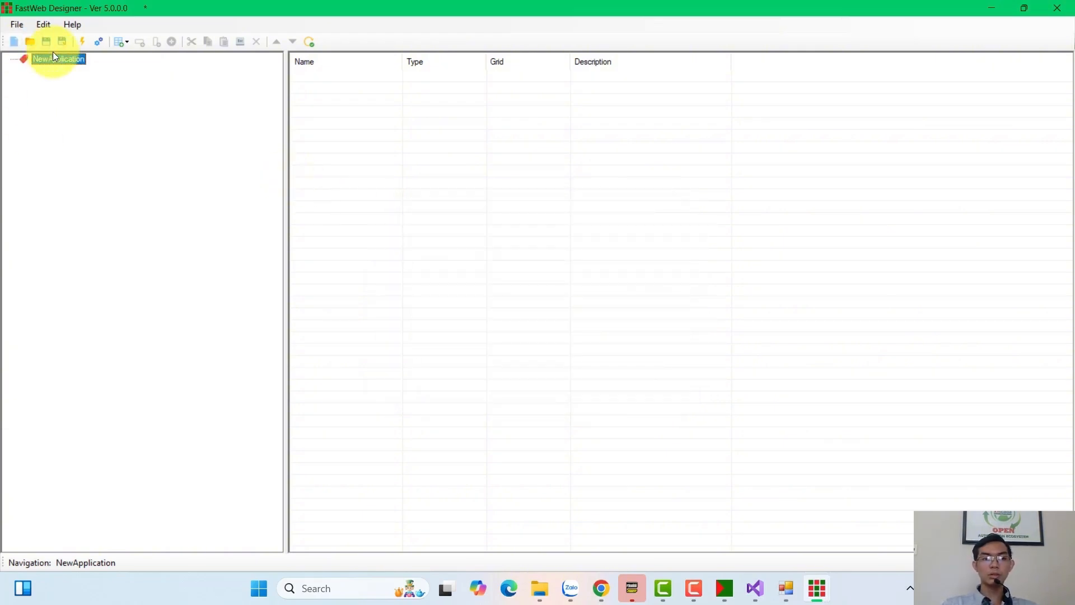
Step: Add a view to NewApplication with the default name NewView
right_click(66, 63)
mouse_move(104, 71)
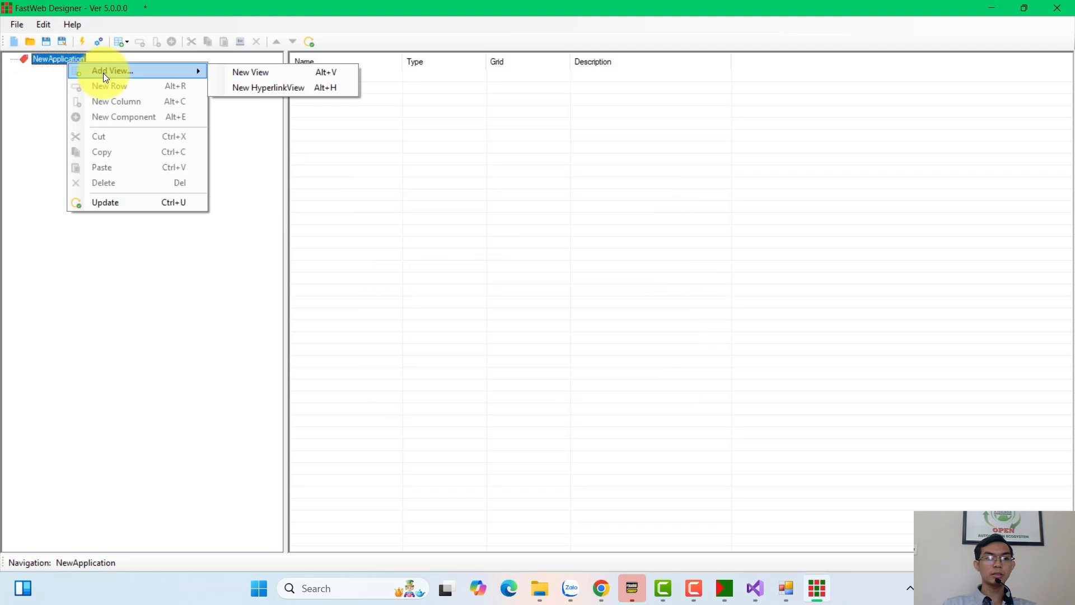
click(262, 72)
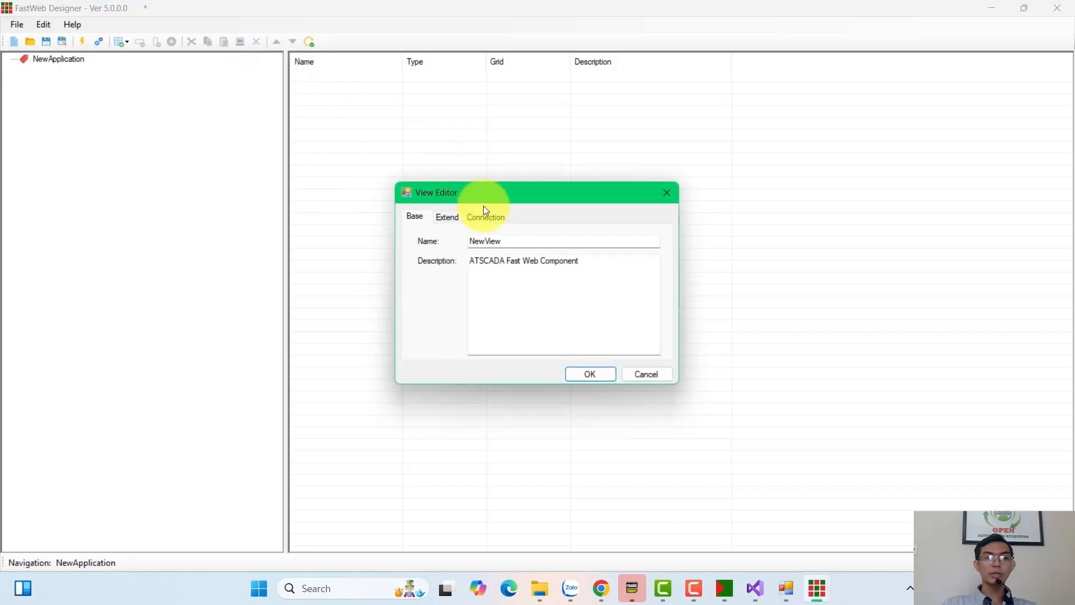
click(580, 379)
Step: Add a row to NewView and a column inside that row, keeping the default names NewRow and NewColumn
right_click(68, 70)
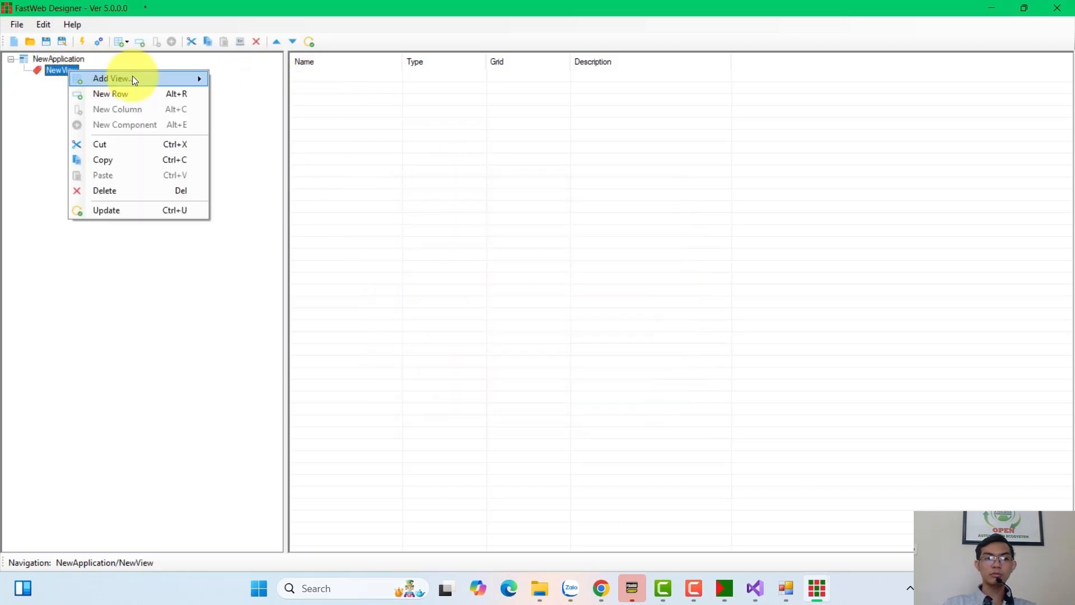
click(120, 94)
click(587, 355)
right_click(66, 78)
click(127, 115)
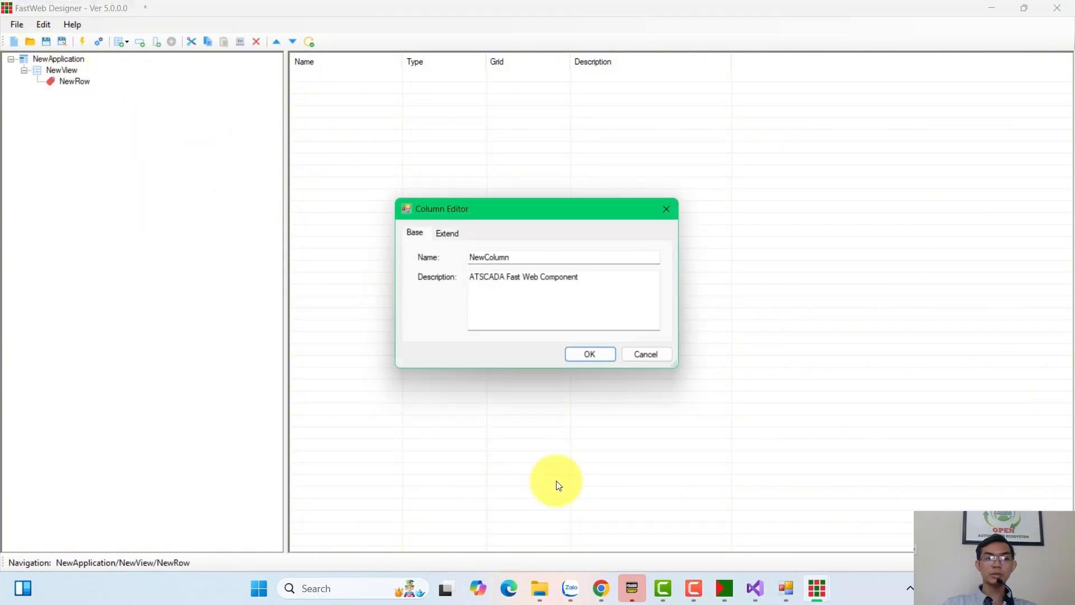
click(589, 354)
Step: Add an iCard component to NewColumn
click(93, 93)
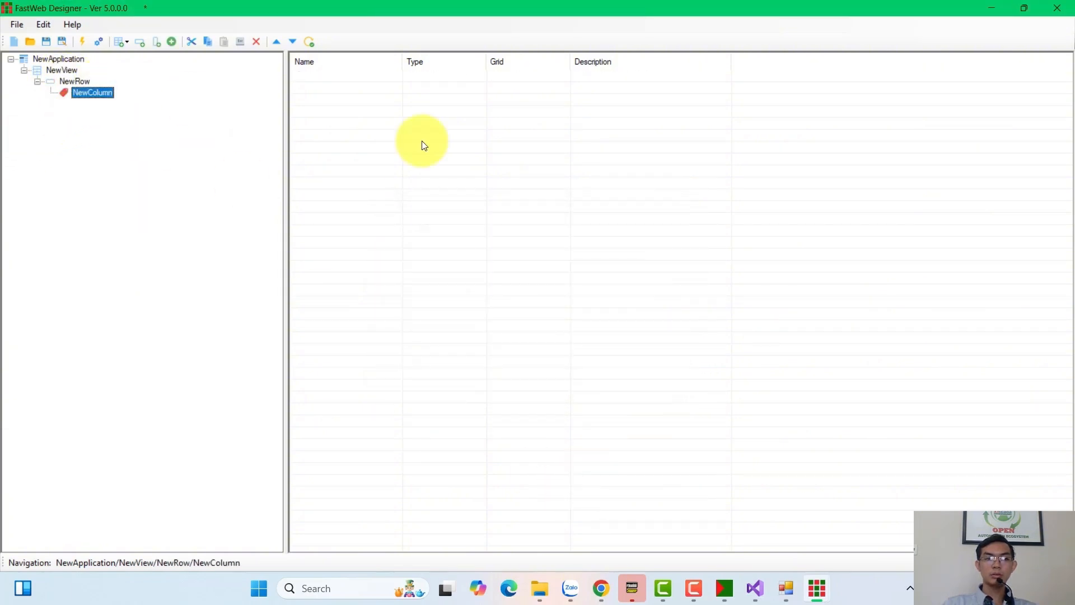
right_click(378, 102)
click(408, 151)
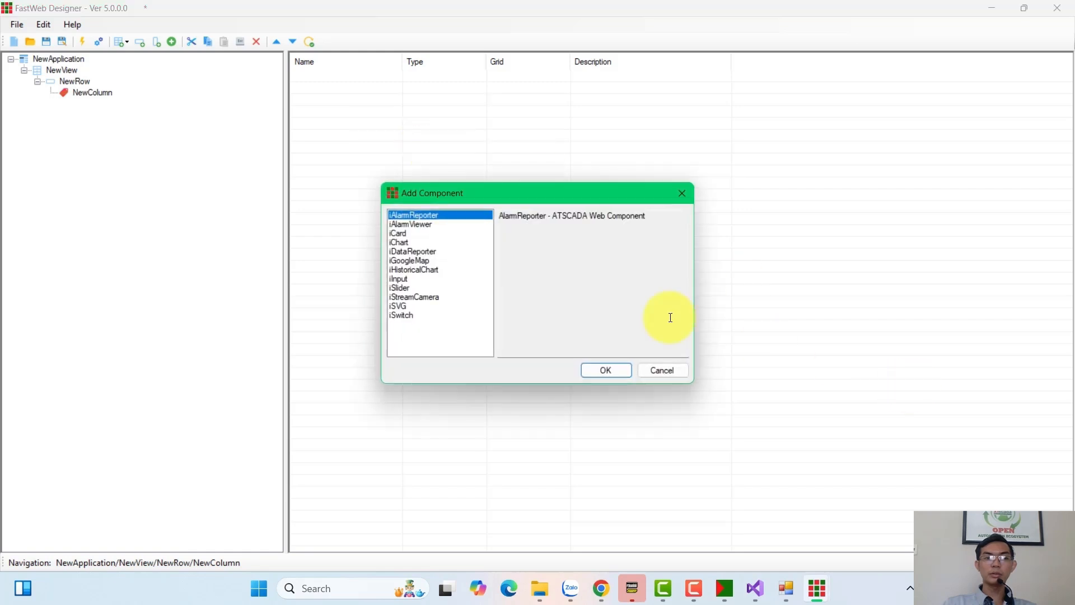
click(399, 240)
click(398, 233)
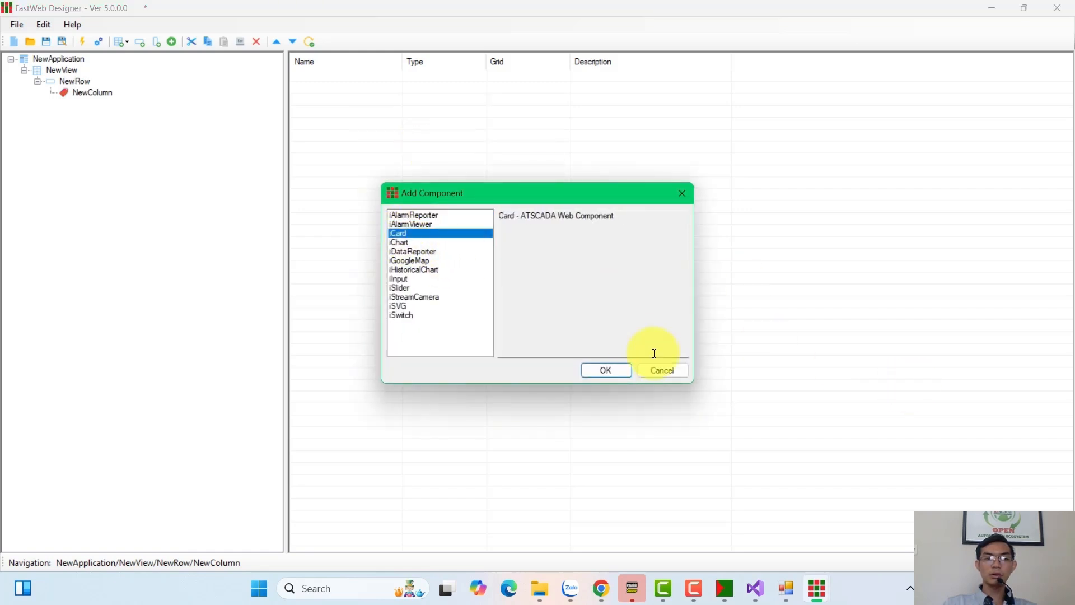
click(617, 370)
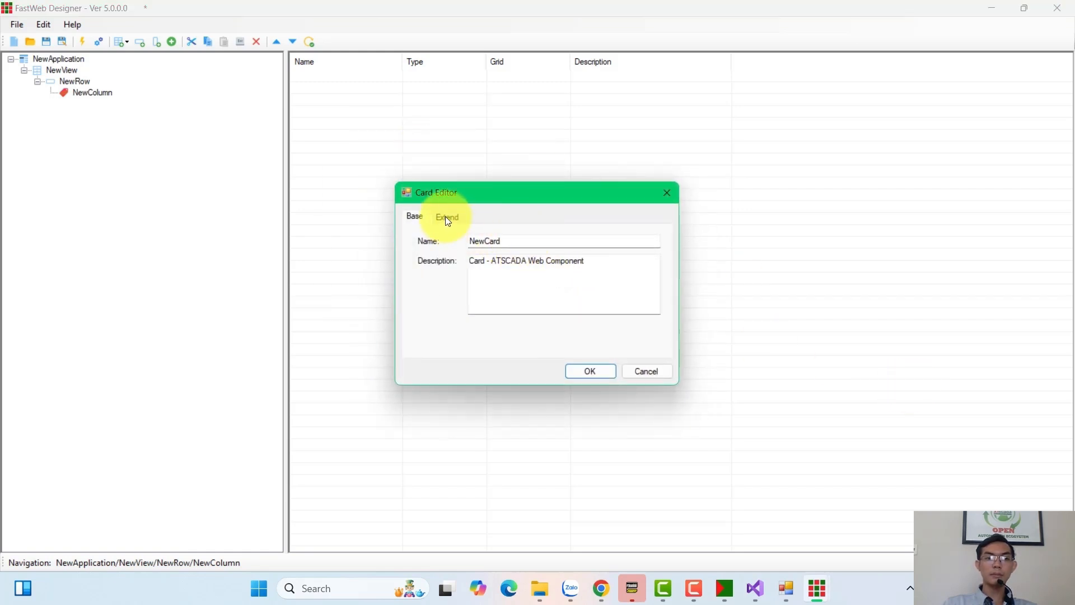
Step: Name the new card Q1 and copy that name for reuse
click(447, 217)
click(416, 217)
click(502, 240)
drag(501, 241, 420, 241)
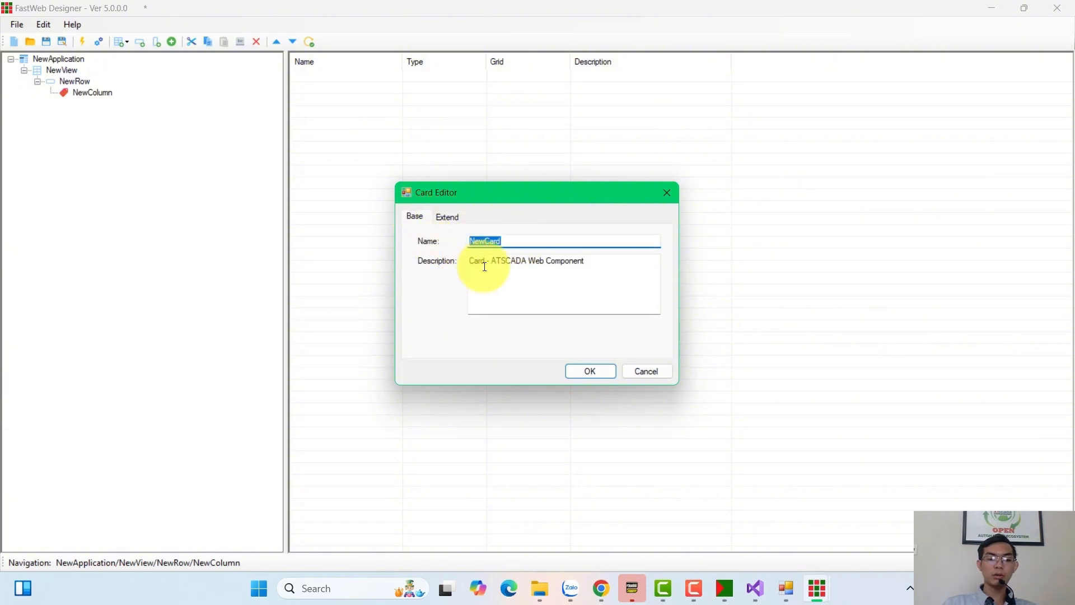
drag(492, 242, 453, 236)
key(ctrl+c)
Step: Set the Q1 card's content to Q1, link it to the tag OmronCP1E.Q1, and accept the card
click(446, 215)
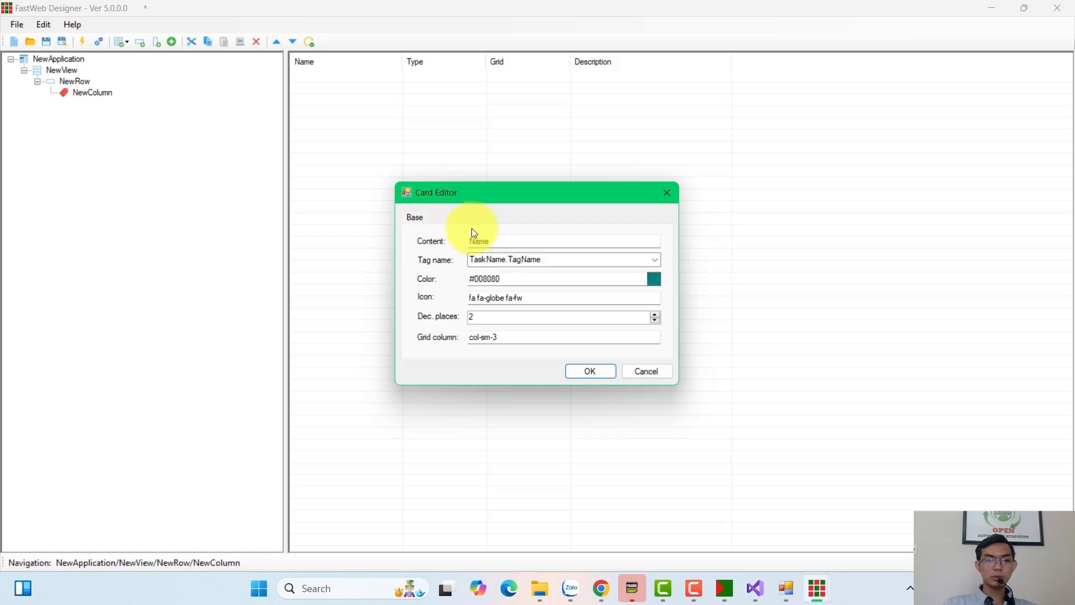
double_click(485, 241)
key(ctrl+v)
click(655, 259)
click(519, 281)
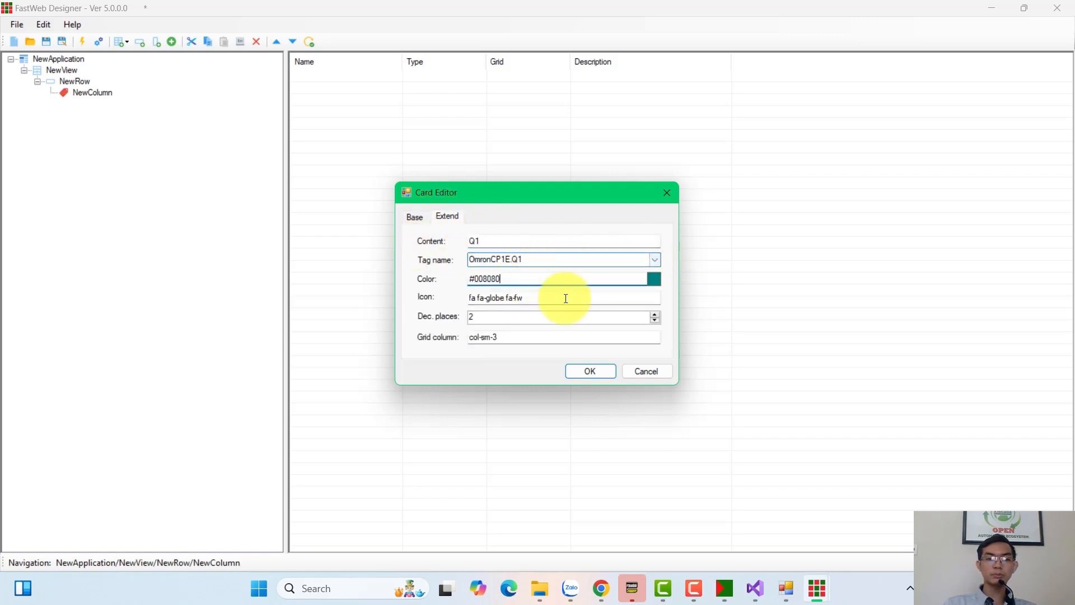
click(590, 368)
Step: Duplicate the Q1 card four times within NewColumn
click(355, 79)
key(ctrl+c)
key(ctrl+v)
key(ctrl+v)
key(ctrl+v)
key(ctrl+v)
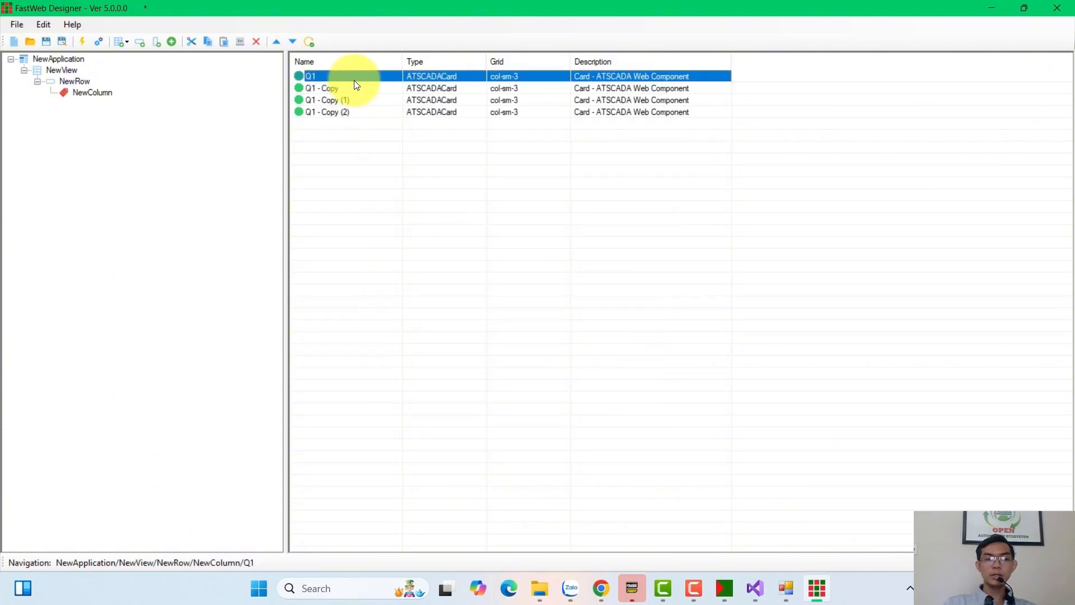
Step: Turn the card Q1 - Copy into Q2, with name and content Q2 and the tag OmronCP1E.Q2
double_click(336, 89)
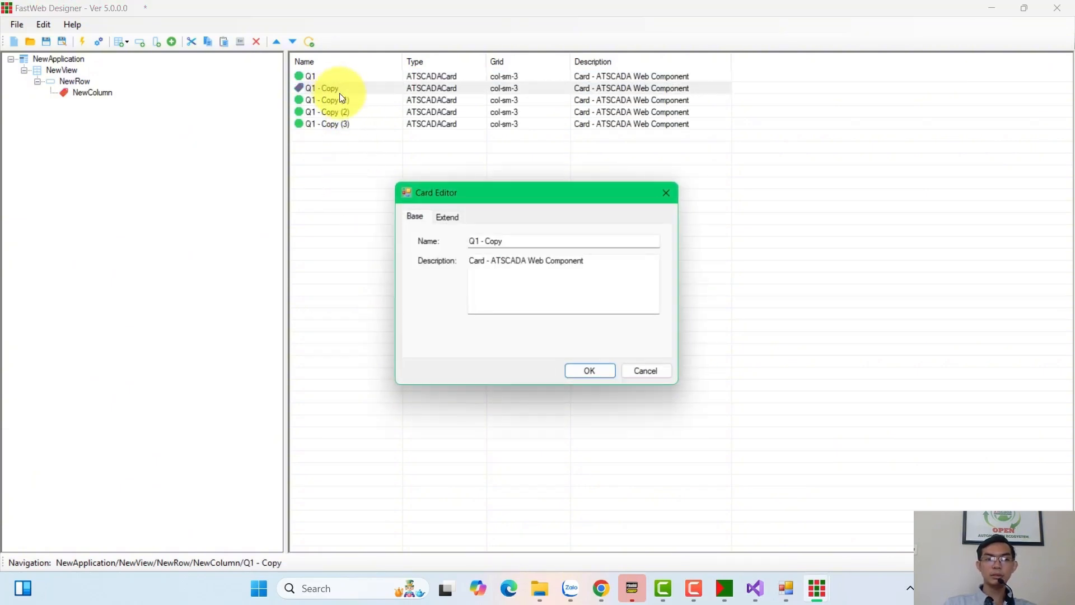
drag(520, 241, 453, 250)
text(2)
click(454, 218)
key(ctrl+v)
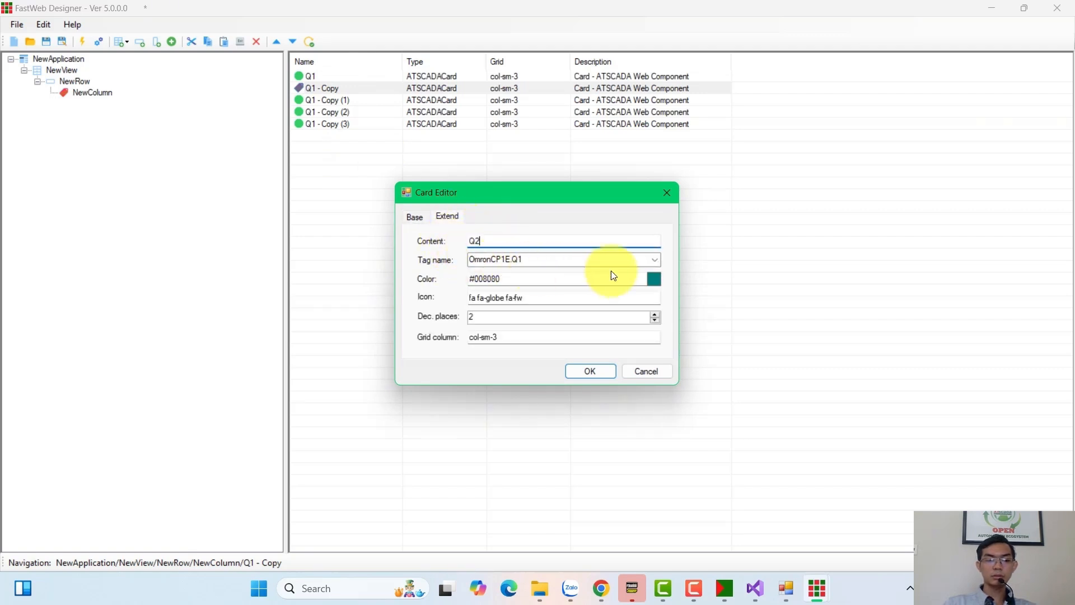
click(654, 259)
click(552, 291)
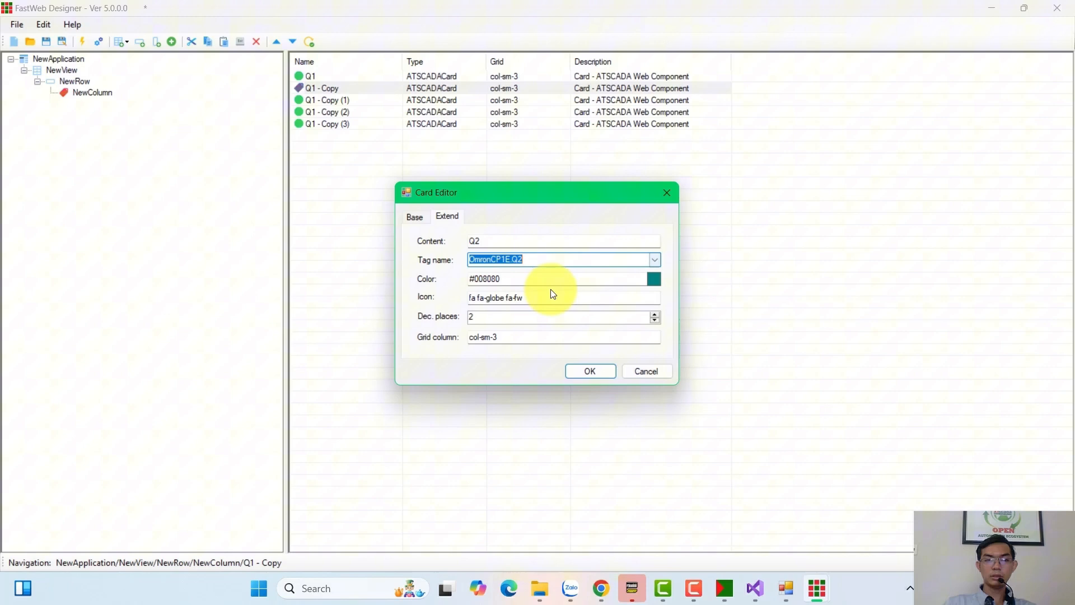
click(579, 369)
Step: Turn the card Q1 - Copy (1) into Q3, with name and content Q3 and the tag OmronCP1E.Q3
click(359, 100)
double_click(358, 100)
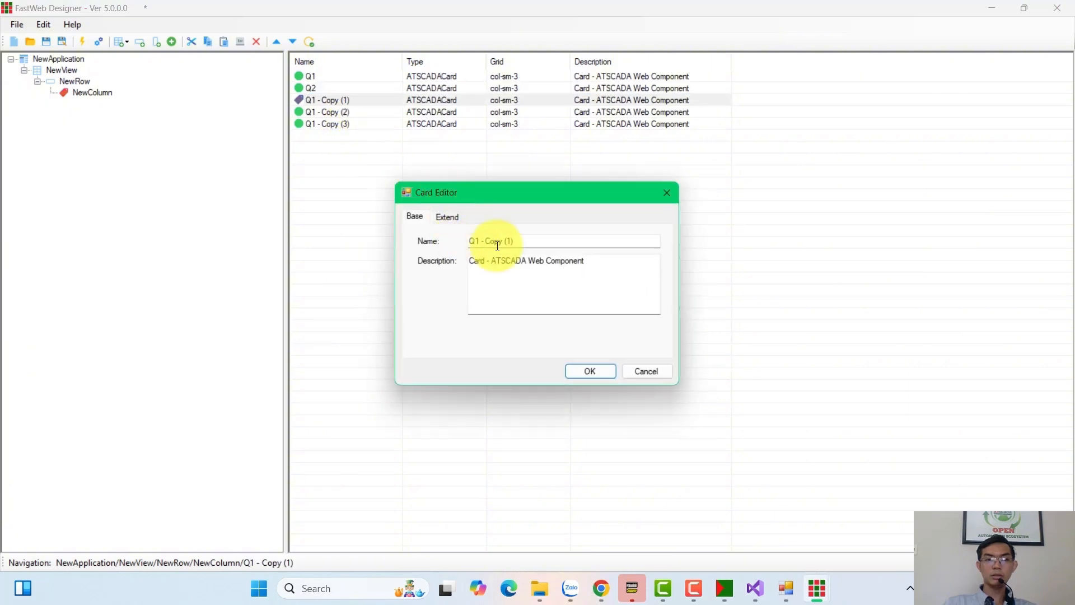
drag(514, 241, 453, 239)
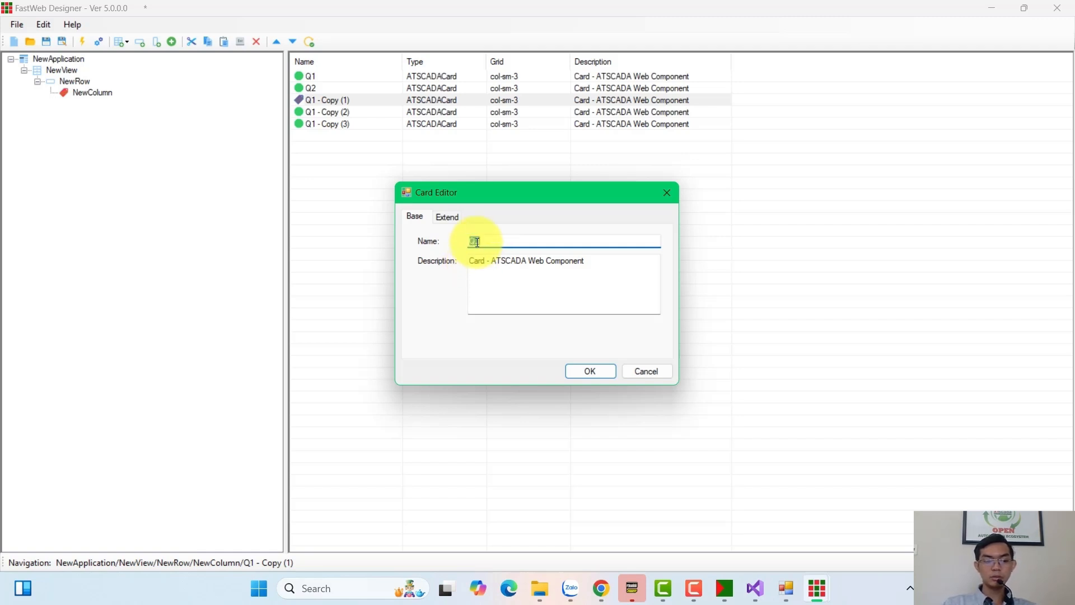
click(448, 217)
text(Q3)
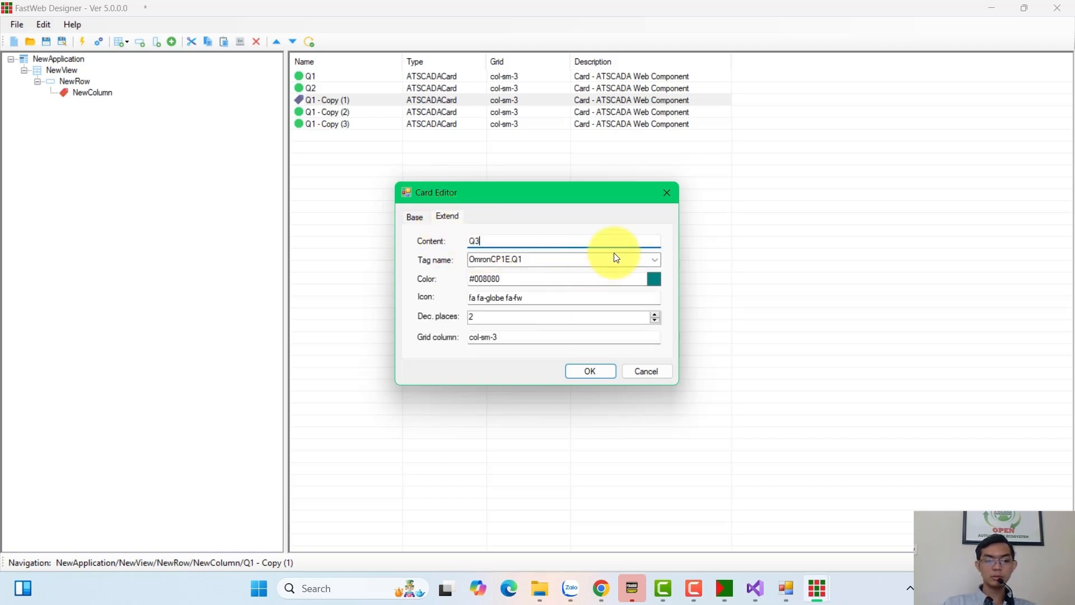
click(654, 259)
click(527, 299)
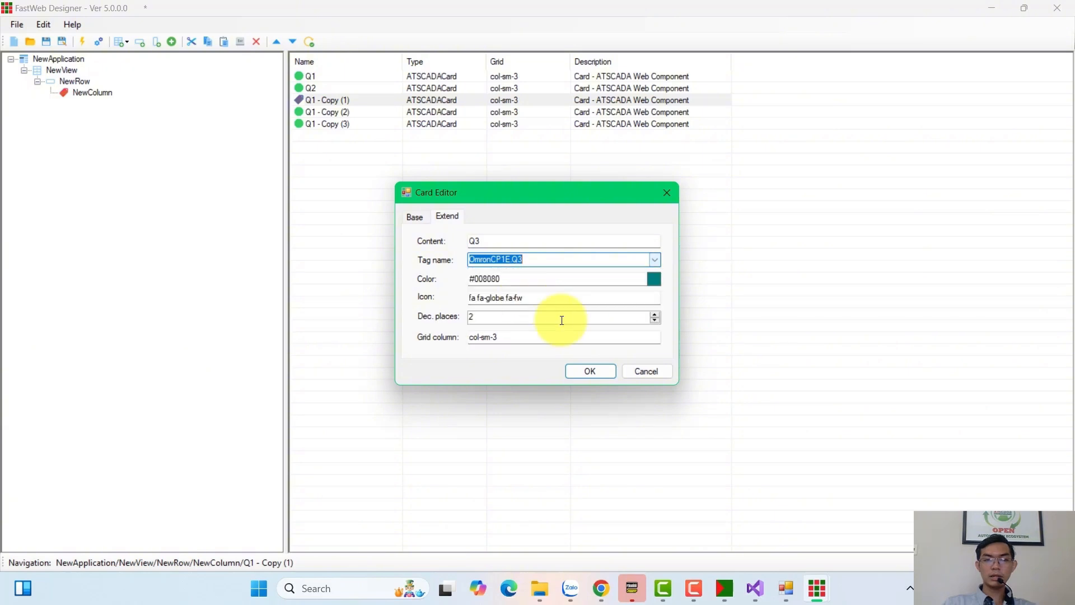
click(588, 371)
Step: Turn the card Q1 - Copy (2) into D1, with name and content D1 and the tag OmronCP1E.D1
double_click(338, 112)
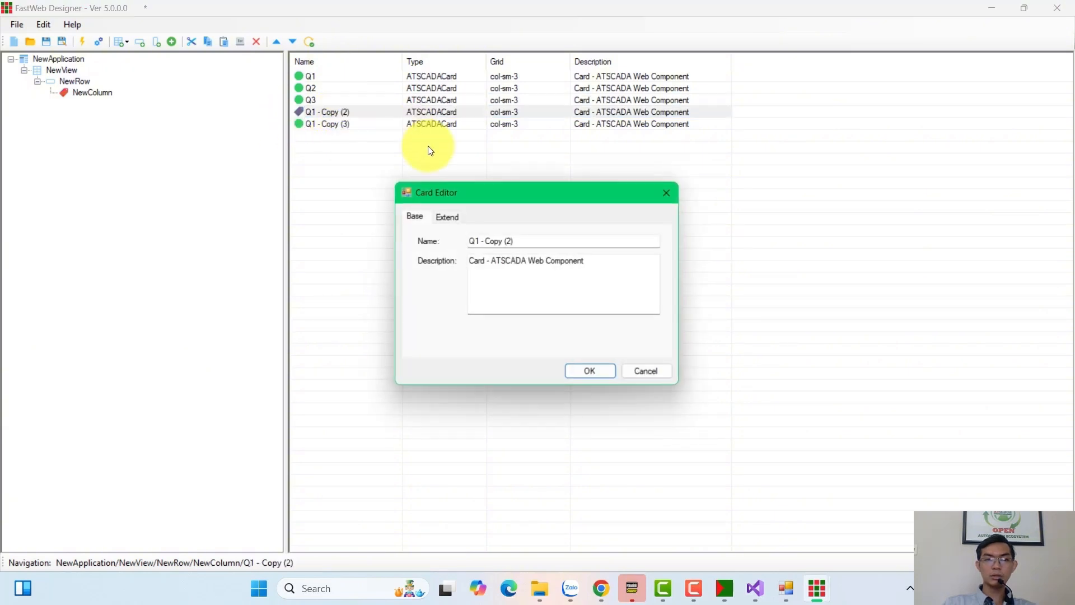
drag(515, 241, 456, 244)
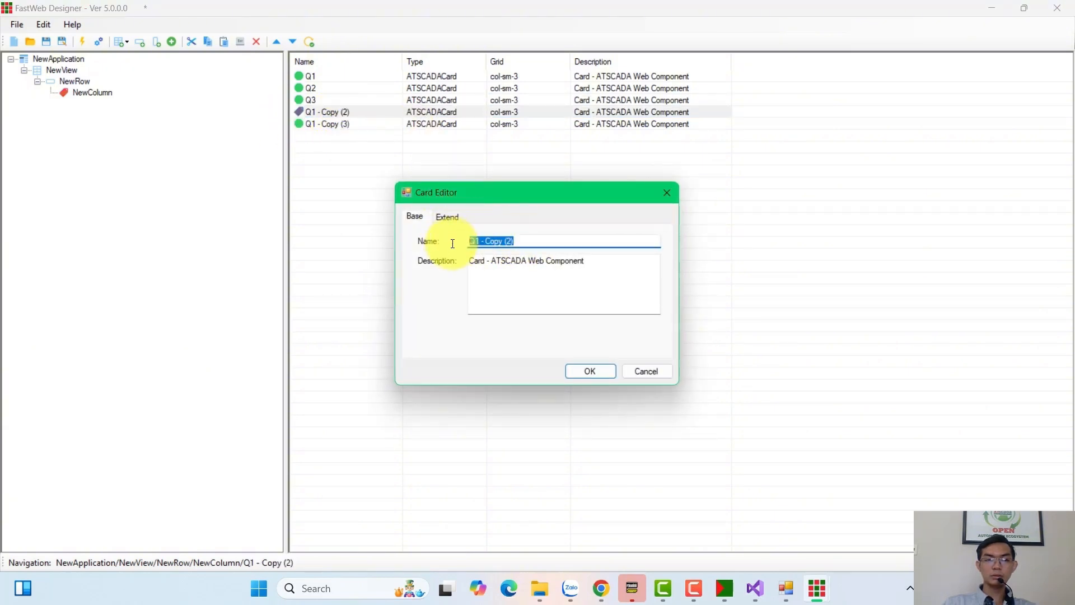
text(D1)
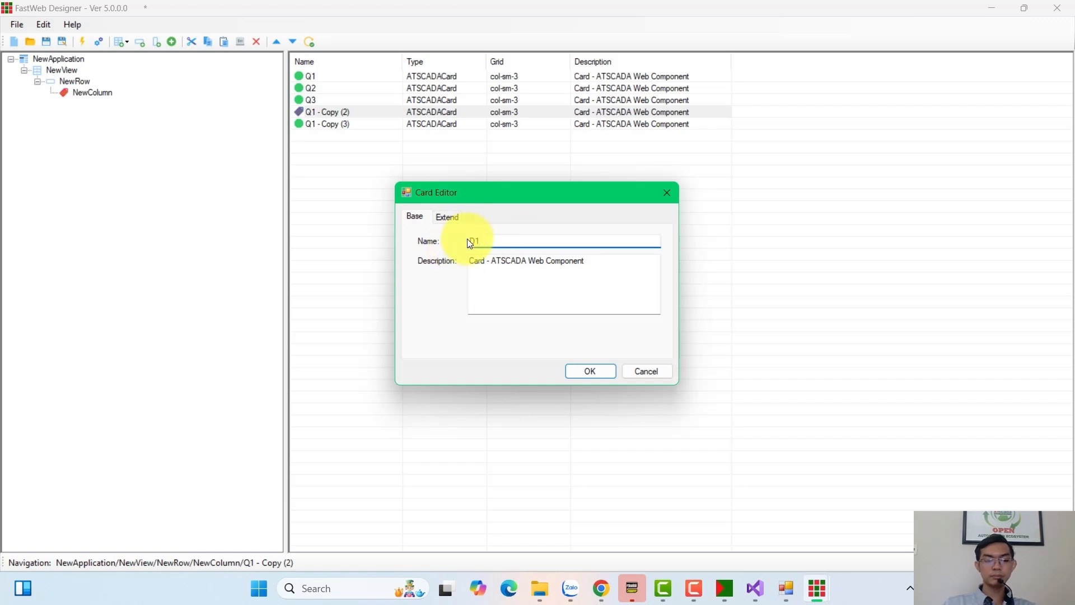
click(448, 217)
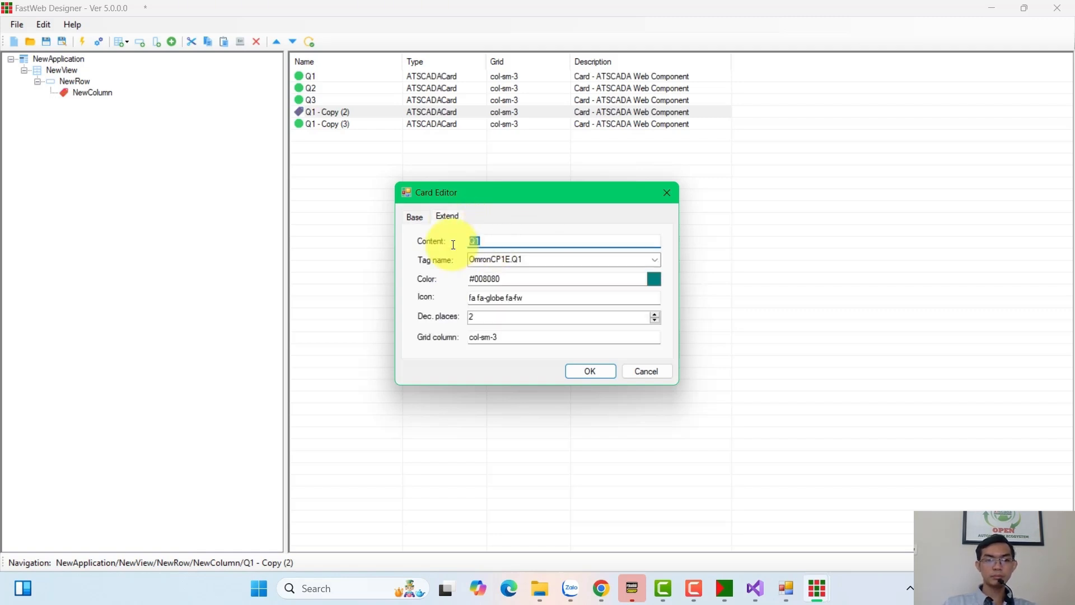
text(D1)
click(654, 260)
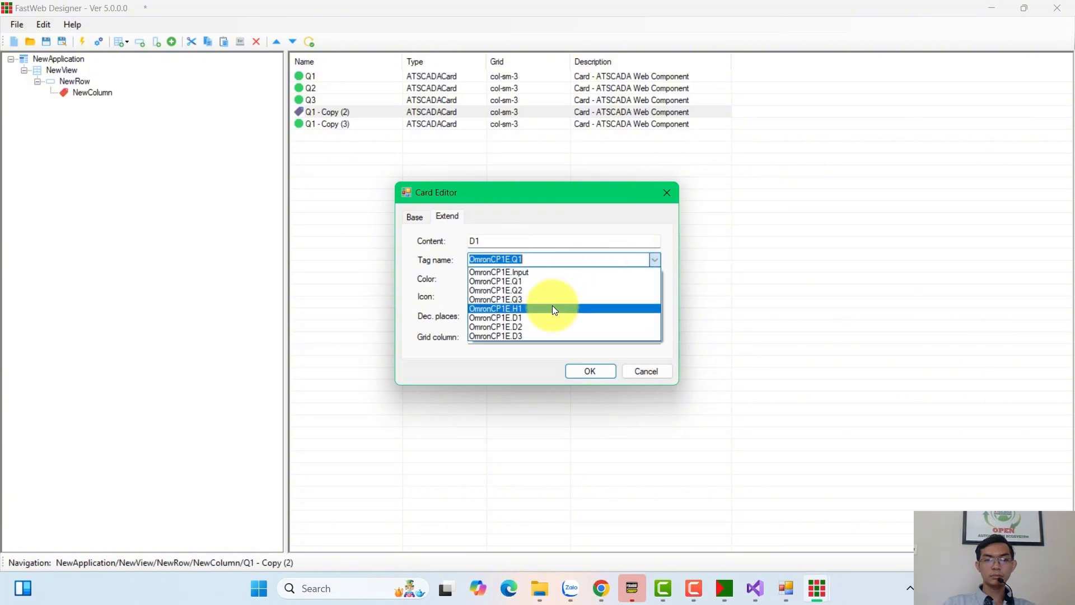
click(526, 316)
click(594, 370)
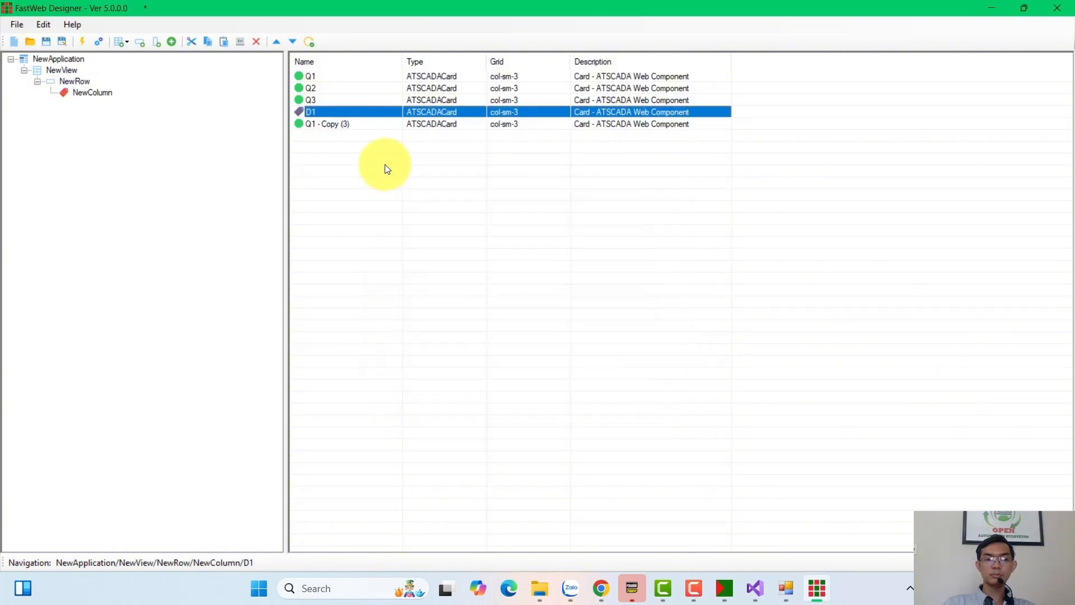
Step: Turn the card Q1 - Copy (3) into D2, with name and content D2 and the tag OmronCP1E.D2
double_click(355, 122)
drag(532, 241, 440, 242)
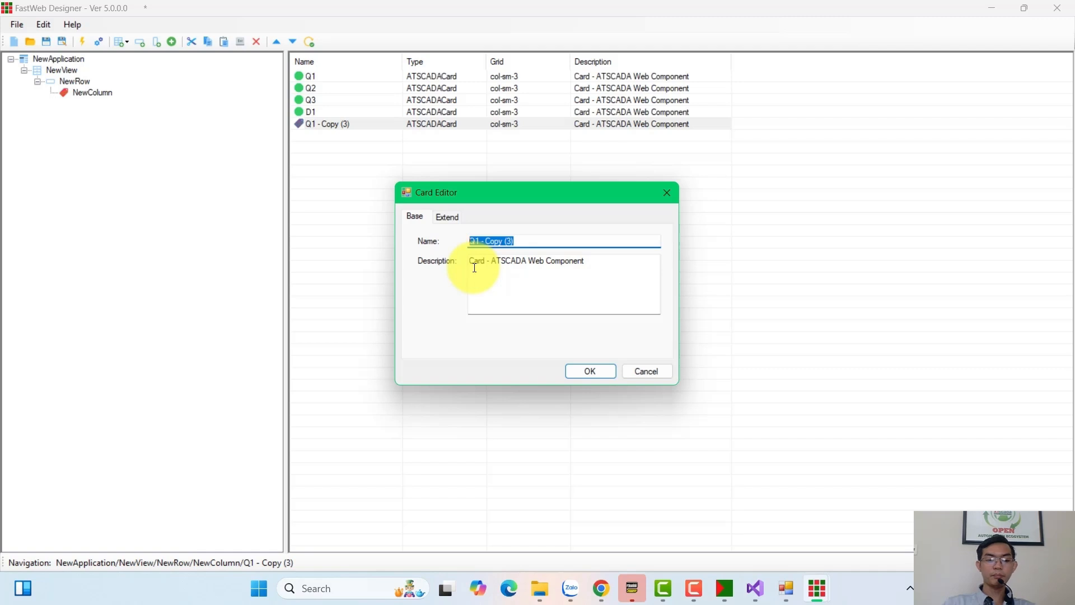
key(BackSpace)
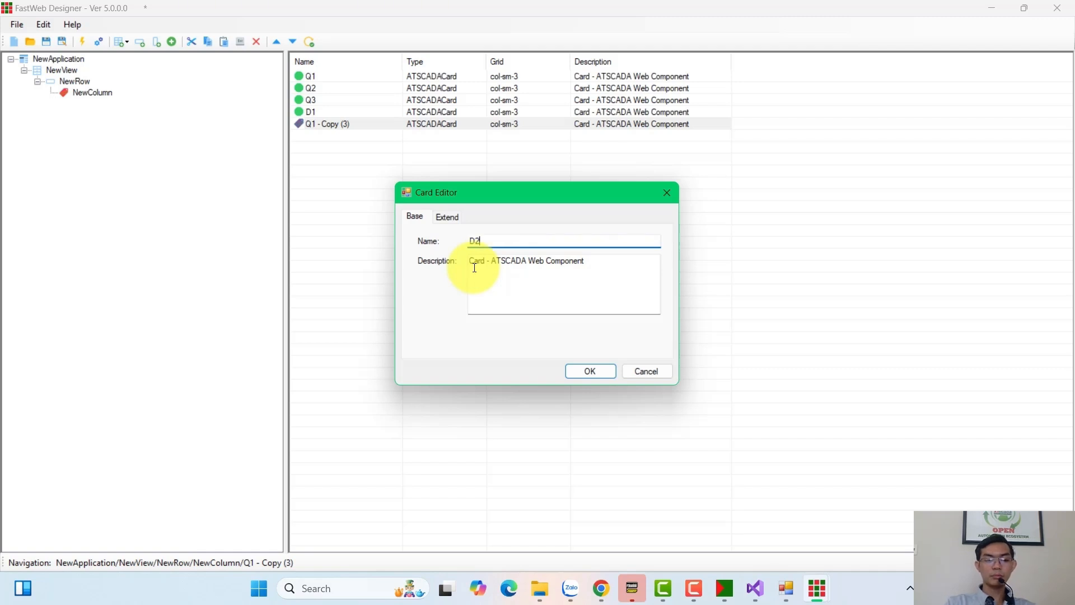
click(447, 217)
text(D2)
click(654, 259)
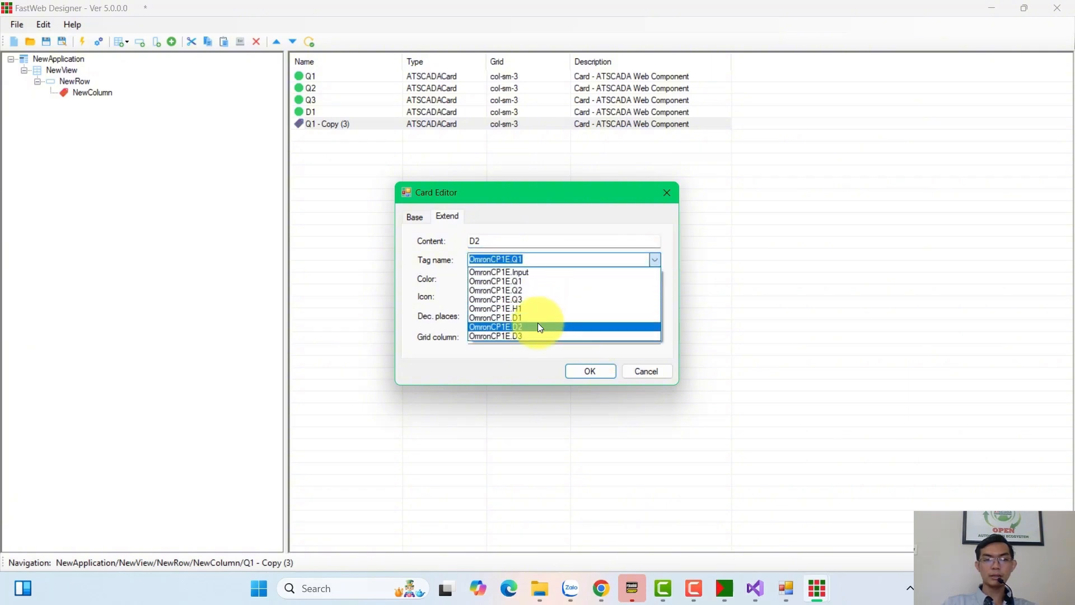
click(538, 326)
click(600, 374)
Step: Duplicate the D2 card once within NewColumn
click(317, 129)
key(ctrl+c)
key(ctrl+v)
Step: Turn the D2 copy into D3, with name and content D3 and the tag OmronCP1E.D3
double_click(352, 135)
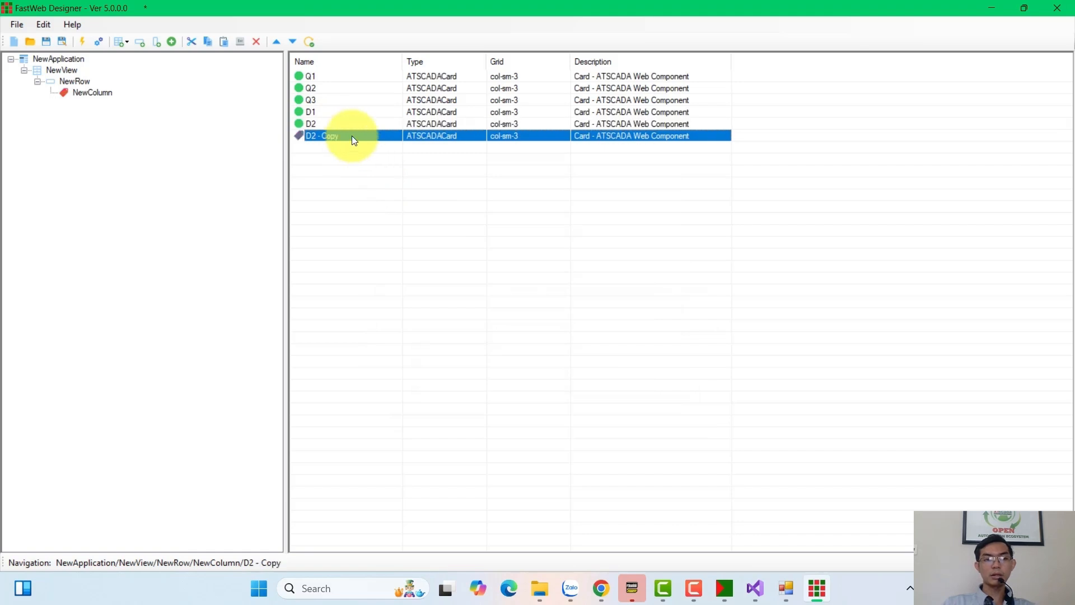
drag(522, 240, 474, 239)
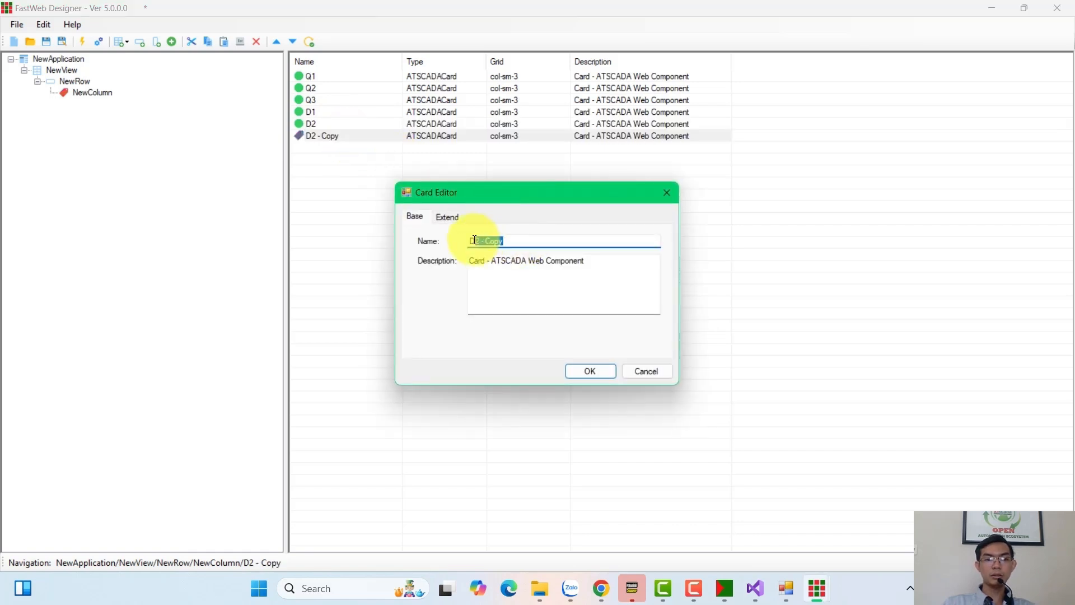
text(D3)
double_click(475, 238)
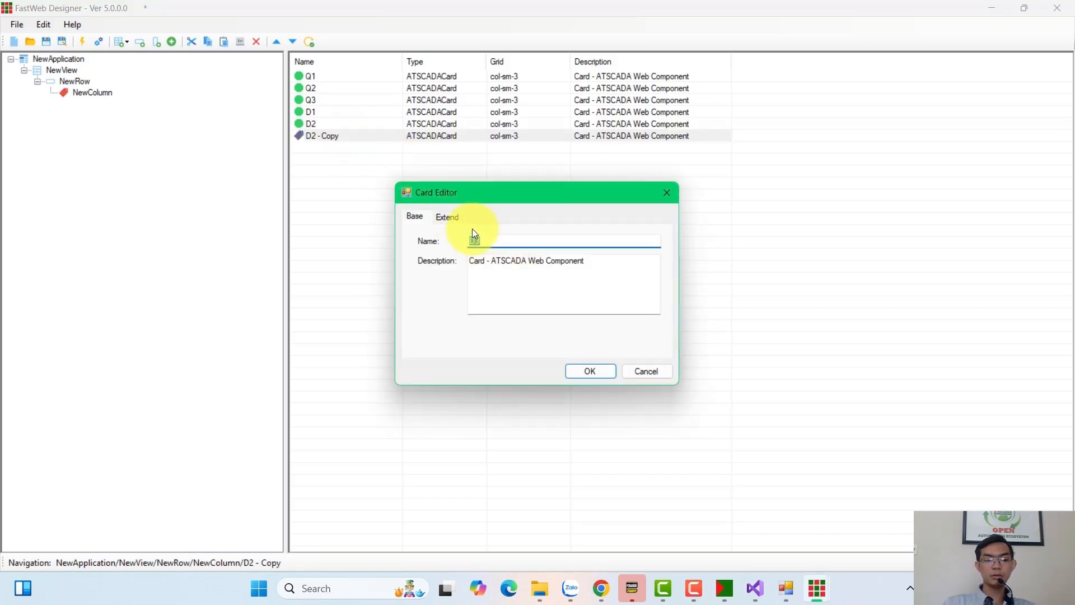
click(453, 217)
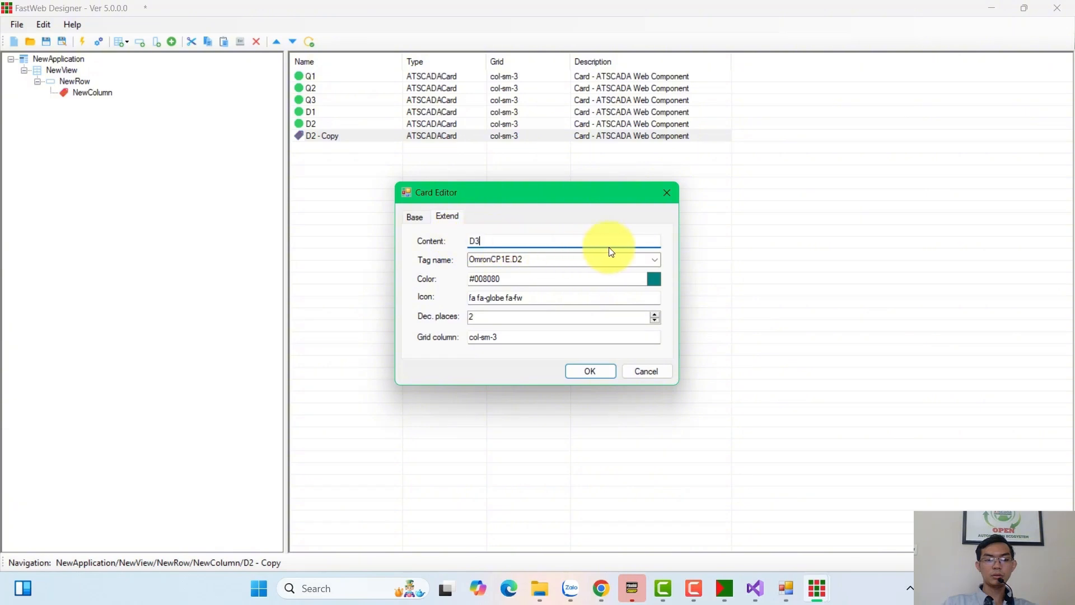
click(655, 260)
click(524, 334)
click(590, 372)
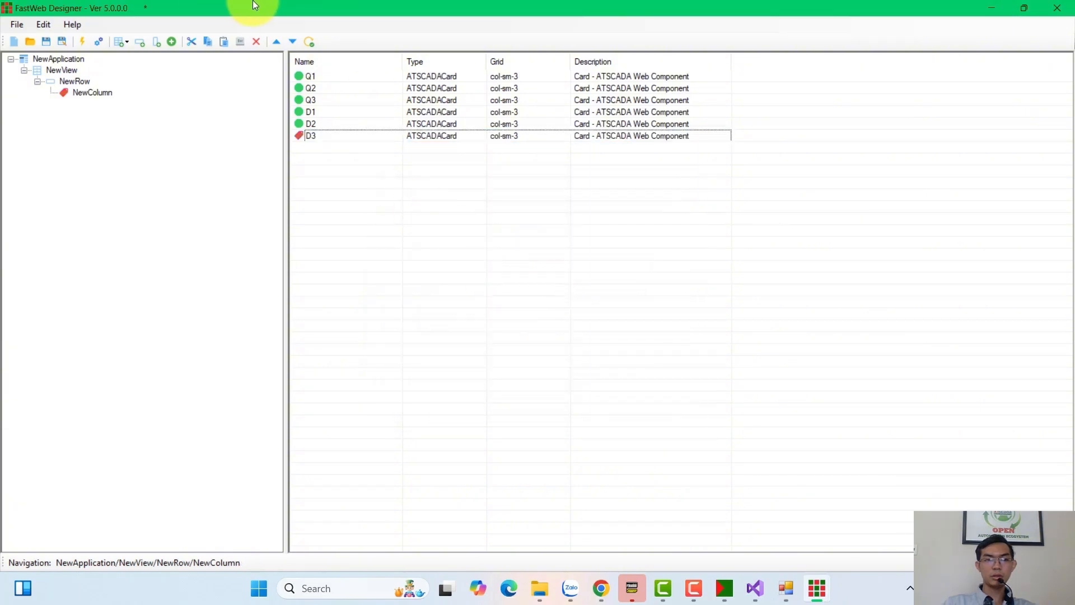
Step: Start registering the web application and choose to save the working project first
click(9, 24)
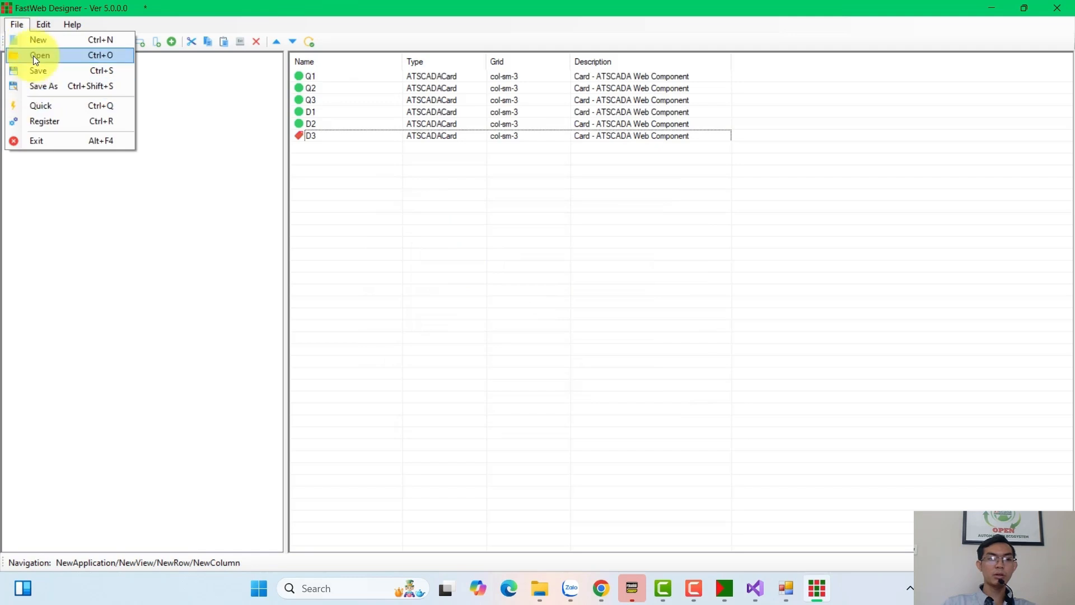
click(38, 123)
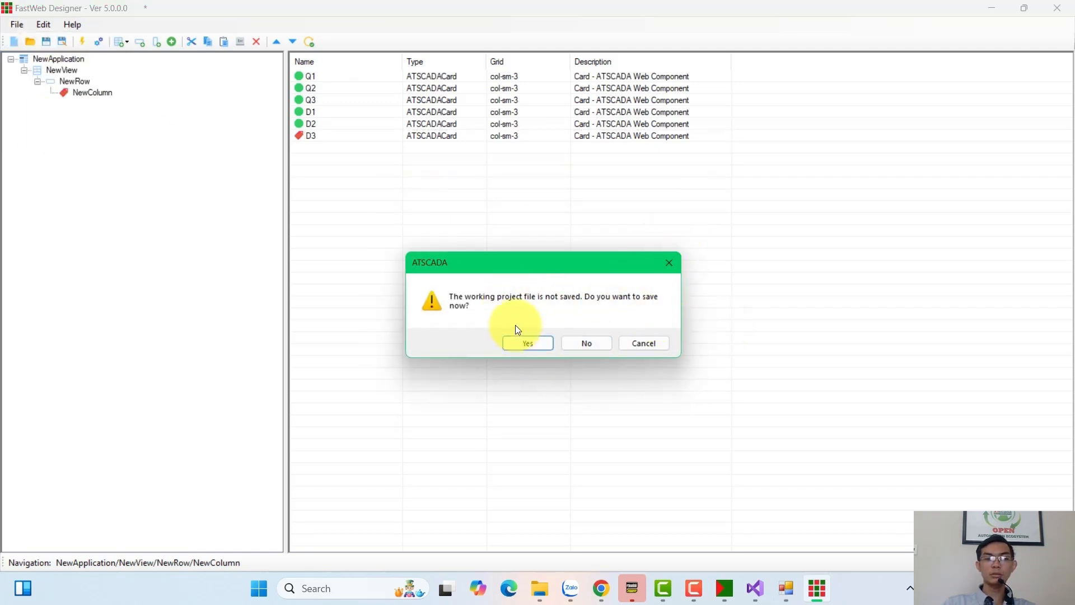
click(528, 343)
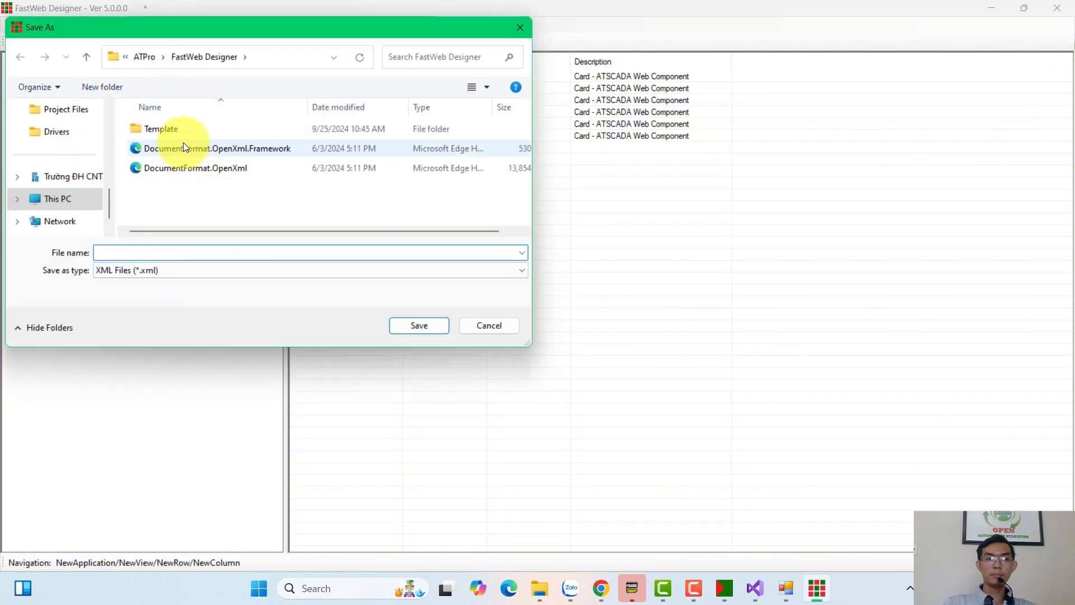
Step: Browse the save location to the folder D:\ATPro\Project\ATDriver\Web
drag(209, 27, 511, 52)
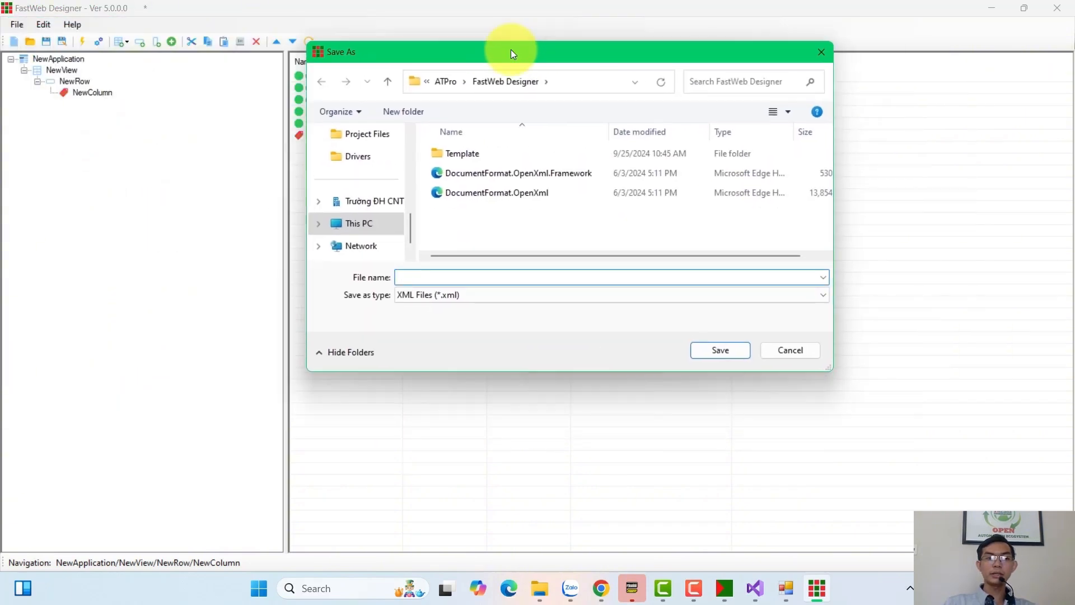
scroll(392, 204, down, 1)
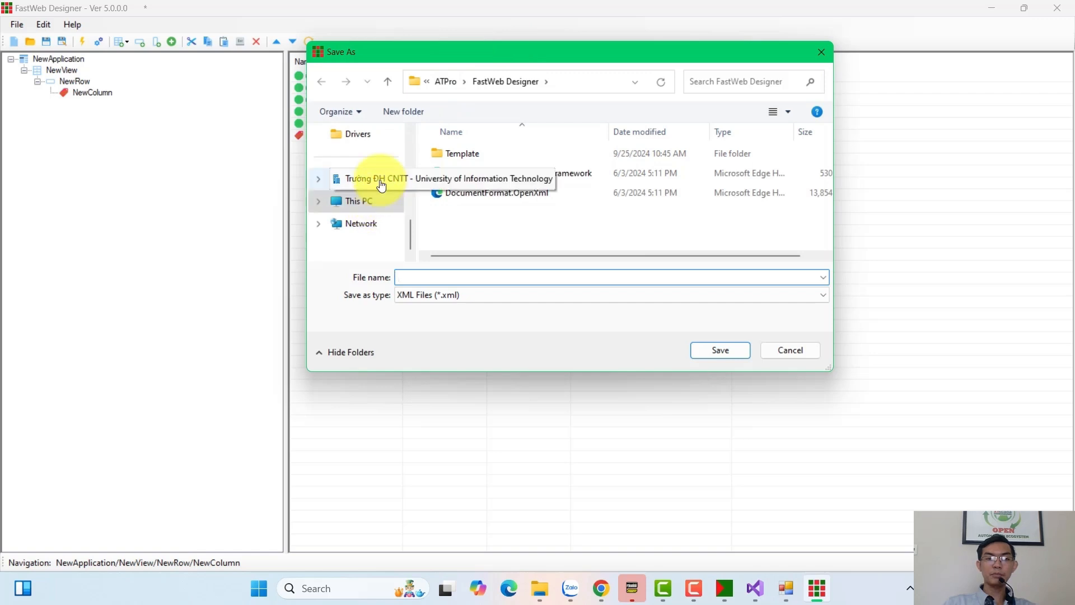
click(365, 201)
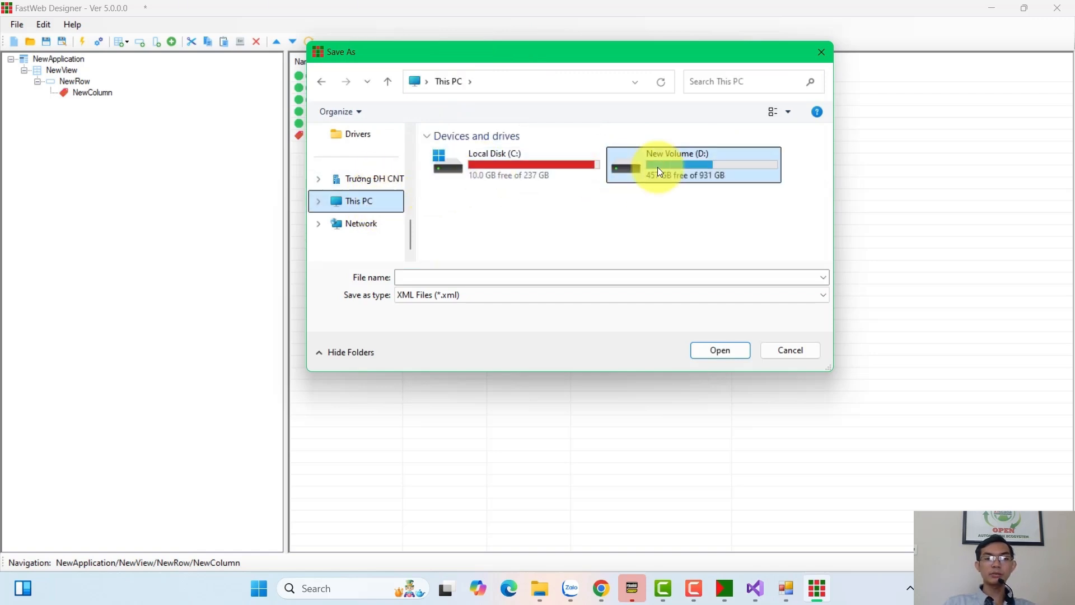
double_click(658, 167)
double_click(456, 175)
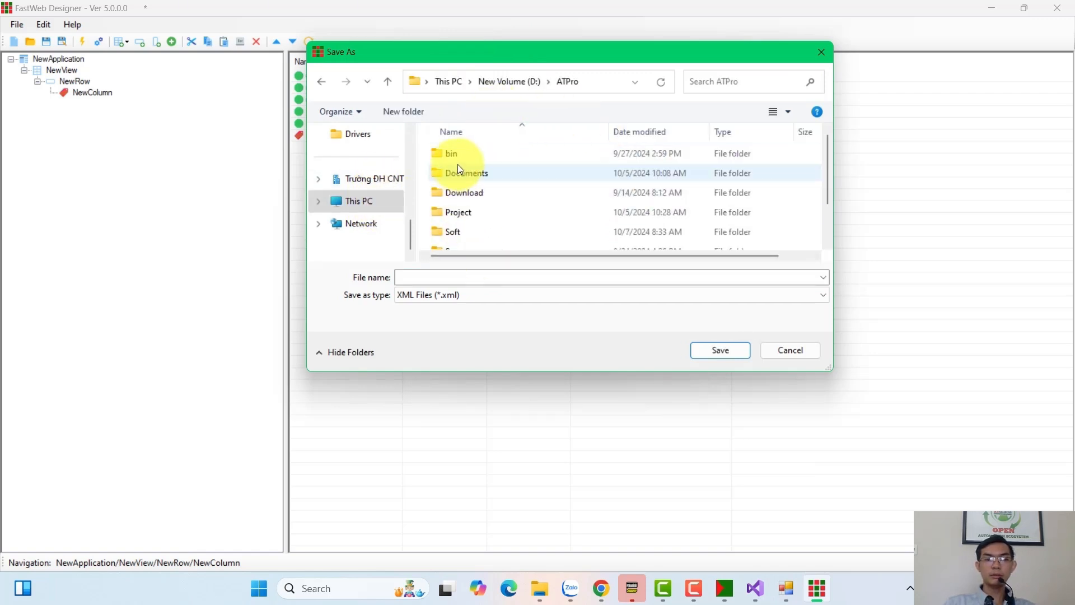
click(456, 206)
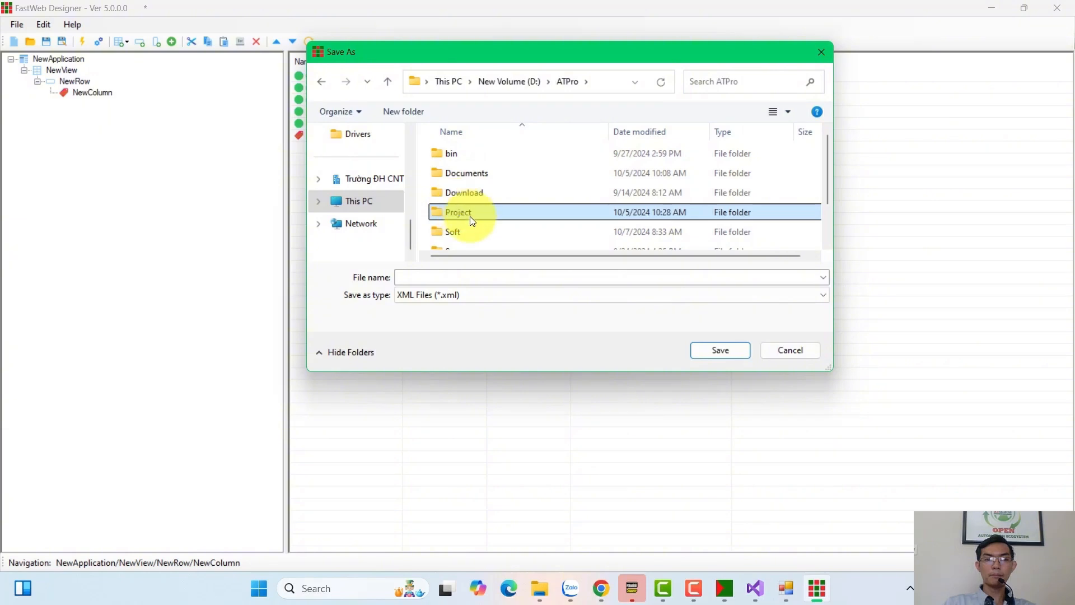
double_click(468, 214)
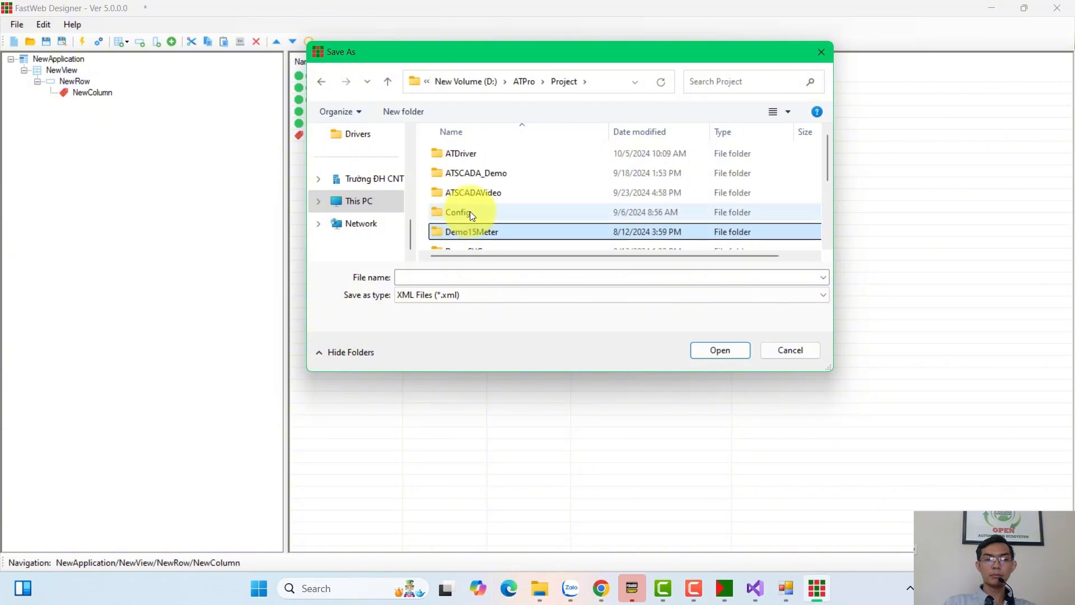
double_click(455, 154)
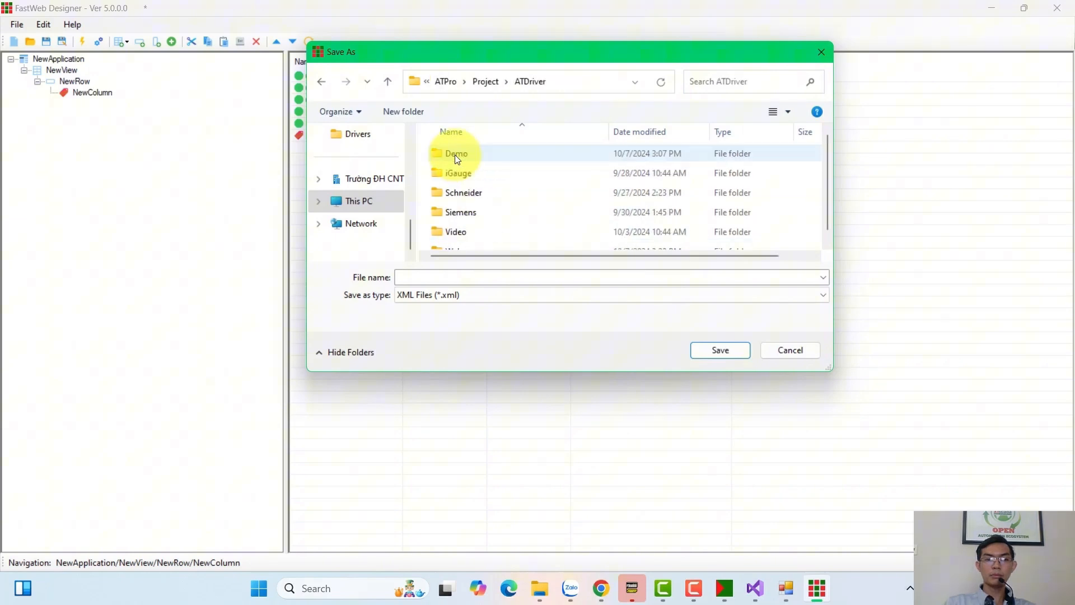
scroll(465, 224, down, 1)
double_click(454, 241)
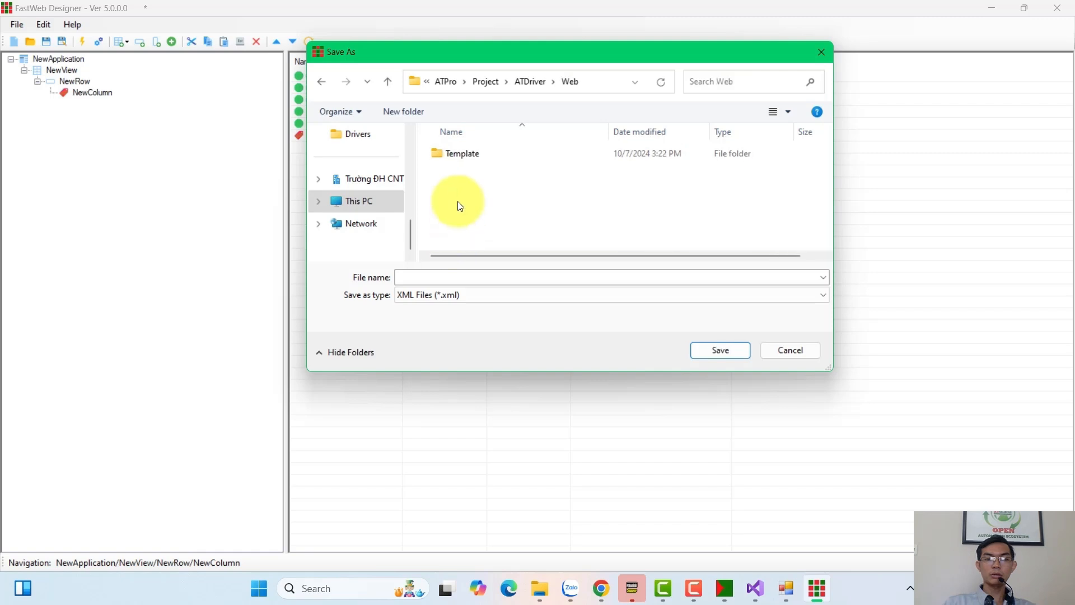
Step: Save the project over ATSCADAWebConfig.xml in the Template\AppConfig subfolder, replacing the existing file, and finish the registration
double_click(466, 159)
click(479, 161)
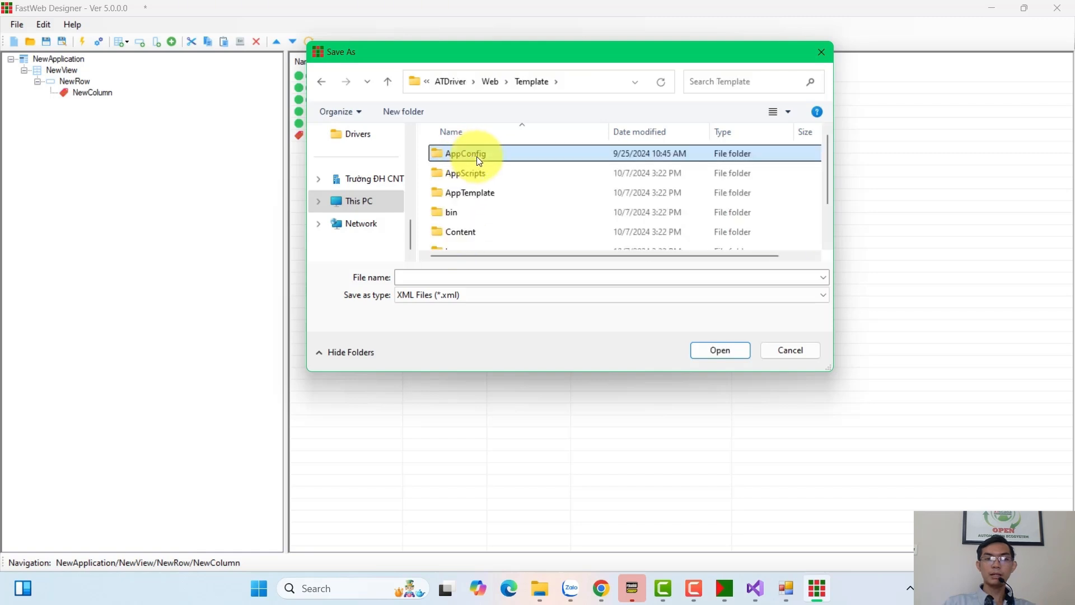
double_click(479, 161)
click(493, 152)
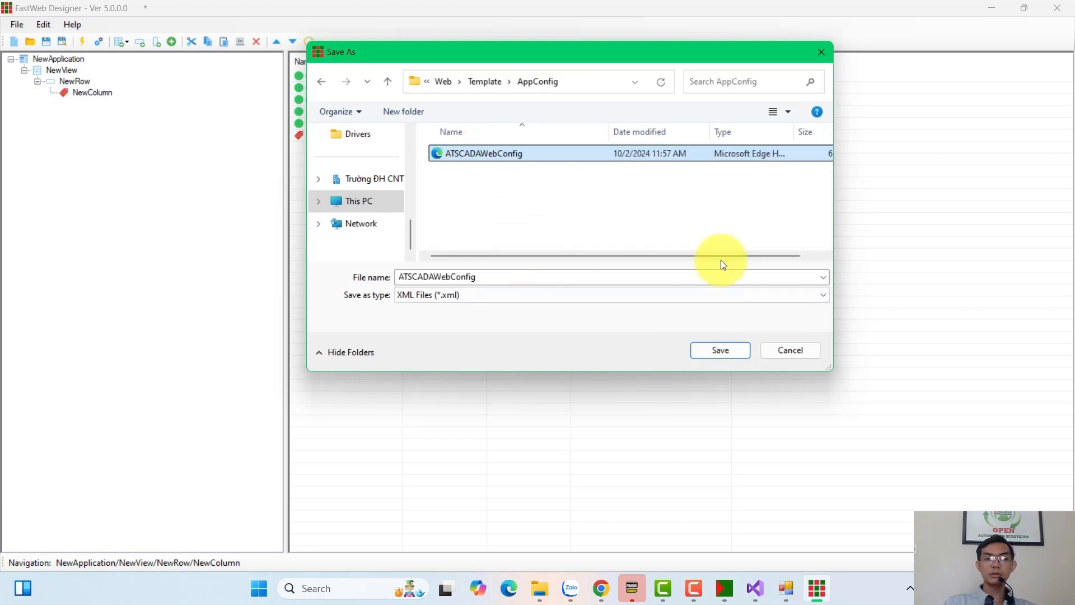
click(721, 351)
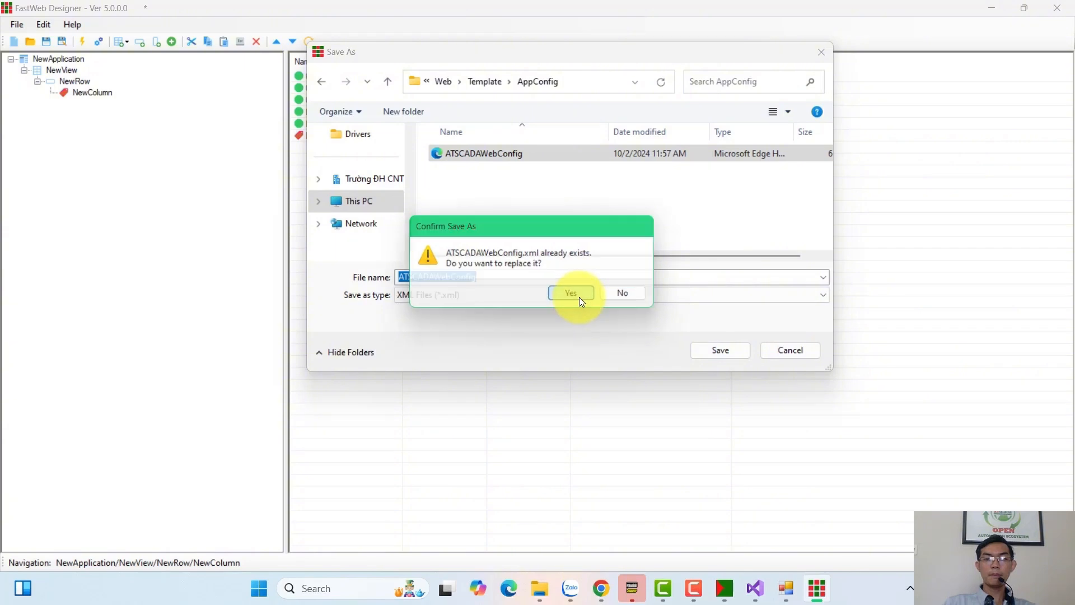
click(571, 294)
click(543, 342)
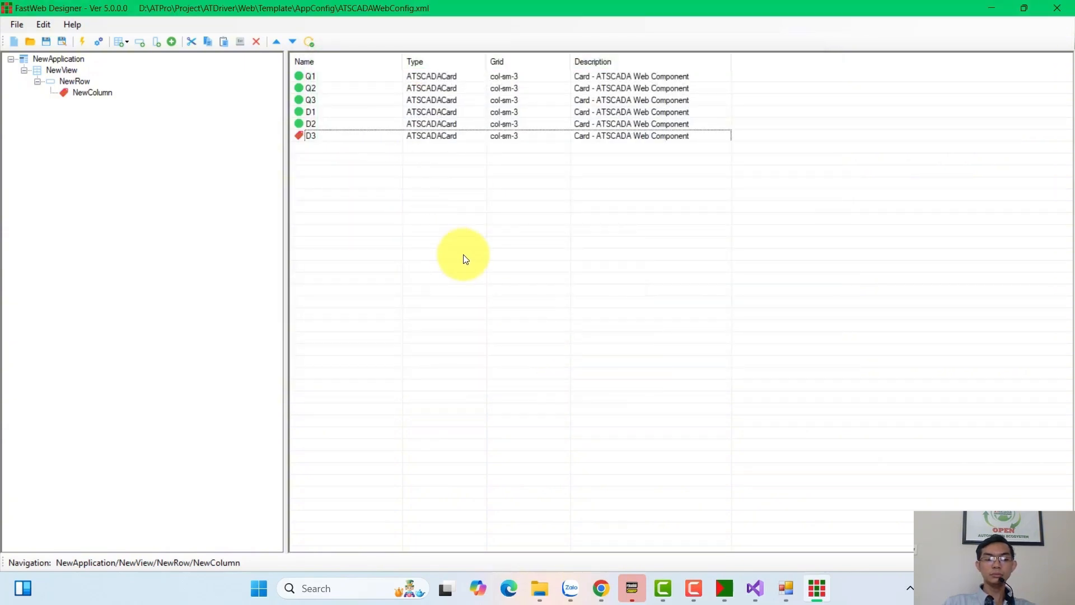
Step: Open Internet Information Services (IIS) Manager and show the server's Sites list
click(339, 589)
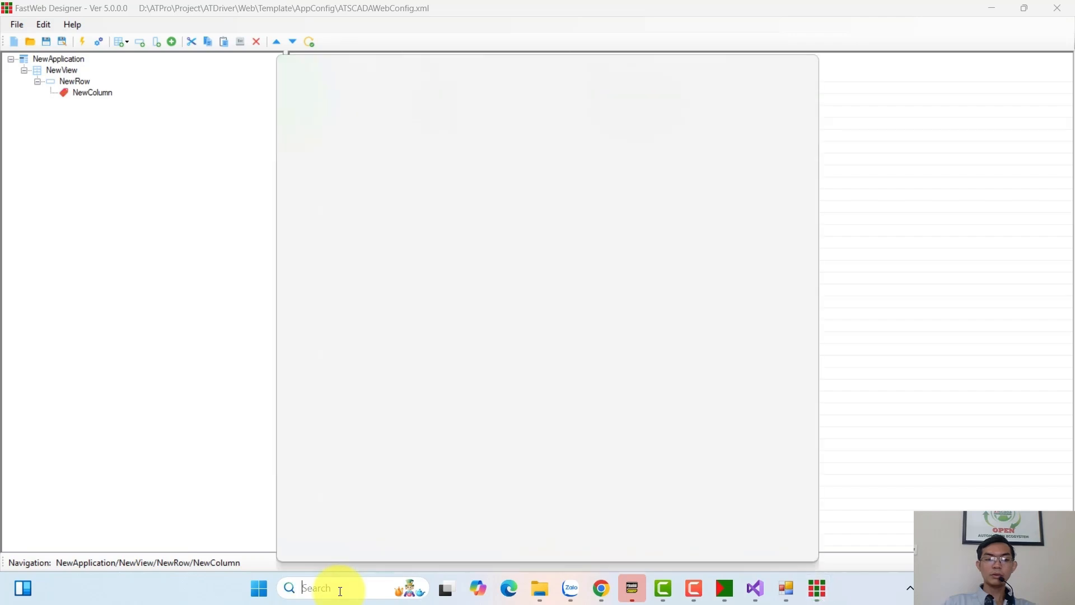
text(iis)
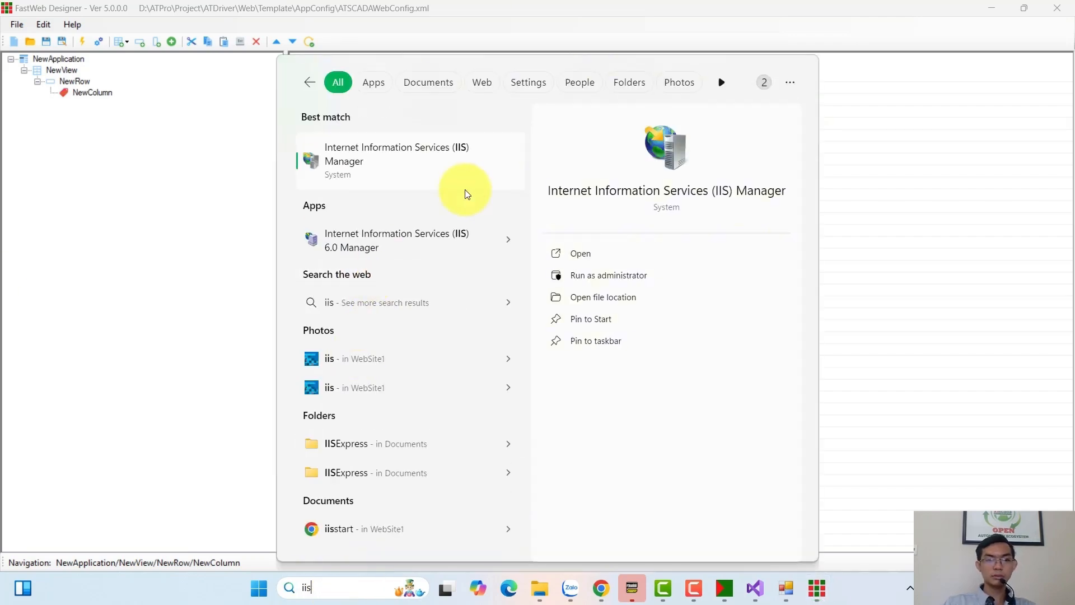
click(449, 148)
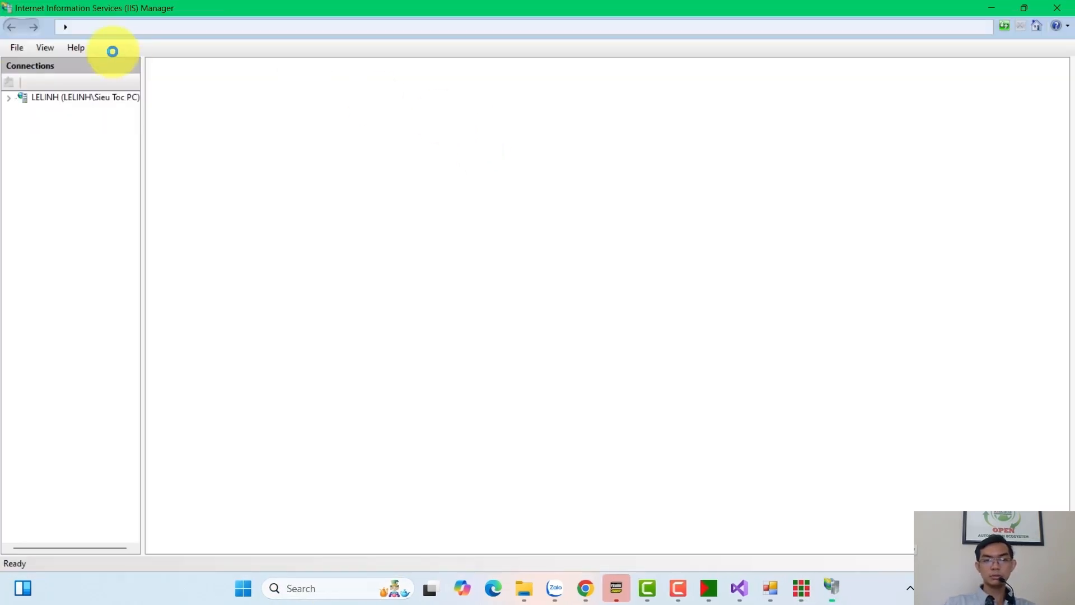
click(10, 97)
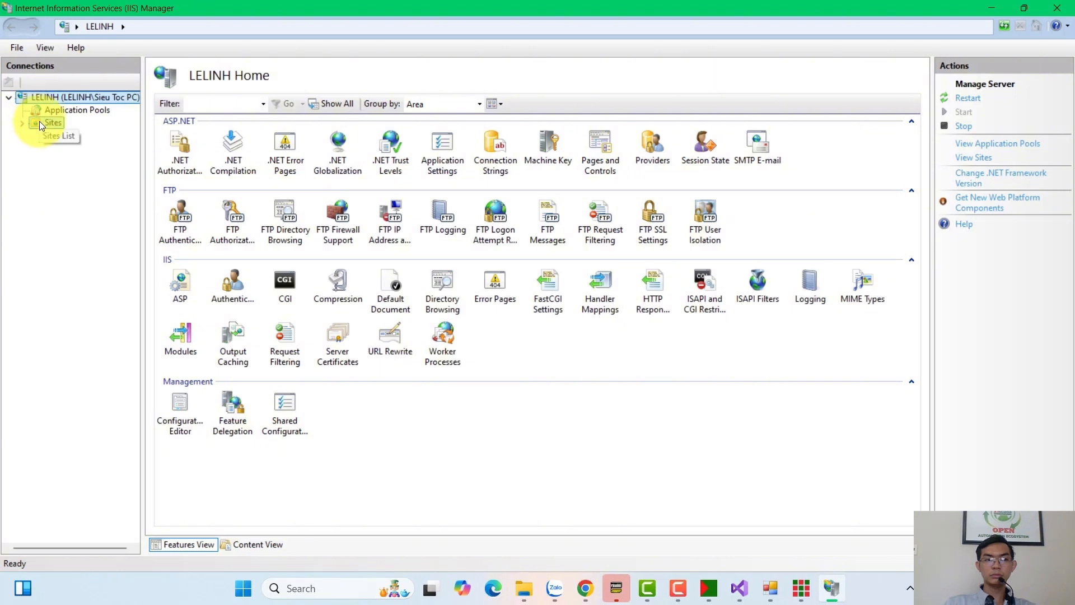
click(39, 121)
Step: Start adding a website named Omron and assign it the .NET v4.5 application pool
right_click(41, 121)
click(428, 149)
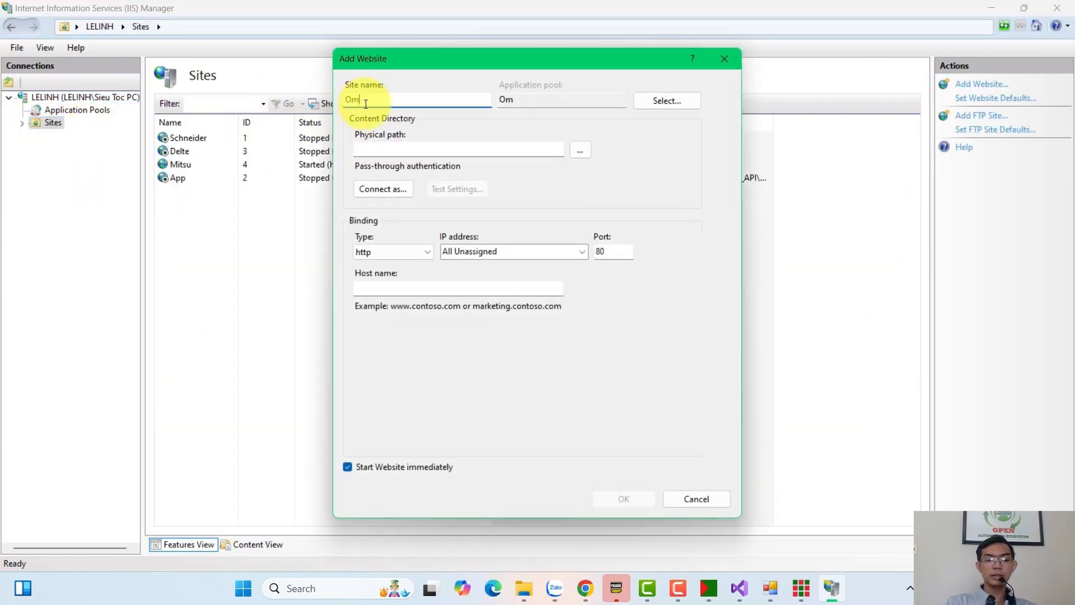
click(674, 102)
click(631, 255)
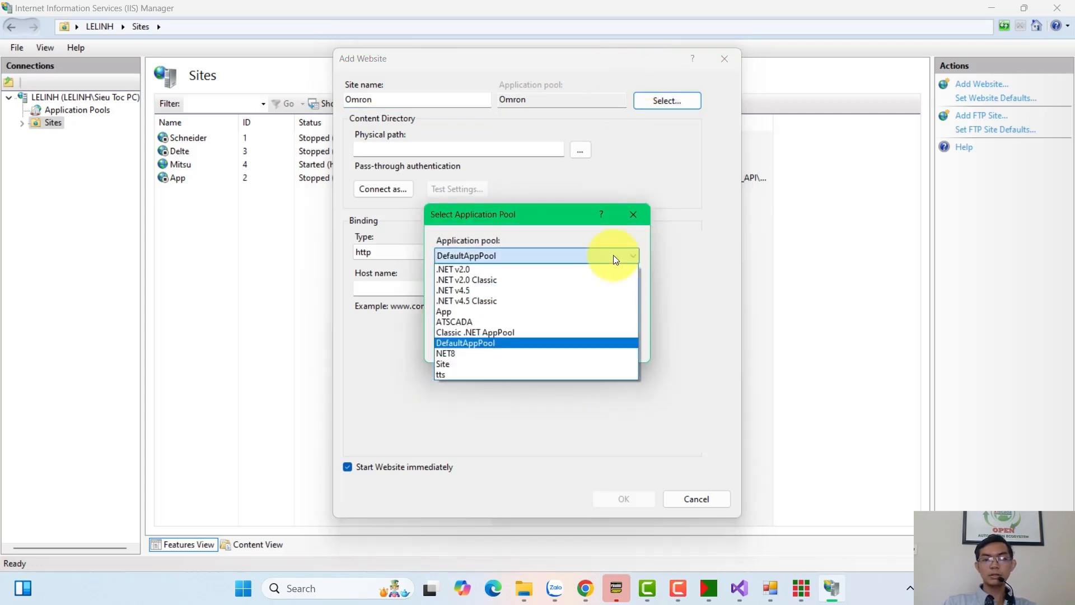
click(469, 289)
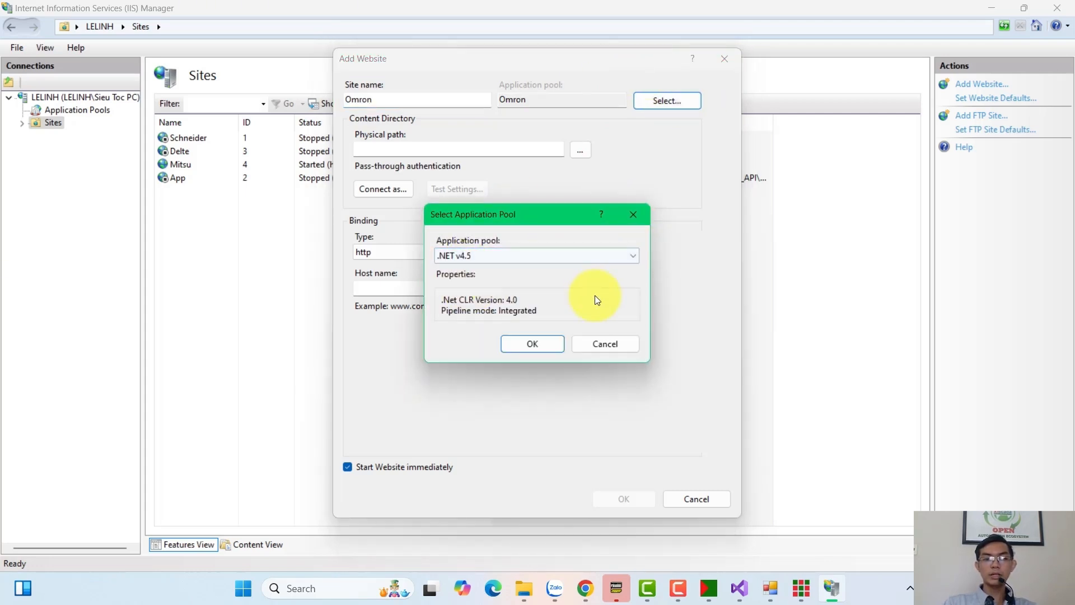
click(547, 342)
Step: Set the website's physical path to D:\ATPro\Project\ATDriver\Web\Template
click(578, 148)
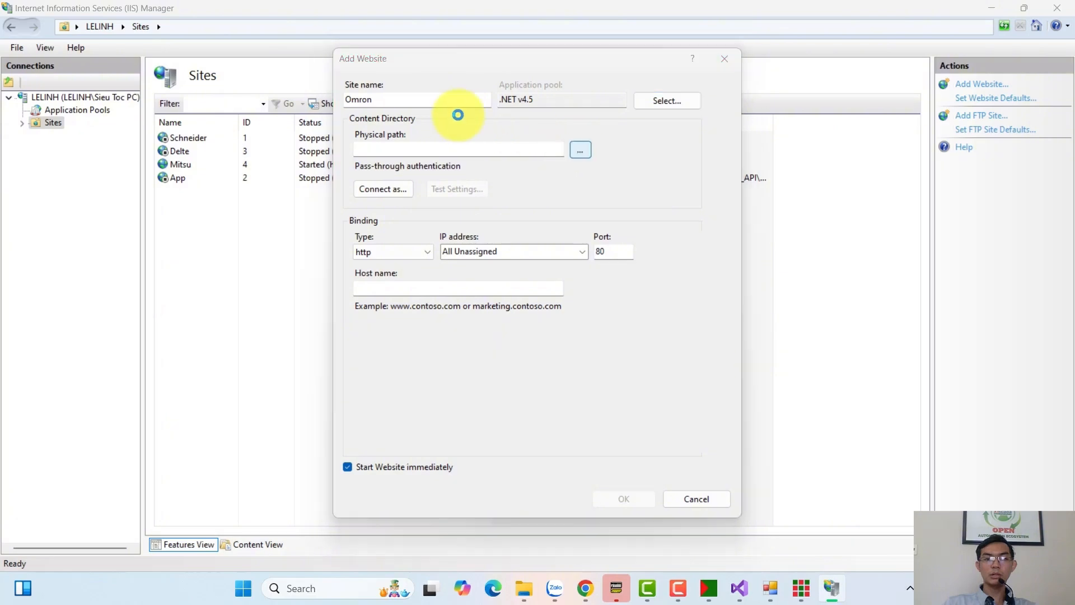
scroll(506, 277, down, 2)
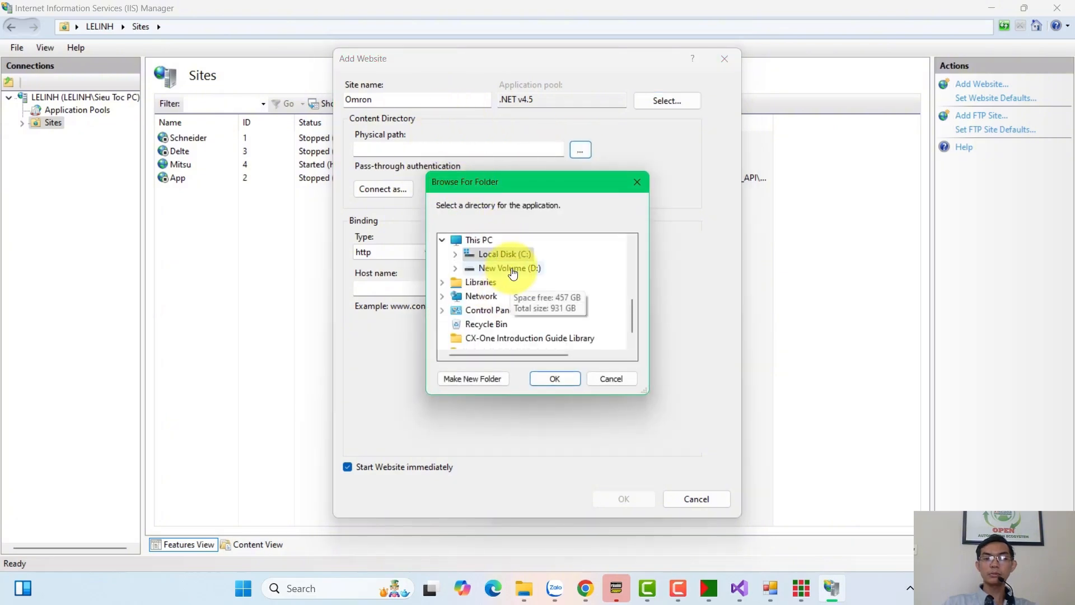
double_click(512, 269)
double_click(514, 271)
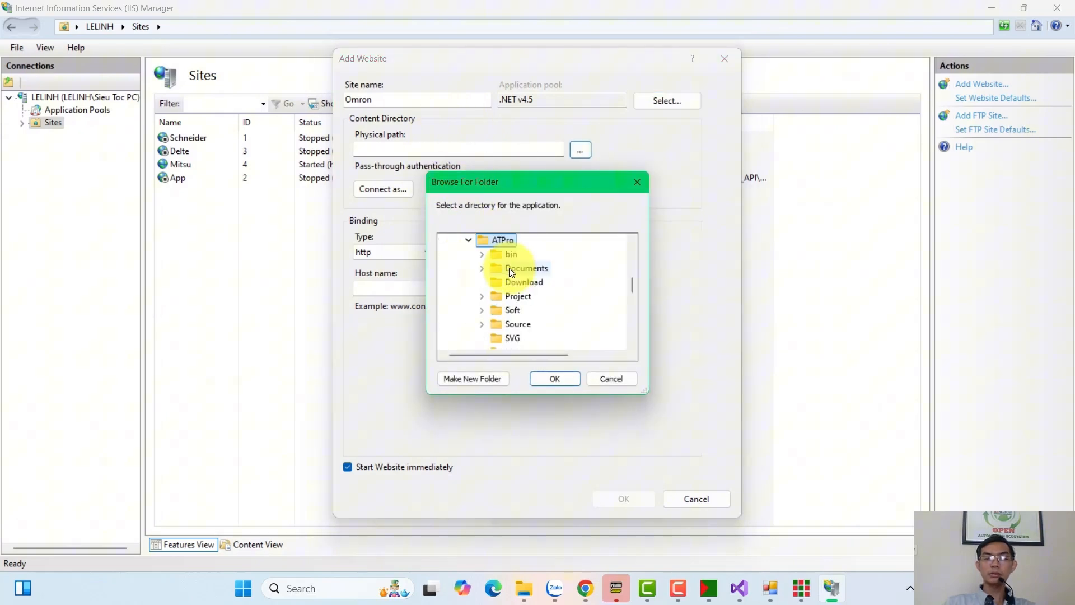
double_click(512, 298)
double_click(535, 257)
scroll(540, 281, down, 1)
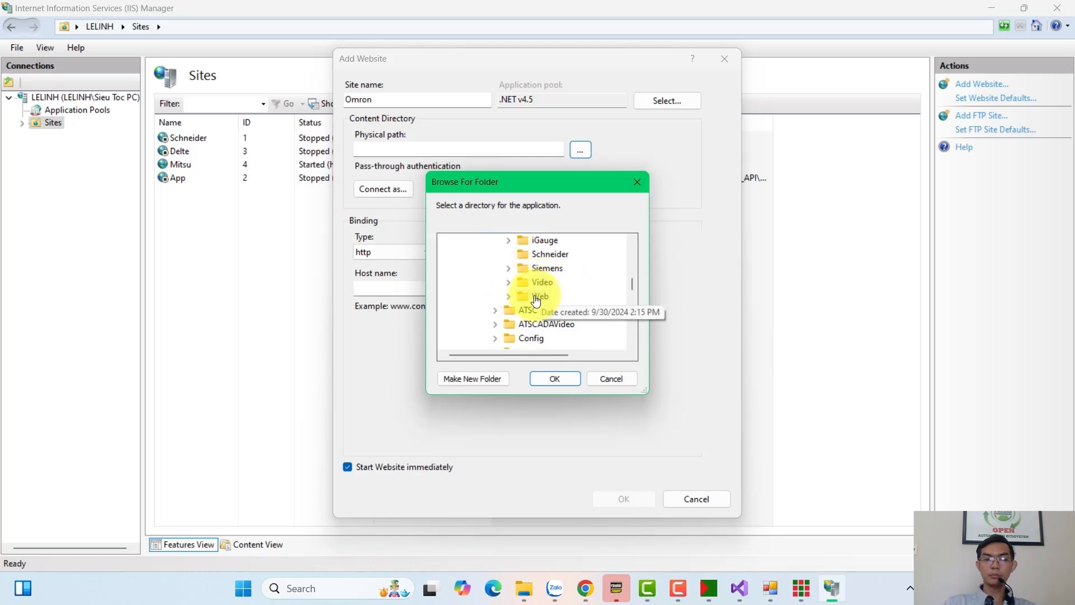
click(537, 298)
scroll(548, 324, down, 1)
double_click(552, 278)
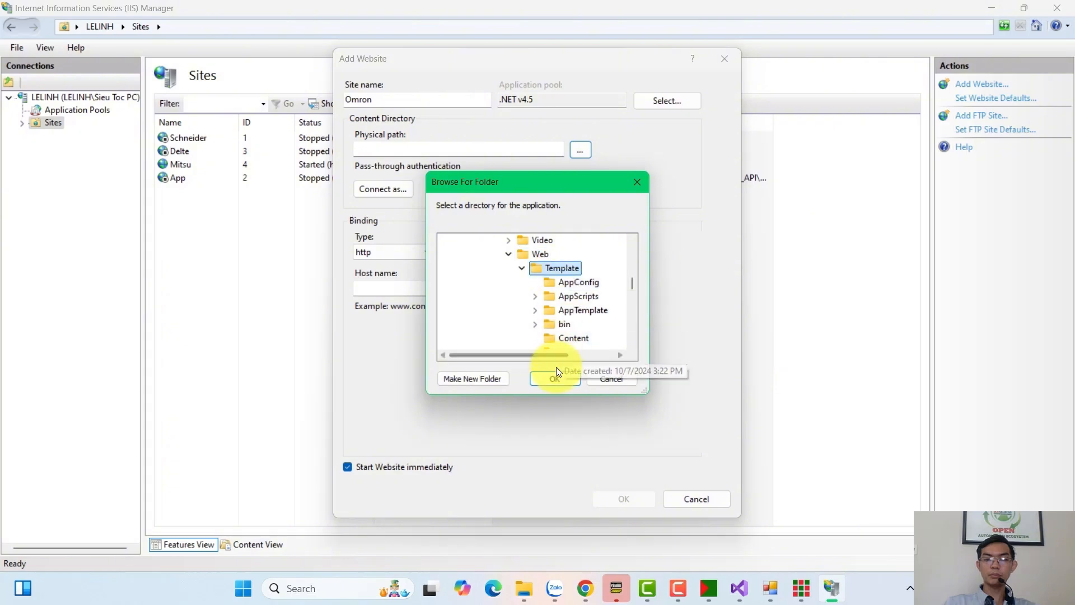
click(555, 379)
Step: Bind the website to IP address 192.168.1.56 on port 9020 and create it
click(583, 252)
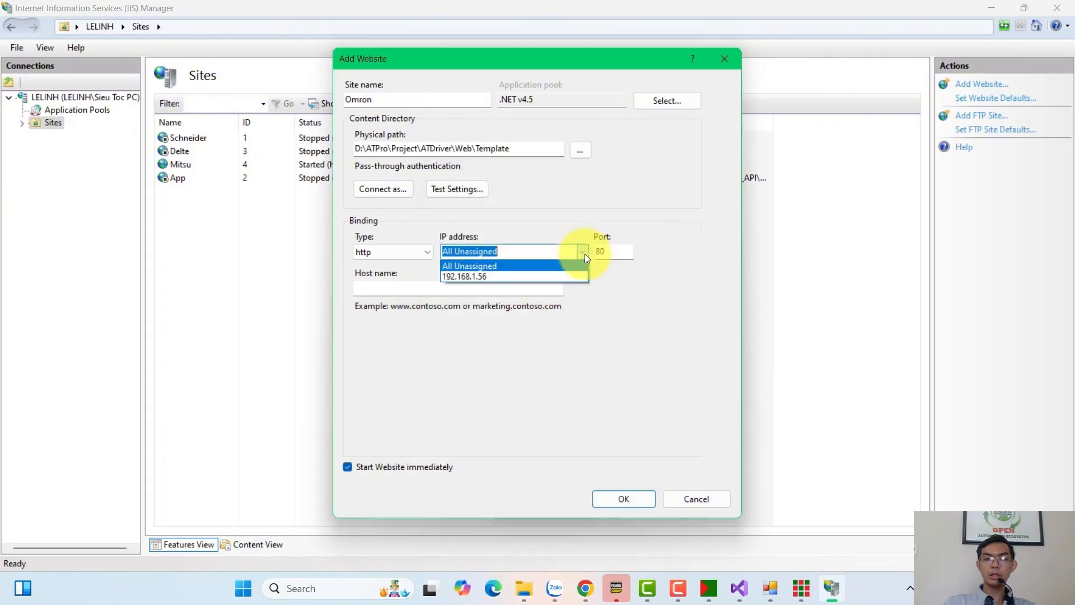
click(485, 277)
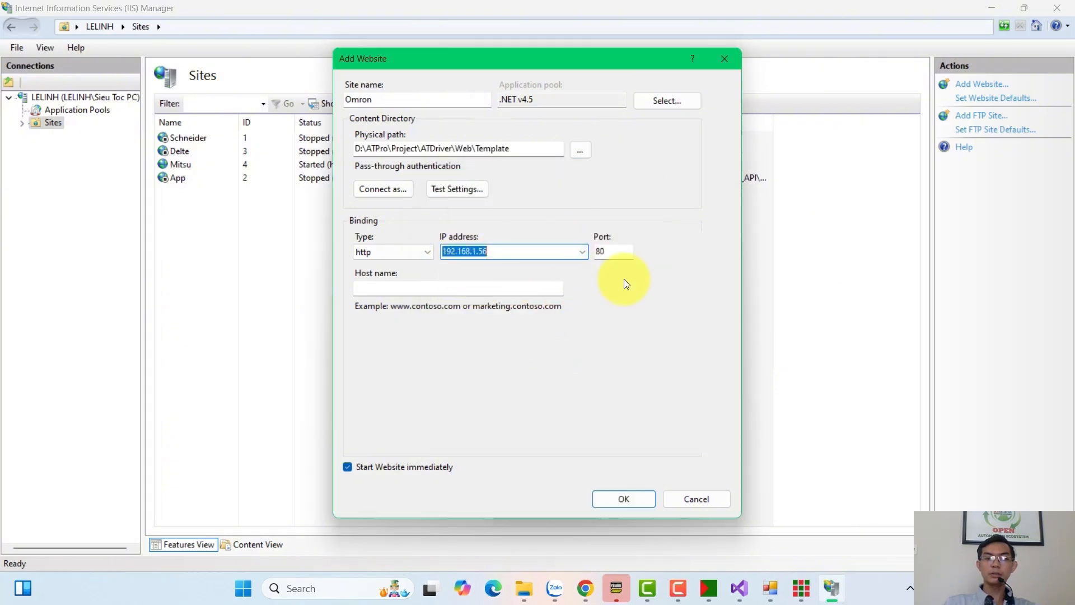
key(Tab)
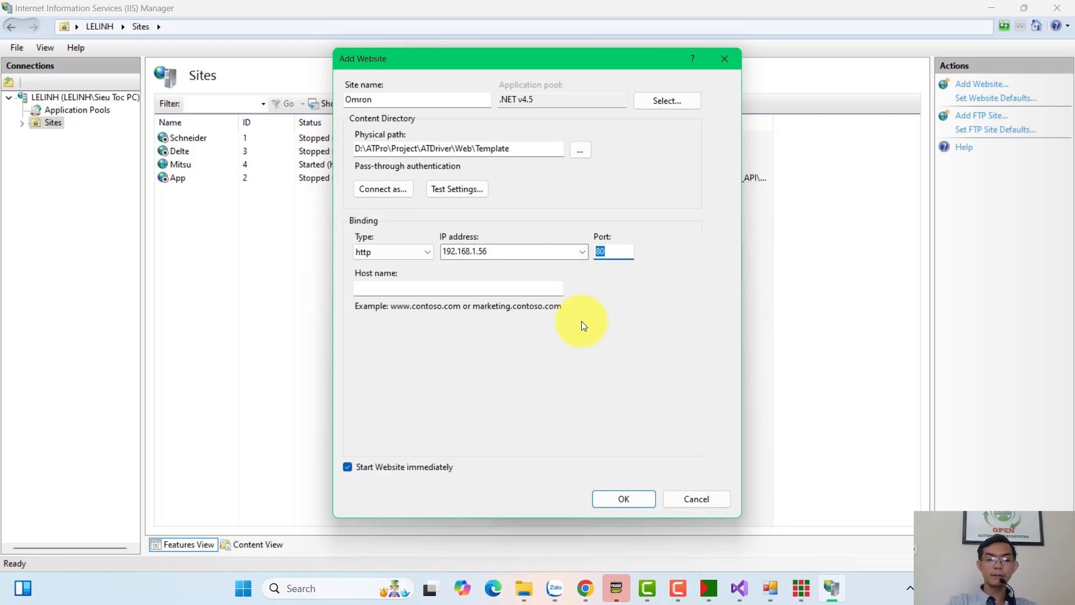
text(9020)
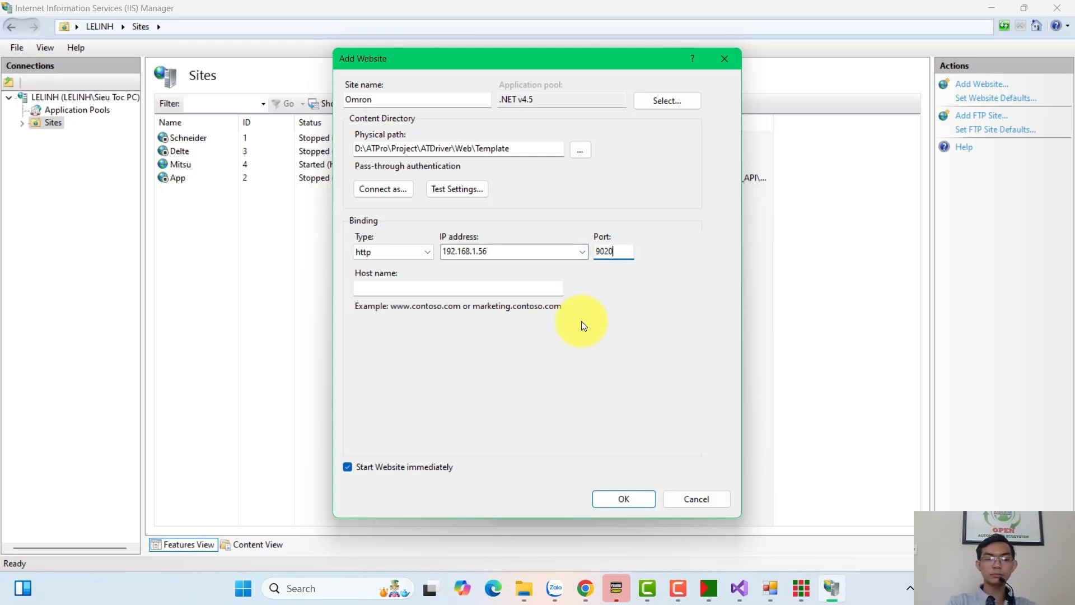
click(618, 499)
click(610, 272)
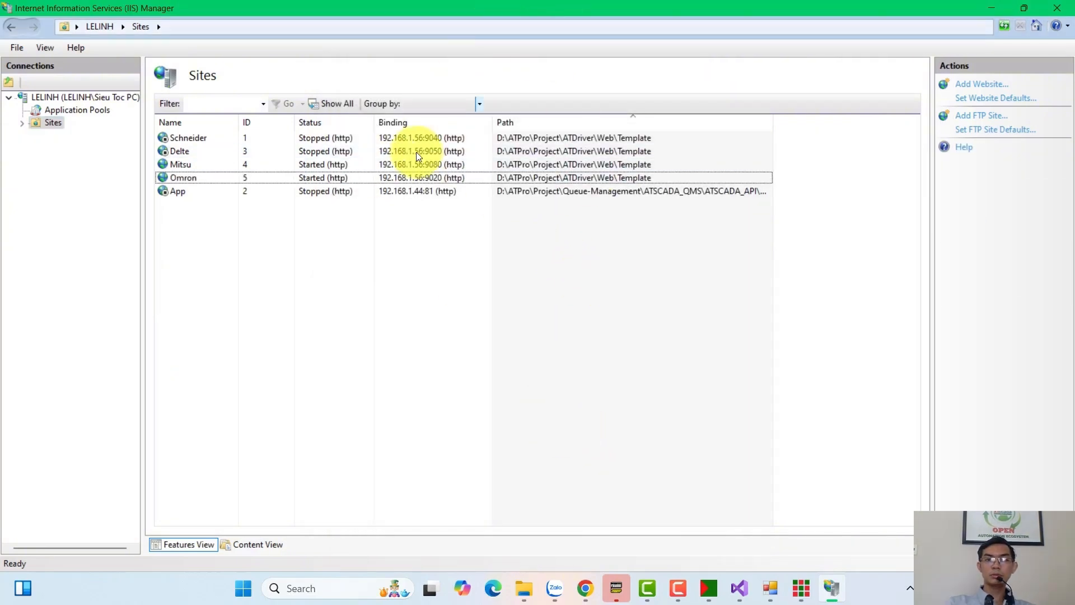
Step: Open the Omron website in the browser and bring up ATDriver Server beneath its D1 card
click(404, 176)
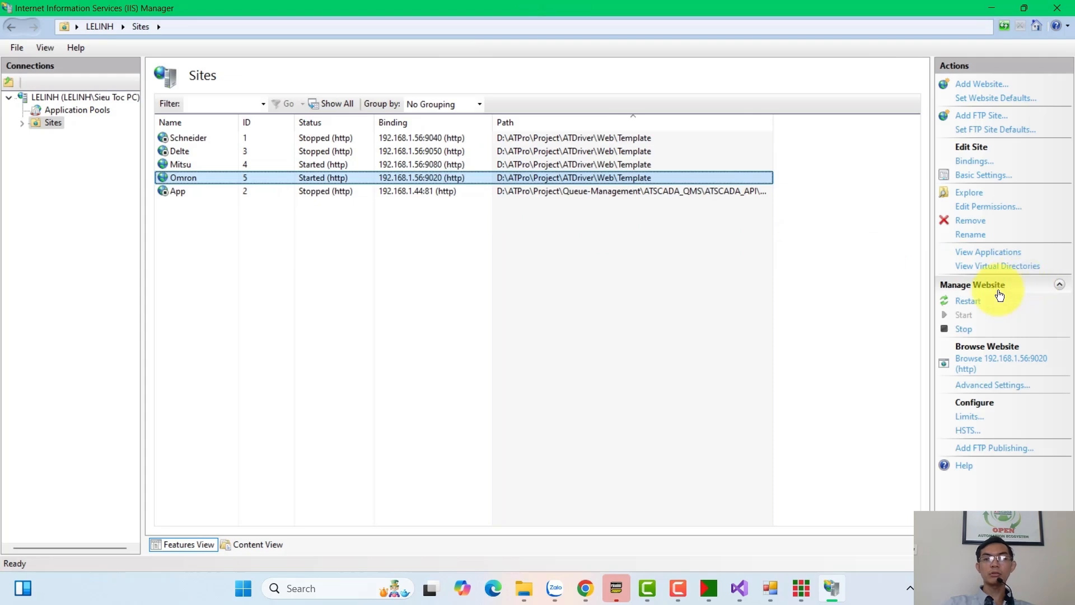
click(1018, 364)
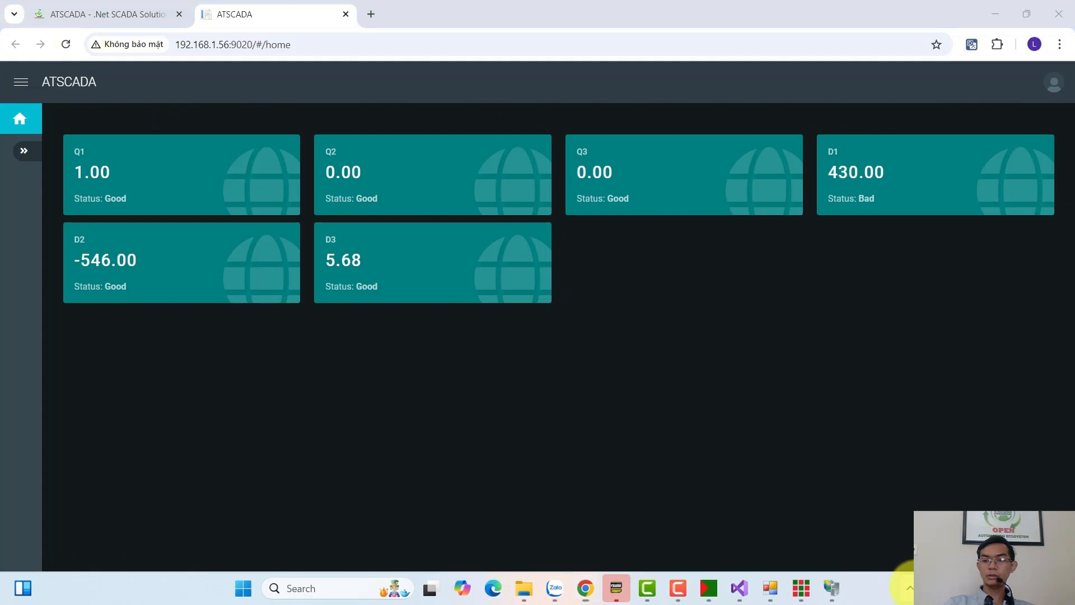
click(910, 588)
right_click(909, 516)
click(874, 486)
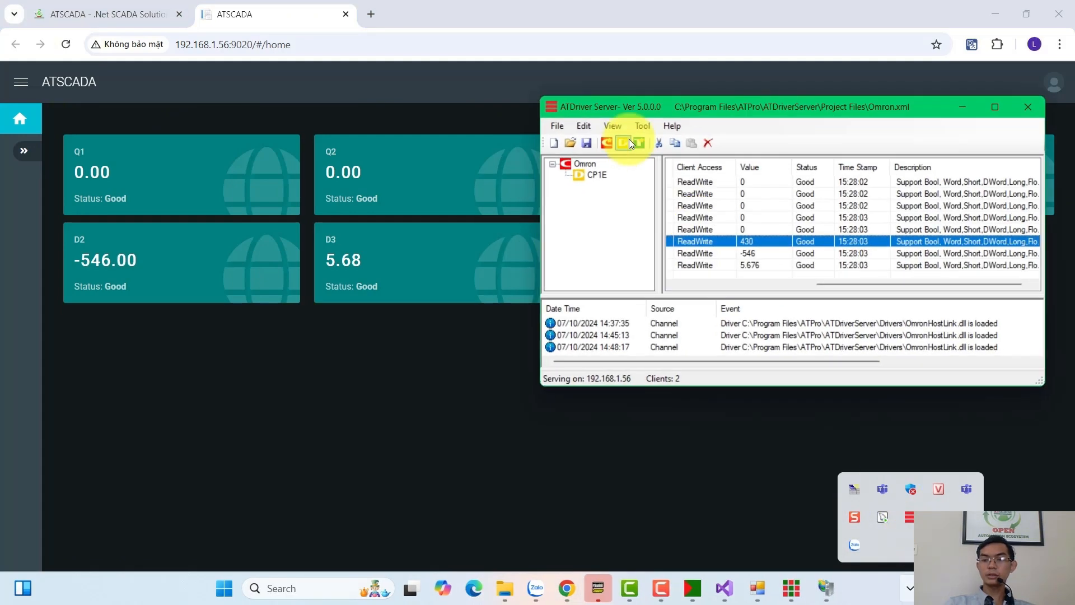
drag(744, 109, 897, 230)
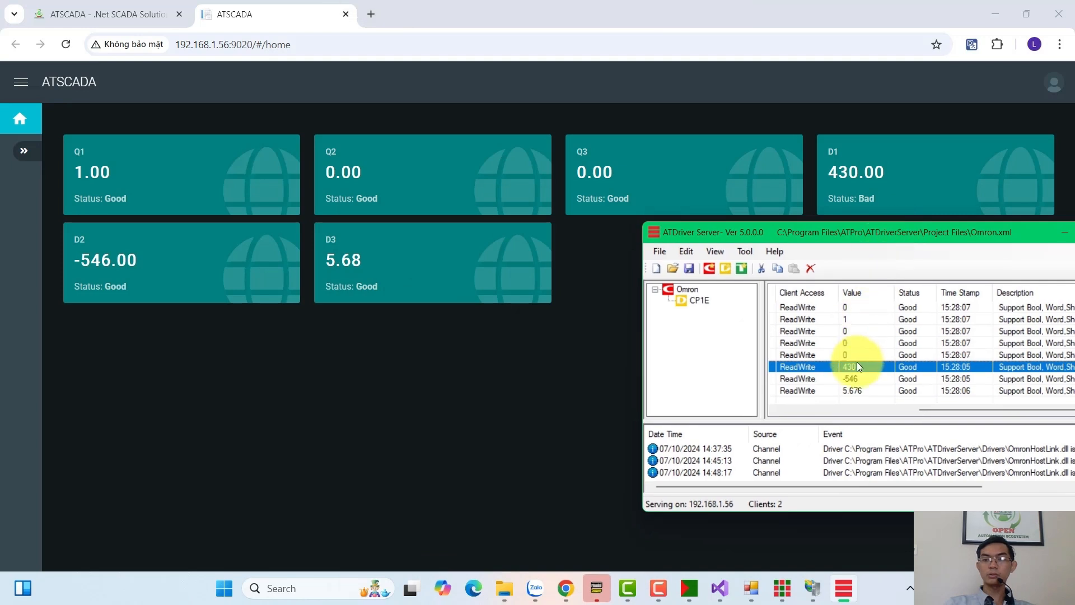
Step: Write the value -700 to the tag Omron.CP1E.D2 and move the write dialog aside
click(855, 378)
right_click(855, 378)
click(860, 383)
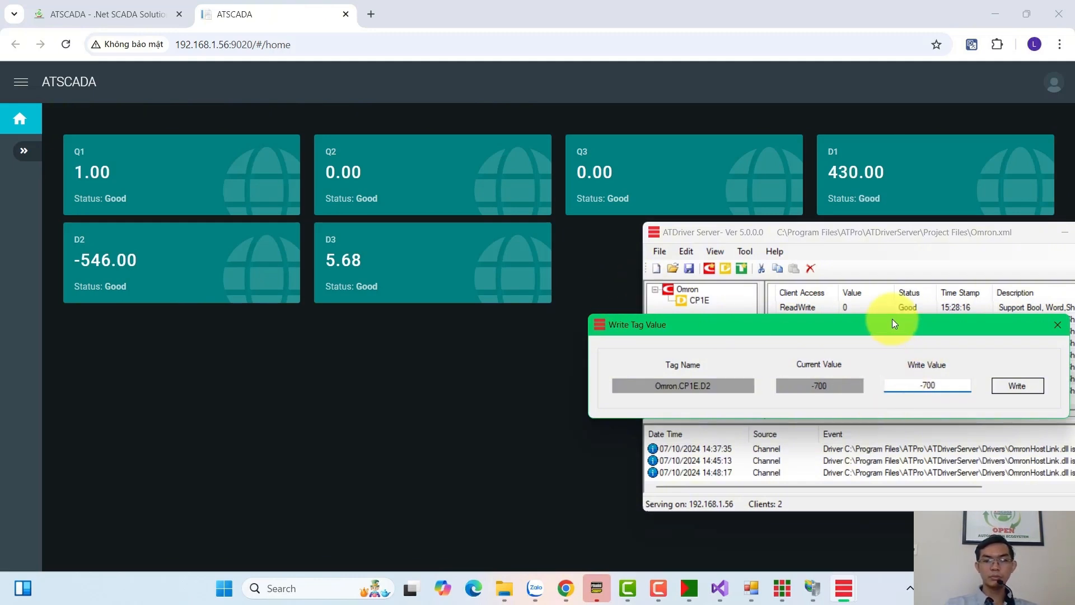
drag(879, 326, 761, 323)
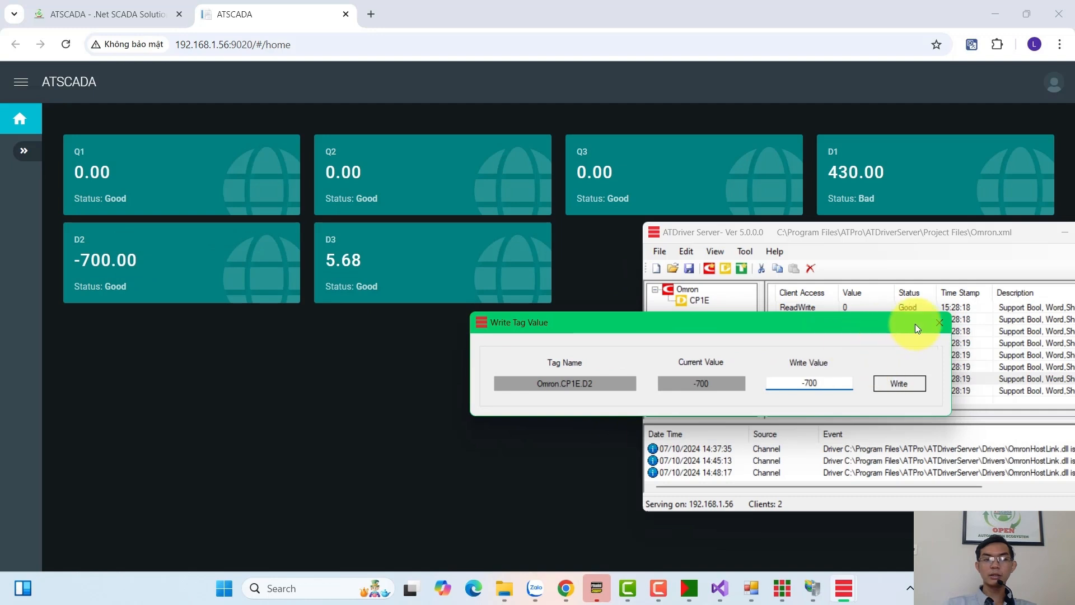
Step: Close the D2 write dialog, write the value 1 to the Q3 tag, and close its write dialog
click(938, 322)
click(851, 321)
click(851, 334)
right_click(849, 344)
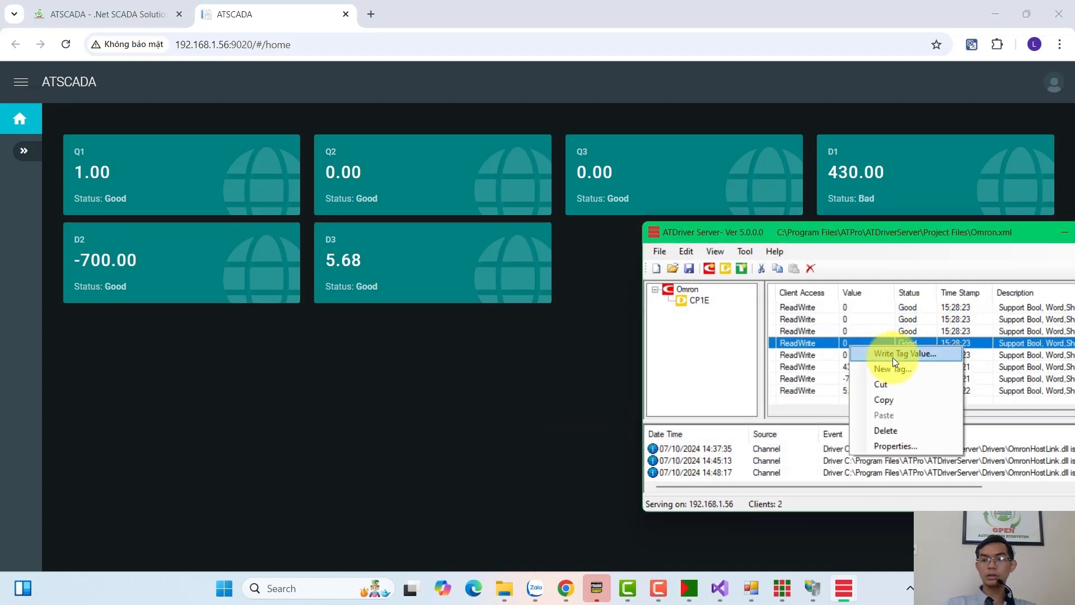
click(893, 354)
text(1)
click(1010, 386)
click(1058, 329)
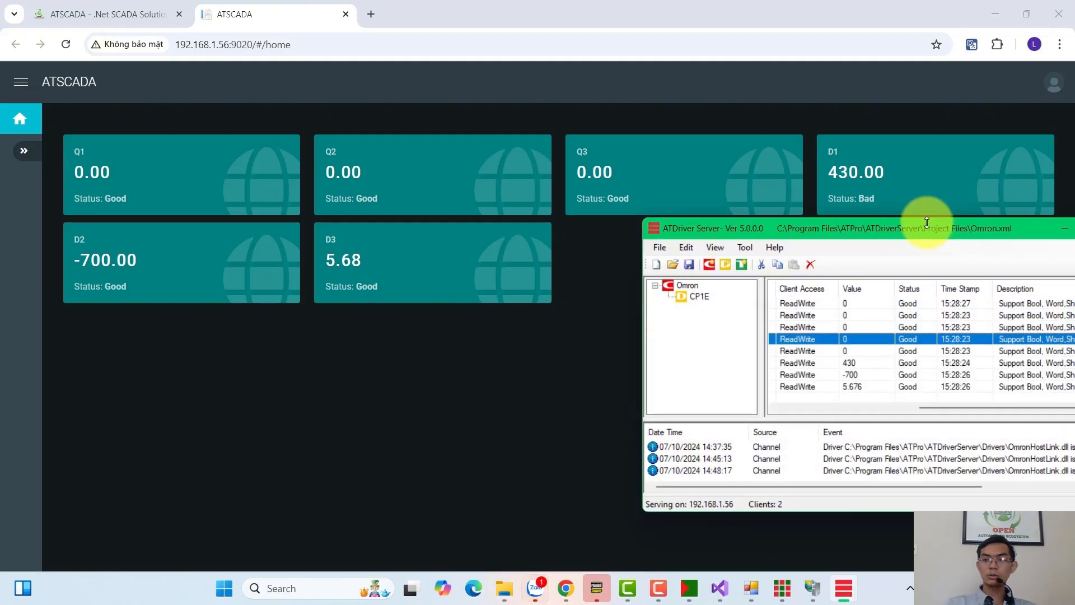
Step: Bring the whole ATDriver Server window into view, minimize it and the browser, and show the desktop
drag(935, 227, 935, 227)
drag(812, 232, 611, 231)
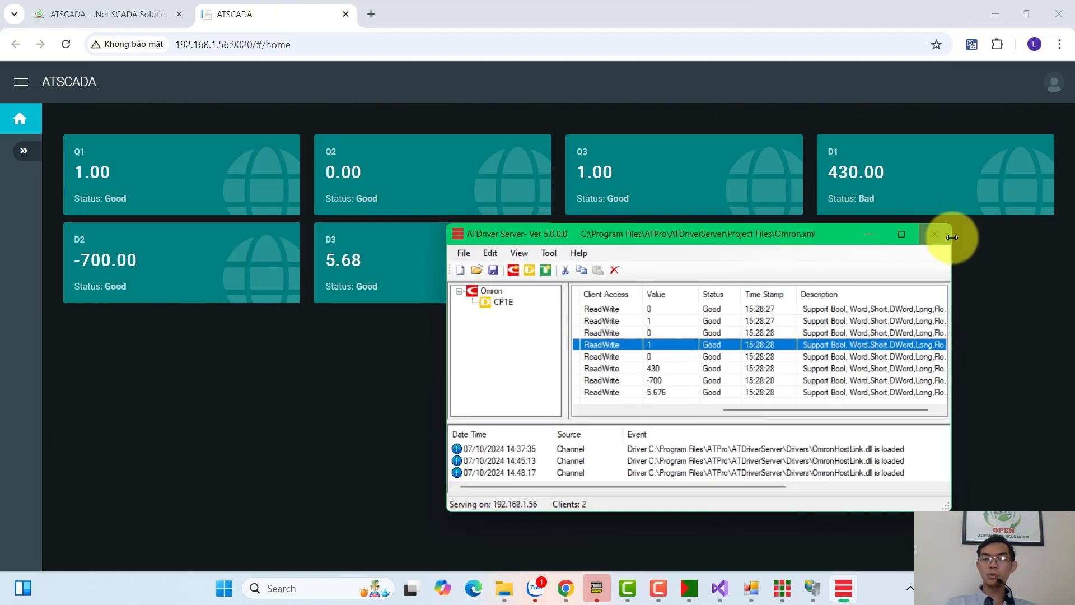
click(869, 231)
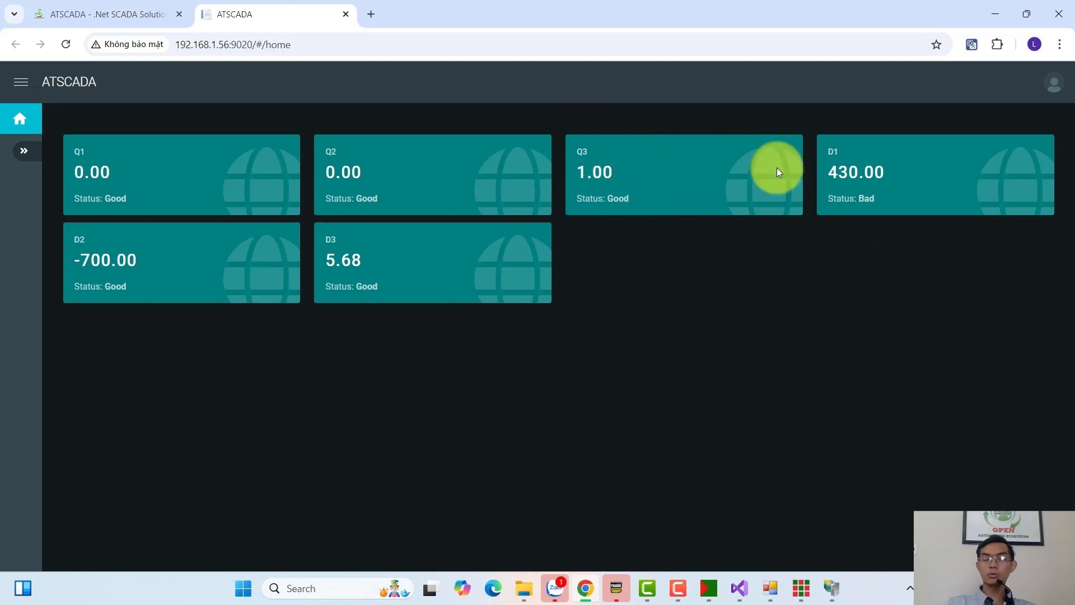
click(994, 21)
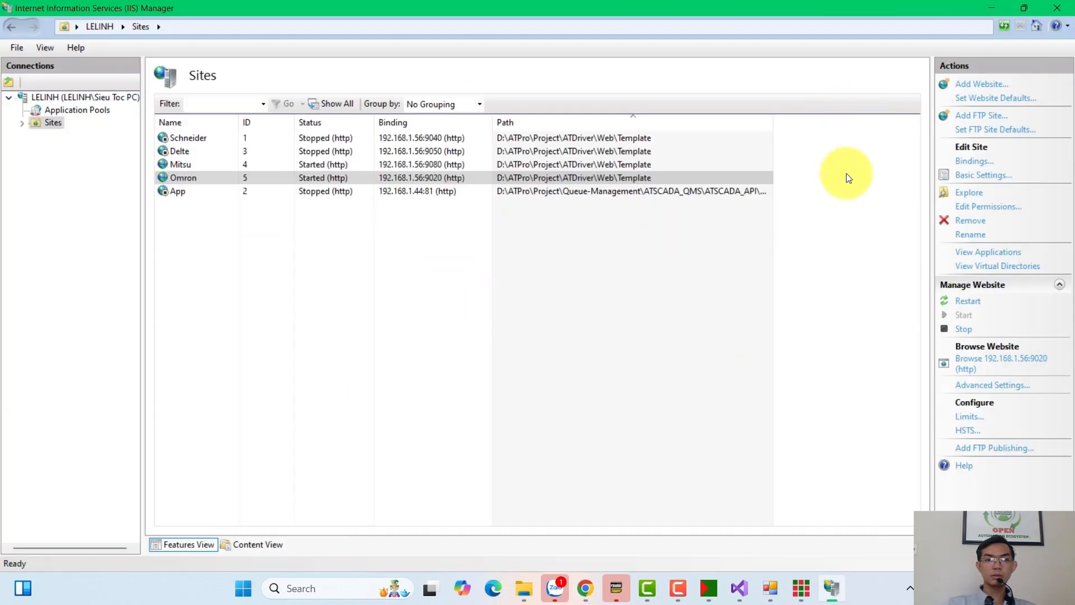
key(super+d)
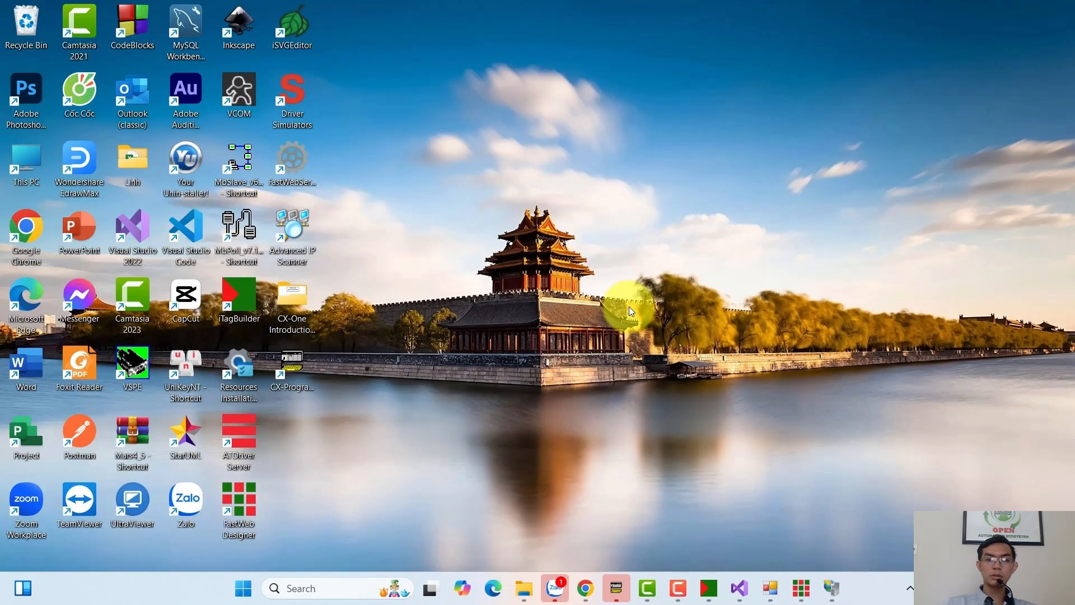